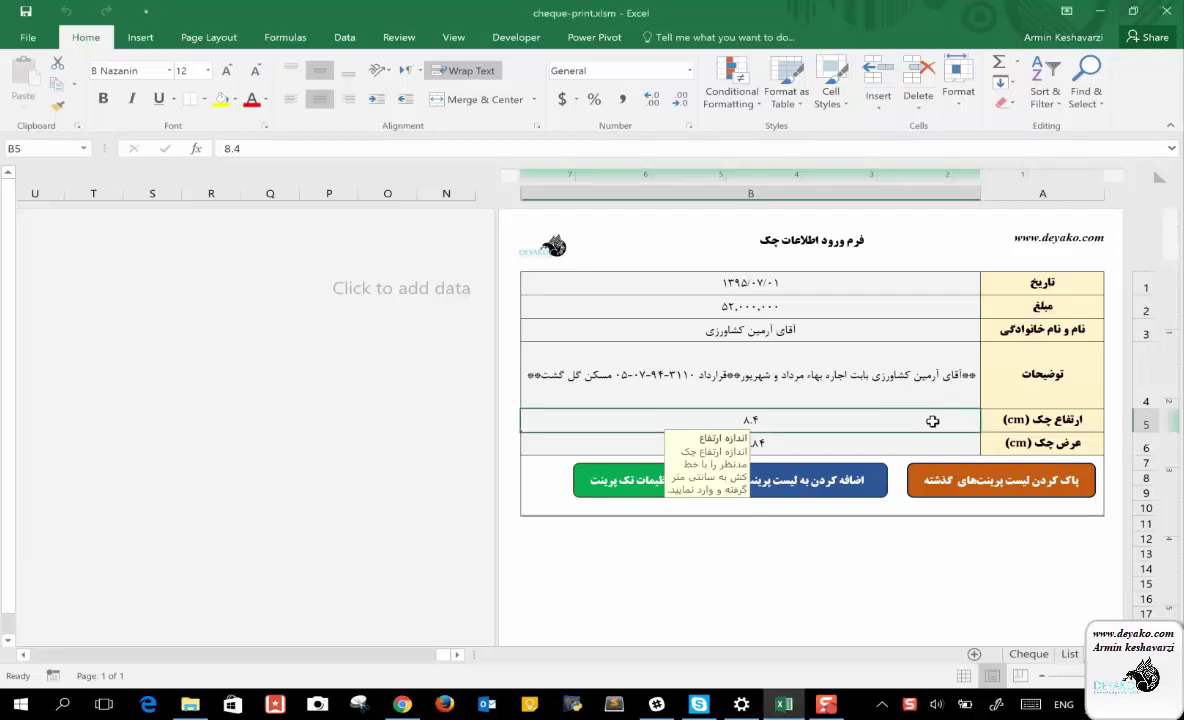
Inspect the form's description label and the date, amount and payee cells B1–B3
{"action": "left_click", "coordinate": [989, 373]}
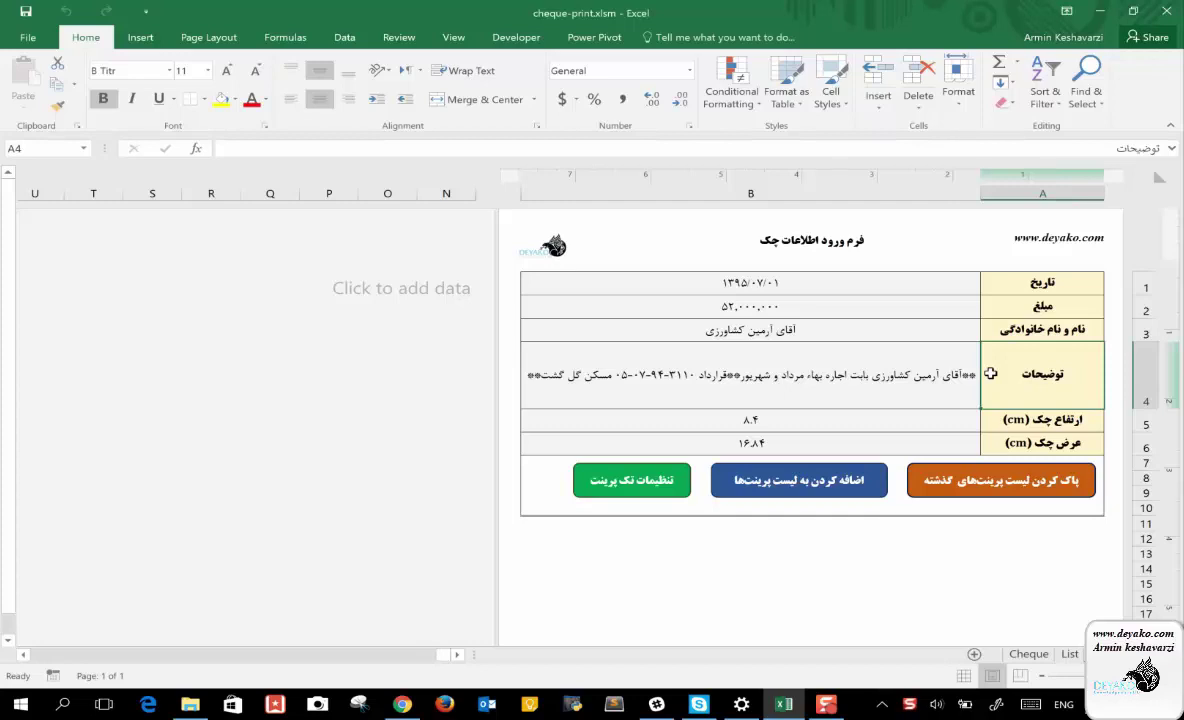
{"action": "left_click", "coordinate": [859, 286]}
{"action": "left_click", "coordinate": [847, 318]}
{"action": "left_click", "coordinate": [829, 331]}
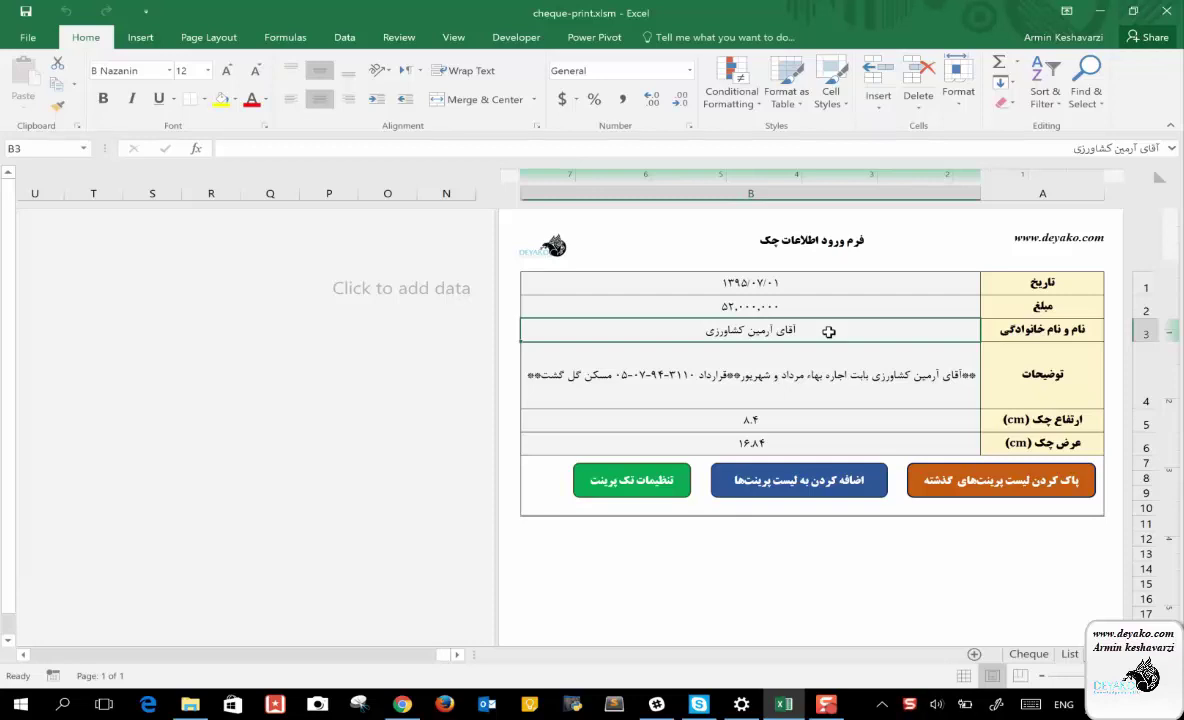
{"action": "right_click", "coordinate": [790, 287]}
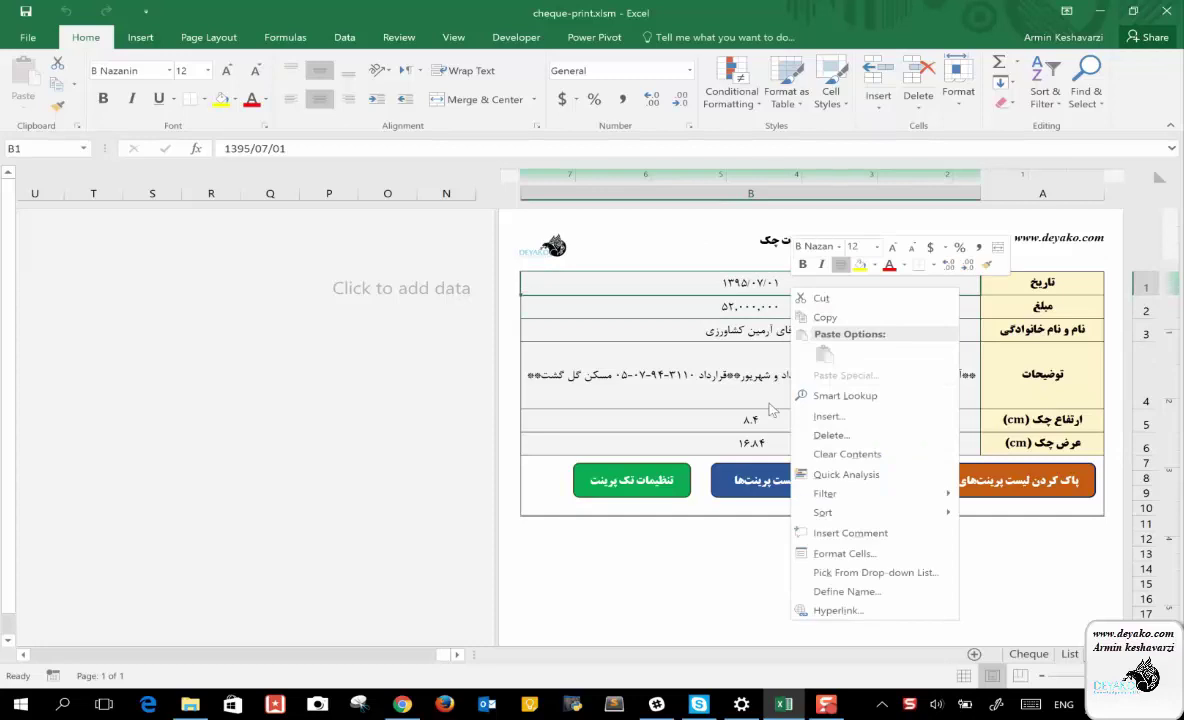
{"action": "key", "text": "Escape"}
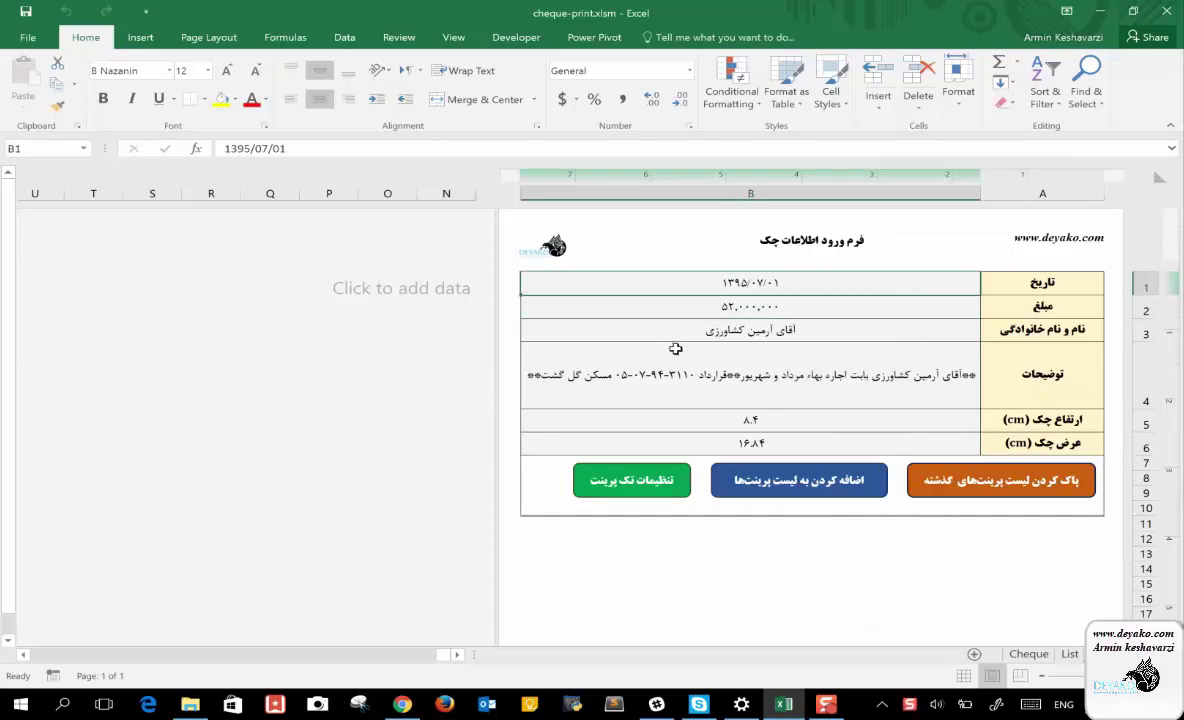
Select the form's input cells B2–B6 and B4, then view the List sheet table
{"action": "left_click_drag", "start_coordinate": [696, 445], "coordinate": [697, 304]}
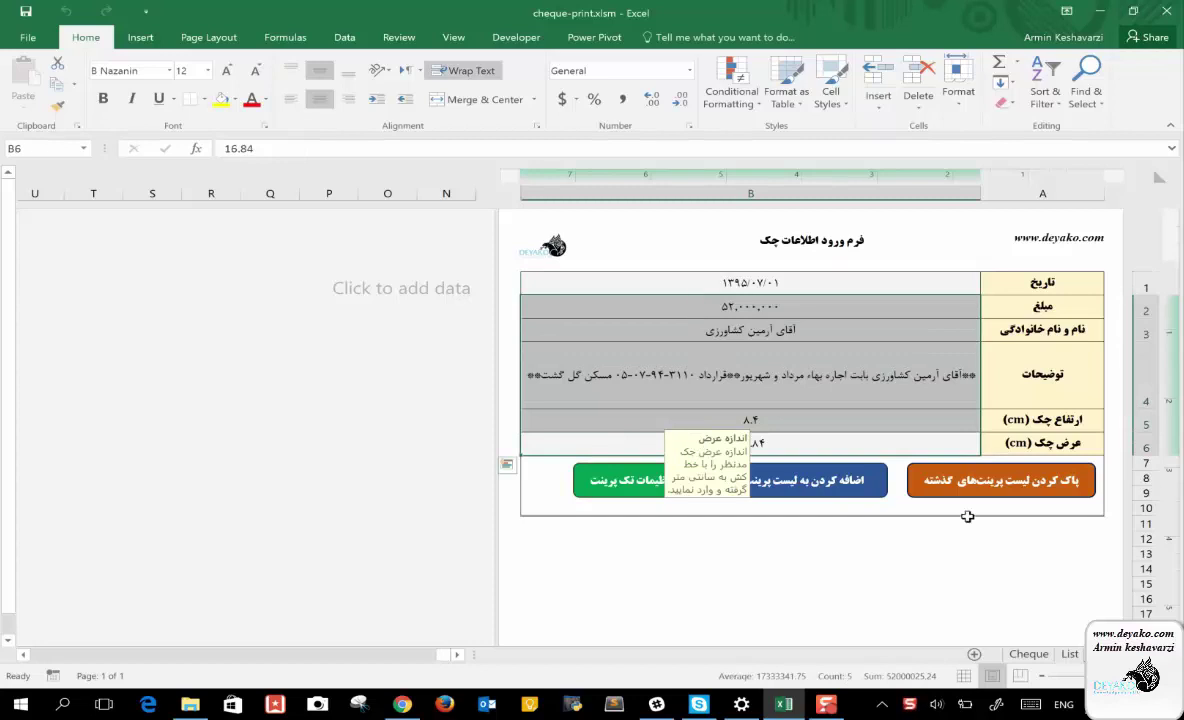
{"action": "left_click", "coordinate": [879, 382]}
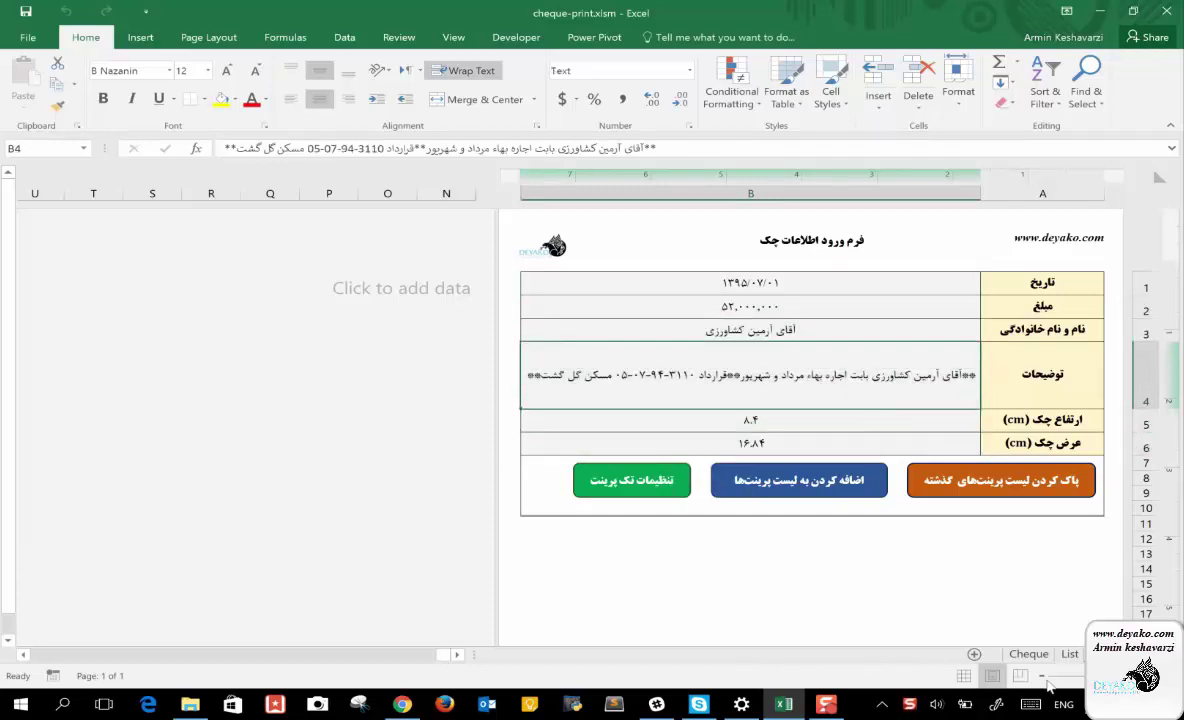
{"action": "left_click", "coordinate": [1069, 656]}
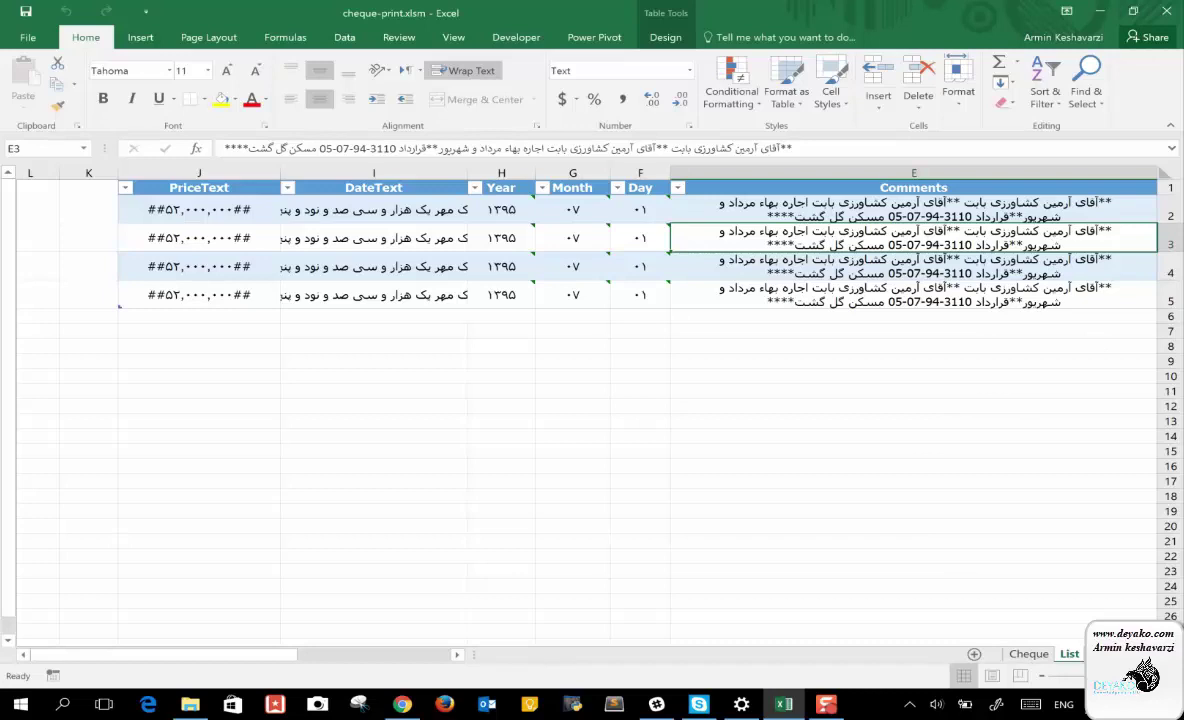
Compare the entry form with the List table, scrolling across the table's columns
{"action": "key", "text": "ctrl+Page_Up"}
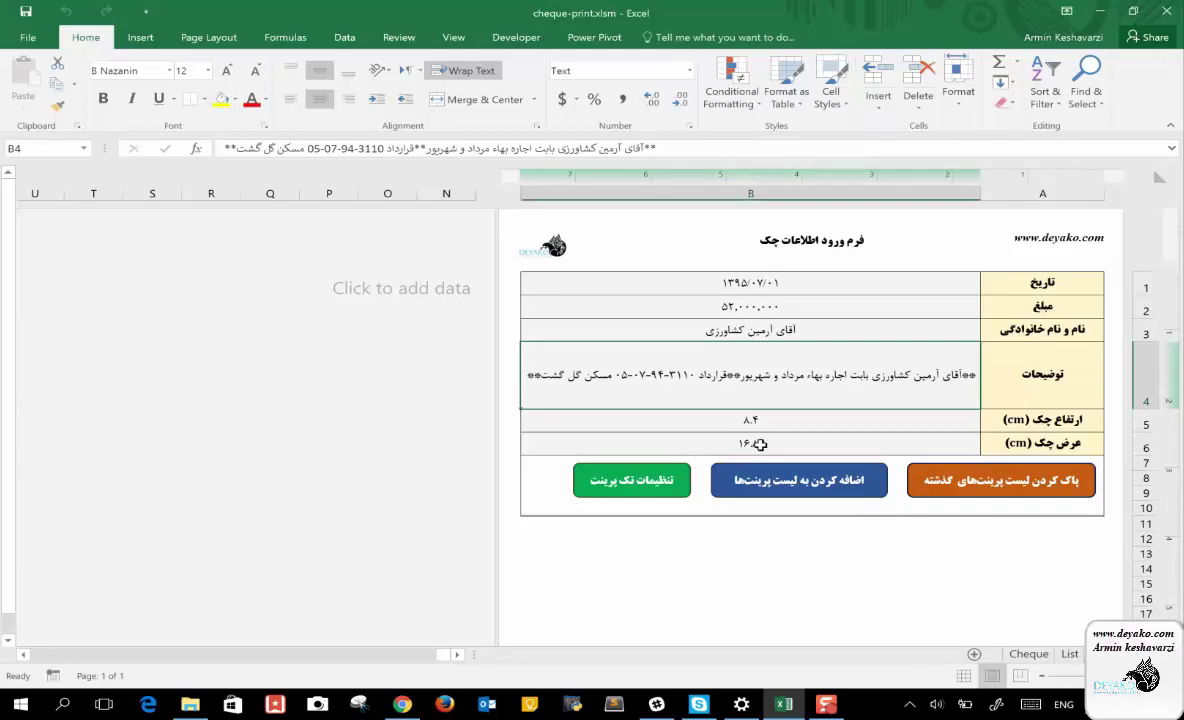
{"action": "left_click", "coordinate": [867, 480]}
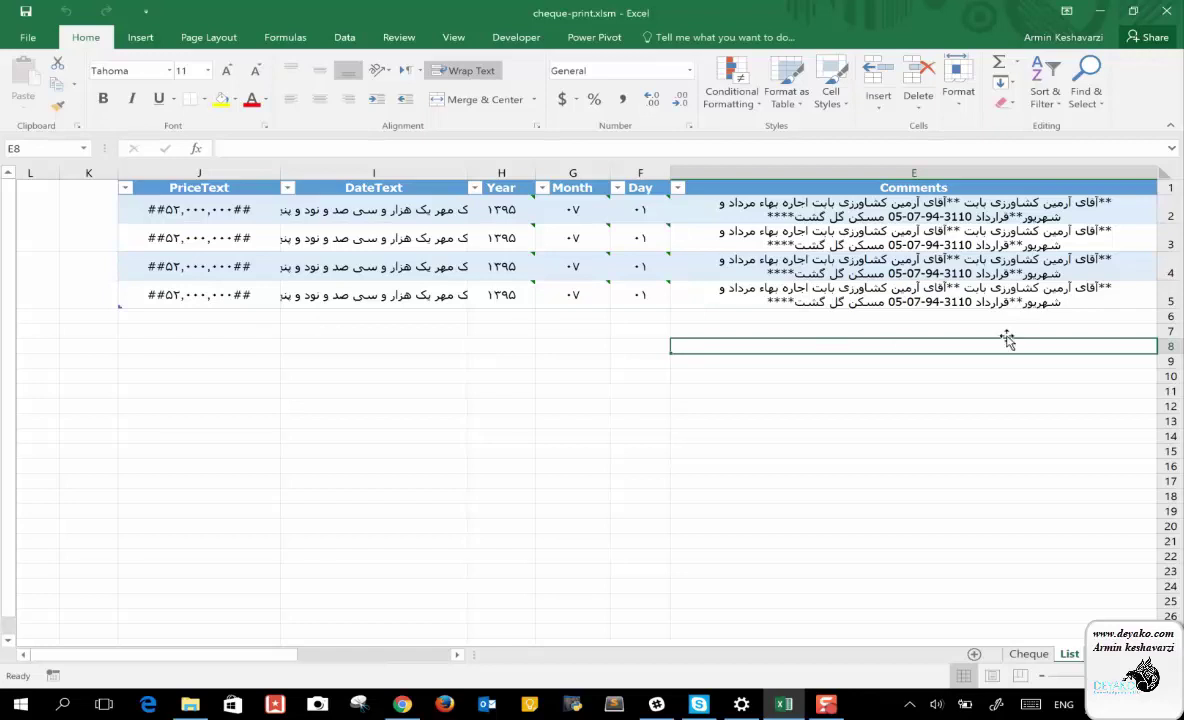
{"action": "scroll", "coordinate": [1000, 326], "scroll_direction": "right", "scroll_amount": 3}
{"action": "scroll", "coordinate": [970, 325], "scroll_direction": "right", "scroll_amount": 5}
{"action": "scroll", "coordinate": [970, 325], "scroll_direction": "right", "scroll_amount": 1}
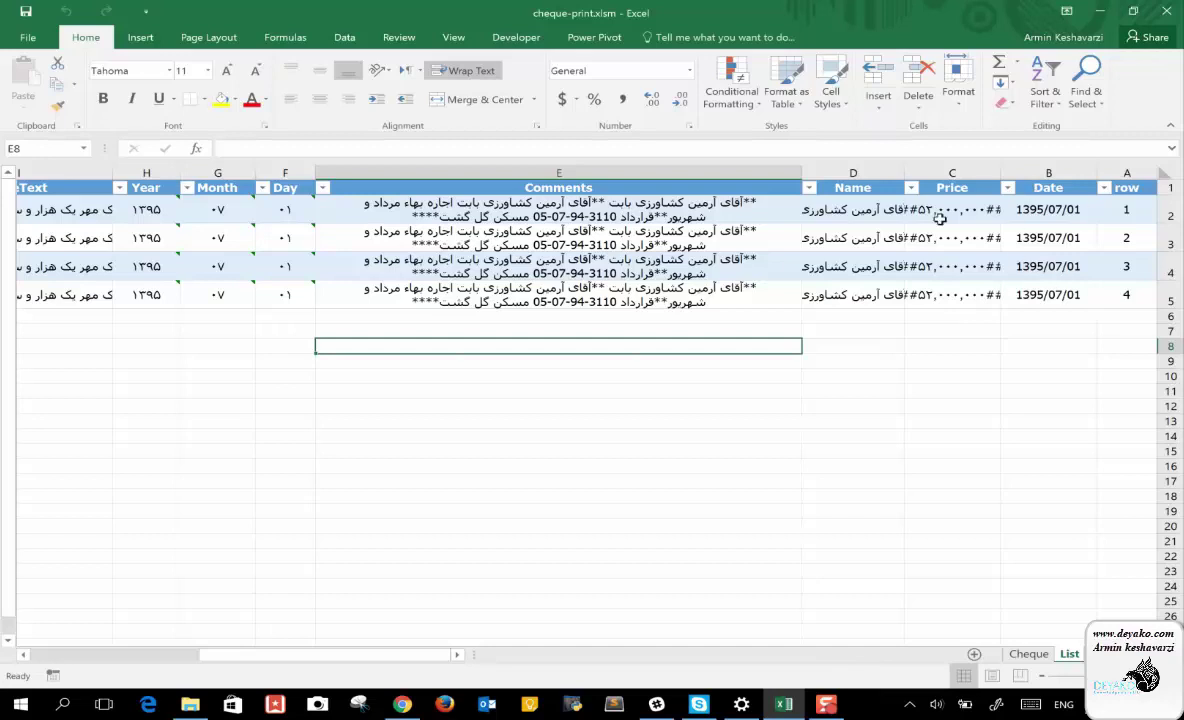
Check date cell B1 on the form, then inspect the DateText value in List cell I2
{"action": "key", "text": "ctrl+Page_Up"}
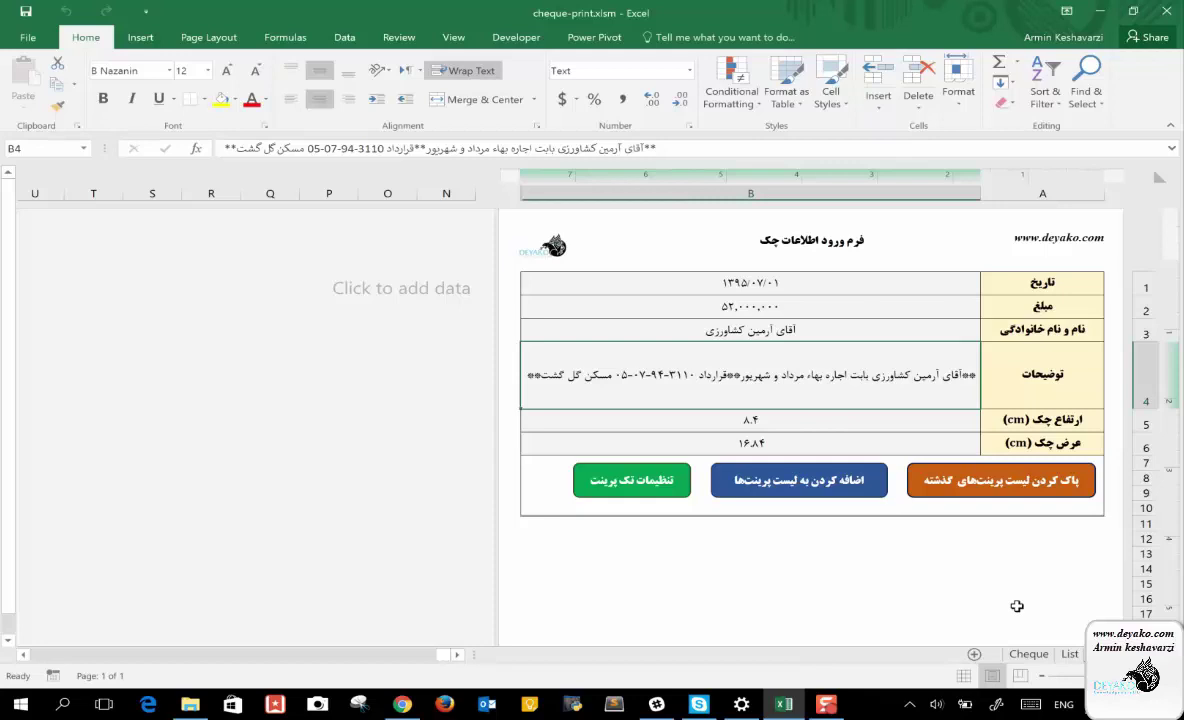
{"action": "left_click", "coordinate": [781, 280]}
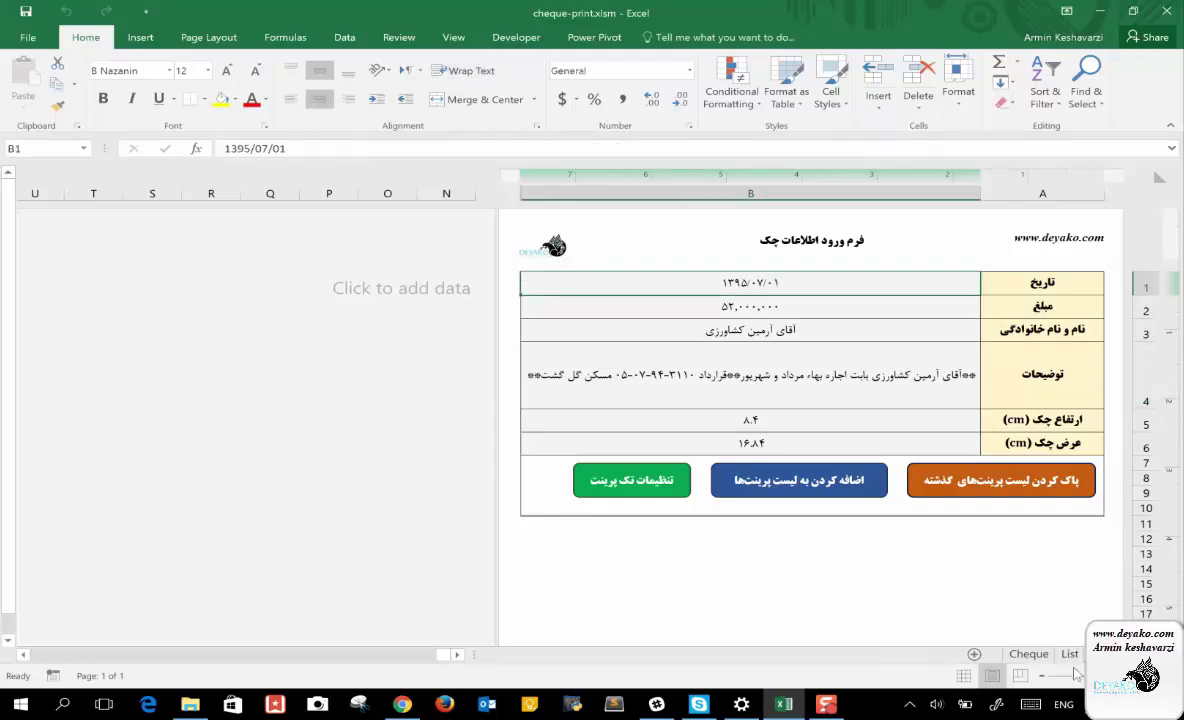
{"action": "left_click", "coordinate": [1070, 656]}
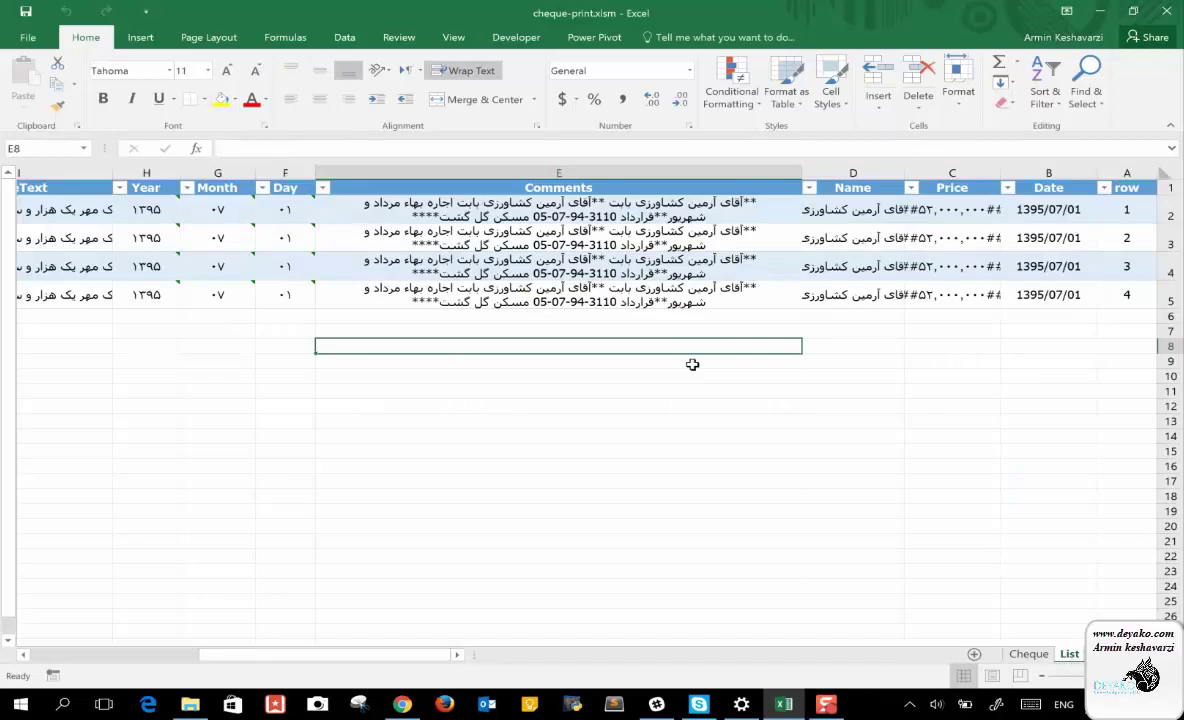
{"action": "scroll", "coordinate": [497, 245], "scroll_direction": "left", "scroll_amount": 5}
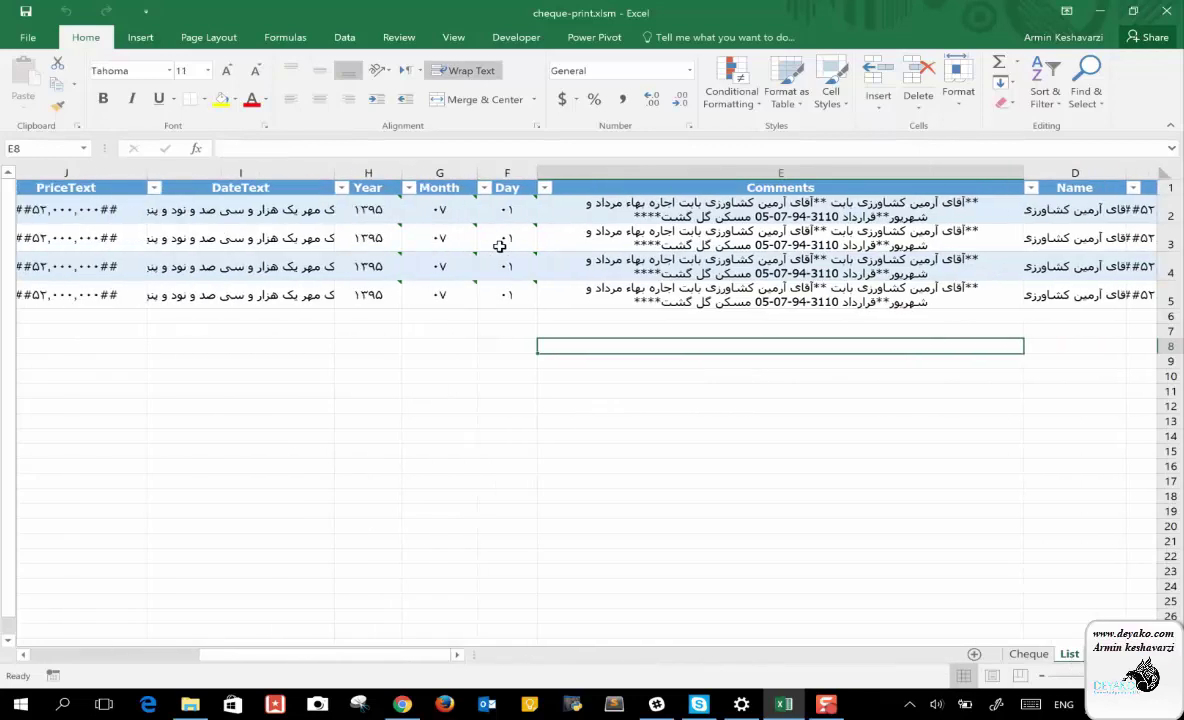
{"action": "left_click", "coordinate": [302, 212]}
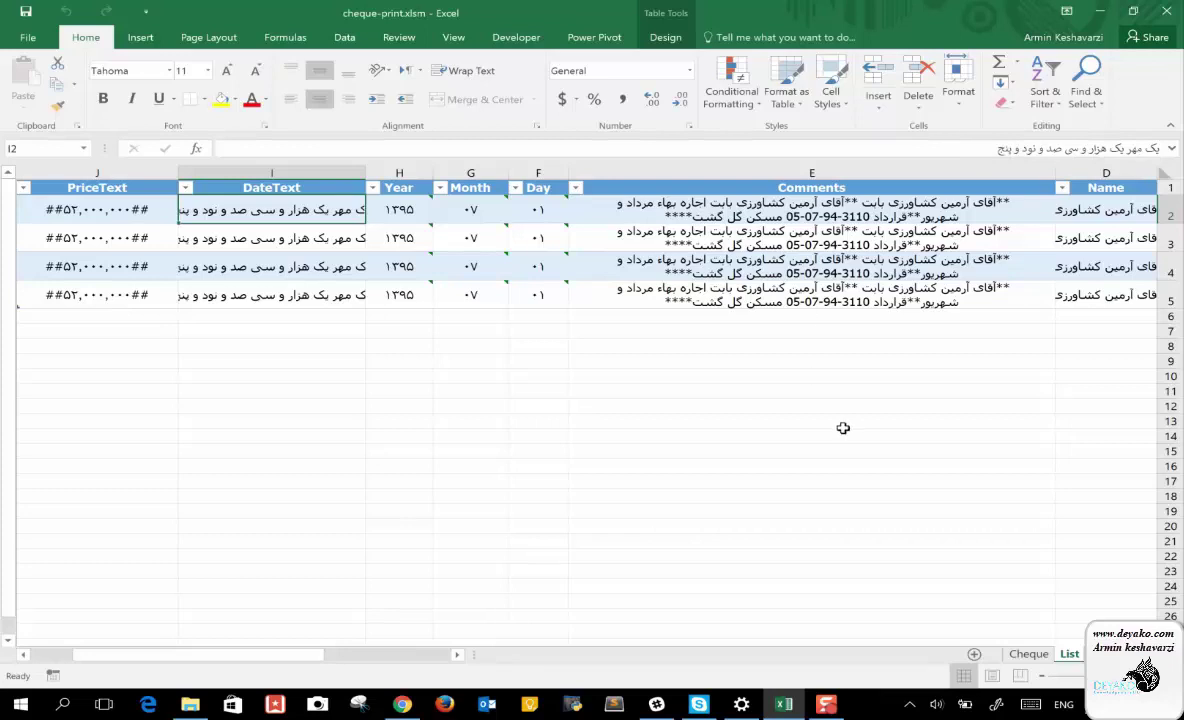
Look over the filled cheque image on the Cheque sheet, then return to the List table
{"action": "left_click", "coordinate": [1027, 654]}
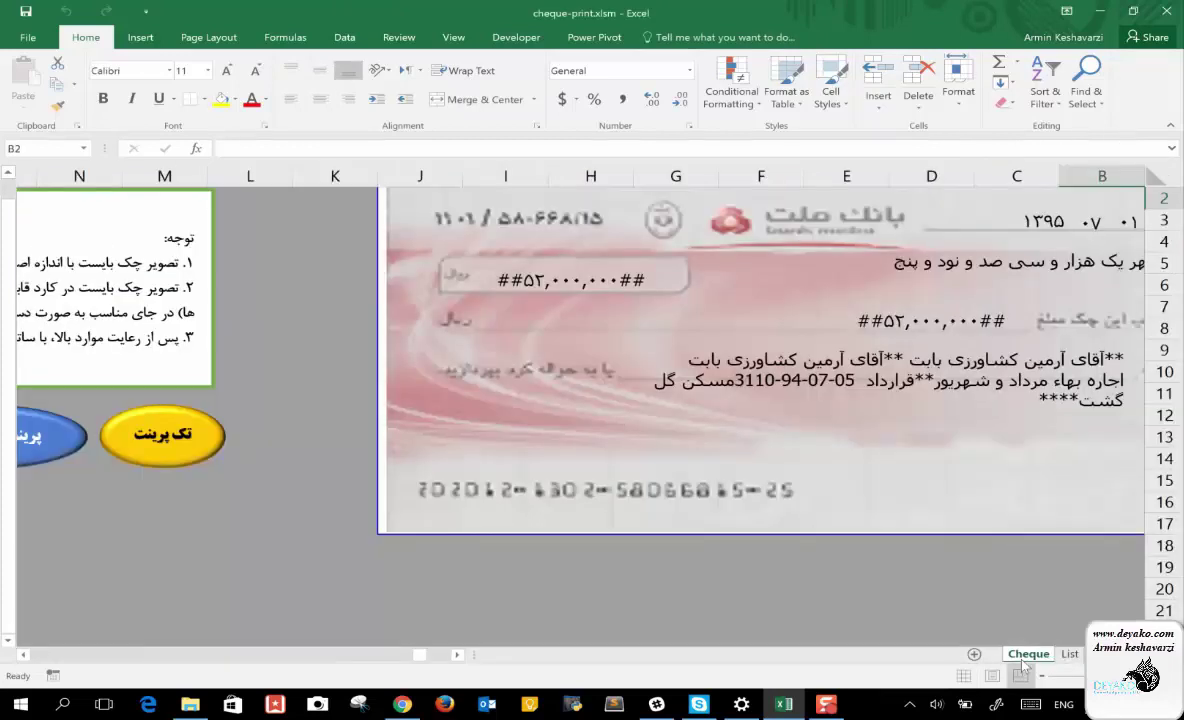
{"action": "scroll", "coordinate": [1072, 215], "scroll_direction": "right", "scroll_amount": 1}
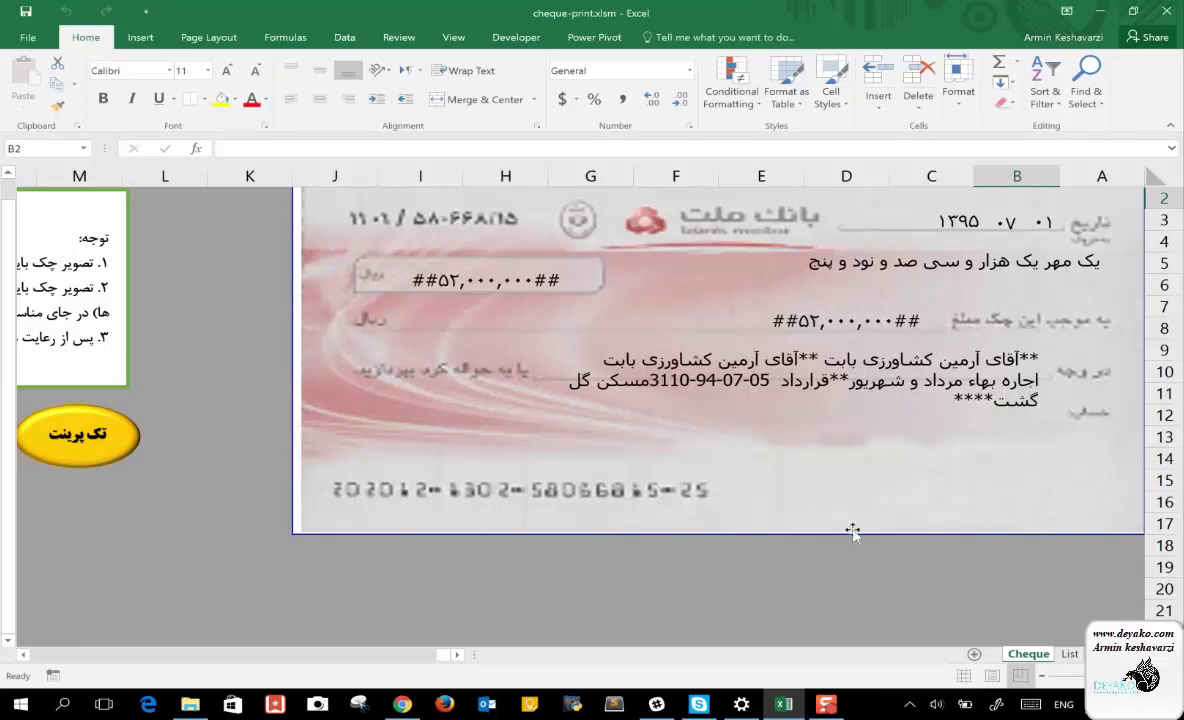
{"action": "left_click", "coordinate": [1068, 655]}
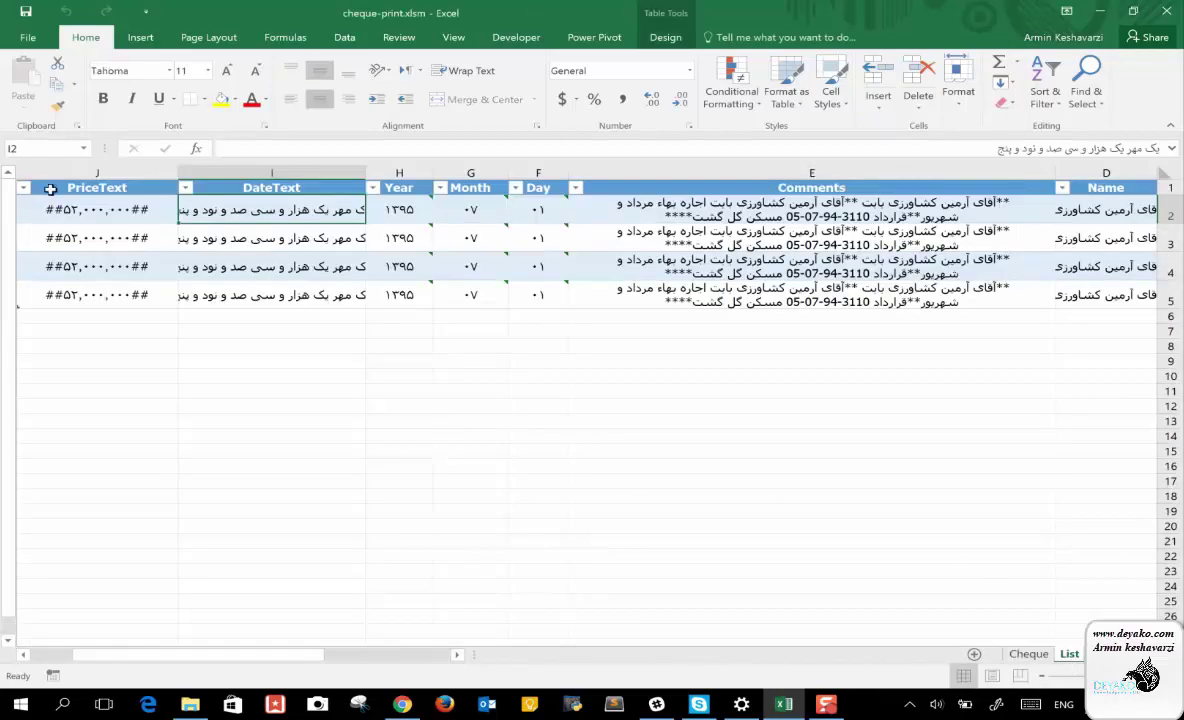
Check empty cell E8 below the List table, then cycle through the form, Cheque and List sheets
{"action": "scroll", "coordinate": [593, 347], "scroll_direction": "right", "scroll_amount": 3}
{"action": "left_click", "coordinate": [593, 347]}
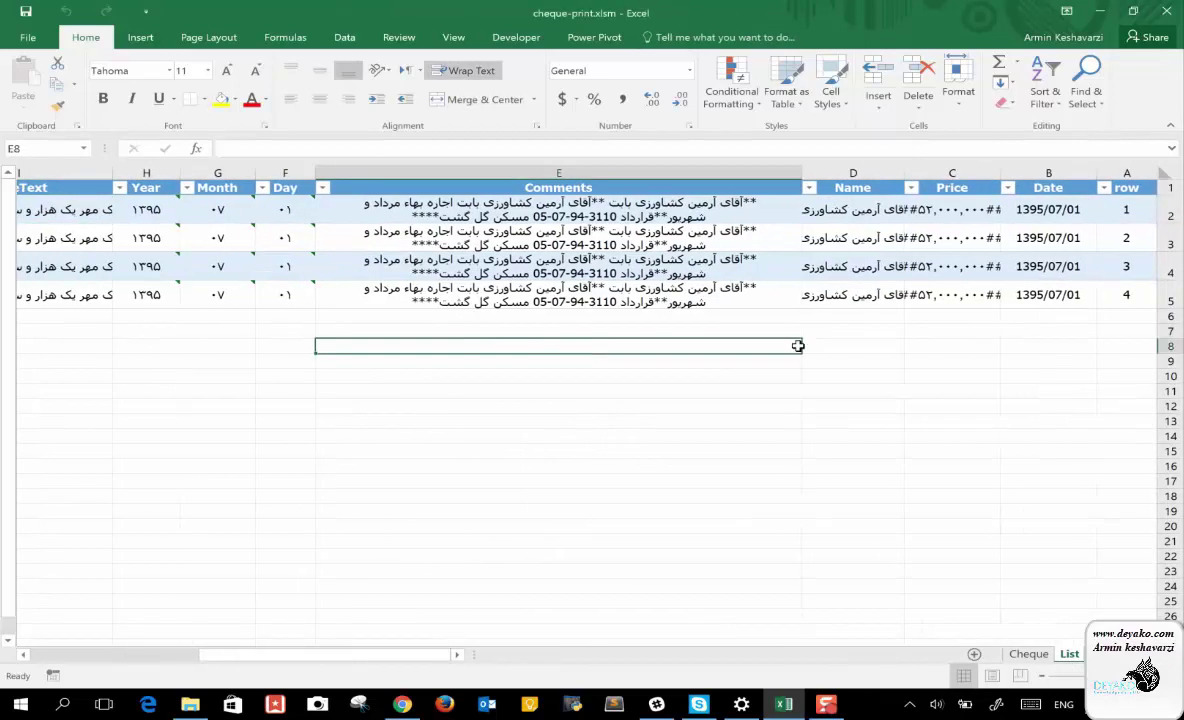
{"action": "scroll", "coordinate": [832, 380], "scroll_direction": "left", "scroll_amount": 1}
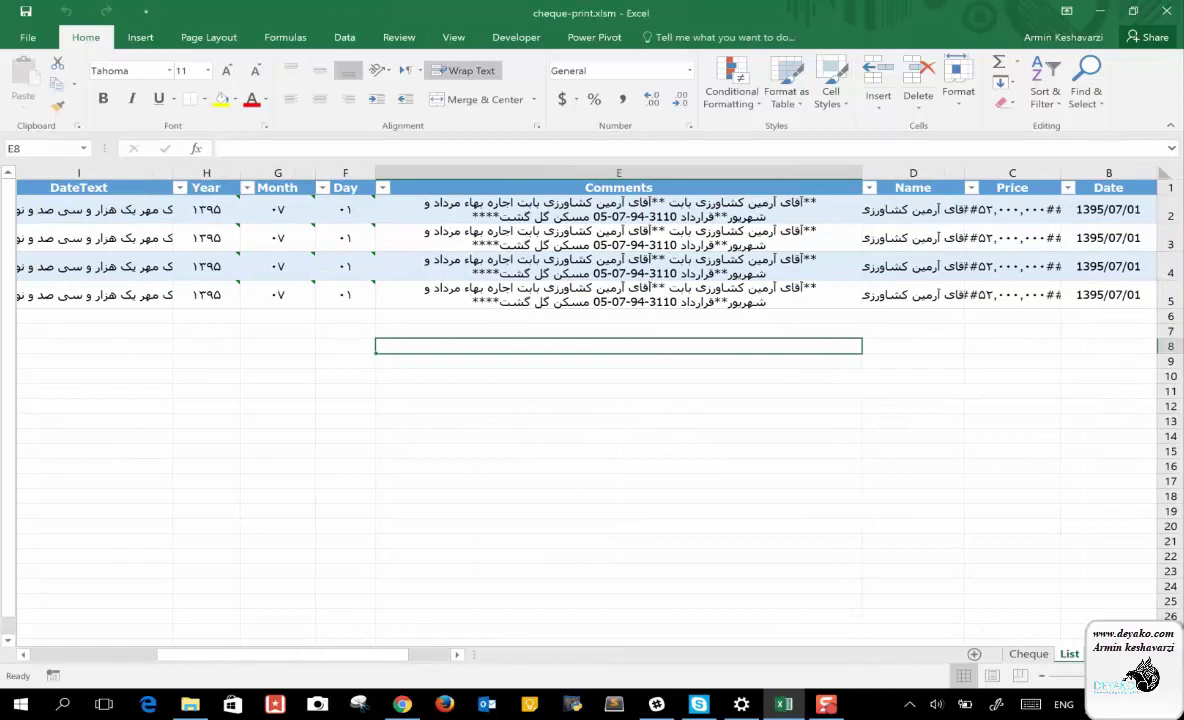
{"action": "key", "text": "ctrl+Page_Up"}
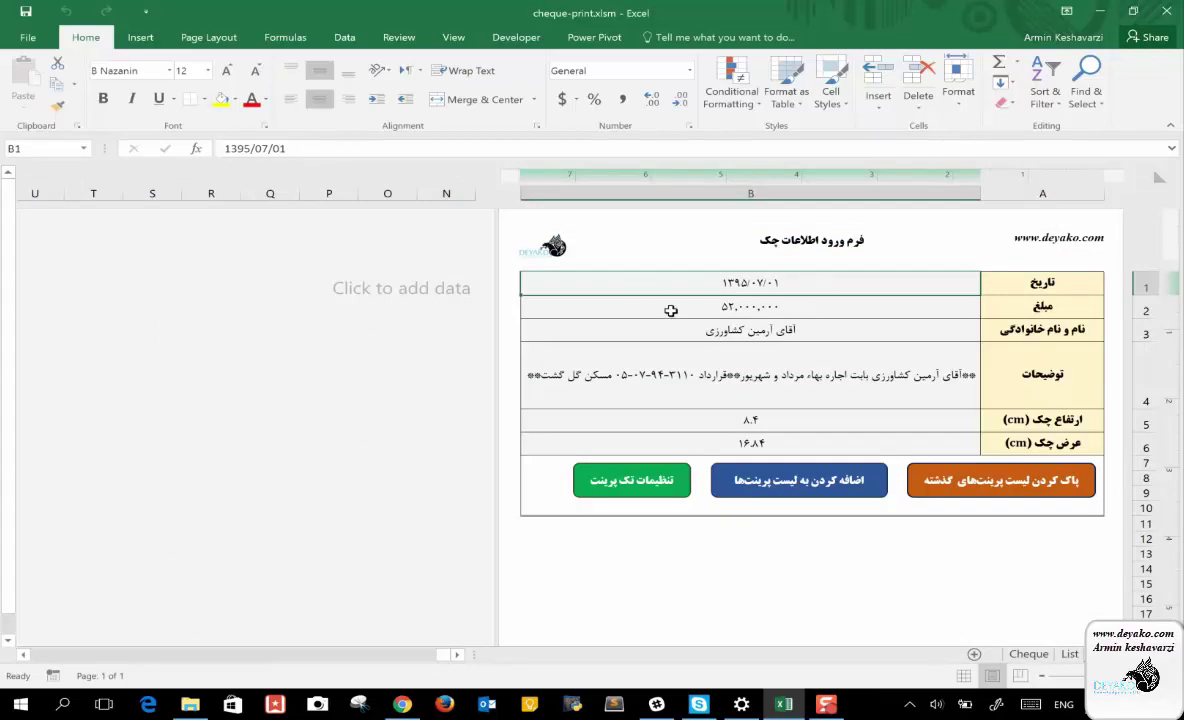
{"action": "left_click", "coordinate": [1030, 654]}
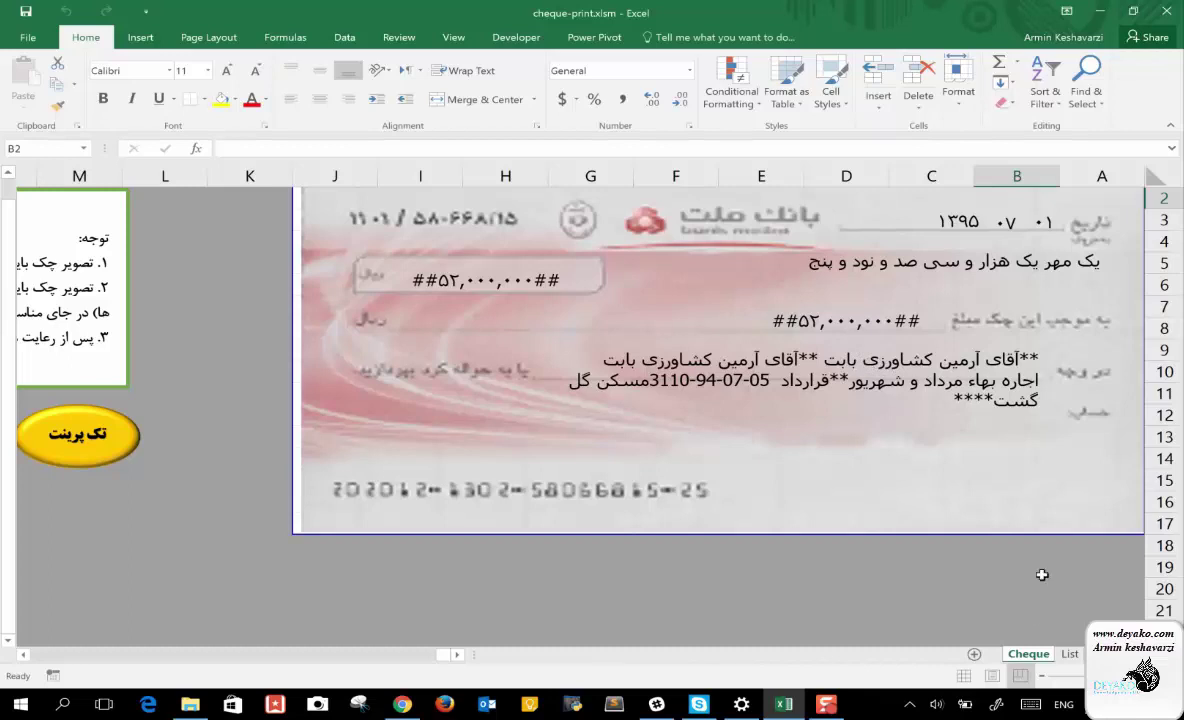
{"action": "left_click", "coordinate": [1070, 653]}
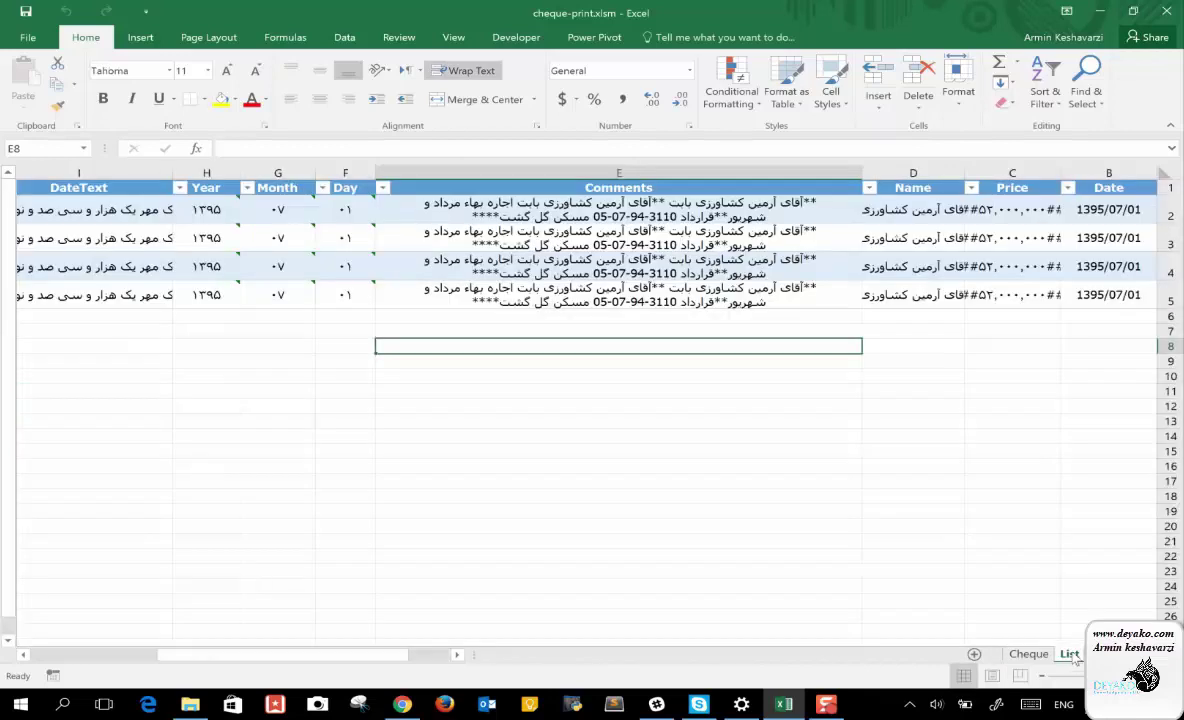
{"action": "left_click", "coordinate": [1028, 653]}
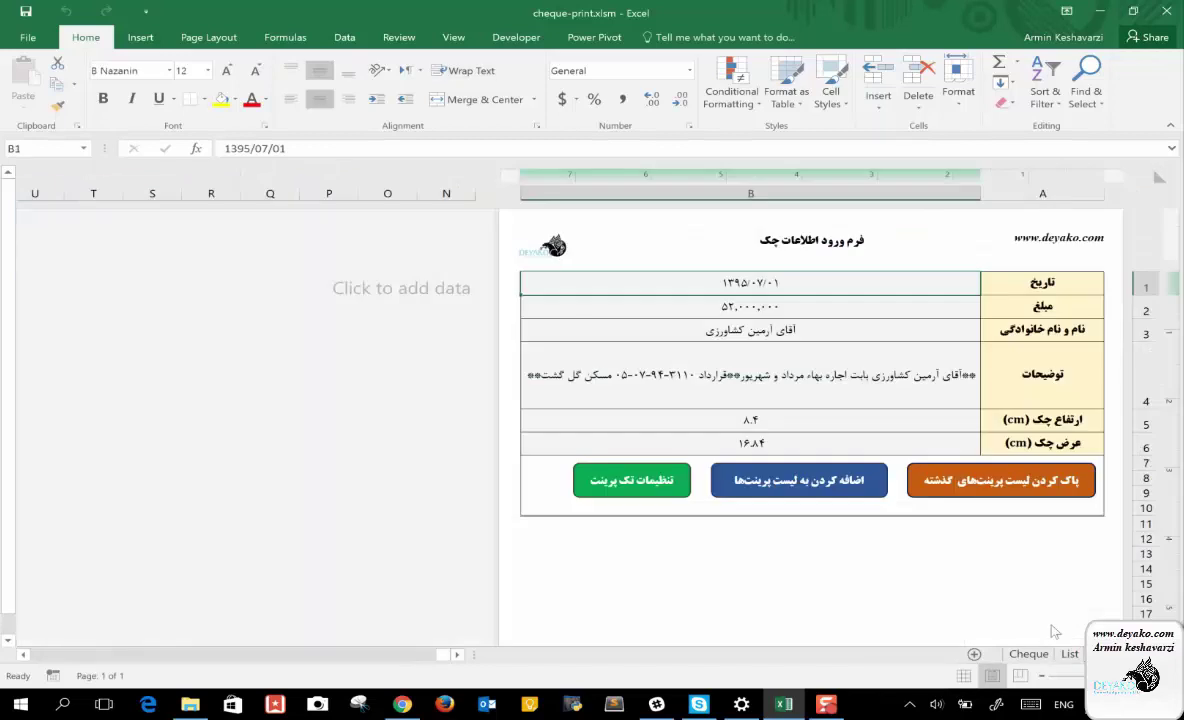
Unhide the hidden helper columns between B and N on the form sheet
{"action": "left_click_drag", "start_coordinate": [750, 283], "coordinate": [750, 630]}
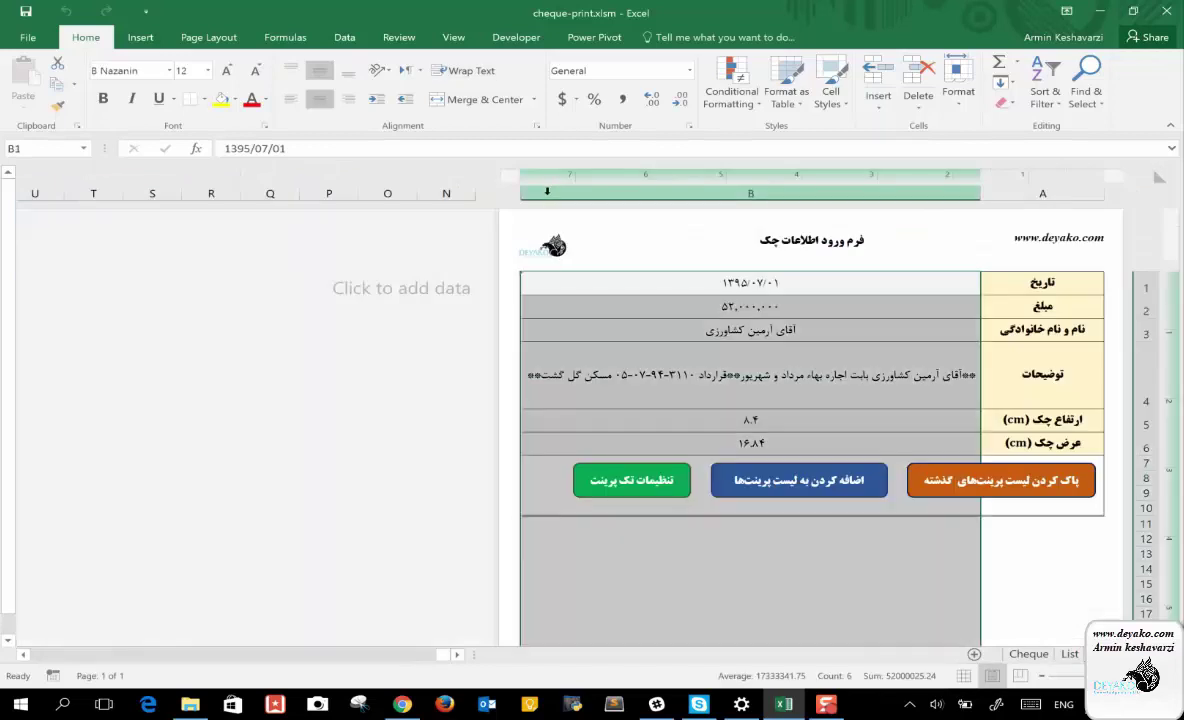
{"action": "left_click_drag", "start_coordinate": [547, 191], "coordinate": [460, 191]}
{"action": "right_click", "coordinate": [461, 191]}
{"action": "left_click", "coordinate": [525, 416]}
Inspect the Parsed Data helpers: Date label F2, date-in-words G3, Name G8, Price Text G7
{"action": "left_click", "coordinate": [260, 300]}
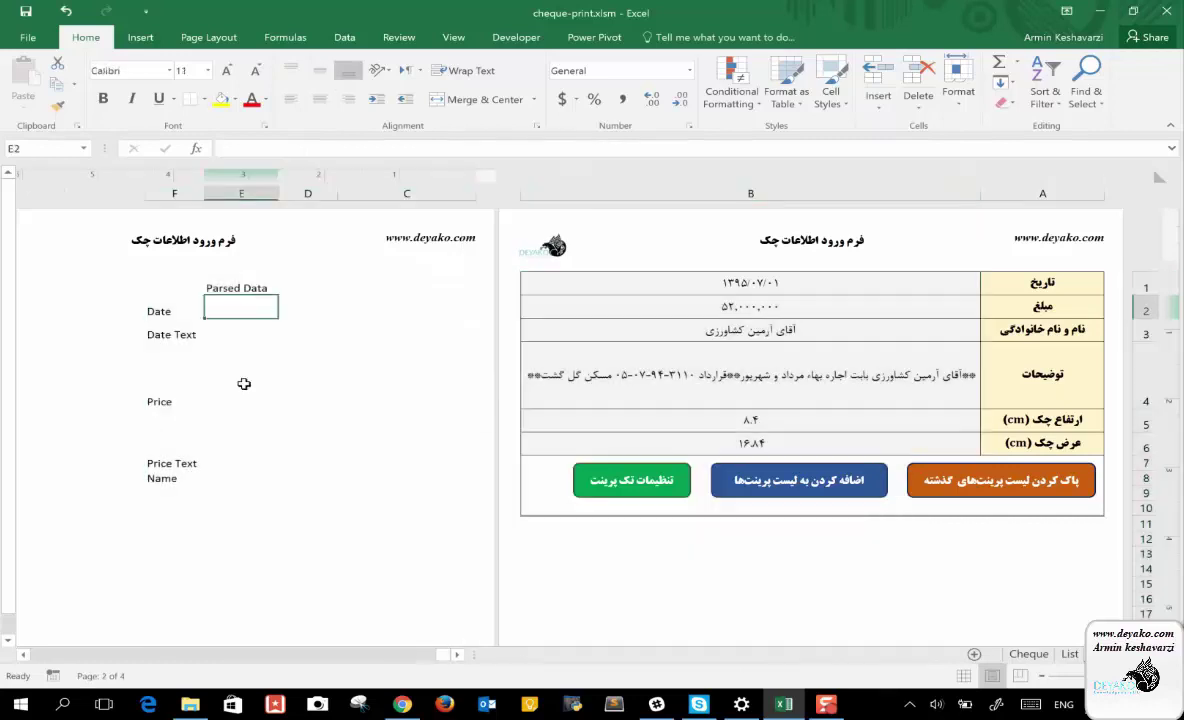
{"action": "scroll", "coordinate": [290, 428], "scroll_direction": "left", "scroll_amount": 5}
{"action": "scroll", "coordinate": [290, 428], "scroll_direction": "left", "scroll_amount": 5}
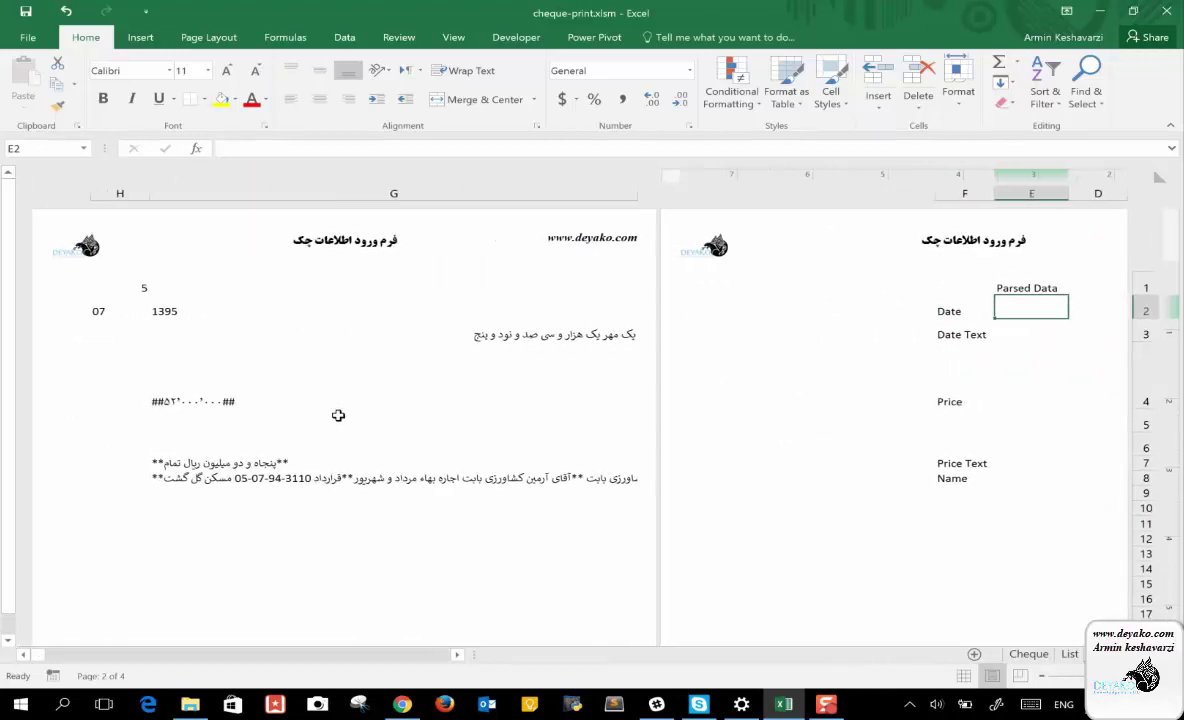
{"action": "left_click", "coordinate": [952, 321]}
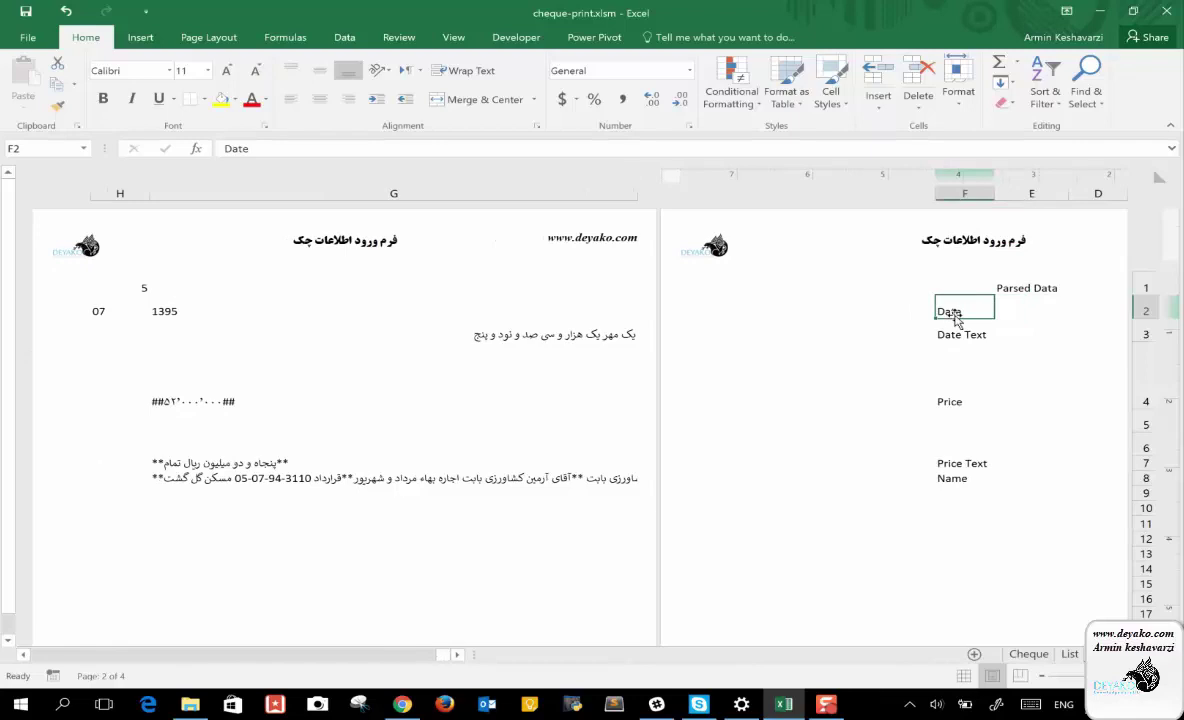
{"action": "left_click", "coordinate": [575, 342]}
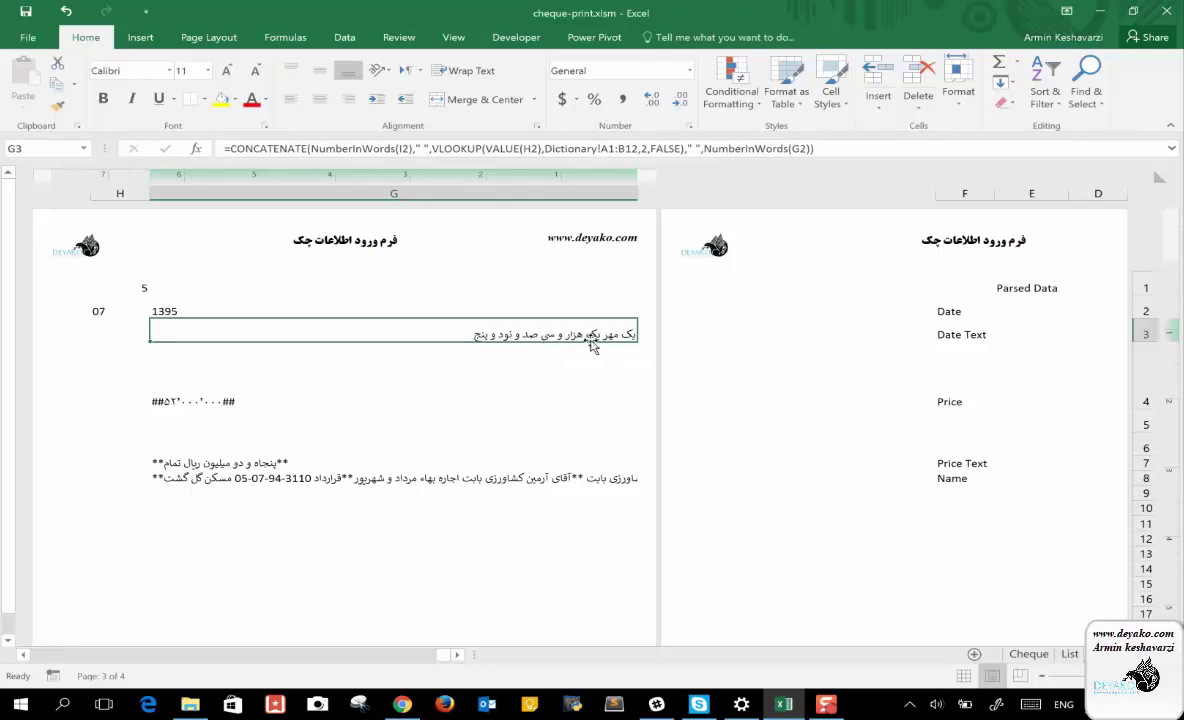
{"action": "left_click", "coordinate": [544, 484]}
{"action": "left_click", "coordinate": [265, 463]}
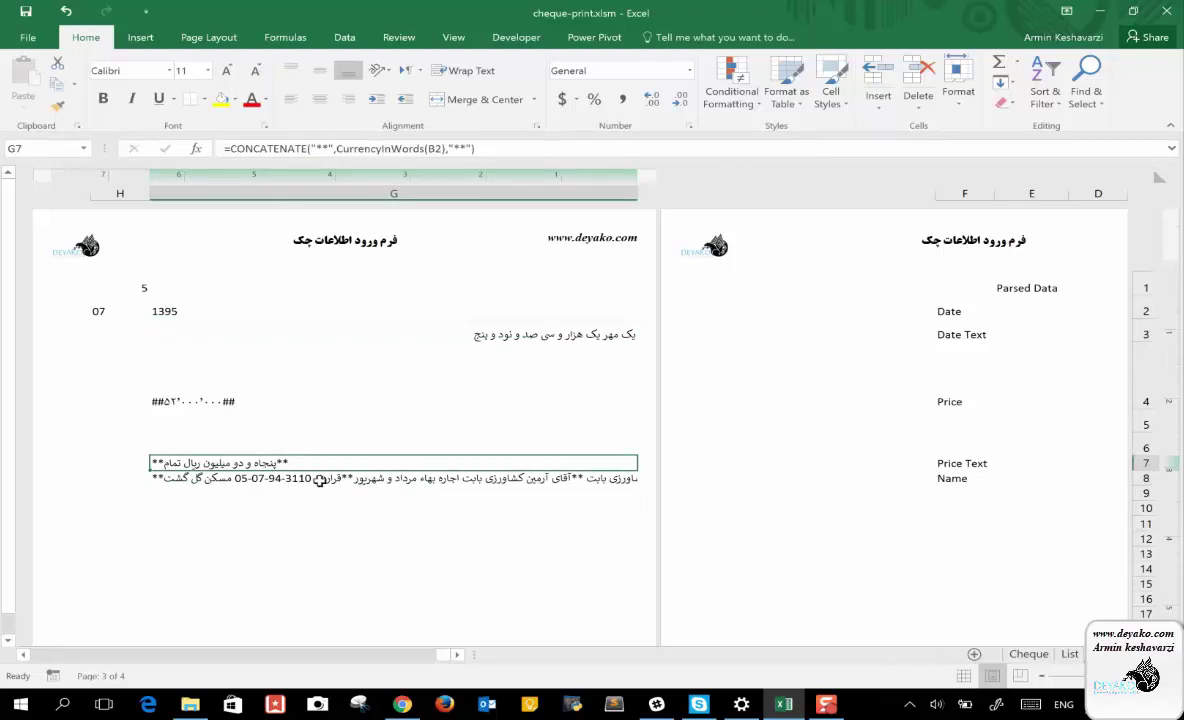
{"action": "left_click", "coordinate": [1028, 654]}
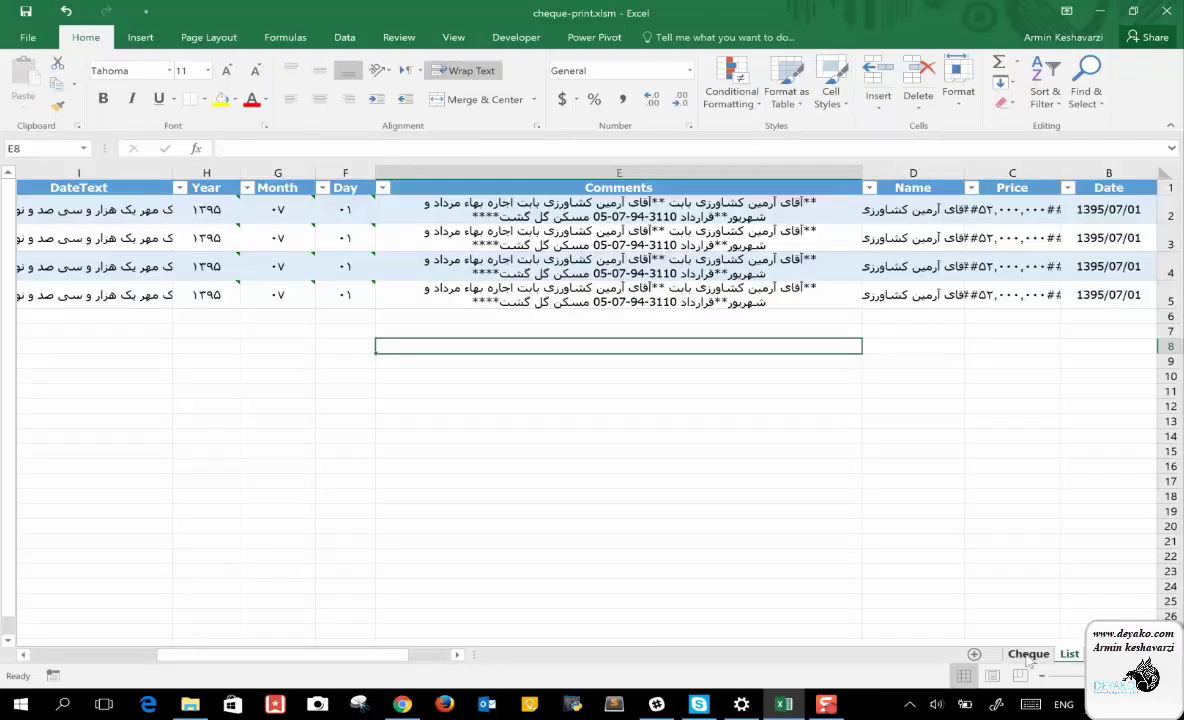
Send the cheque picture one layer back behind its text boxes on the Cheque sheet
{"action": "left_click", "coordinate": [800, 386]}
{"action": "left_click", "coordinate": [765, 474]}
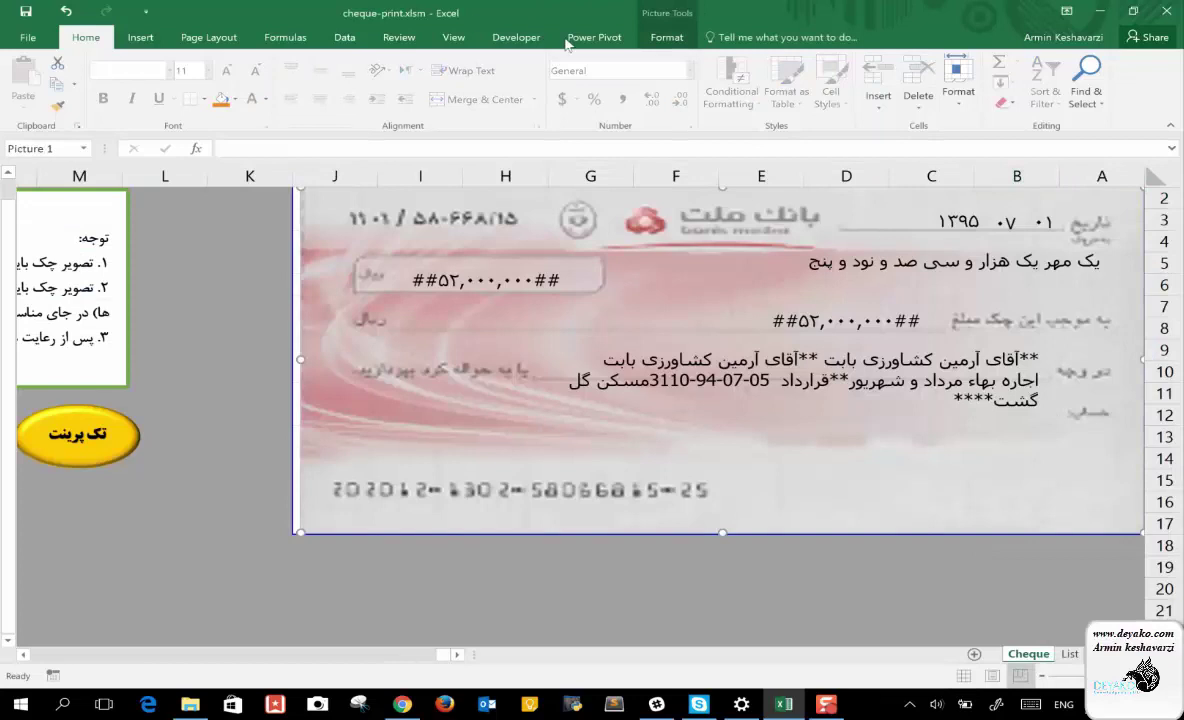
{"action": "left_click", "coordinate": [668, 45]}
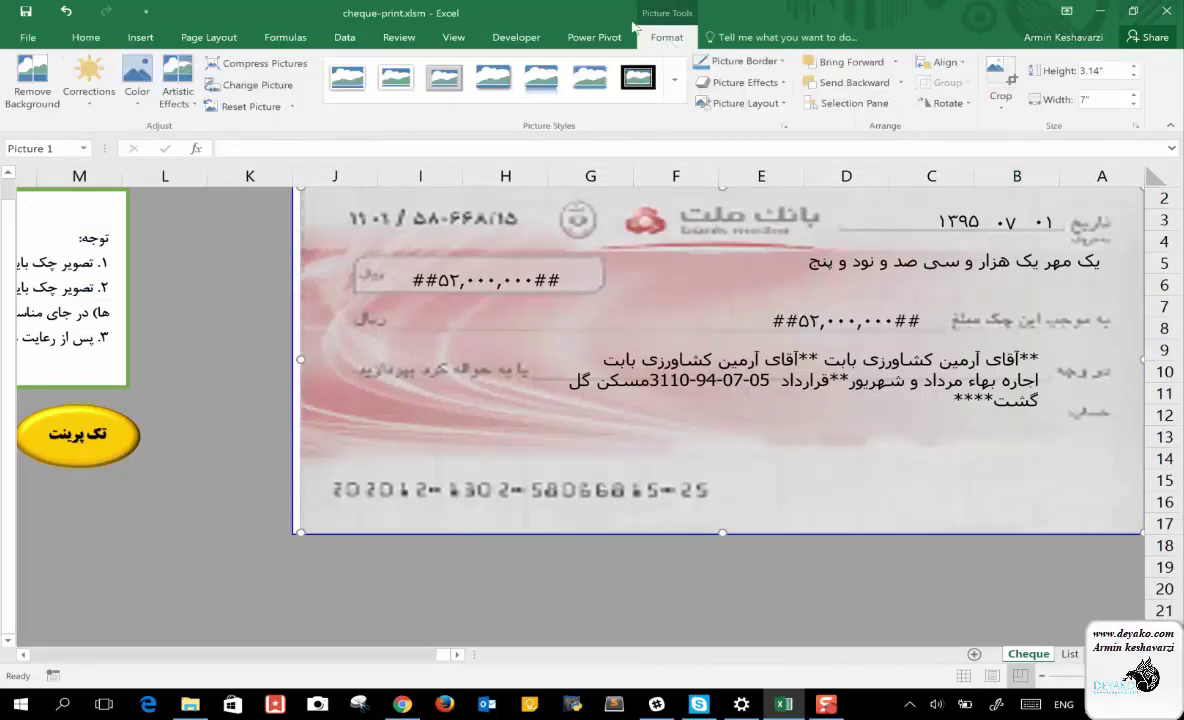
{"action": "left_click", "coordinate": [865, 86]}
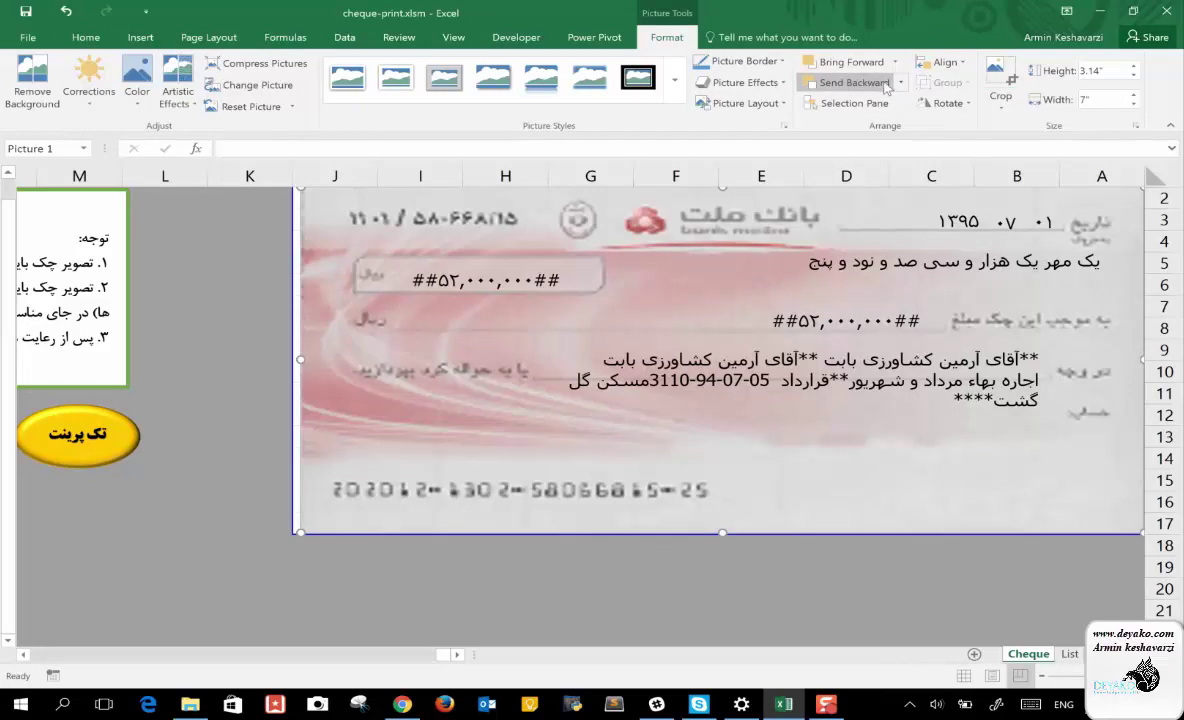
{"action": "left_click", "coordinate": [901, 83]}
{"action": "left_click", "coordinate": [885, 104]}
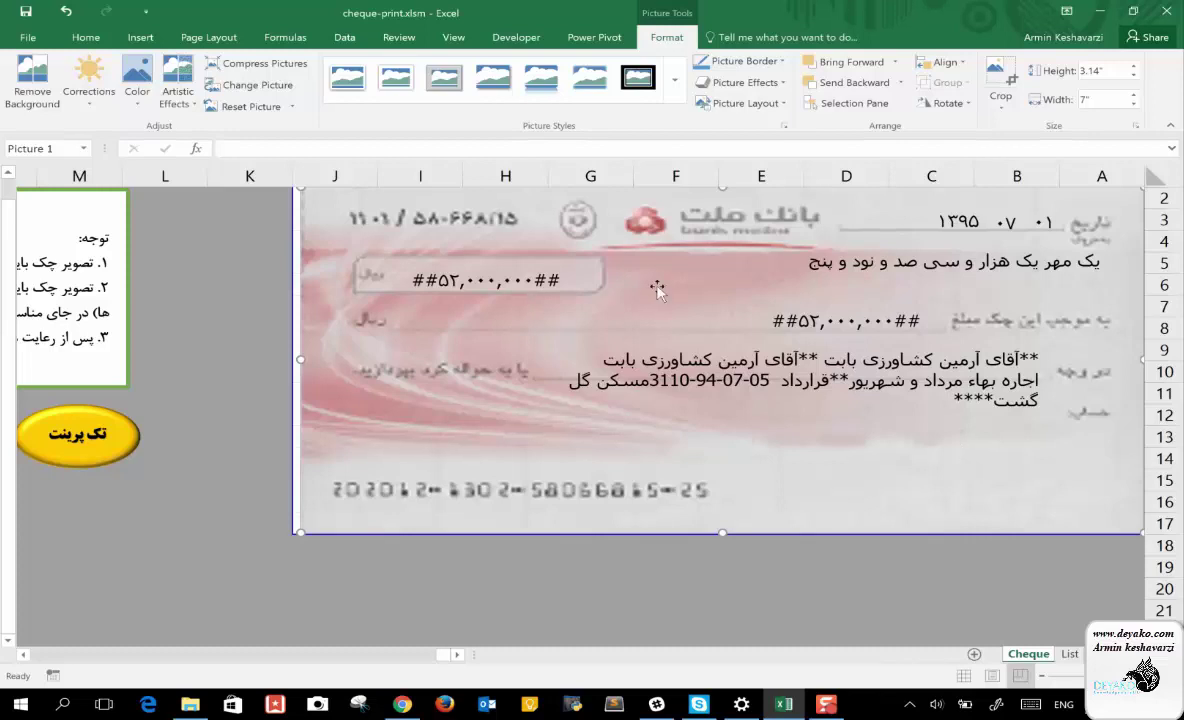
On the form sheet, inspect the formulas in cells I2, K3 and L2
{"action": "key", "text": "ctrl+Page_Down"}
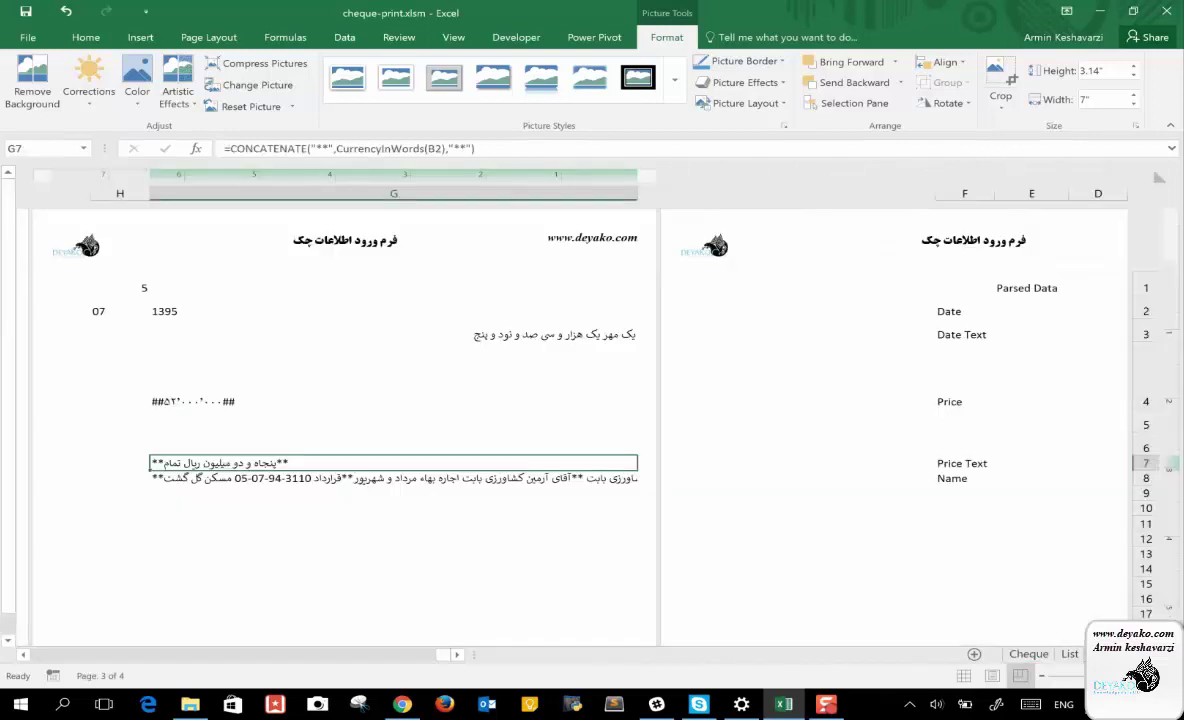
{"action": "scroll", "coordinate": [962, 463], "scroll_direction": "right", "scroll_amount": 10}
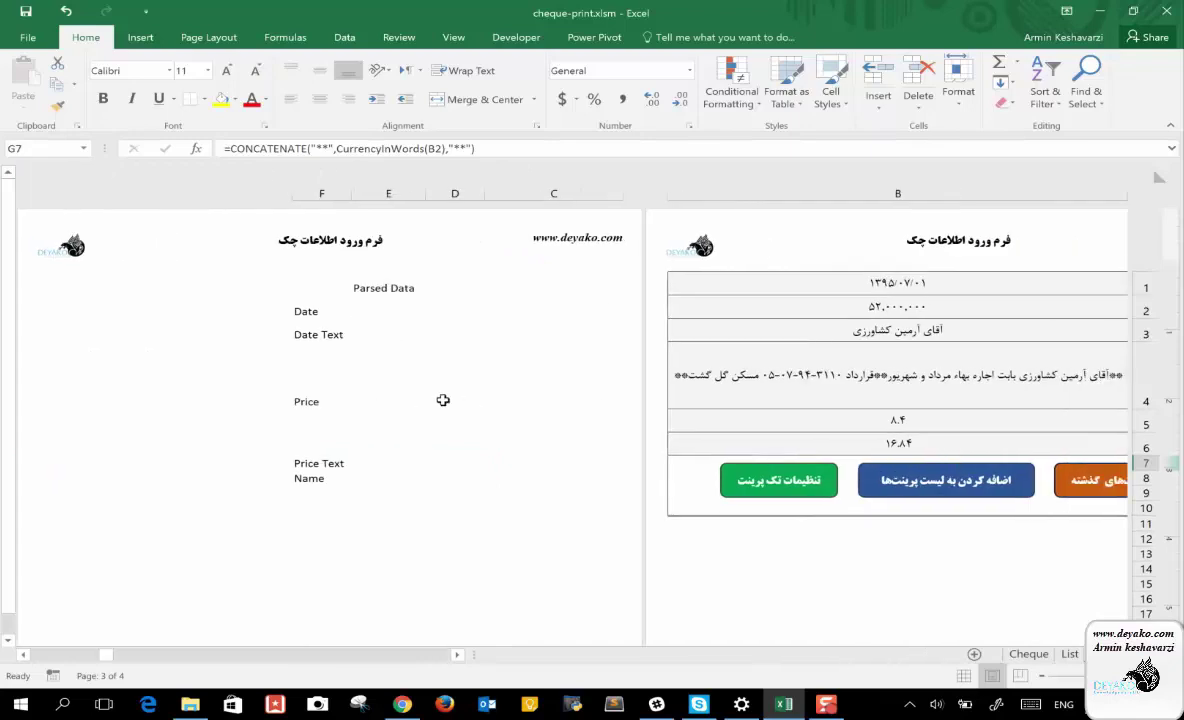
{"action": "scroll", "coordinate": [561, 471], "scroll_direction": "left", "scroll_amount": 10}
{"action": "scroll", "coordinate": [561, 471], "scroll_direction": "right", "scroll_amount": 5}
{"action": "scroll", "coordinate": [505, 447], "scroll_direction": "left", "scroll_amount": 10}
{"action": "scroll", "coordinate": [505, 447], "scroll_direction": "left", "scroll_amount": 5}
{"action": "scroll", "coordinate": [505, 447], "scroll_direction": "left", "scroll_amount": 4}
{"action": "scroll", "coordinate": [505, 447], "scroll_direction": "right", "scroll_amount": 4}
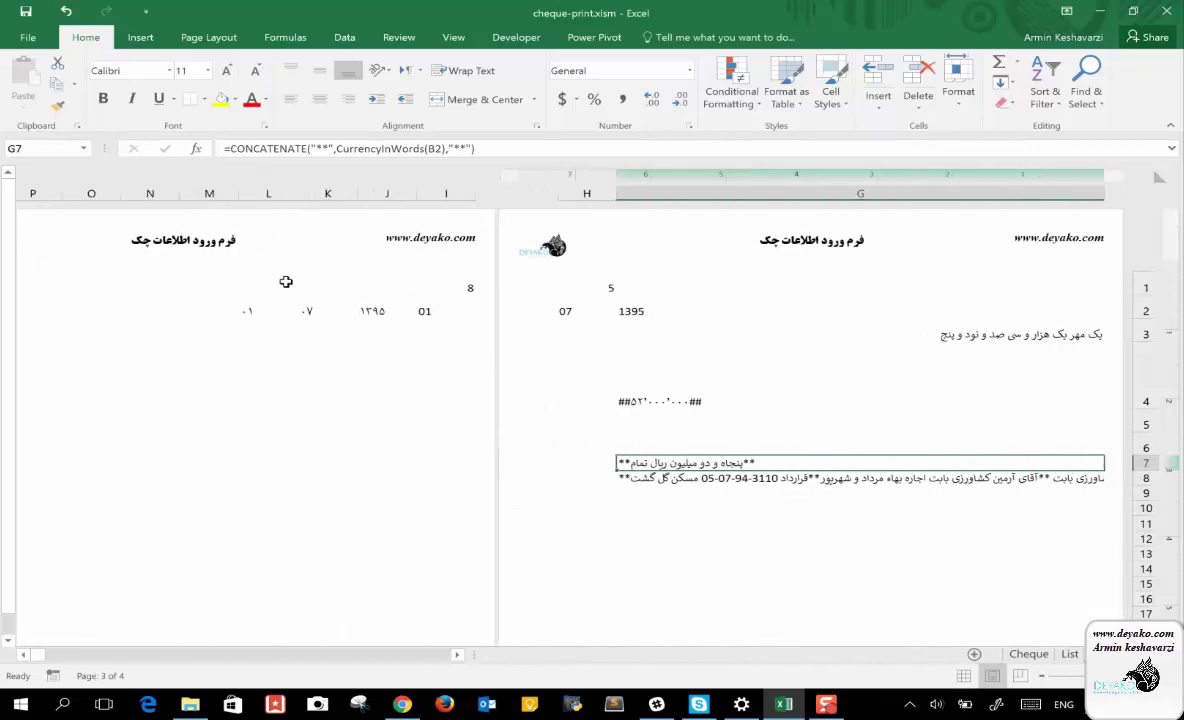
{"action": "left_click", "coordinate": [424, 308]}
{"action": "left_click", "coordinate": [346, 321]}
{"action": "left_click", "coordinate": [286, 308]}
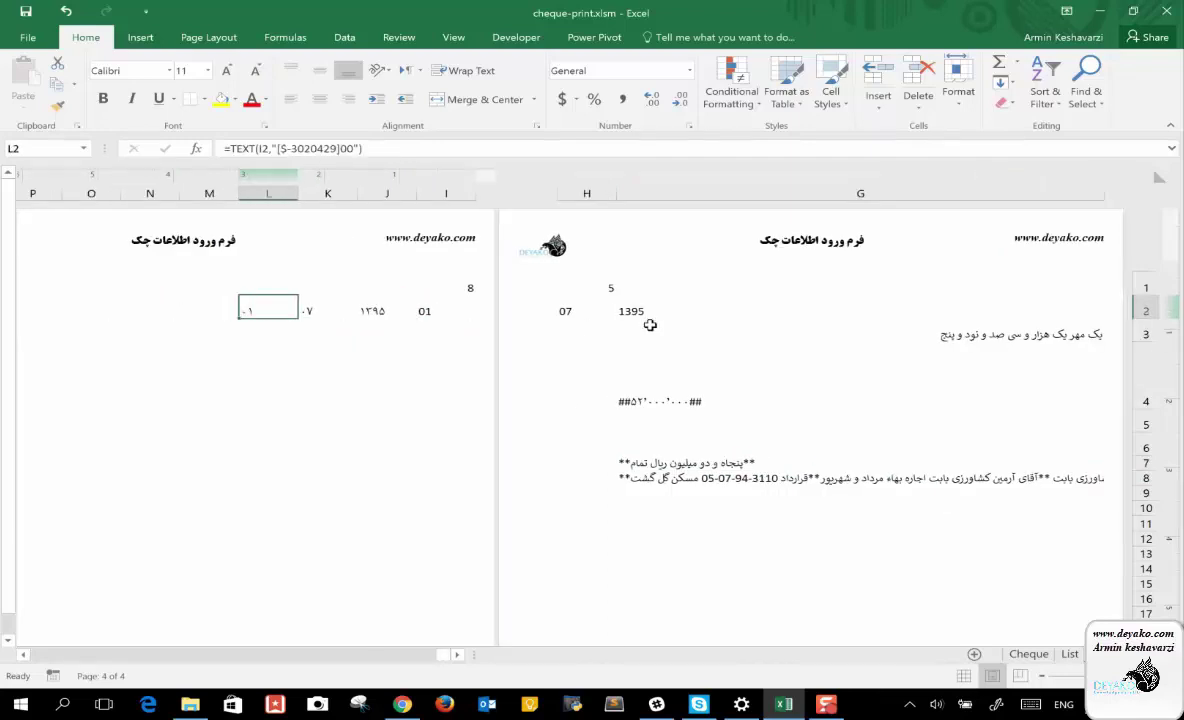
Narrow column G so the form fits three pages, then check the List and Cheque sheets
{"action": "scroll", "coordinate": [786, 414], "scroll_direction": "right", "scroll_amount": 3}
{"action": "scroll", "coordinate": [789, 421], "scroll_direction": "right", "scroll_amount": 2}
{"action": "scroll", "coordinate": [786, 421], "scroll_direction": "left", "scroll_amount": 1}
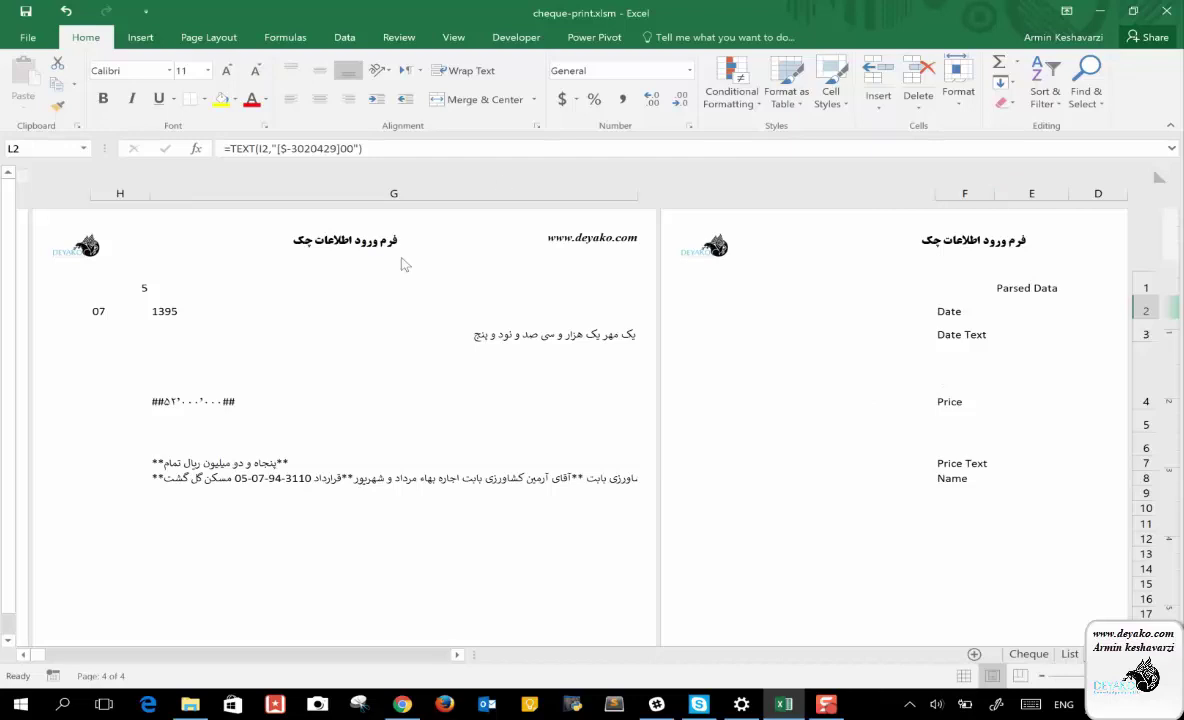
{"action": "left_click_drag", "start_coordinate": [147, 195], "coordinate": [410, 195]}
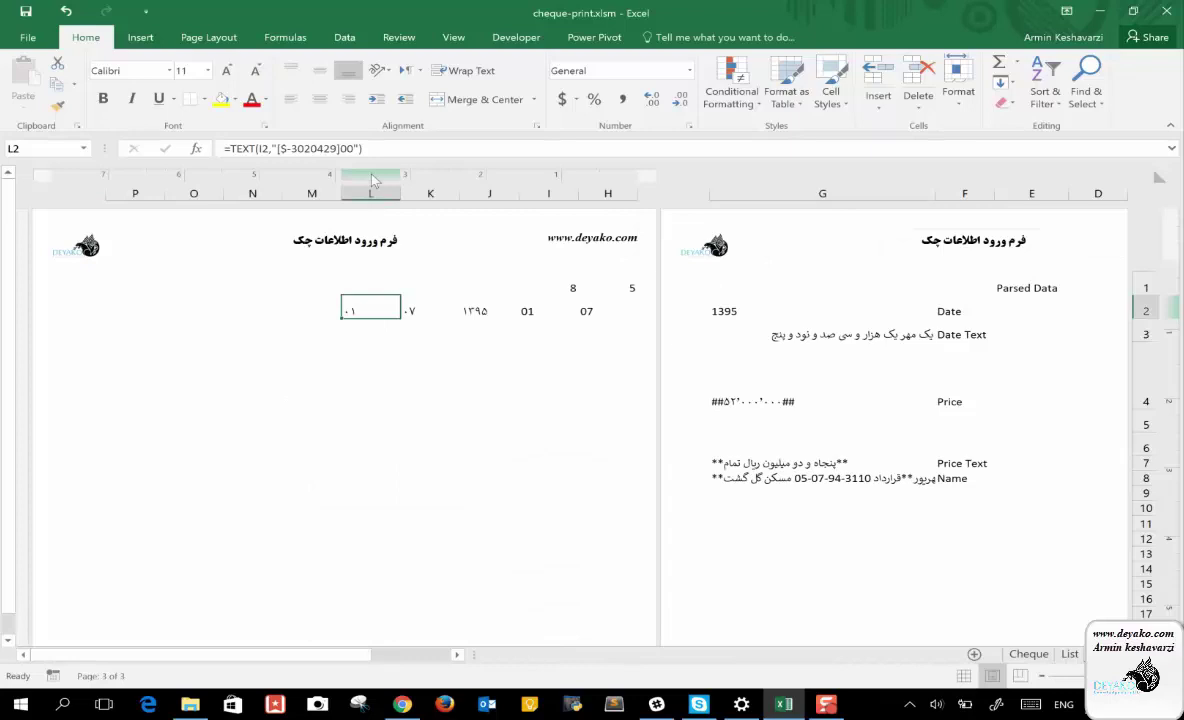
{"action": "scroll", "coordinate": [754, 429], "scroll_direction": "right", "scroll_amount": 2}
{"action": "scroll", "coordinate": [754, 429], "scroll_direction": "right", "scroll_amount": 3}
{"action": "scroll", "coordinate": [754, 429], "scroll_direction": "right", "scroll_amount": 3}
{"action": "scroll", "coordinate": [754, 429], "scroll_direction": "right", "scroll_amount": 2}
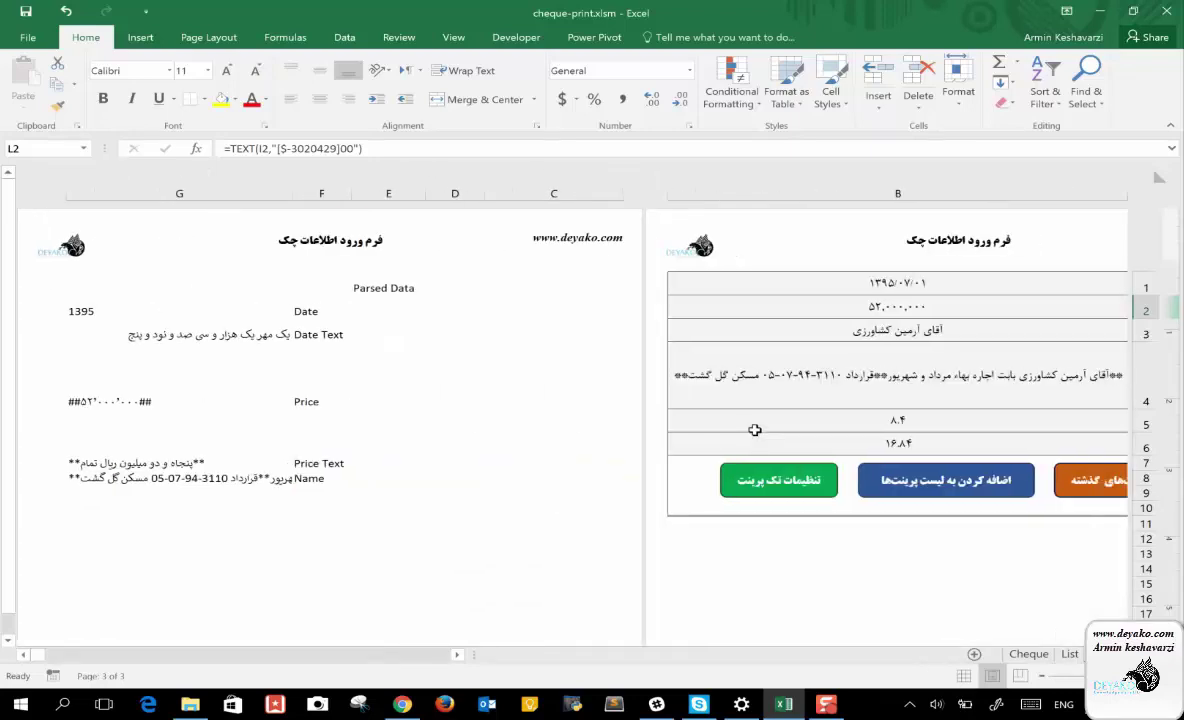
{"action": "left_click", "coordinate": [1069, 653]}
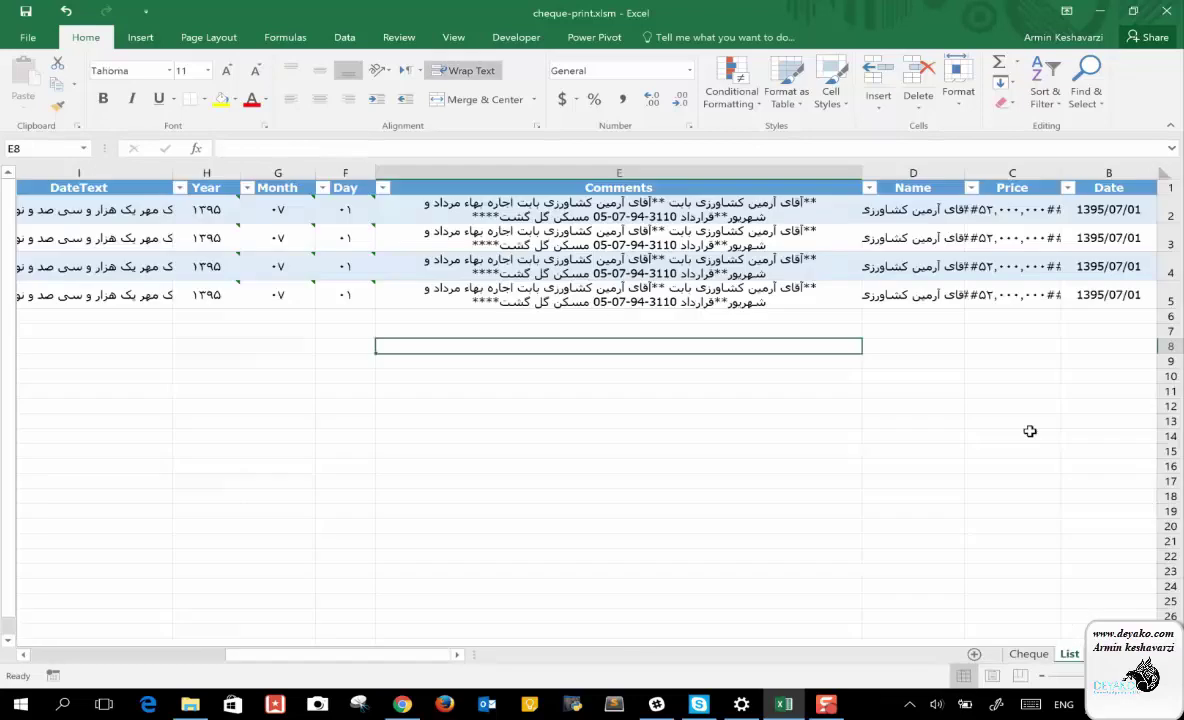
{"action": "left_click", "coordinate": [1029, 654]}
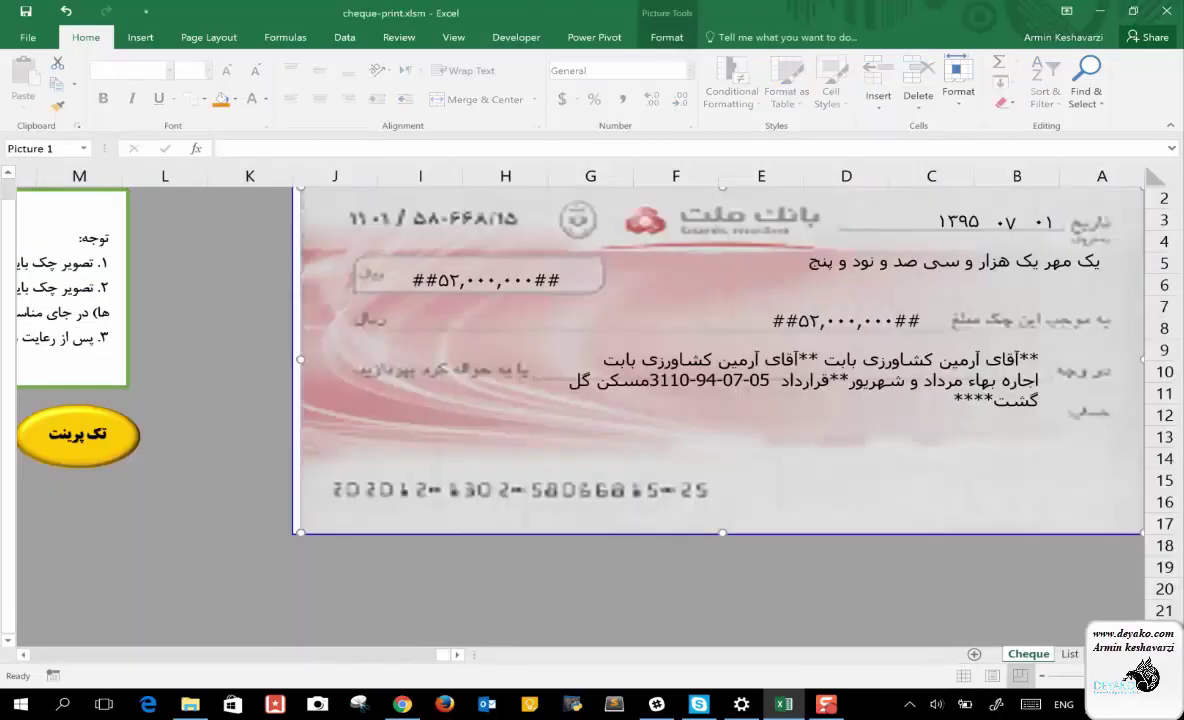
{"action": "left_click", "coordinate": [1069, 653]}
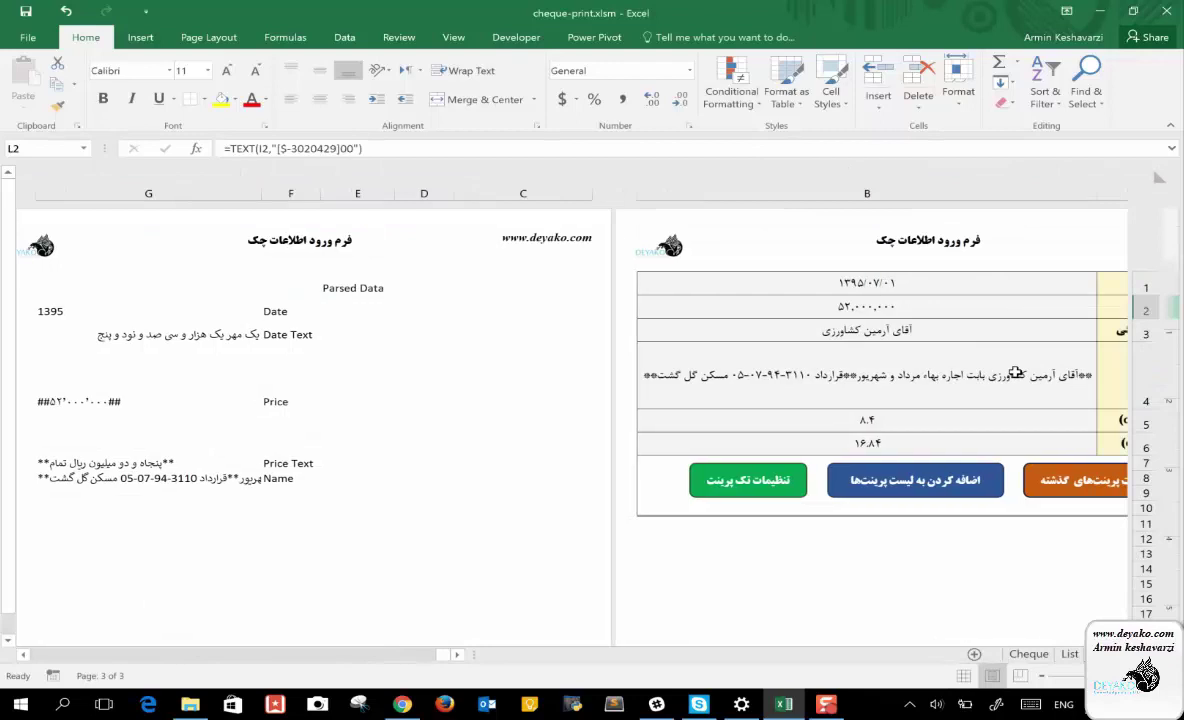
Replace the payee's first name and surname in B3 with the new payee's name
{"action": "double_click", "coordinate": [698, 322]}
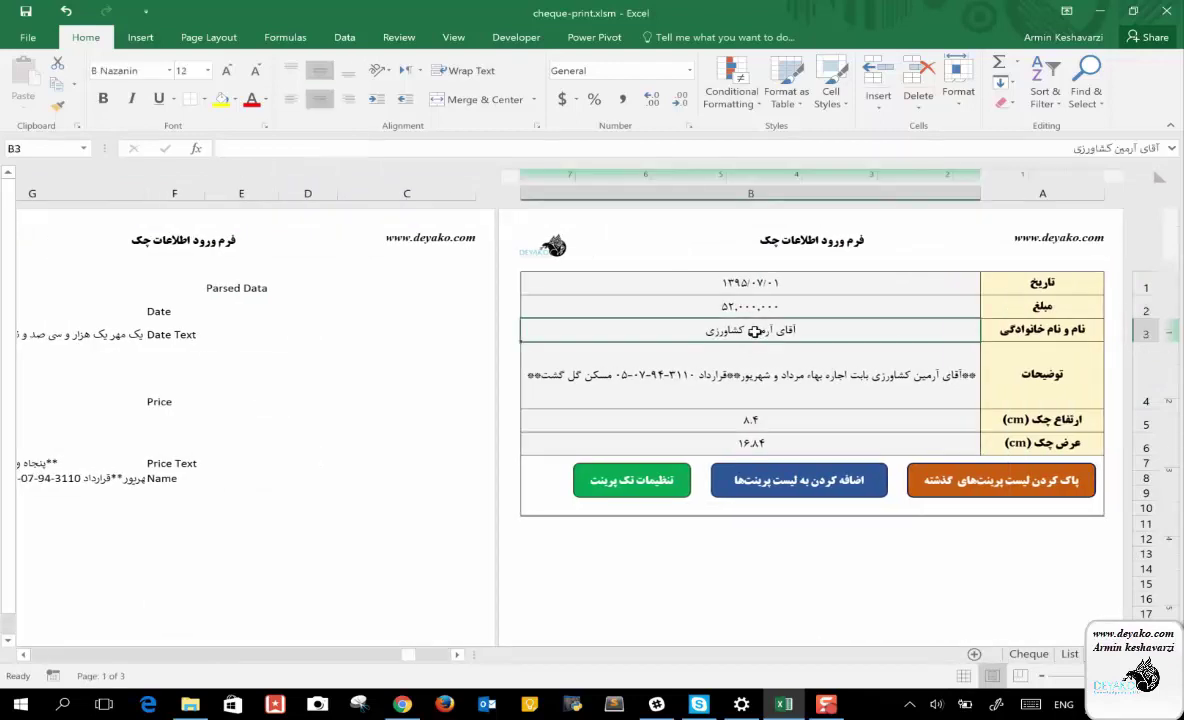
{"action": "double_click", "coordinate": [755, 330]}
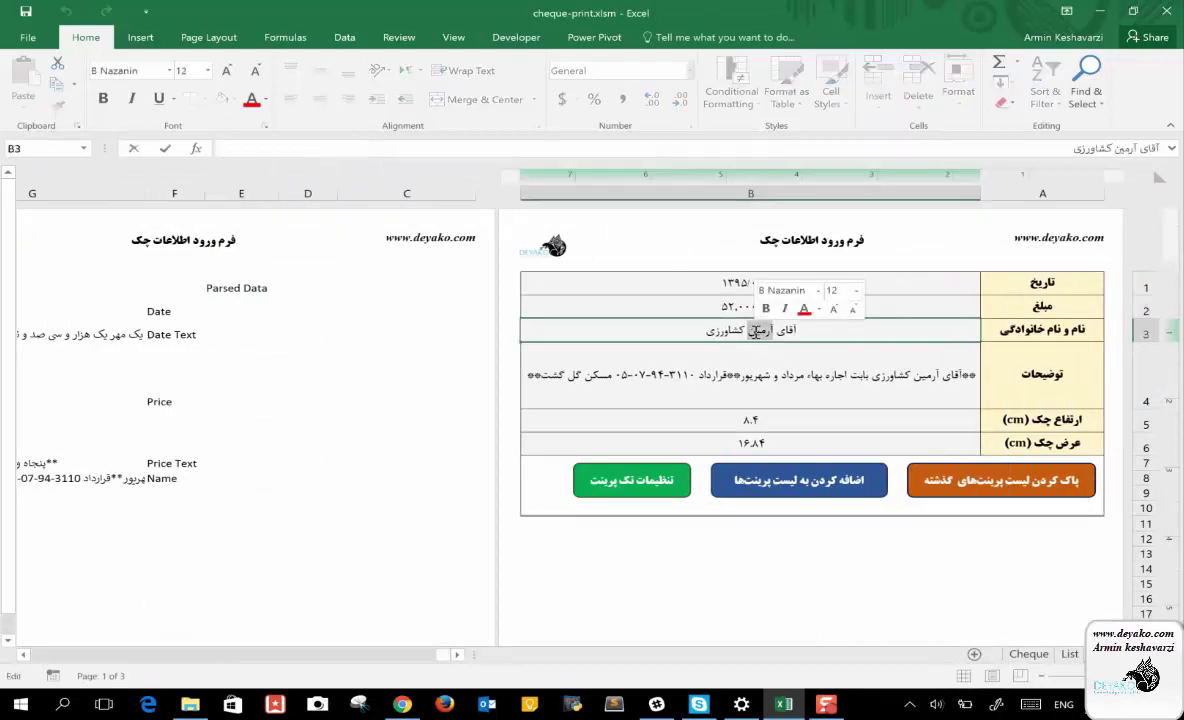
{"action": "key", "text": "BackSpace"}
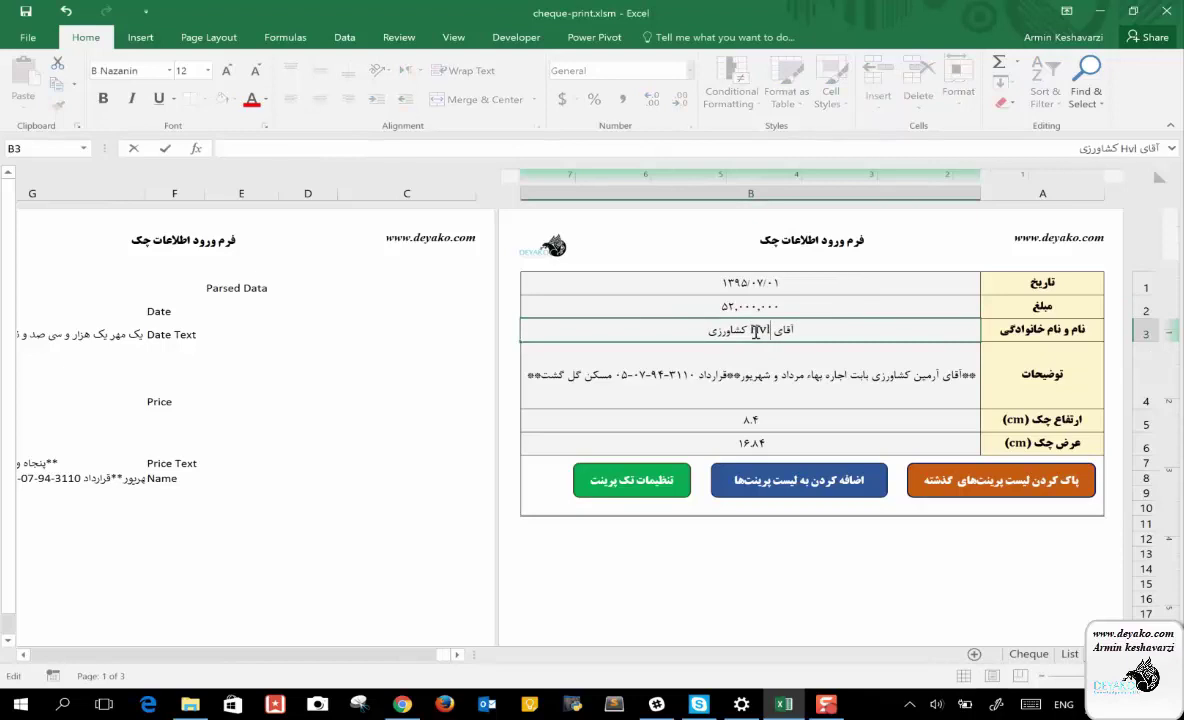
{"action": "type", "text": "آرمان"}
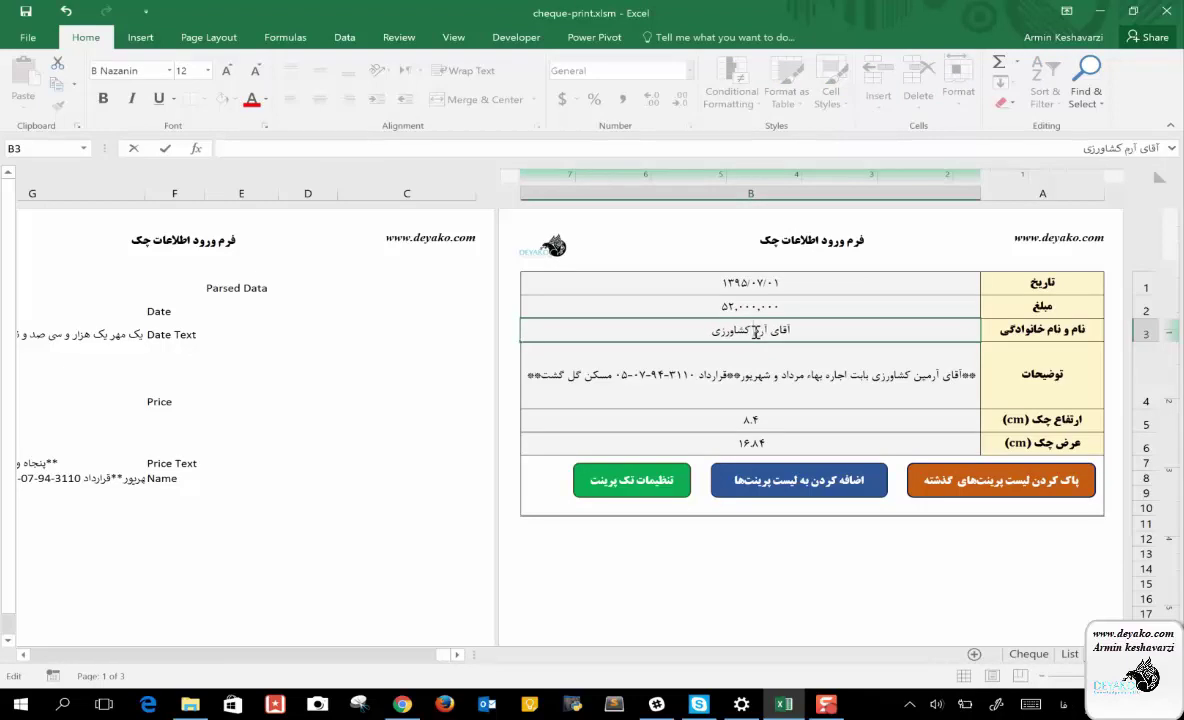
{"action": "double_click", "coordinate": [717, 331]}
{"action": "left_click", "coordinate": [717, 331]}
{"action": "double_click", "coordinate": [717, 331]}
{"action": "type", "text": "بیگی"}
{"action": "key", "text": "Return"}
Change the cheque amount in B2 from 52000000 to 32000000
{"action": "left_click", "coordinate": [735, 307]}
{"action": "left_click", "coordinate": [227, 149]}
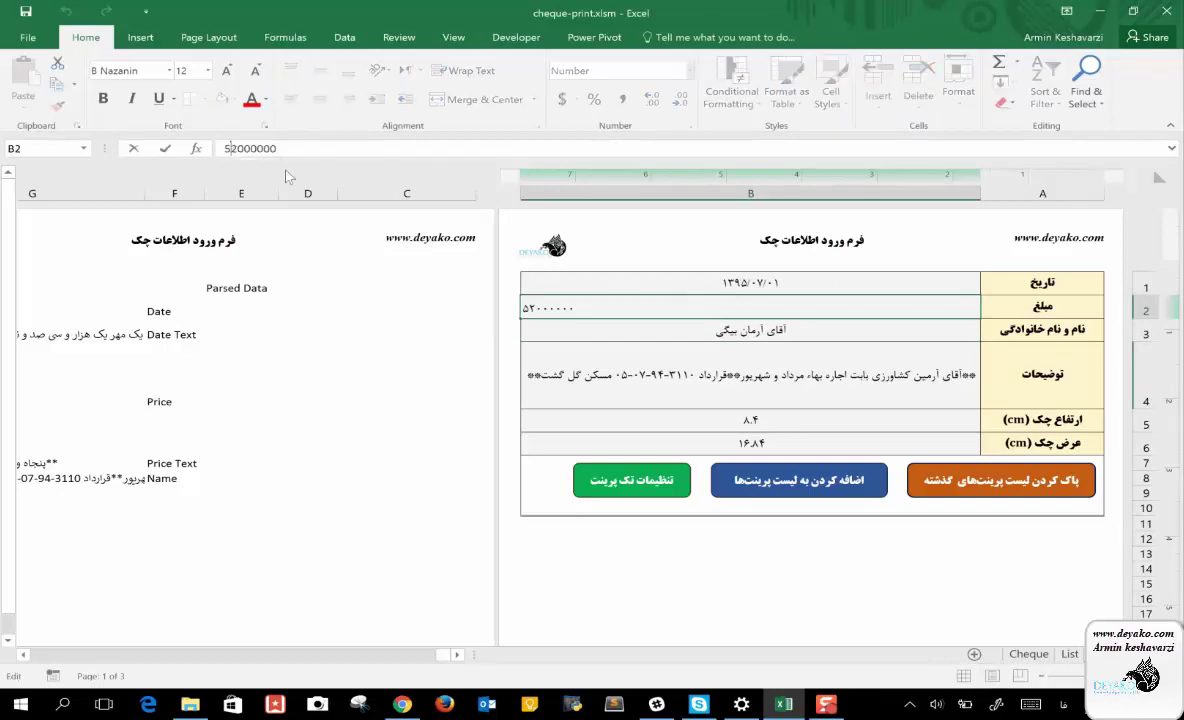
{"action": "key", "text": "BackSpace"}
{"action": "type", "text": "3"}
{"action": "key", "text": "Return"}
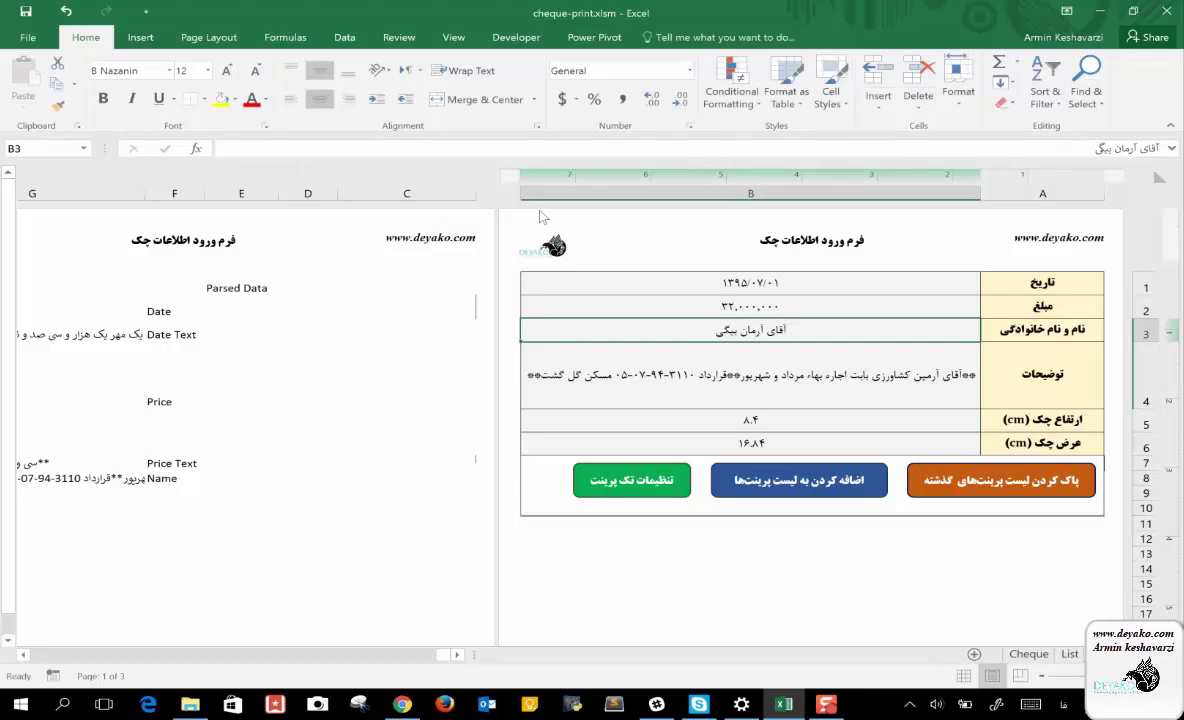
Change the cheque date in B1 to 1395/07/02
{"action": "left_click", "coordinate": [797, 288]}
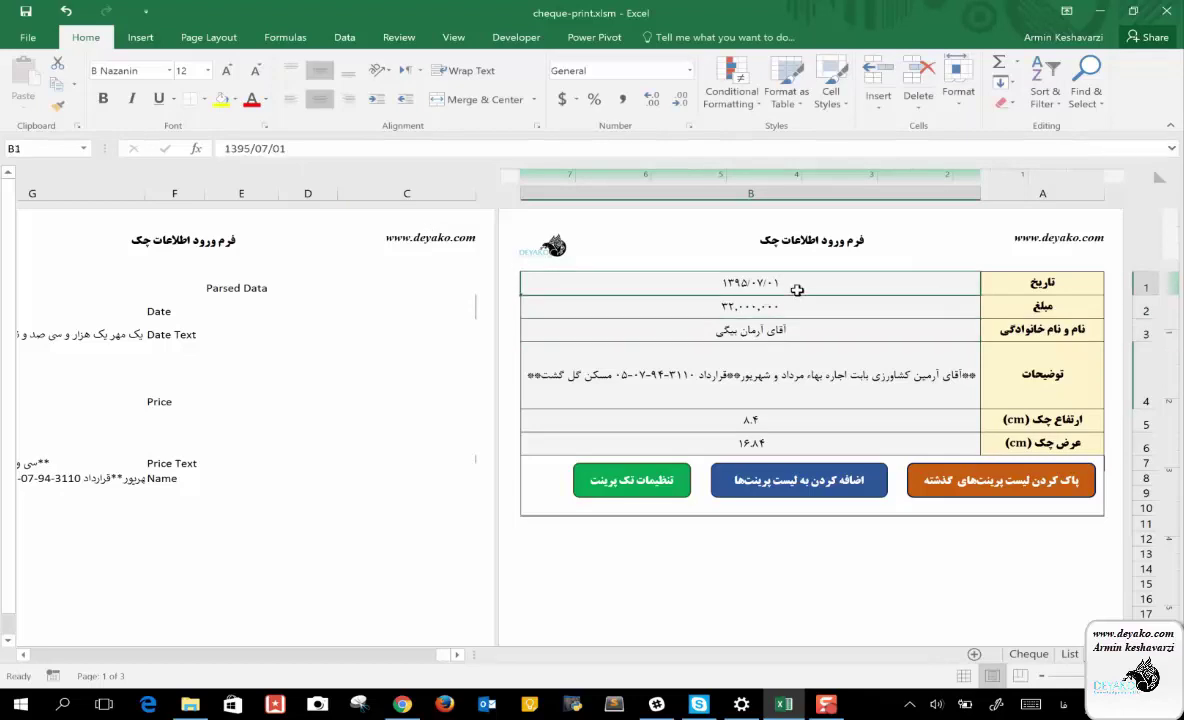
{"action": "left_click", "coordinate": [290, 150]}
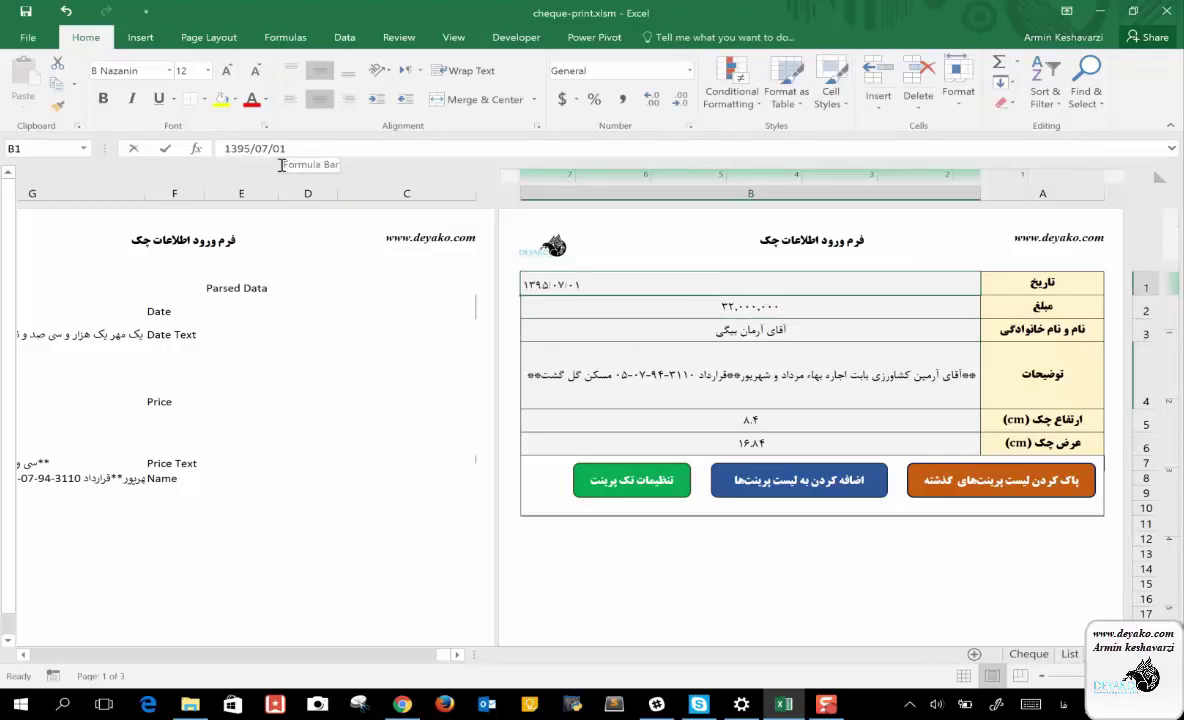
{"action": "double_click", "coordinate": [281, 150]}
{"action": "type", "text": "2"}
{"action": "key", "text": "Return"}
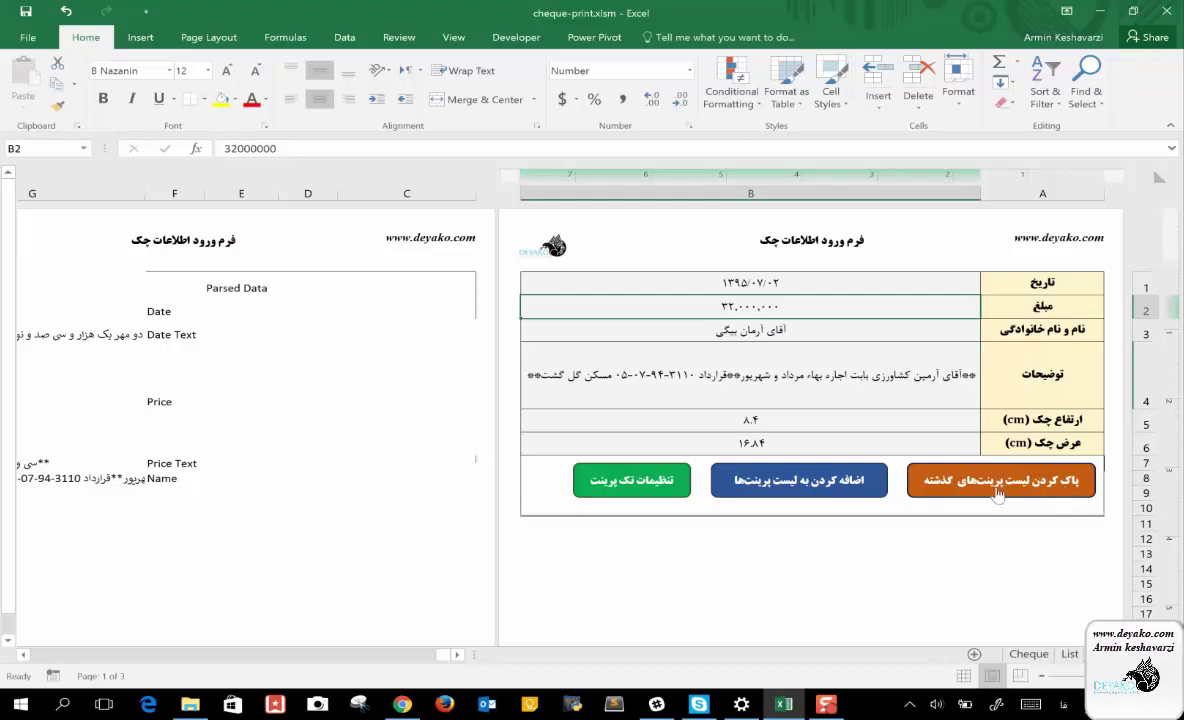
Edit description B4: insert the new payee's name, replace اجاره with حق الزحمه, drop the month wording
{"action": "left_click", "coordinate": [822, 370]}
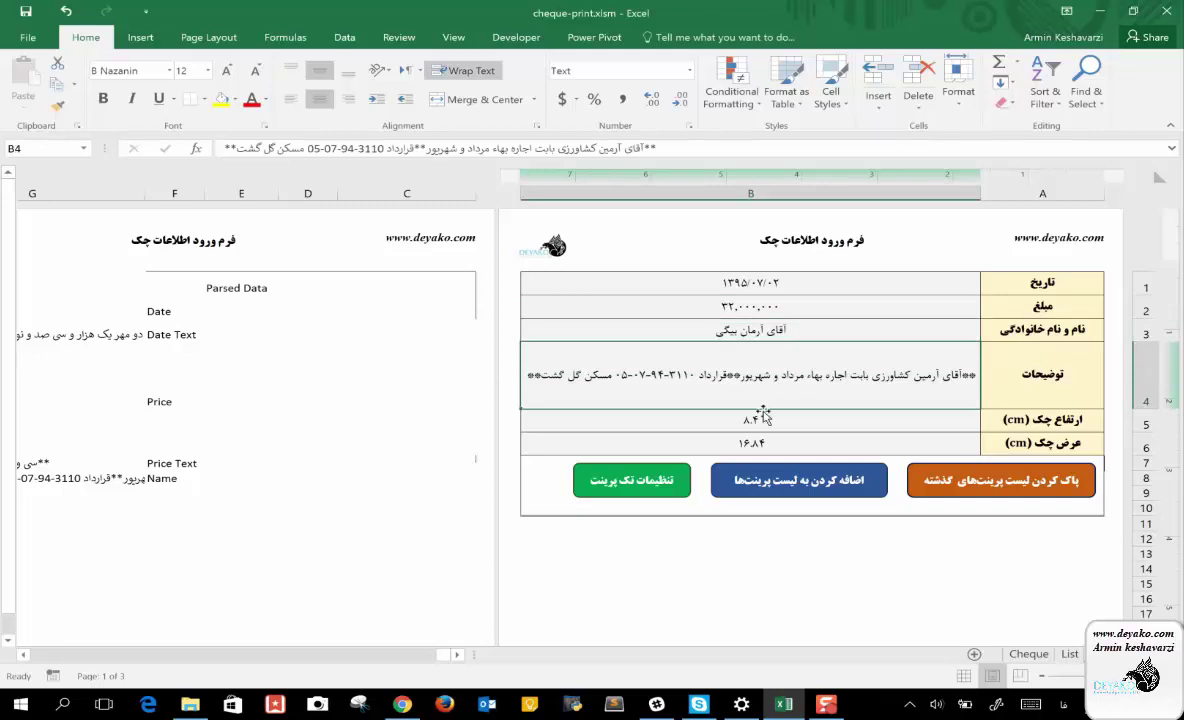
{"action": "double_click", "coordinate": [935, 378]}
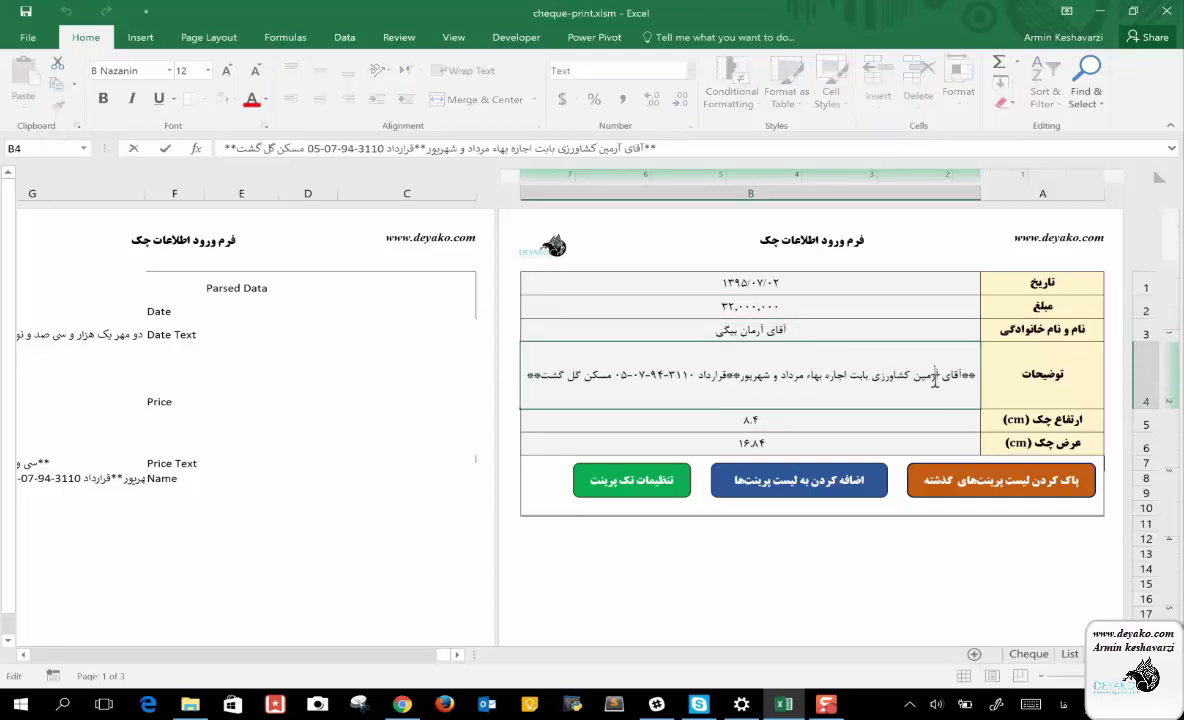
{"action": "double_click", "coordinate": [926, 378]}
{"action": "type", "text": "آرمان"}
{"action": "type", "text": " بیگی"}
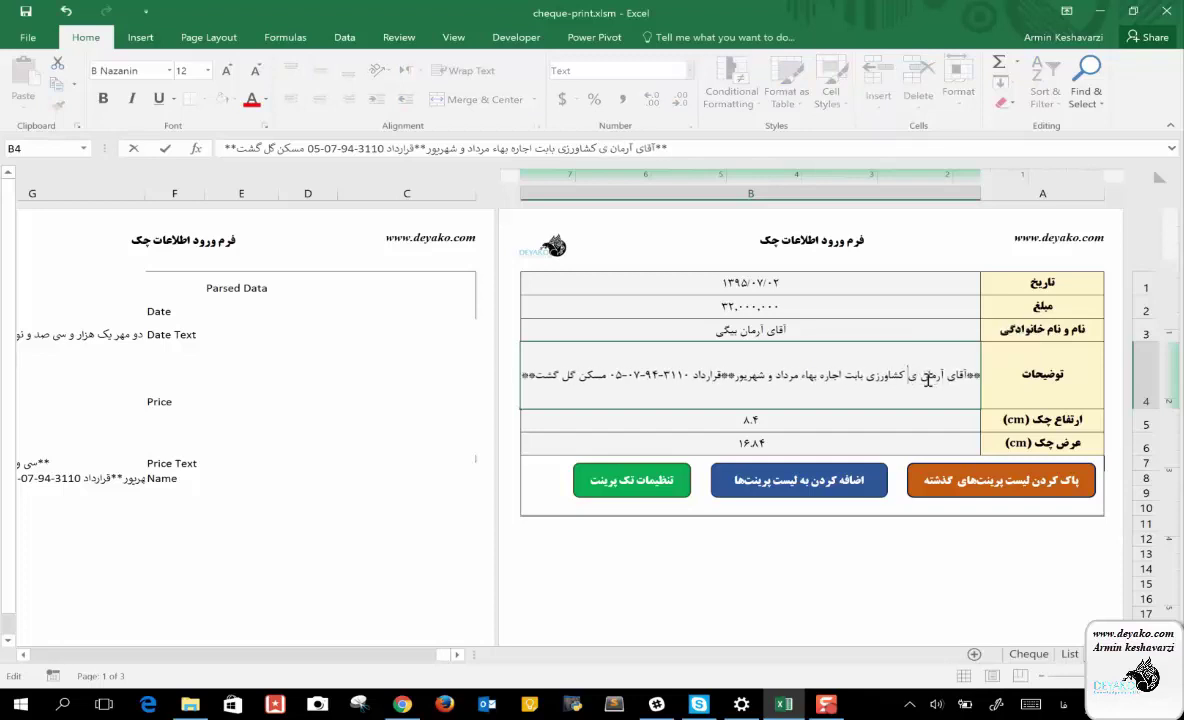
{"action": "key", "text": "Delete"}
{"action": "key", "text": "Delete"}
{"action": "key", "text": "Delete"}
{"action": "key", "text": "Delete"}
{"action": "key", "text": "Delete"}
{"action": "key", "text": "Delete"}
{"action": "key", "text": "Delete"}
{"action": "key", "text": "Delete"}
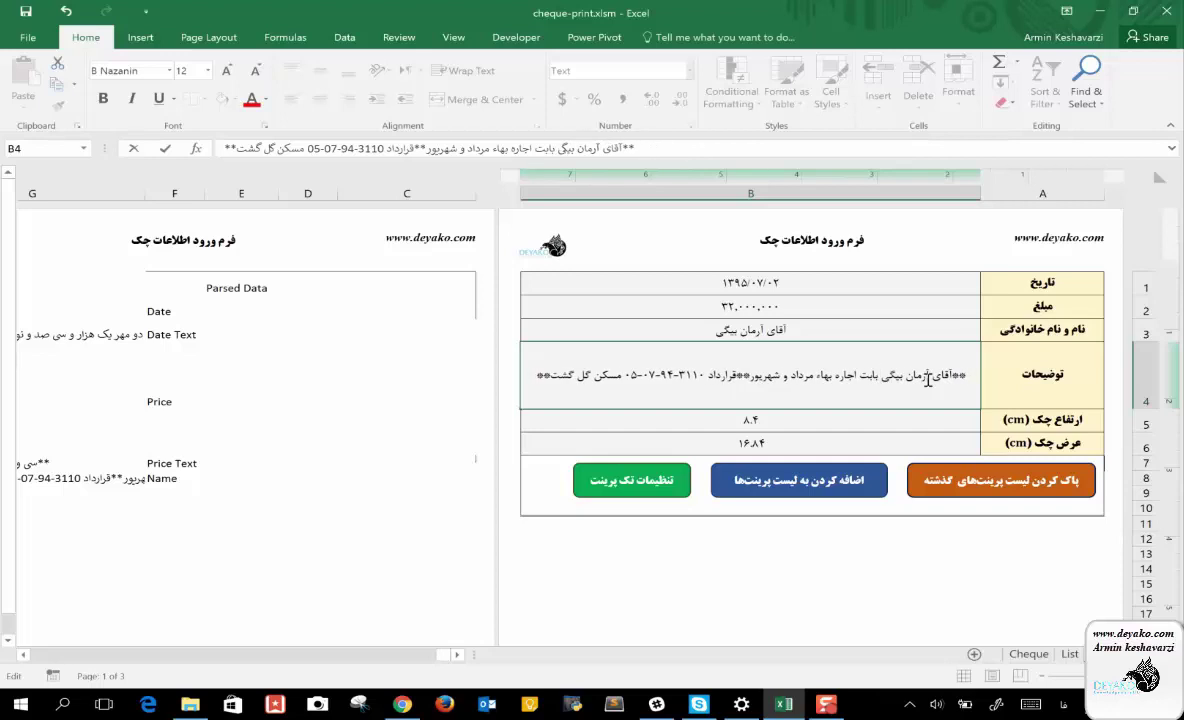
{"action": "double_click", "coordinate": [844, 378]}
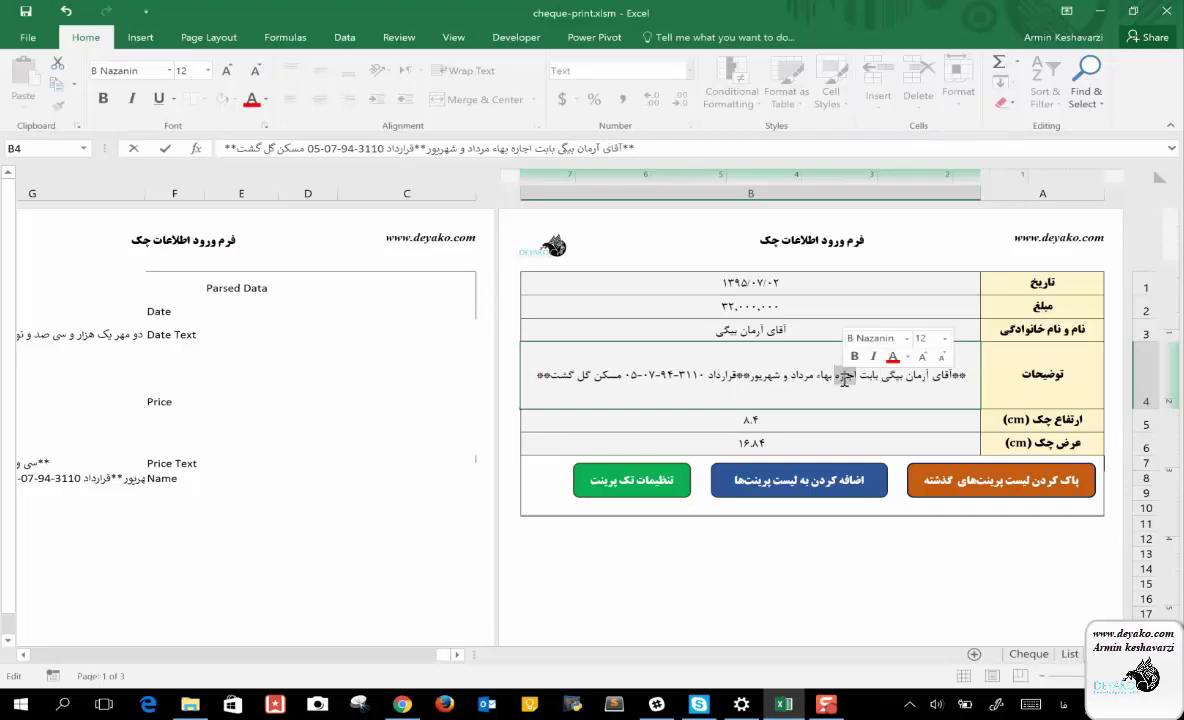
{"action": "type", "text": "حق الزحمه"}
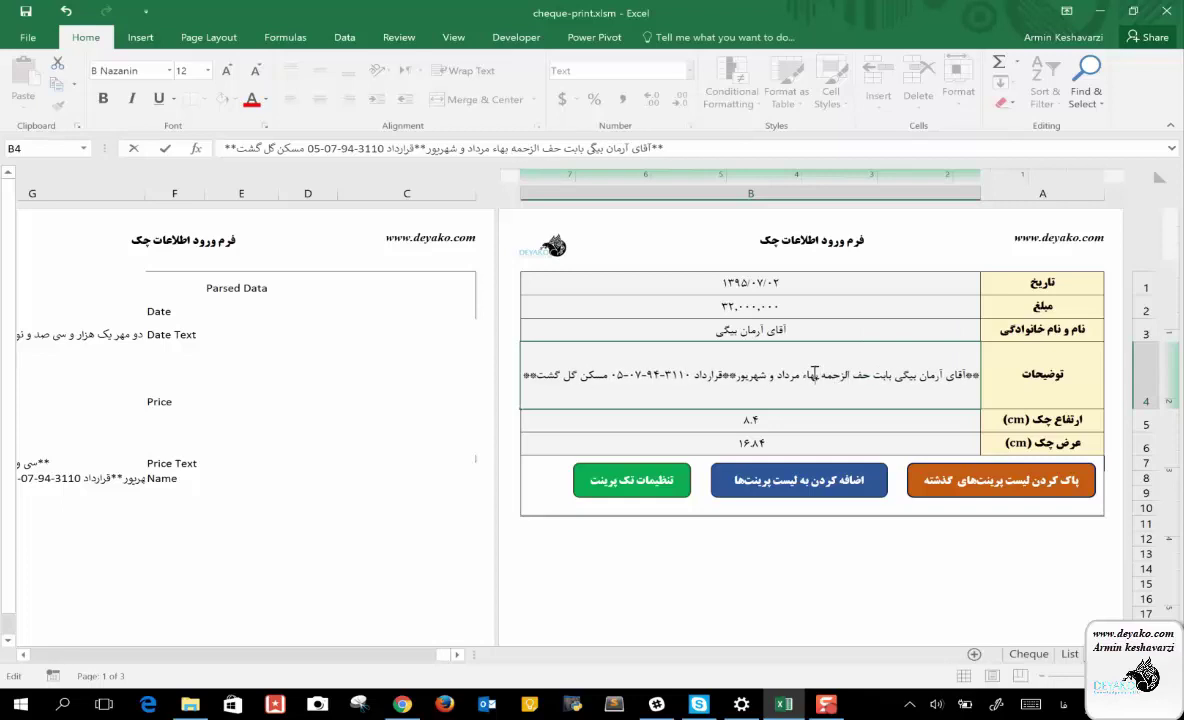
{"action": "key", "text": "Delete"}
{"action": "key", "text": "Delete"}
{"action": "key", "text": "Delete"}
{"action": "key", "text": "Delete"}
{"action": "key", "text": "Delete"}
{"action": "key", "text": "Delete"}
{"action": "key", "text": "Delete"}
{"action": "key", "text": "Delete"}
{"action": "key", "text": "Delete"}
{"action": "key", "text": "Delete"}
{"action": "key", "text": "Delete"}
{"action": "key", "text": "Delete"}
{"action": "key", "text": "Delete"}
{"action": "key", "text": "Delete"}
{"action": "key", "text": "Delete"}
{"action": "key", "text": "Delete"}
{"action": "key", "text": "Delete"}
{"action": "key", "text": "Delete"}
{"action": "key", "text": "Delete"}
{"action": "key", "text": "Return"}
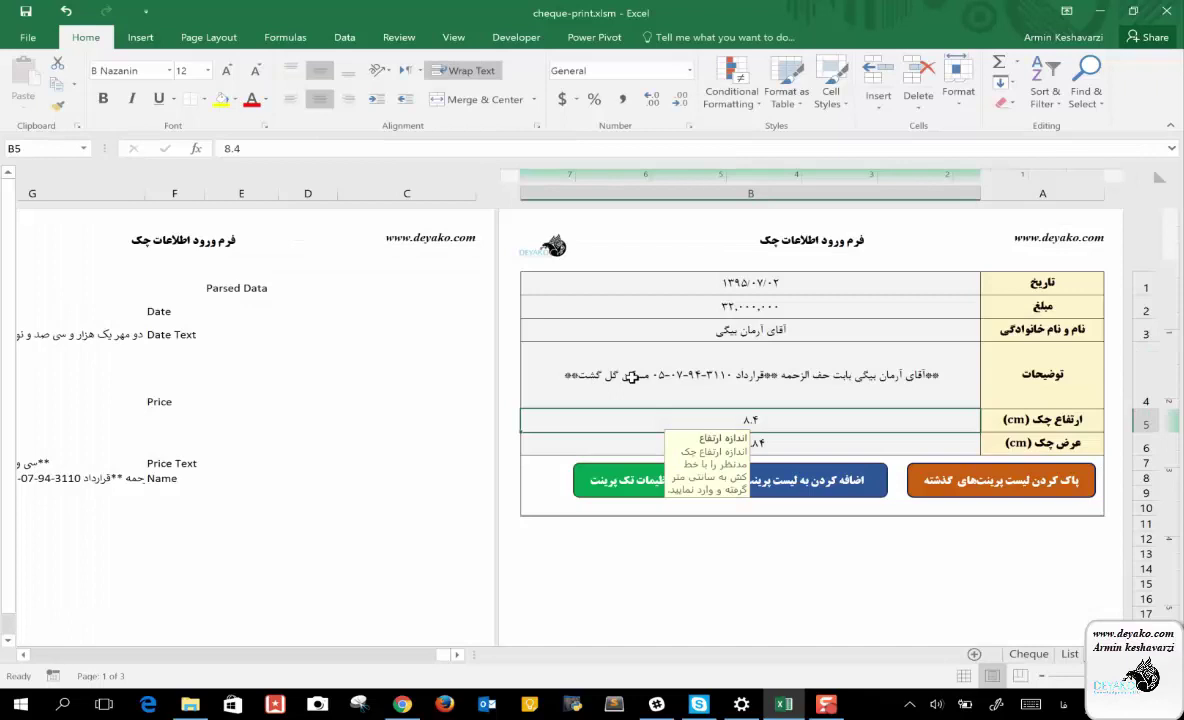
{"action": "left_click", "coordinate": [632, 376]}
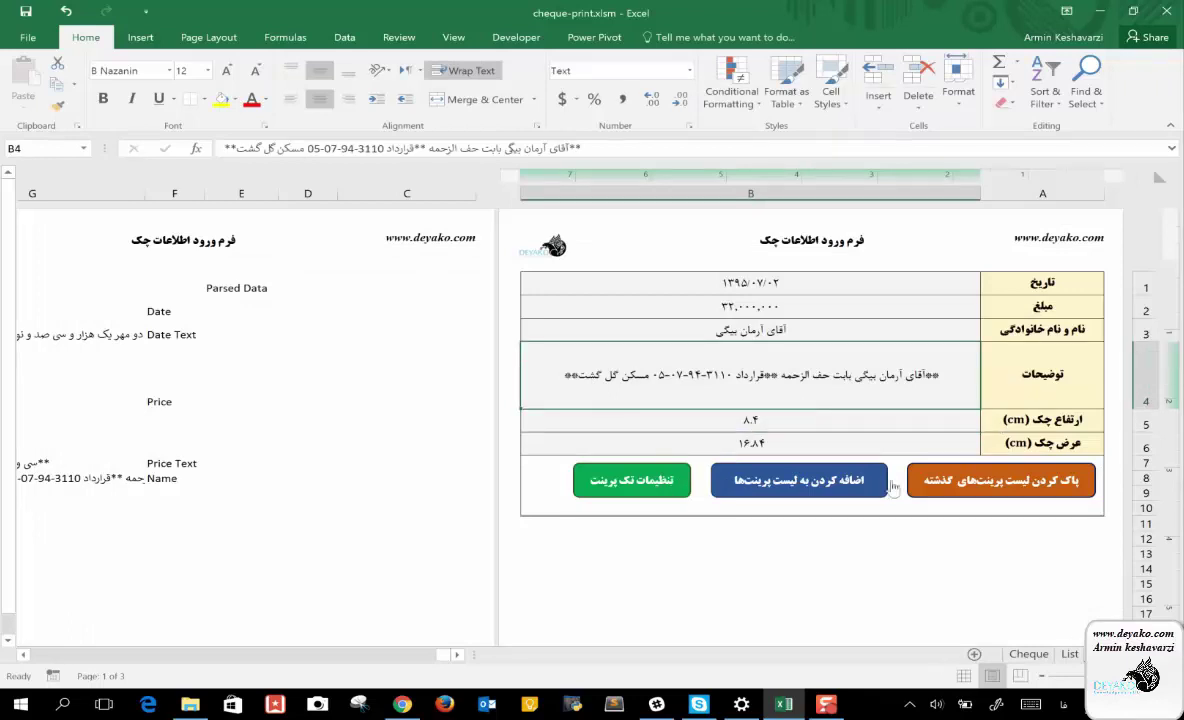
Submit the form's cheque to the list, dismiss 'Data Submitted', and view the new fifth List row
{"action": "left_click", "coordinate": [1070, 654]}
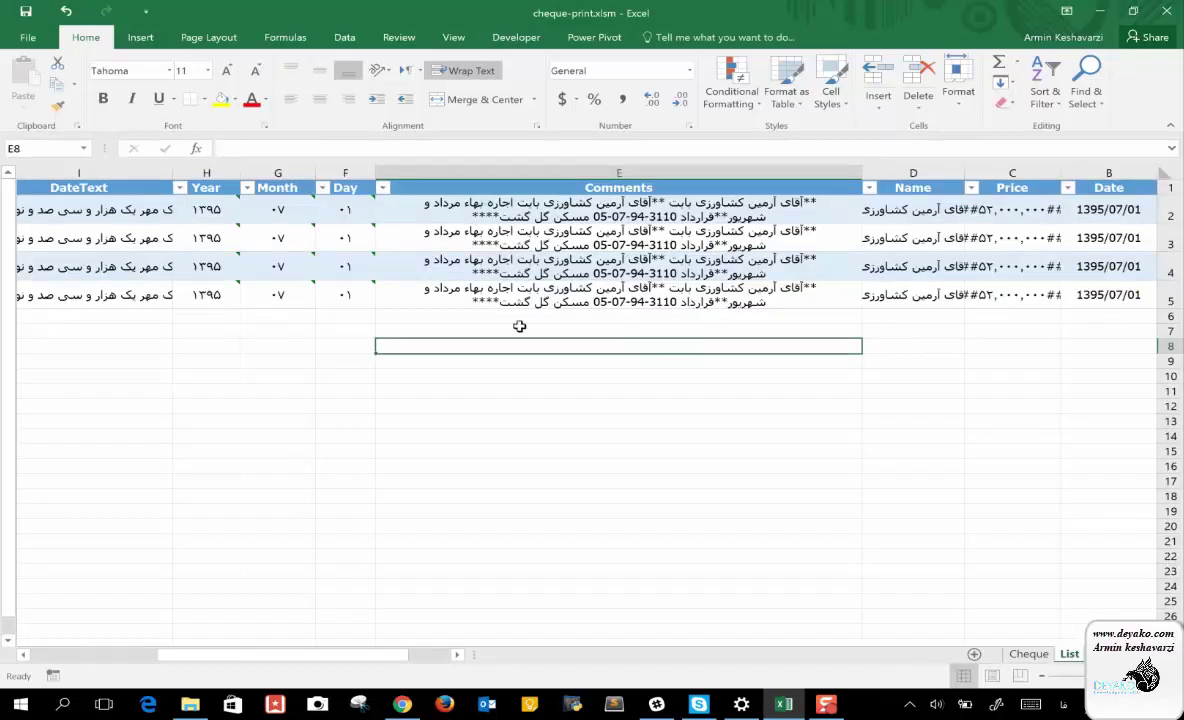
{"action": "key", "text": "ctrl+Page_Up"}
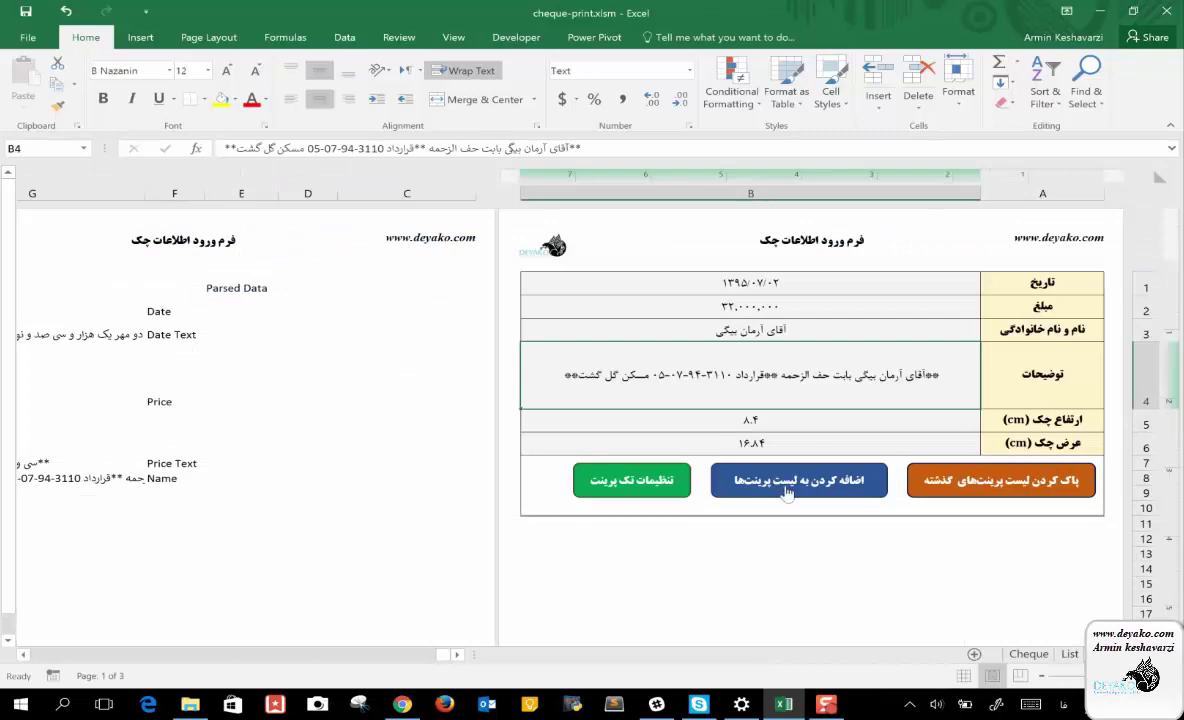
{"action": "left_click", "coordinate": [787, 490]}
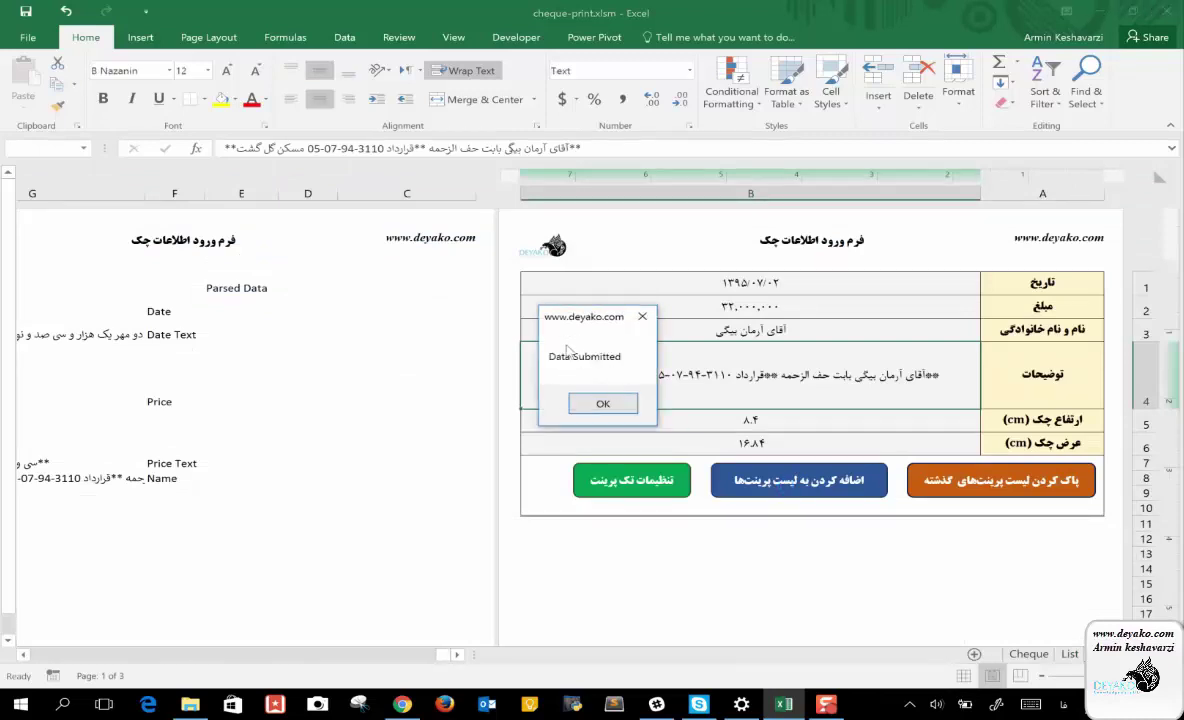
{"action": "left_click", "coordinate": [605, 402]}
{"action": "left_click", "coordinate": [1069, 653]}
{"action": "scroll", "coordinate": [1103, 320], "scroll_direction": "right", "scroll_amount": 1}
{"action": "left_click", "coordinate": [1103, 322]}
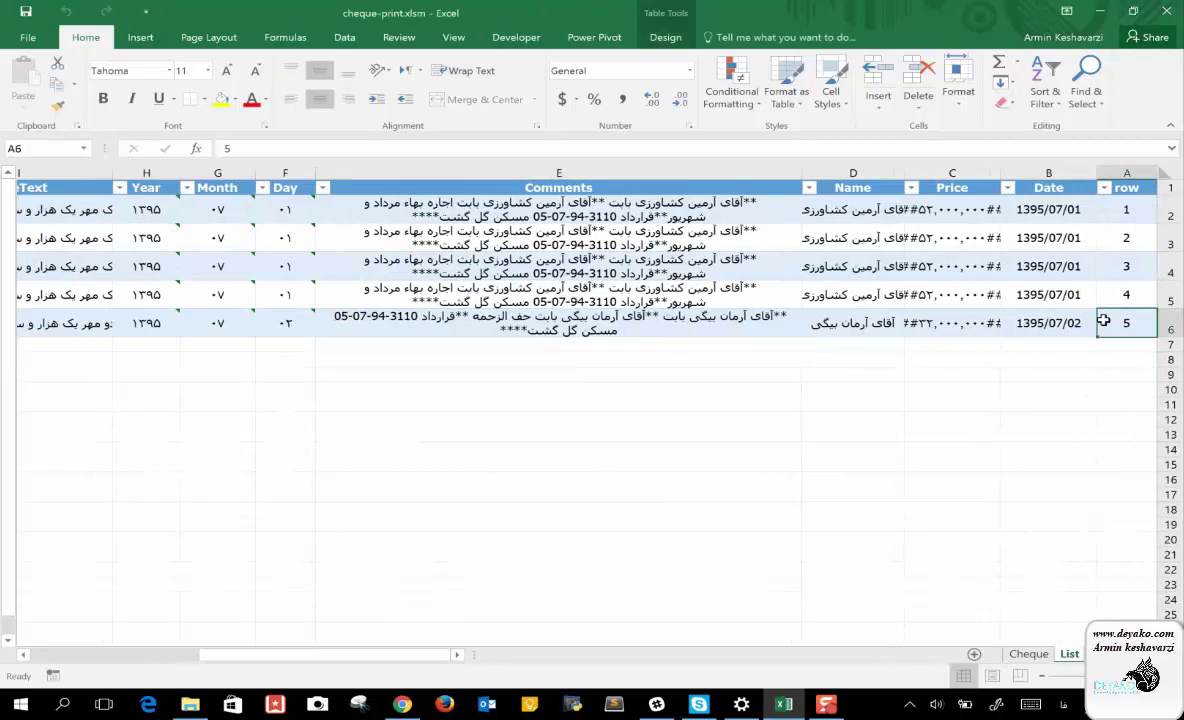
{"action": "left_click", "coordinate": [1043, 322]}
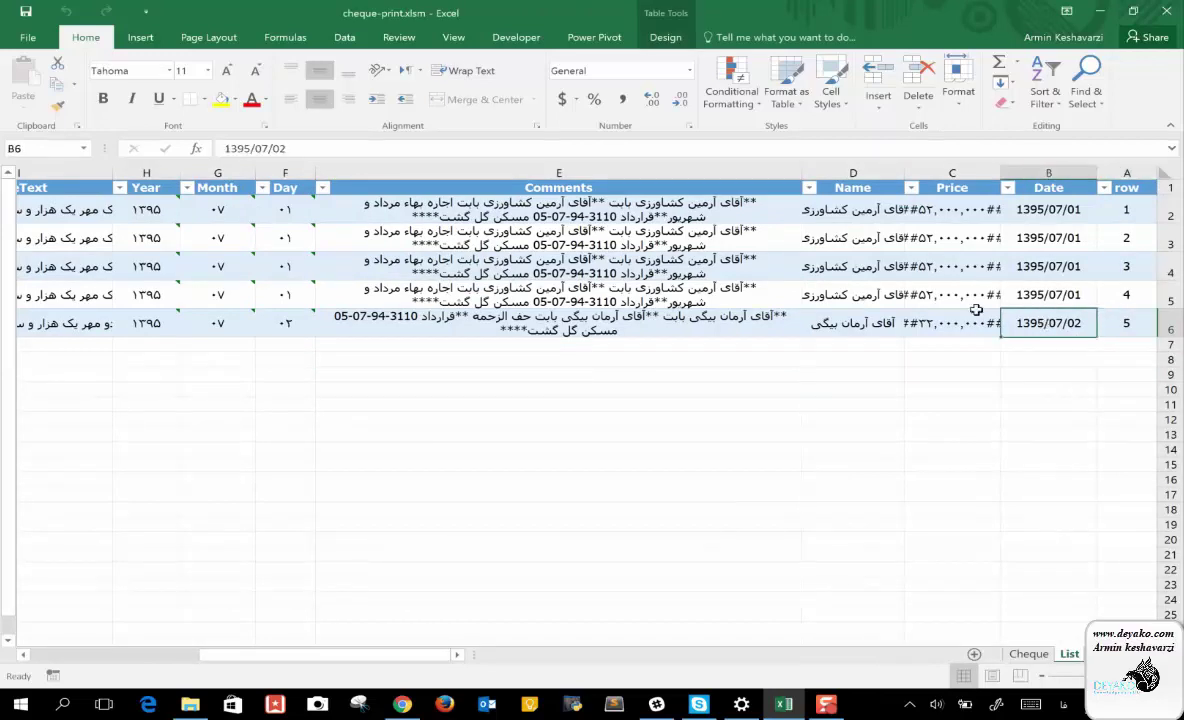
{"action": "key", "text": "Left"}
{"action": "left_click", "coordinate": [859, 322]}
{"action": "left_click", "coordinate": [716, 322]}
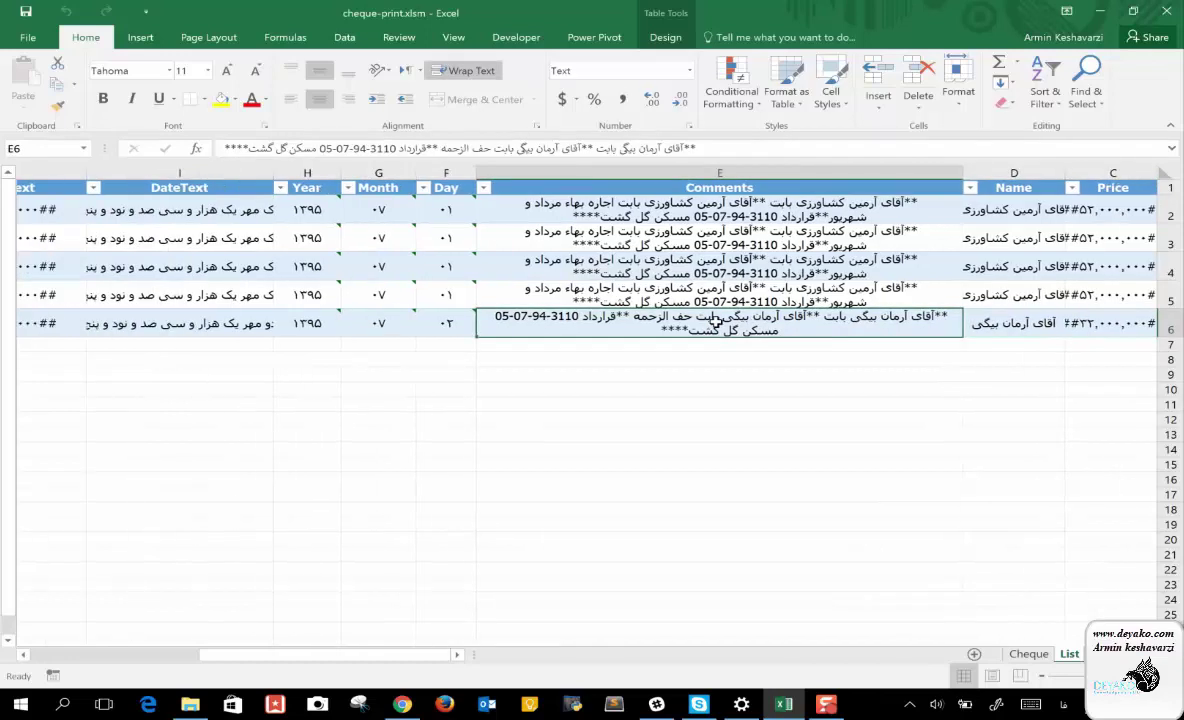
{"action": "left_click", "coordinate": [540, 320]}
{"action": "left_click", "coordinate": [464, 325]}
{"action": "left_click", "coordinate": [414, 320]}
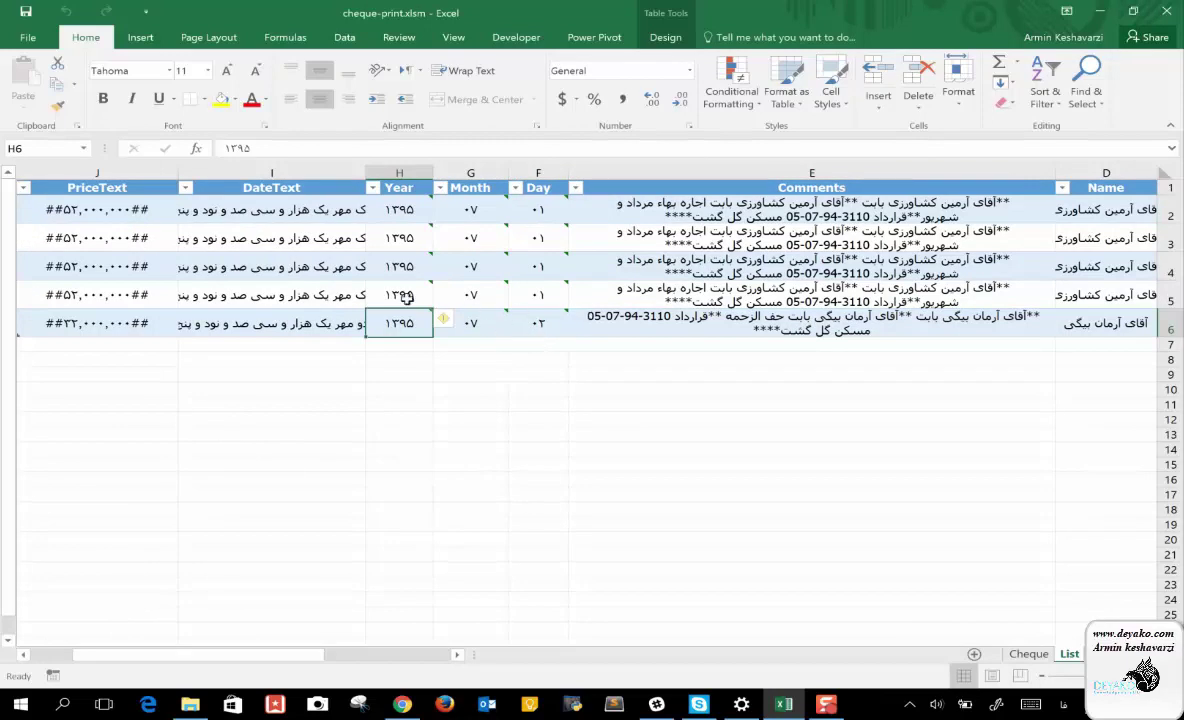
{"action": "left_click", "coordinate": [257, 324]}
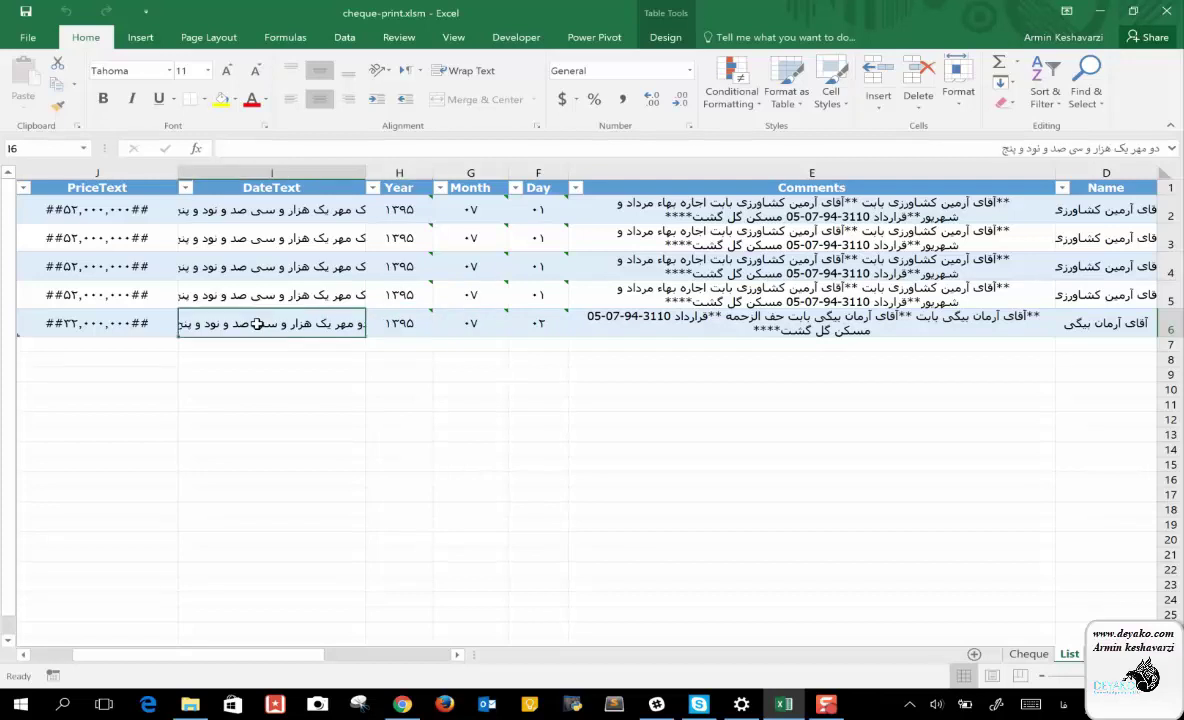
{"action": "scroll", "coordinate": [257, 324], "scroll_direction": "left", "scroll_amount": 2}
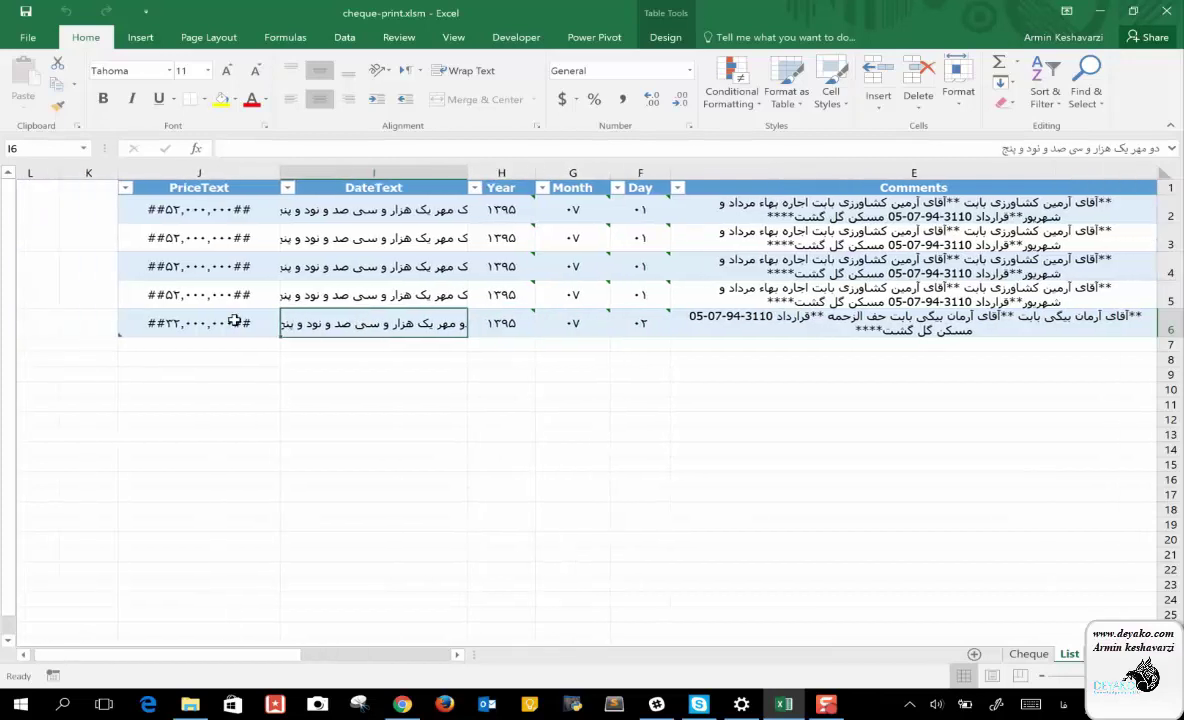
{"action": "left_click", "coordinate": [212, 322]}
{"action": "scroll", "coordinate": [260, 322], "scroll_direction": "right", "scroll_amount": 3}
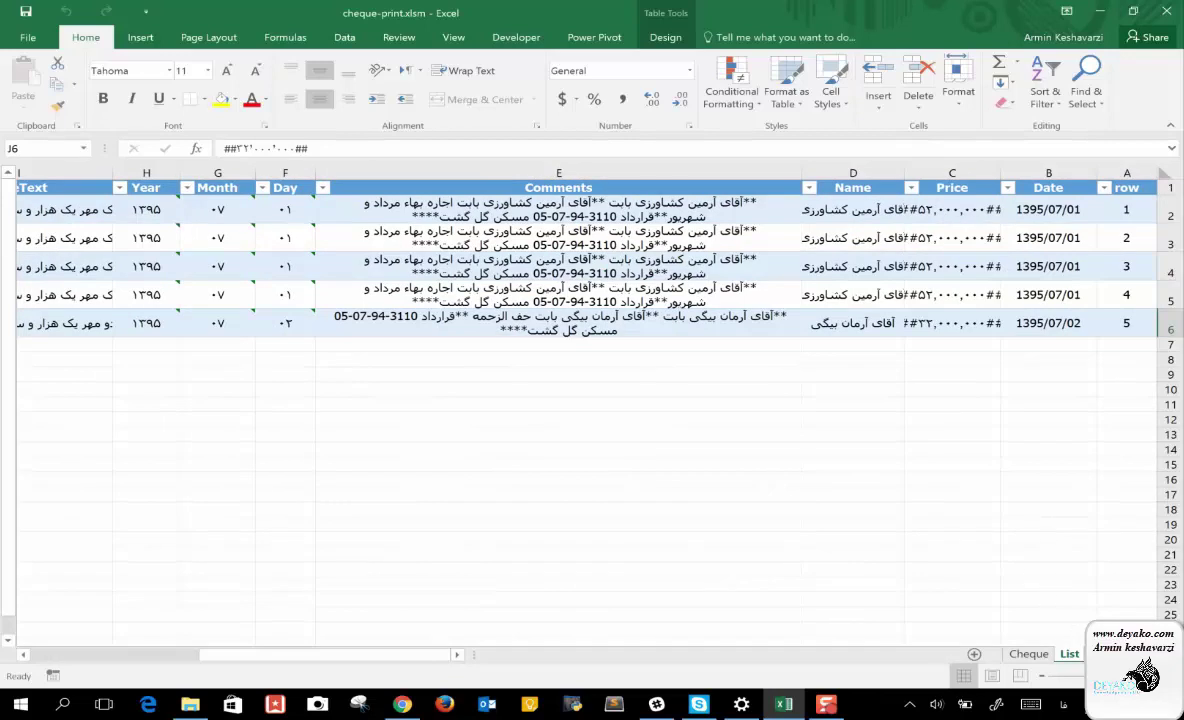
{"action": "scroll", "coordinate": [601, 438], "scroll_direction": "left", "scroll_amount": 3}
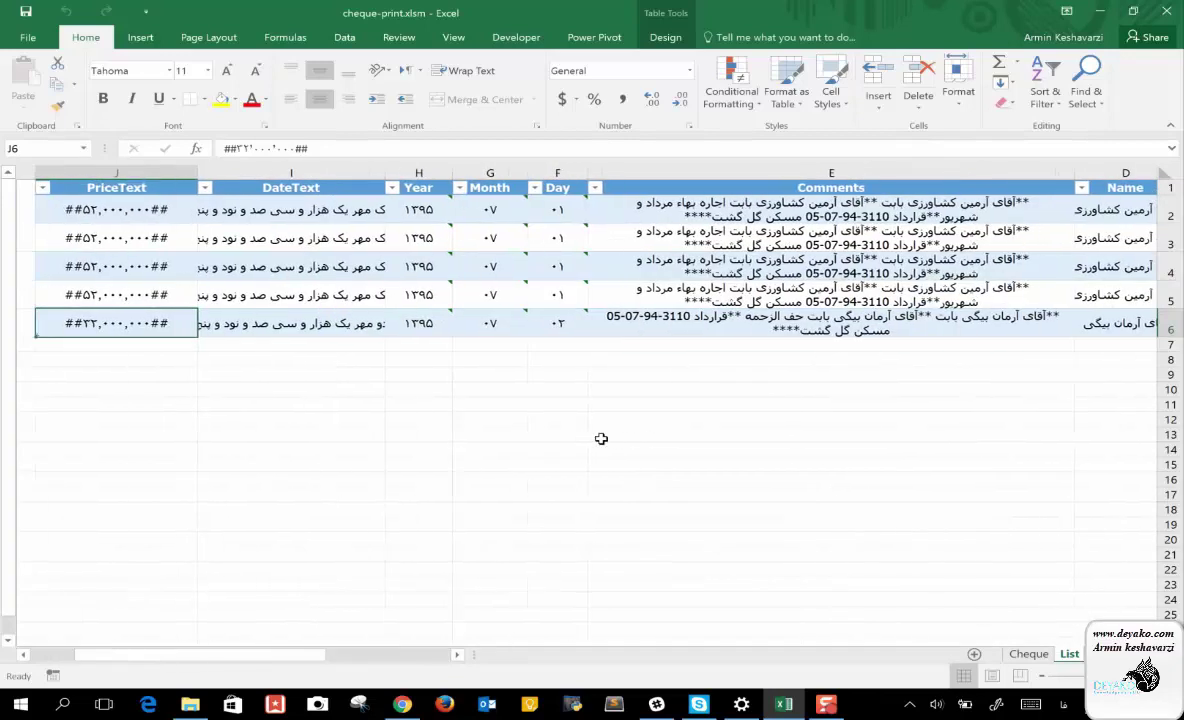
{"action": "scroll", "coordinate": [601, 438], "scroll_direction": "left", "scroll_amount": 3}
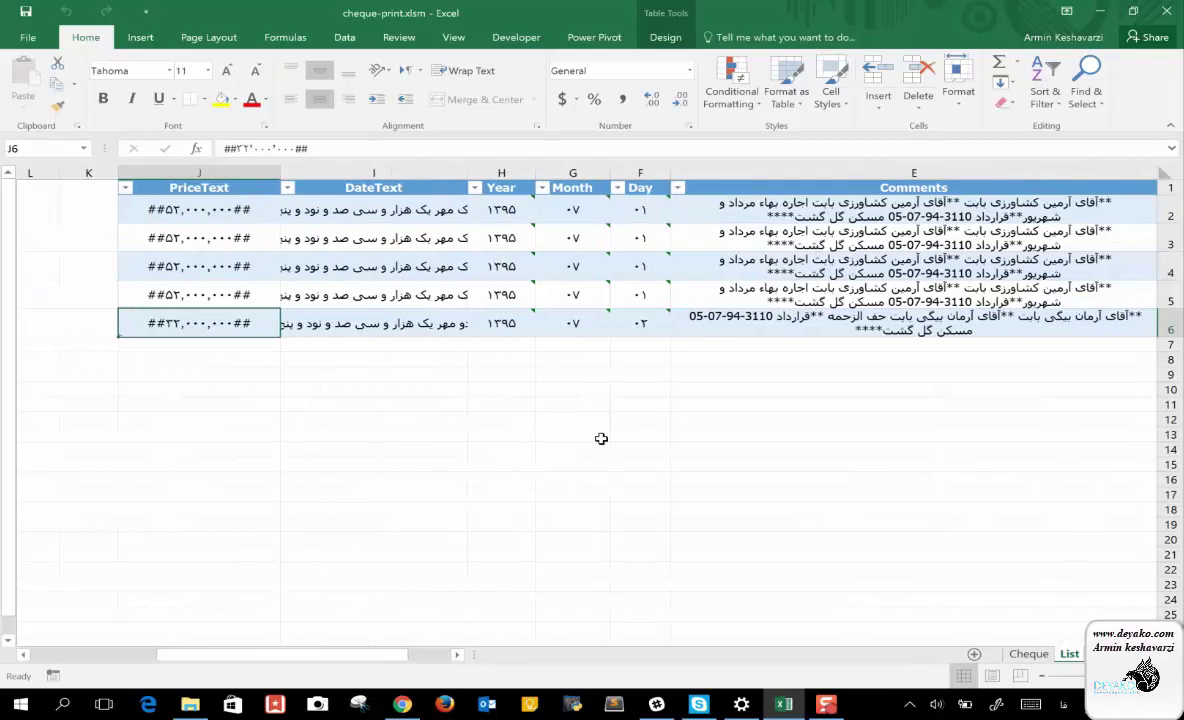
{"action": "left_click", "coordinate": [221, 199]}
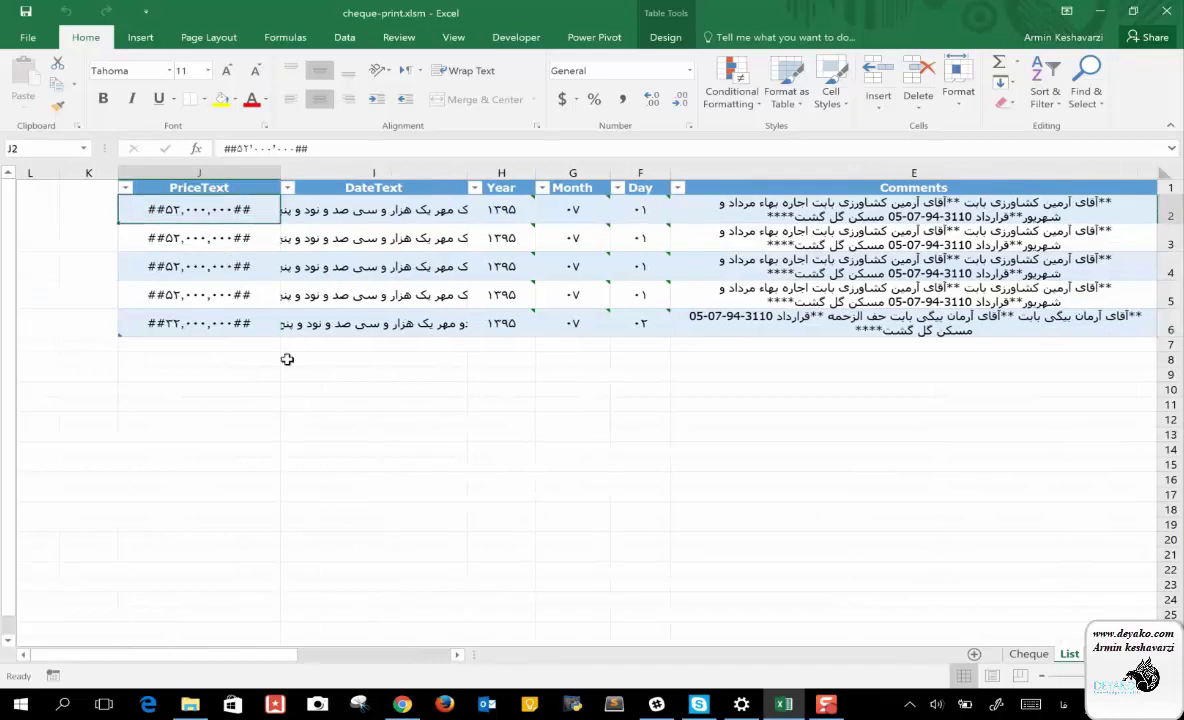
{"action": "scroll", "coordinate": [795, 285], "scroll_direction": "right", "scroll_amount": 3}
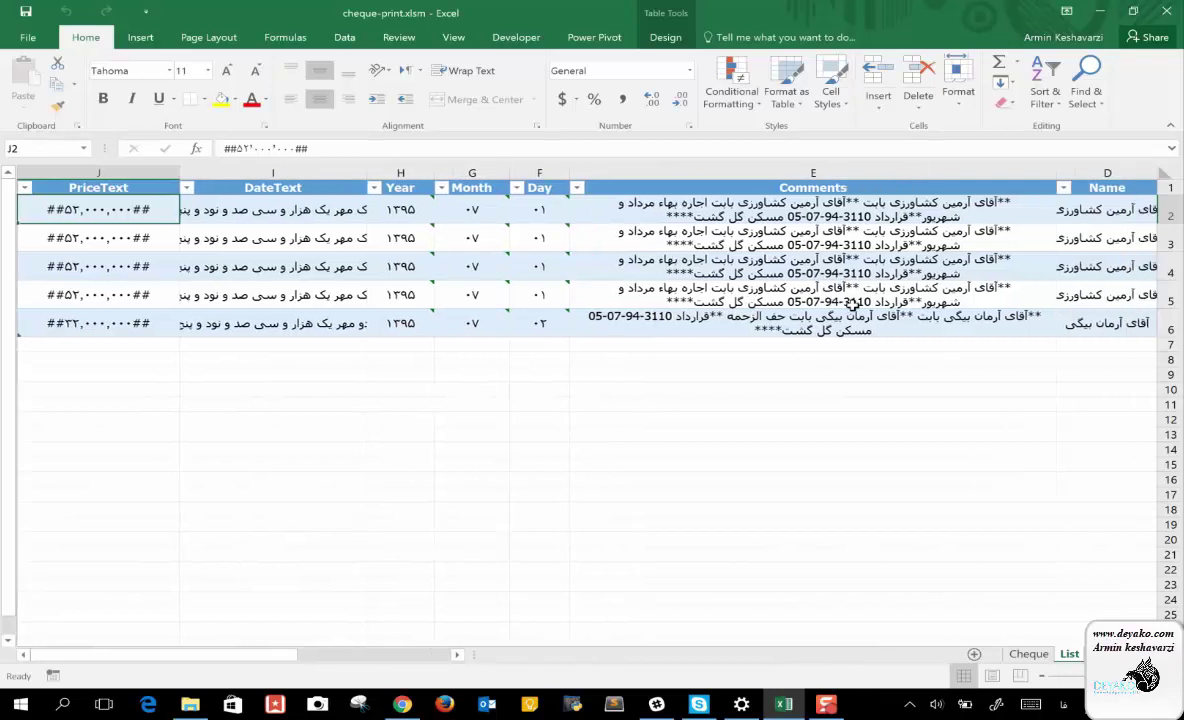
{"action": "scroll", "coordinate": [860, 300], "scroll_direction": "right", "scroll_amount": 2}
{"action": "left_click", "coordinate": [944, 321]}
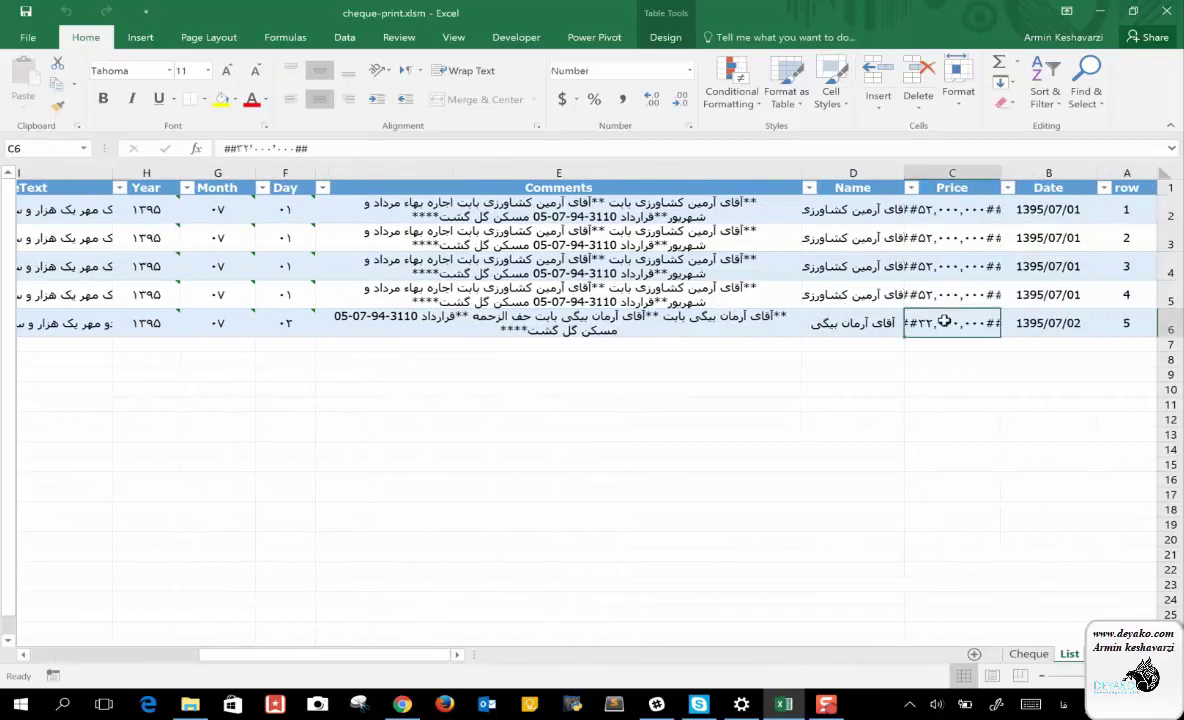
{"action": "scroll", "coordinate": [944, 321], "scroll_direction": "left", "scroll_amount": 5}
{"action": "left_click", "coordinate": [205, 331]}
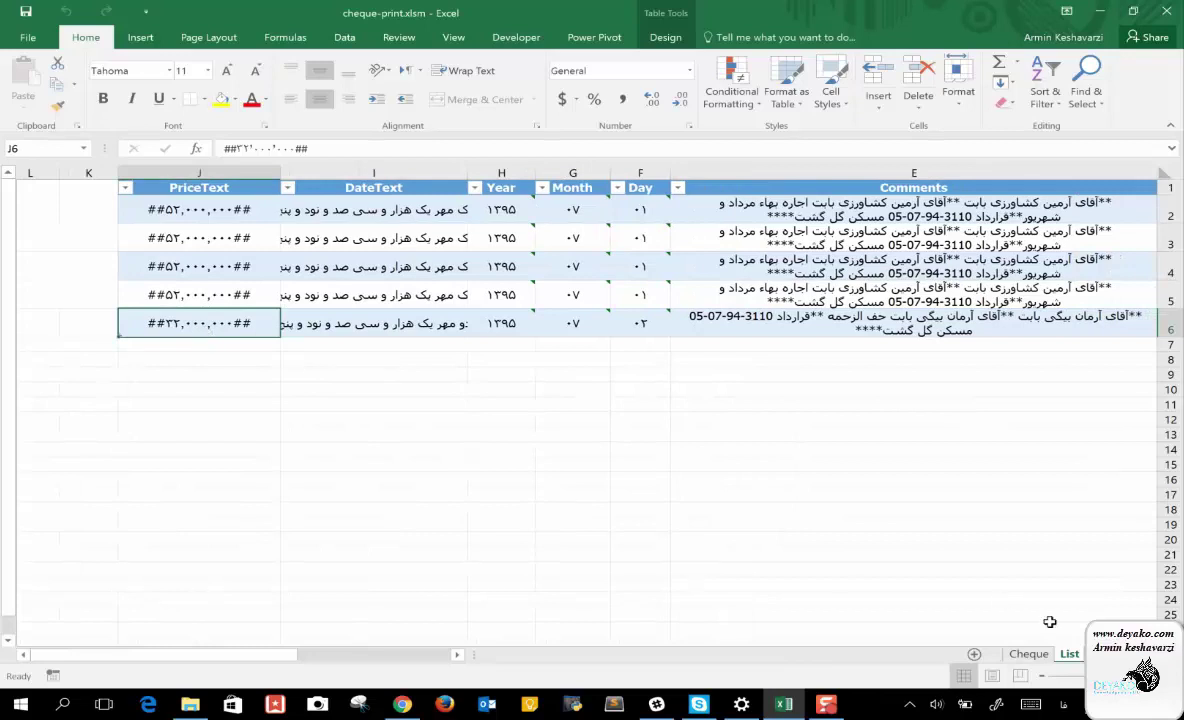
Return to the Cheque sheet, inspect the G7 Price Text and G4 price formulas, and show the Developer ribbon
{"action": "key", "text": "ctrl+Page_Up"}
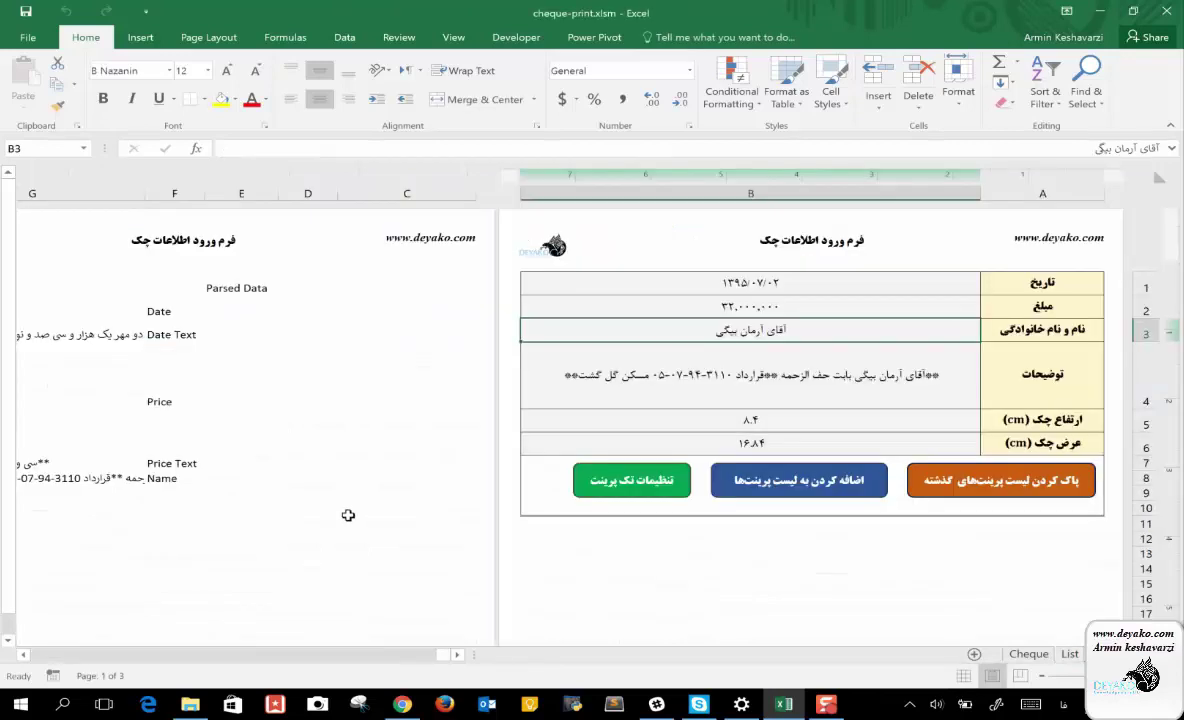
{"action": "scroll", "coordinate": [348, 515], "scroll_direction": "right", "scroll_amount": 3}
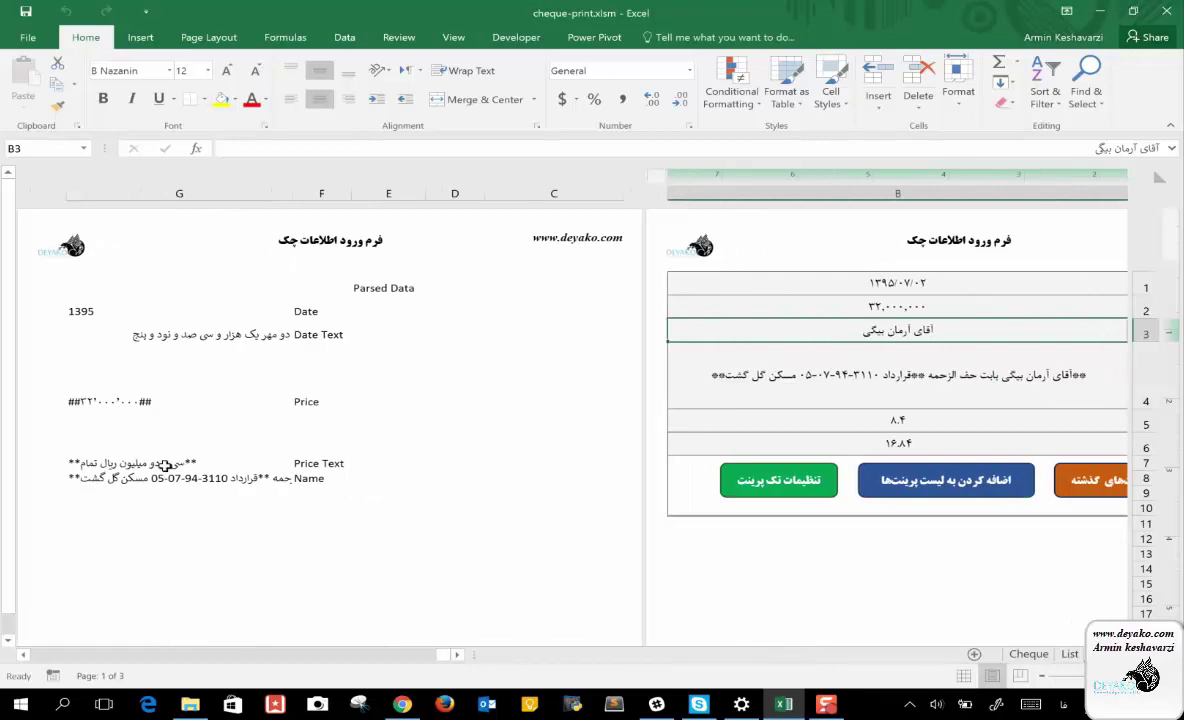
{"action": "left_click", "coordinate": [155, 467]}
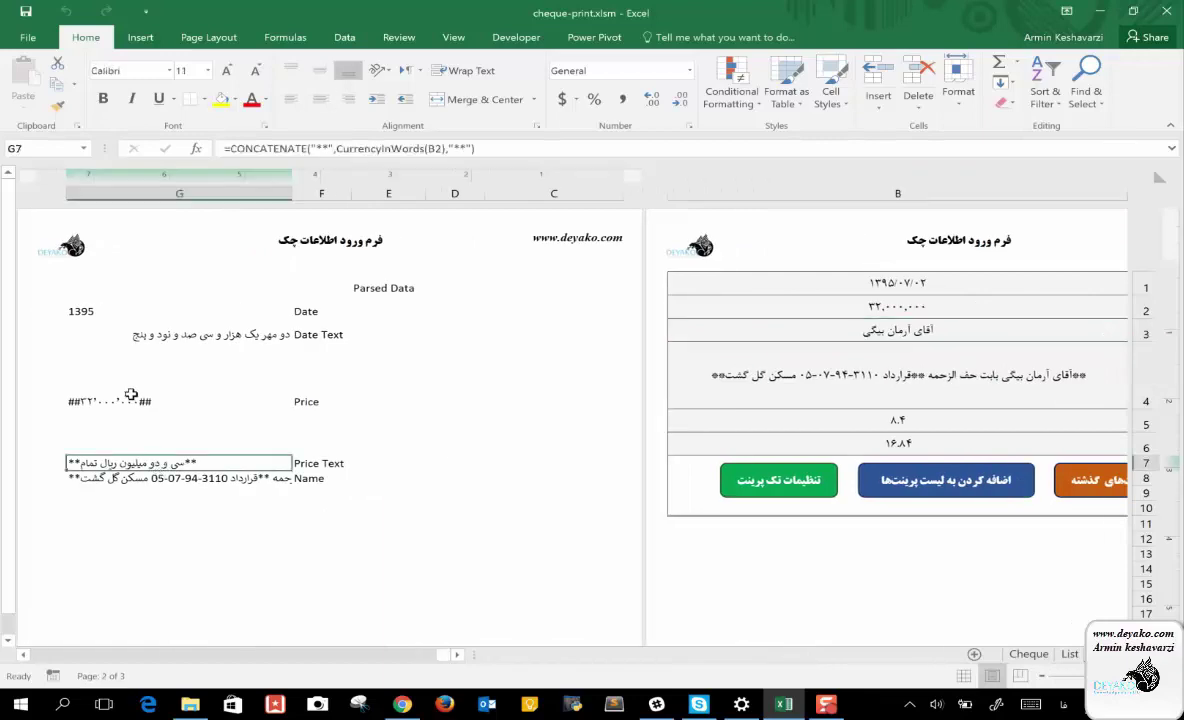
{"action": "left_click", "coordinate": [127, 402]}
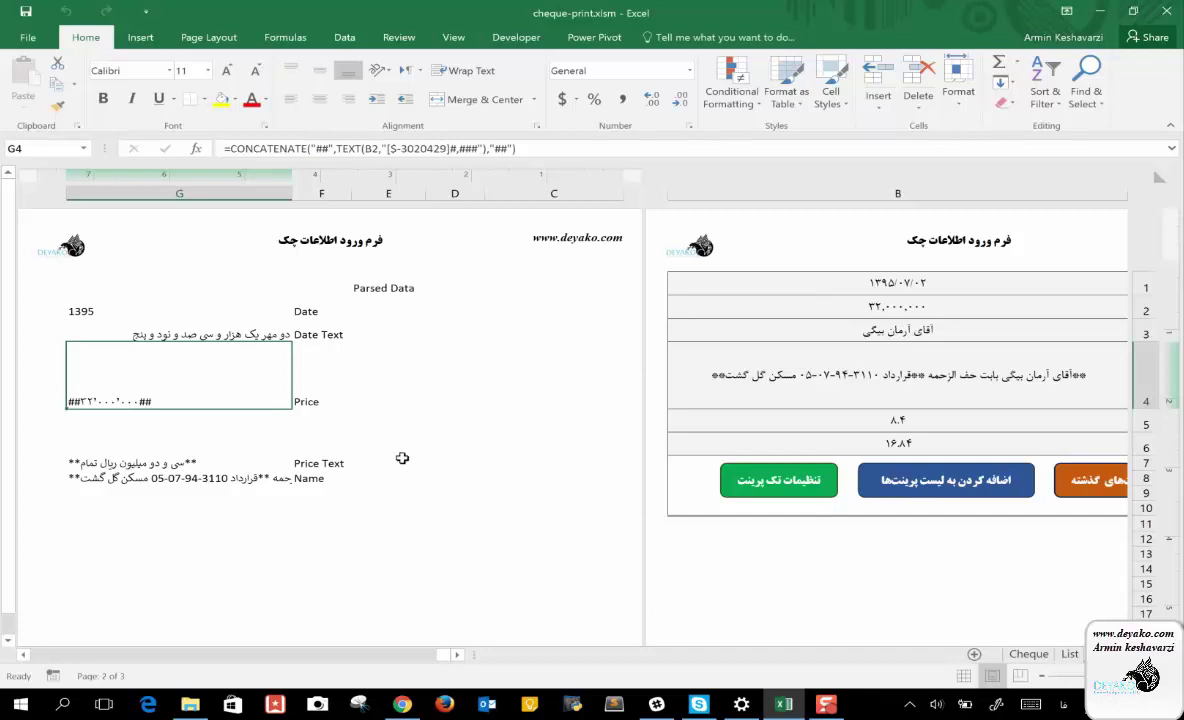
{"action": "left_click", "coordinate": [520, 40]}
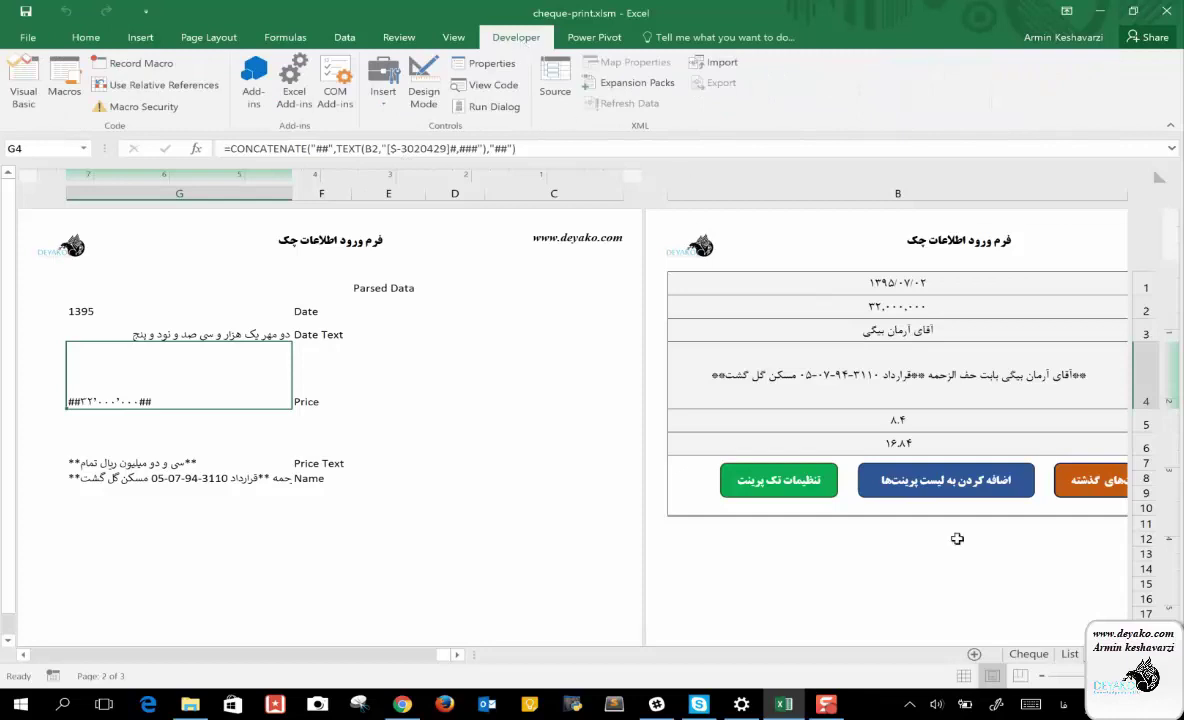
{"action": "scroll", "coordinate": [600, 400], "scroll_direction": "right", "scroll_amount": 3}
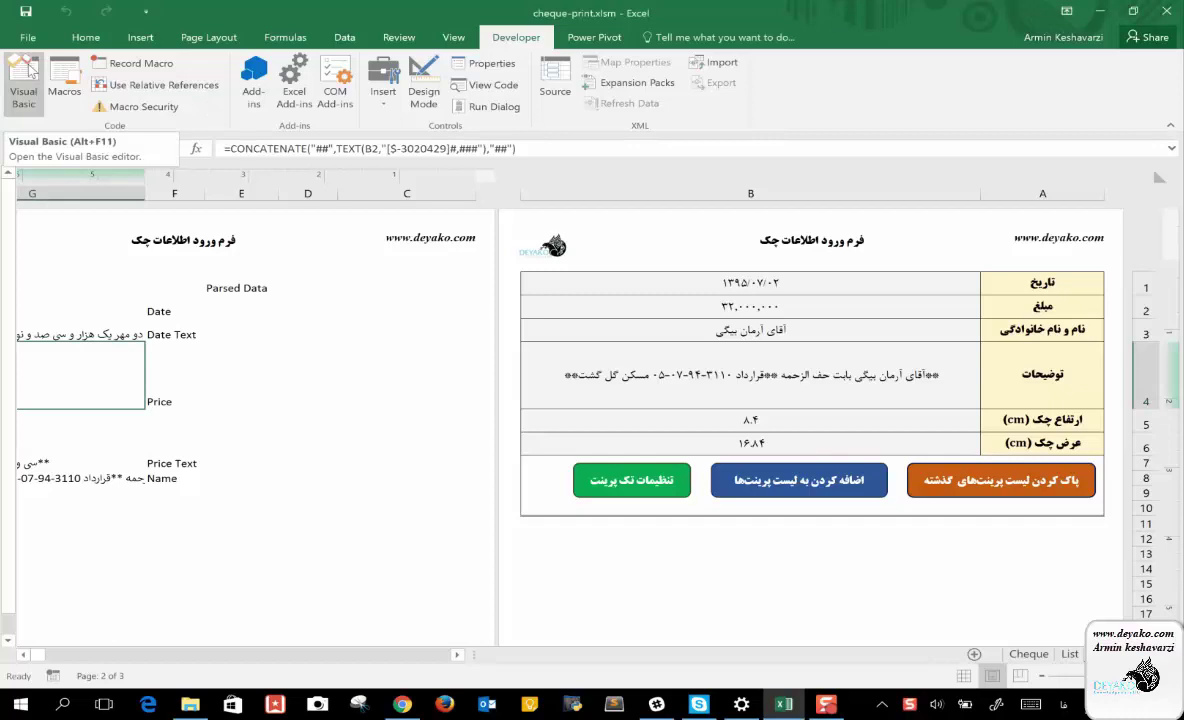
Open the VBA editor and display Sheet2 (Data)'s AddtoList procedure, highlighting its code and name
{"action": "left_click", "coordinate": [28, 70]}
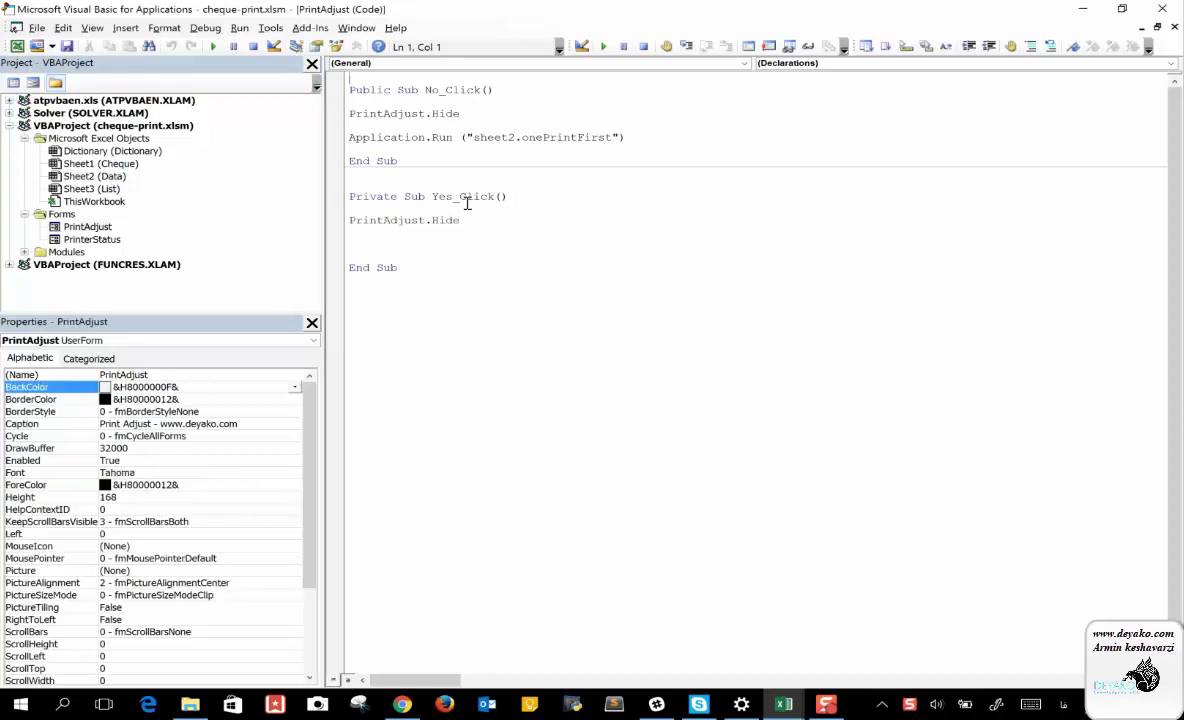
{"action": "double_click", "coordinate": [110, 176]}
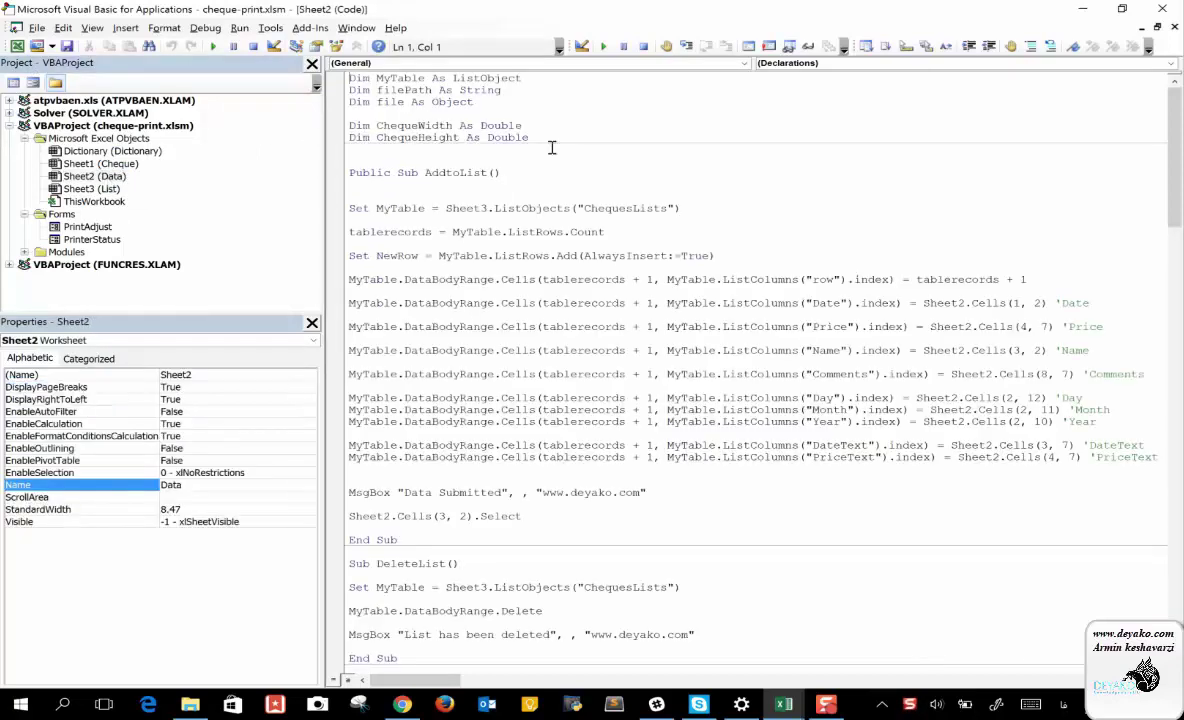
{"action": "mouse_move", "coordinate": [352, 176]}
{"action": "left_mouse_down"}
{"action": "mouse_move", "coordinate": [591, 476]}
{"action": "mouse_move", "coordinate": [599, 539]}
{"action": "left_mouse_up"}
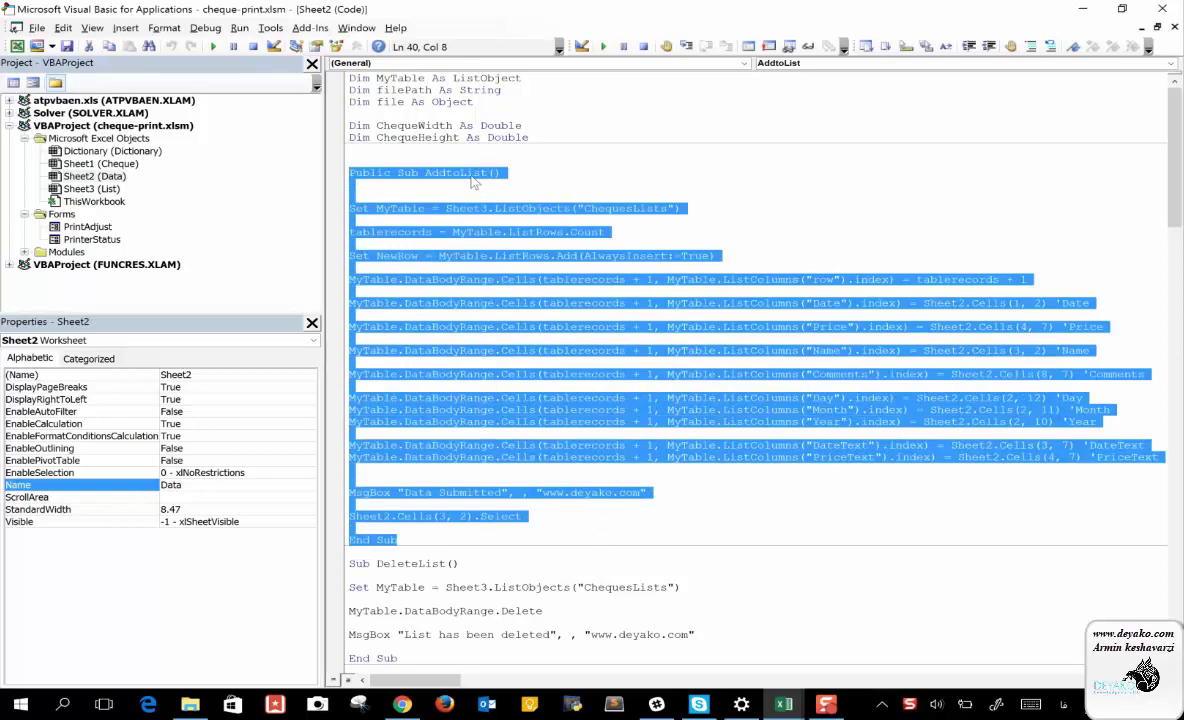
{"action": "double_click", "coordinate": [474, 180]}
{"action": "left_click", "coordinate": [784, 704]}
{"action": "left_click", "coordinate": [770, 652]}
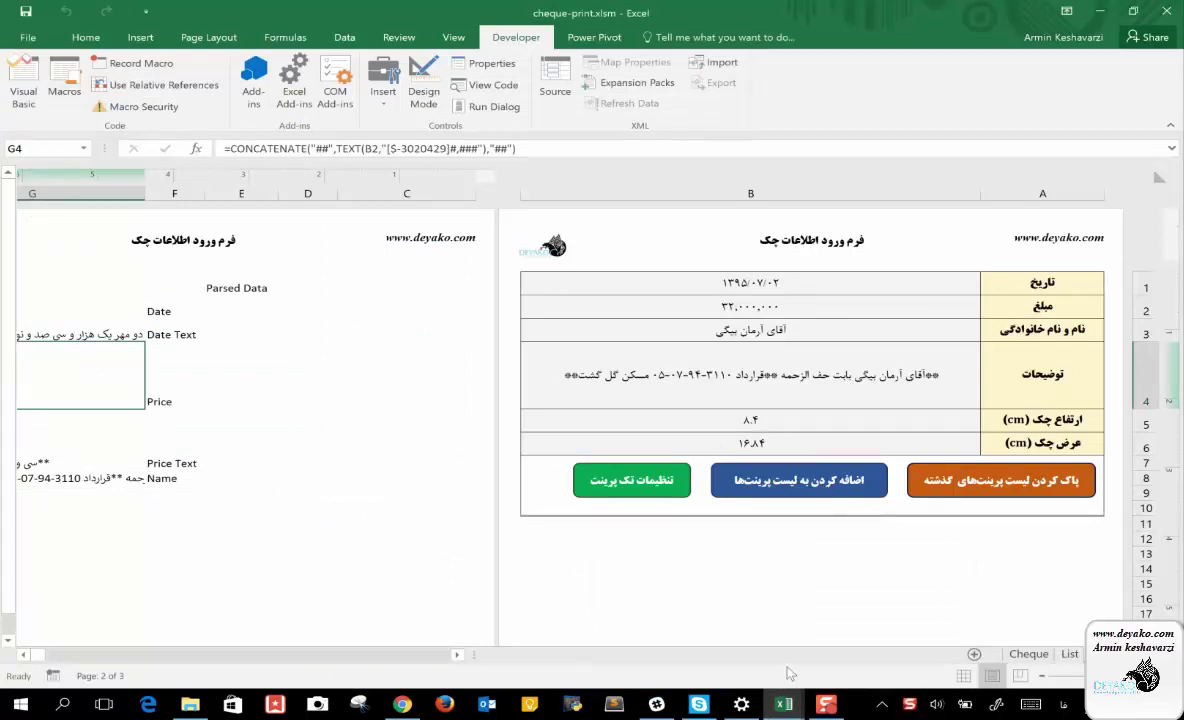
{"action": "left_click", "coordinate": [784, 704]}
{"action": "left_click", "coordinate": [874, 647]}
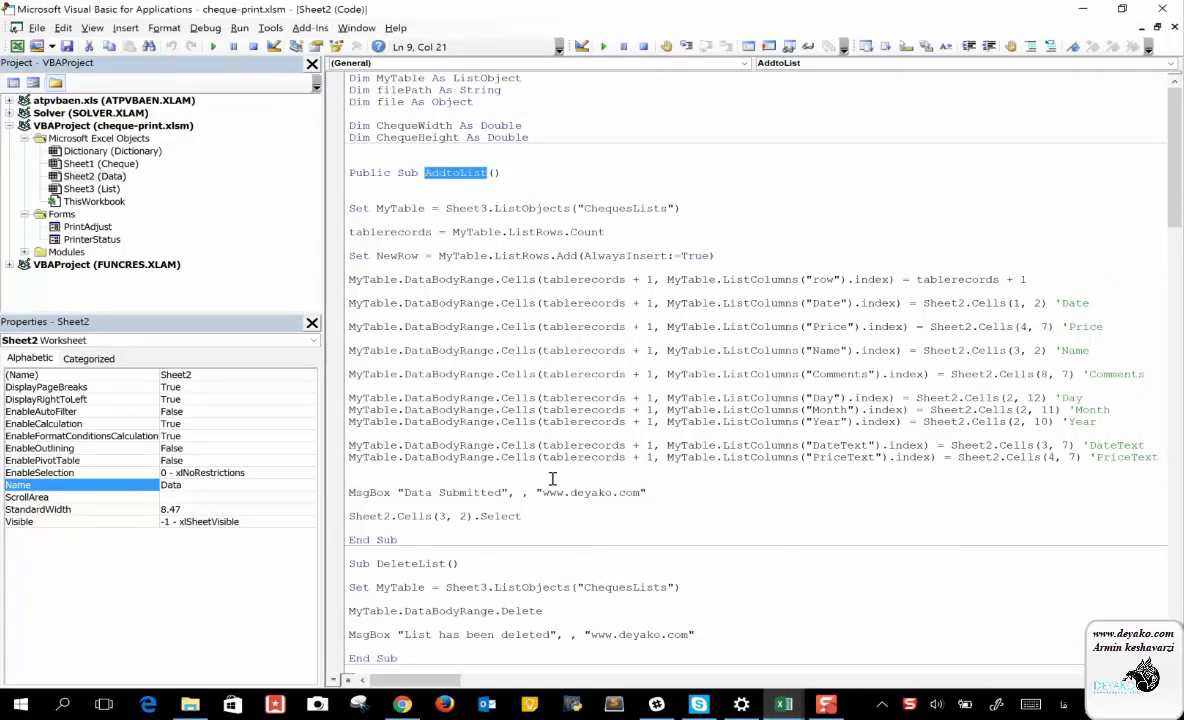
Bring the cheque-print.xlsm Excel window back in front of the VBA editor
{"action": "left_click", "coordinate": [784, 704]}
{"action": "mouse_move", "coordinate": [726, 672]}
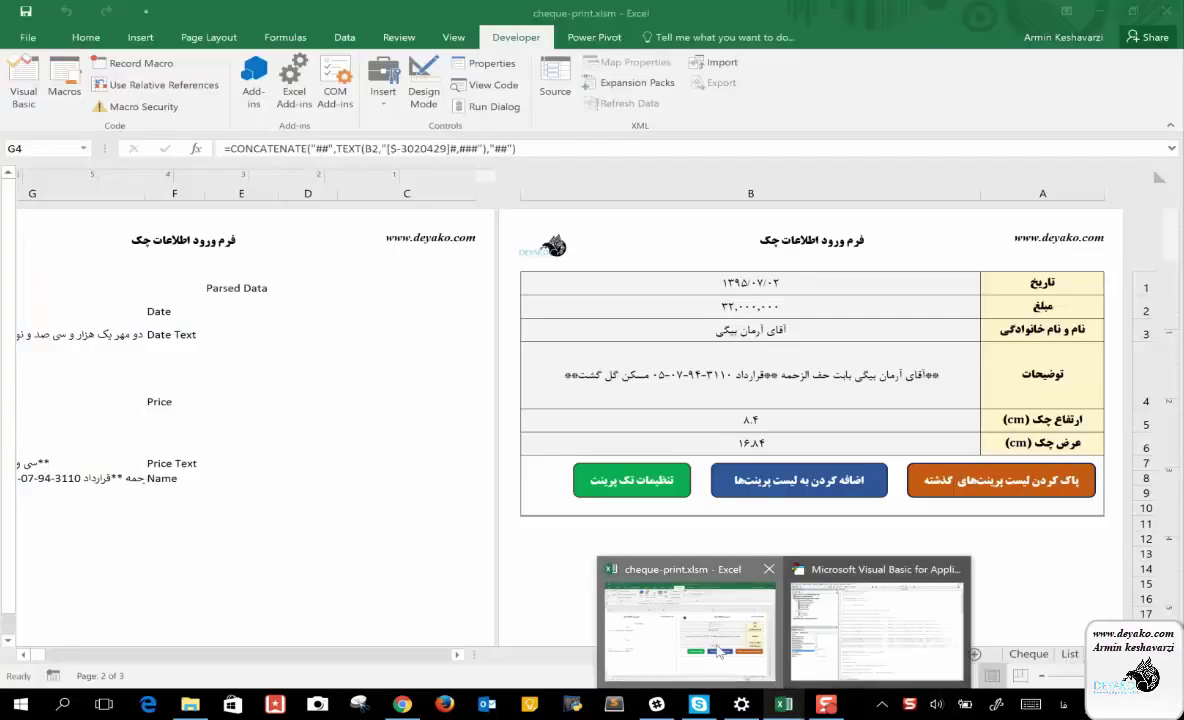
{"action": "left_click", "coordinate": [690, 620]}
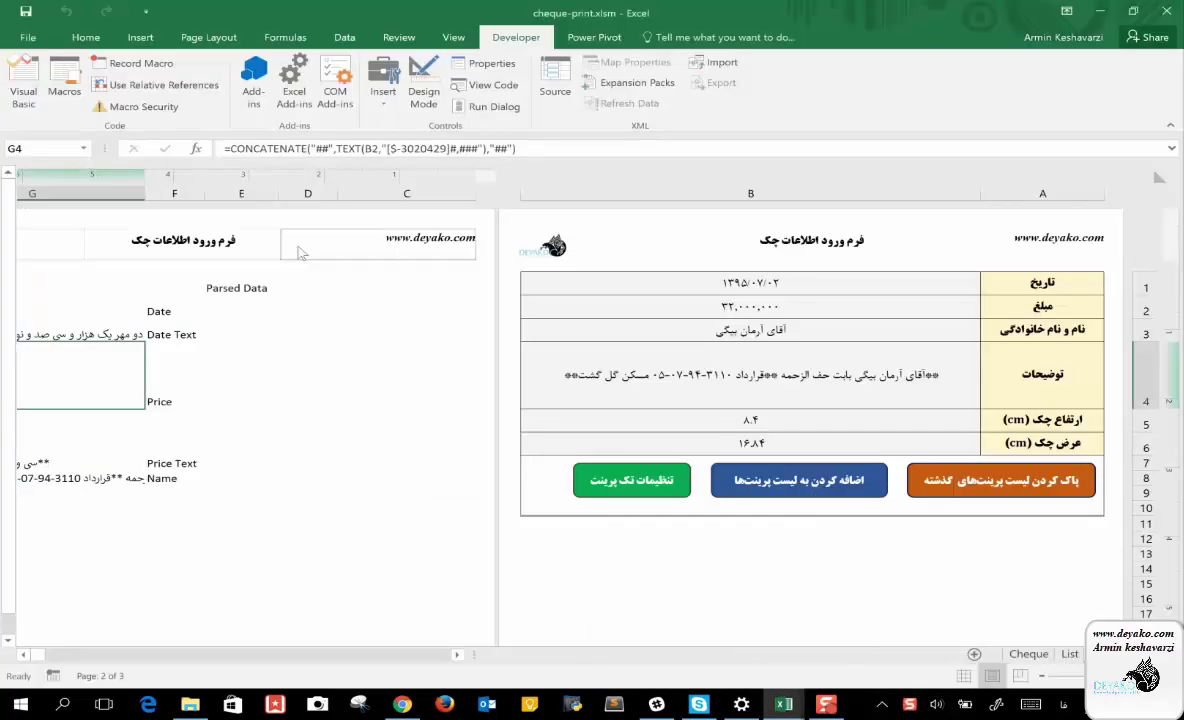
Draw an oval shape just below the cheque form's three buttons and select it
{"action": "left_click", "coordinate": [140, 37]}
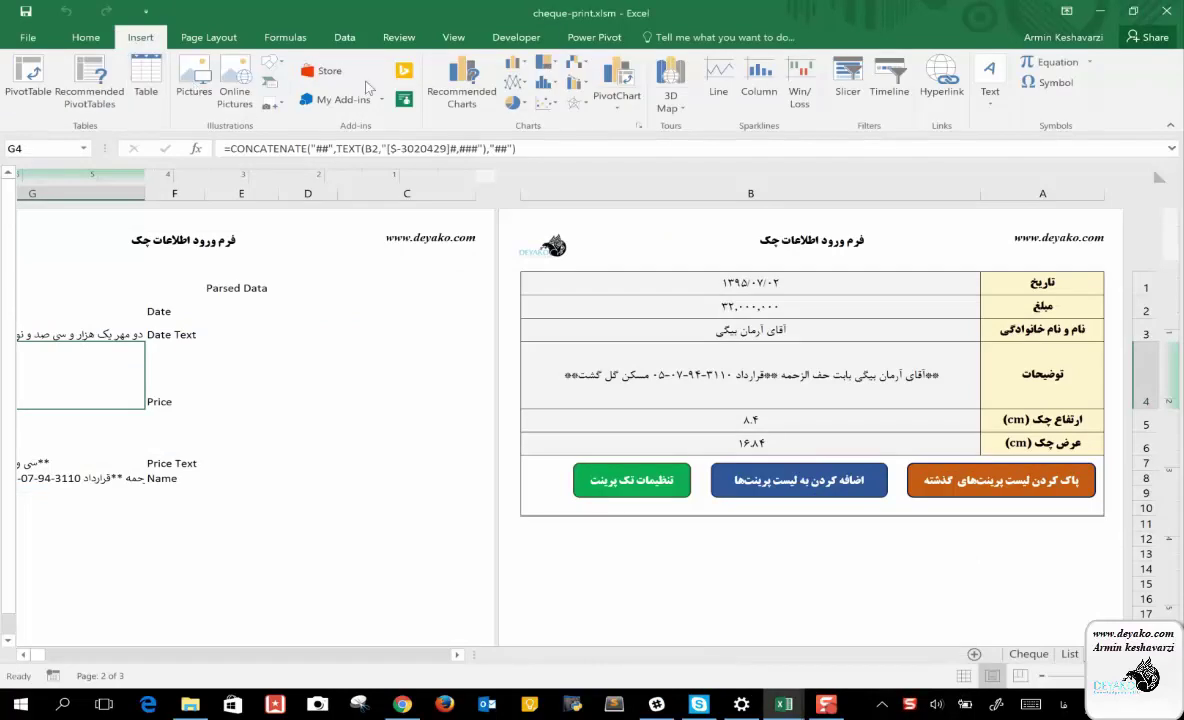
{"action": "left_click", "coordinate": [272, 67]}
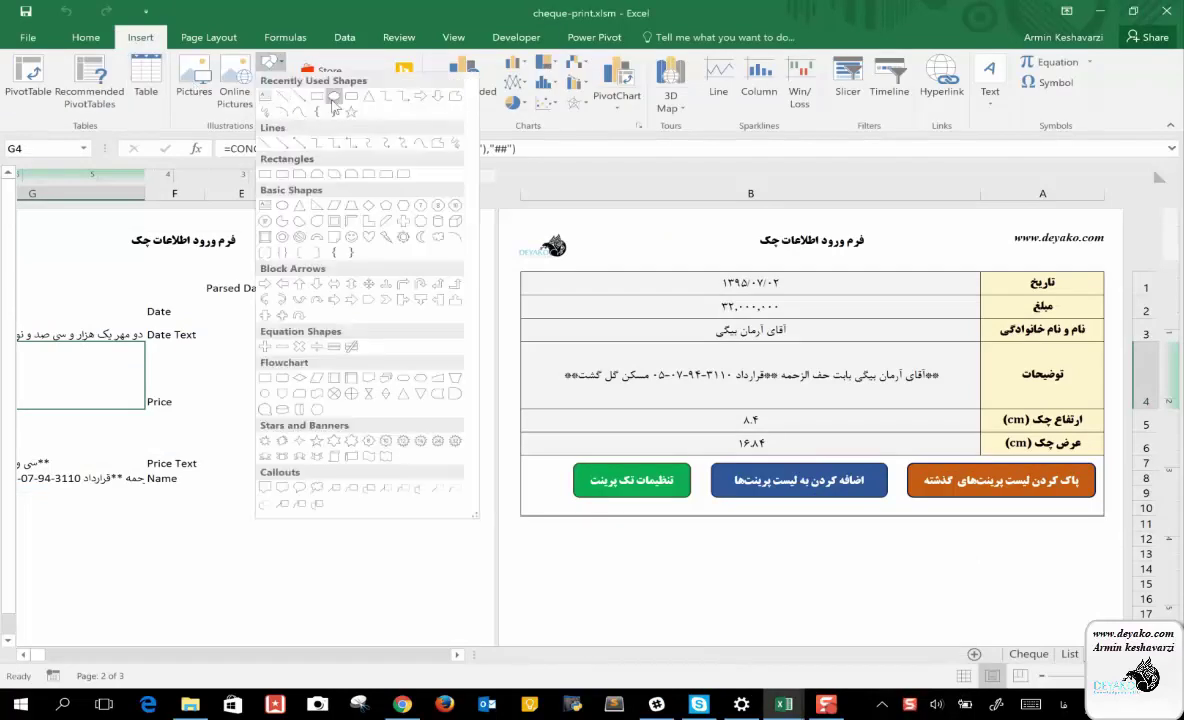
{"action": "left_click", "coordinate": [327, 111]}
{"action": "left_click_drag", "start_coordinate": [869, 543], "coordinate": [731, 581]}
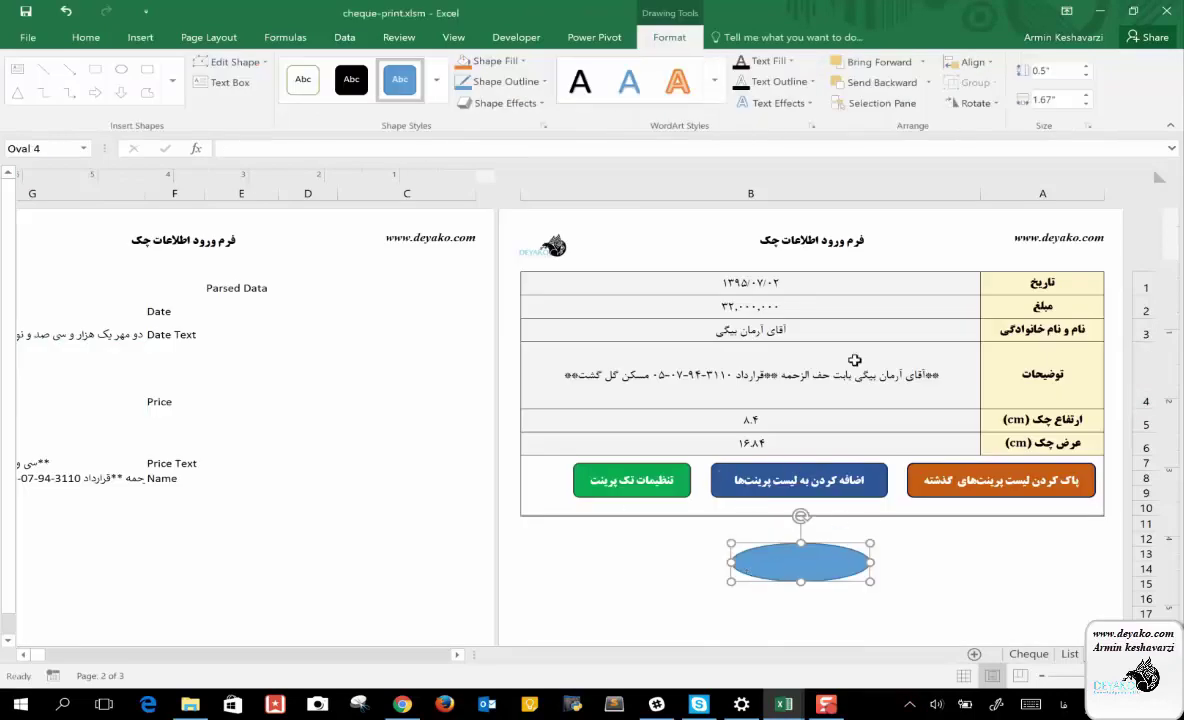
{"action": "left_click", "coordinate": [918, 562]}
{"action": "left_click", "coordinate": [849, 557]}
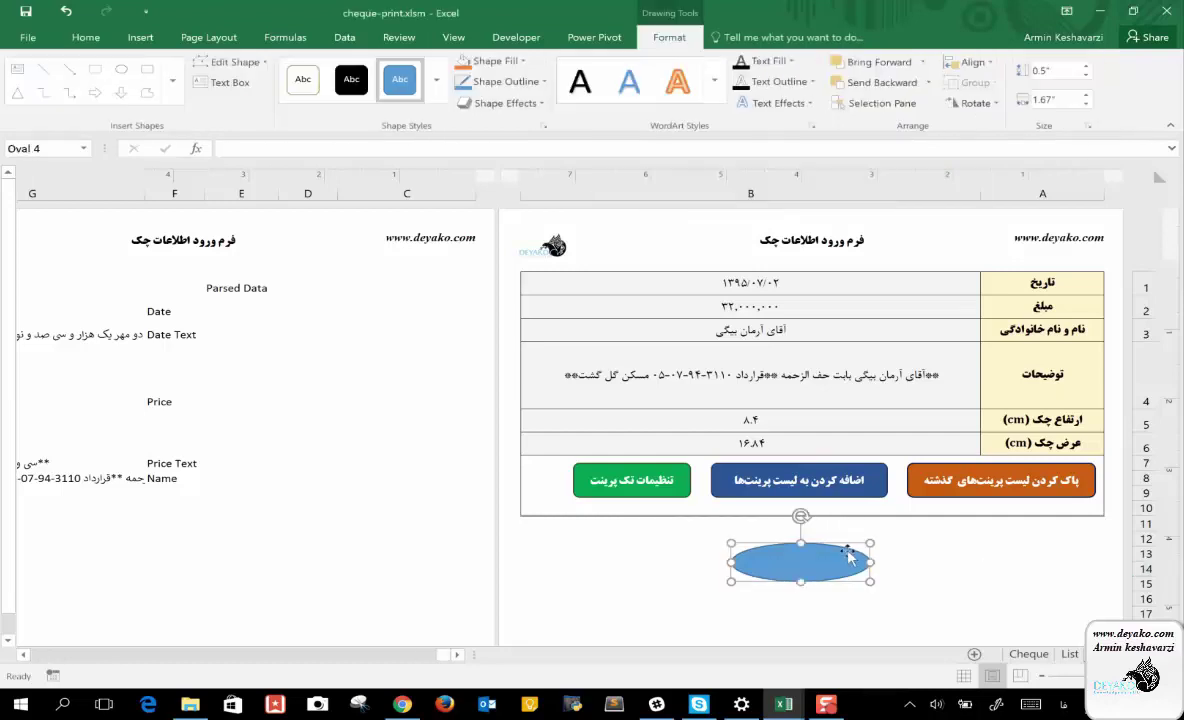
Assign the Sheet2.AddtoList macro to the oval so clicking it runs AddtoList
{"action": "right_click", "coordinate": [848, 552]}
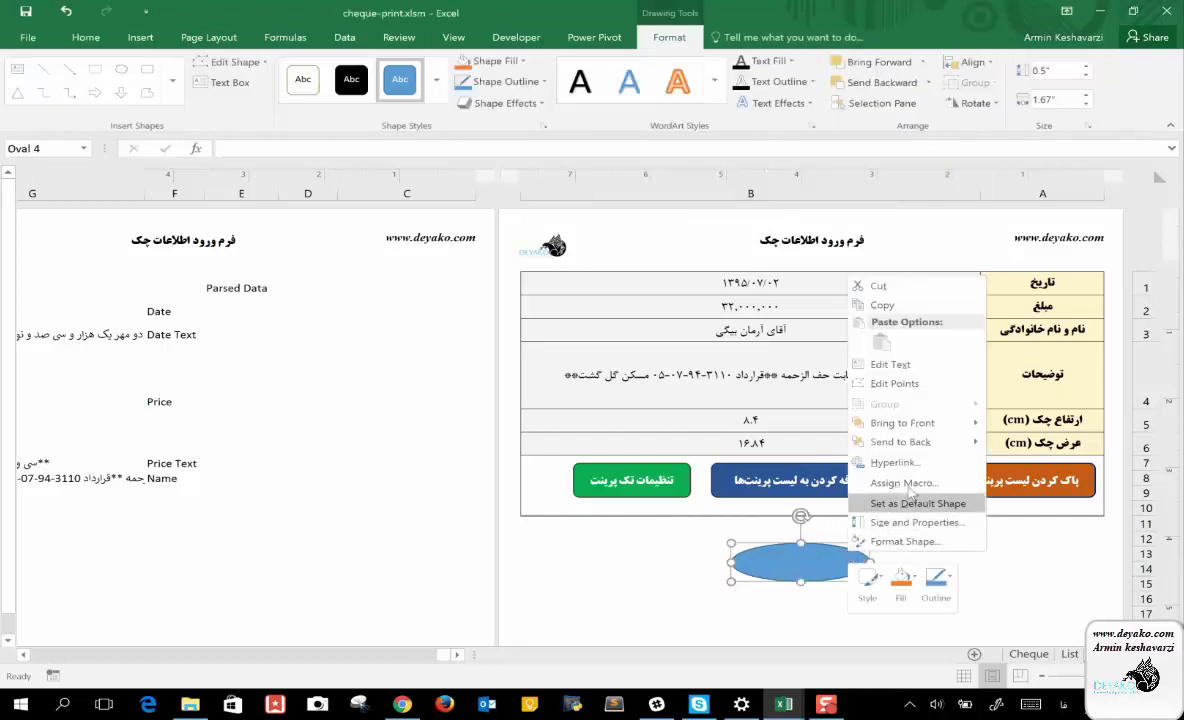
{"action": "left_click", "coordinate": [922, 481]}
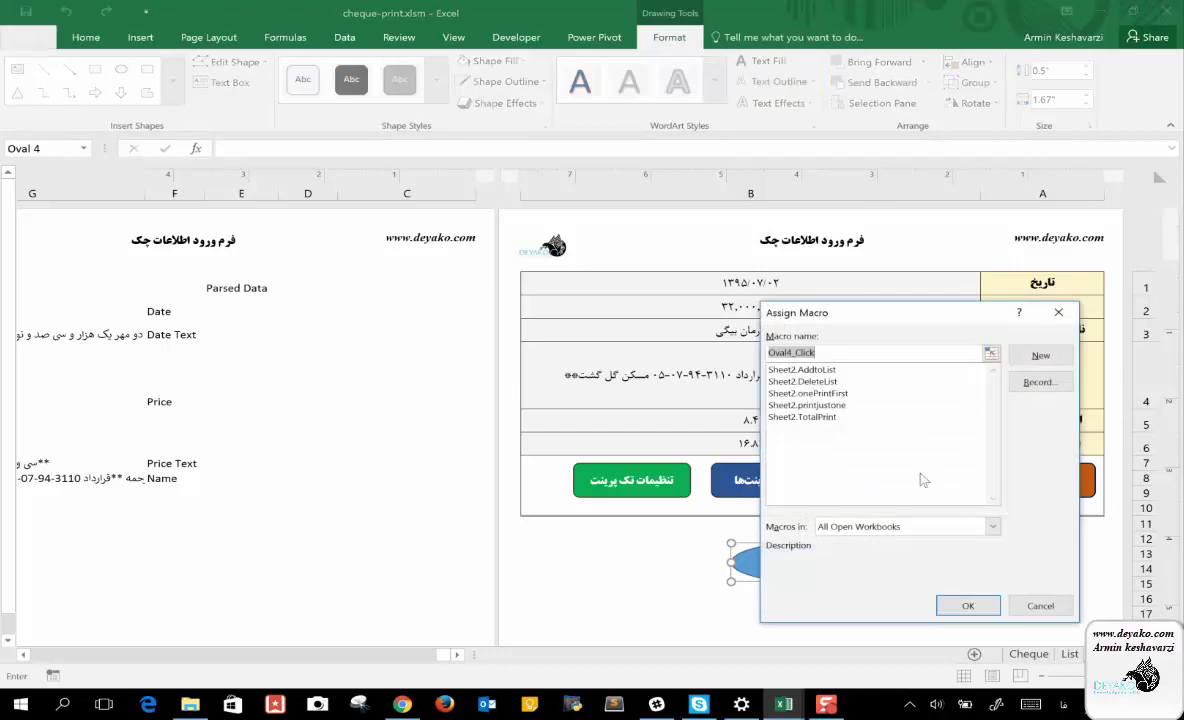
{"action": "left_click", "coordinate": [805, 381]}
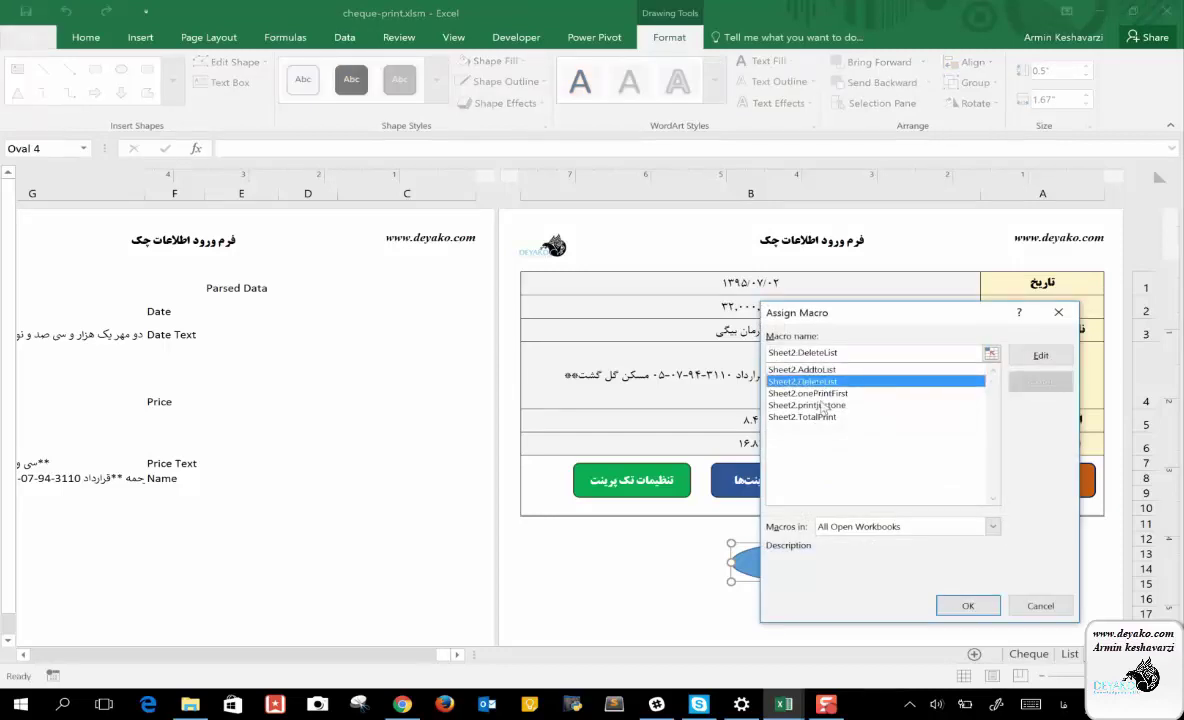
{"action": "key", "text": "Down"}
{"action": "key", "text": "Down"}
{"action": "left_click", "coordinate": [815, 418]}
{"action": "left_click", "coordinate": [805, 369]}
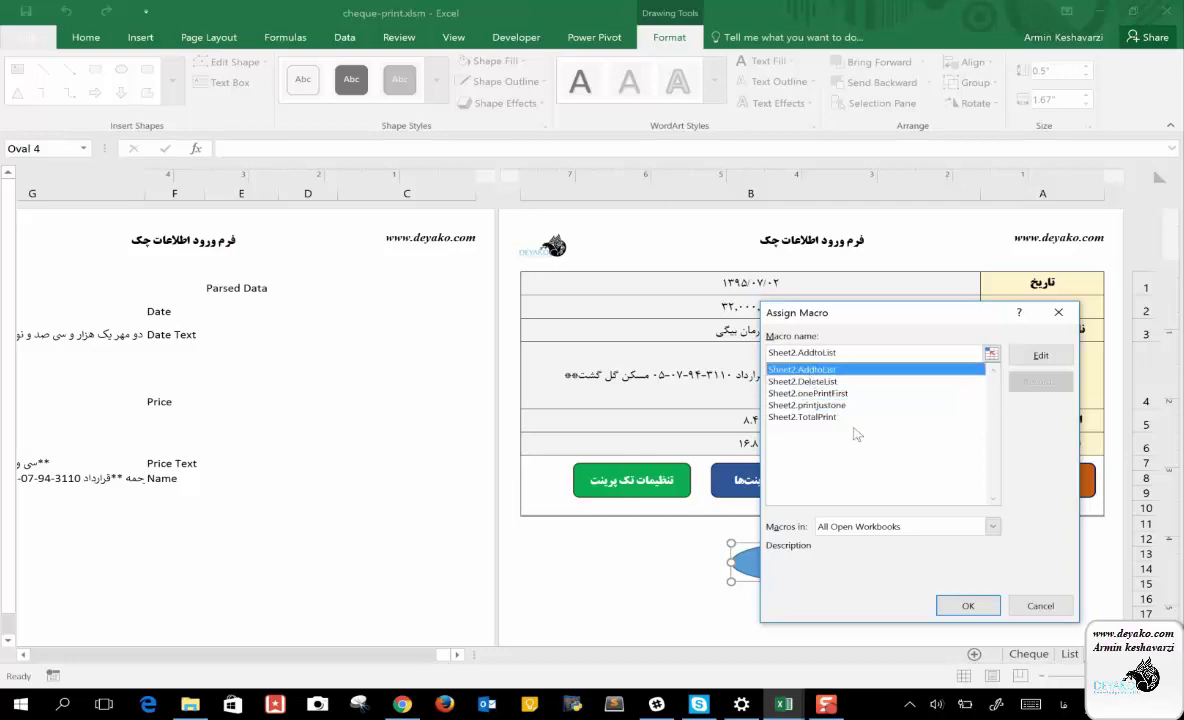
{"action": "left_click", "coordinate": [983, 609]}
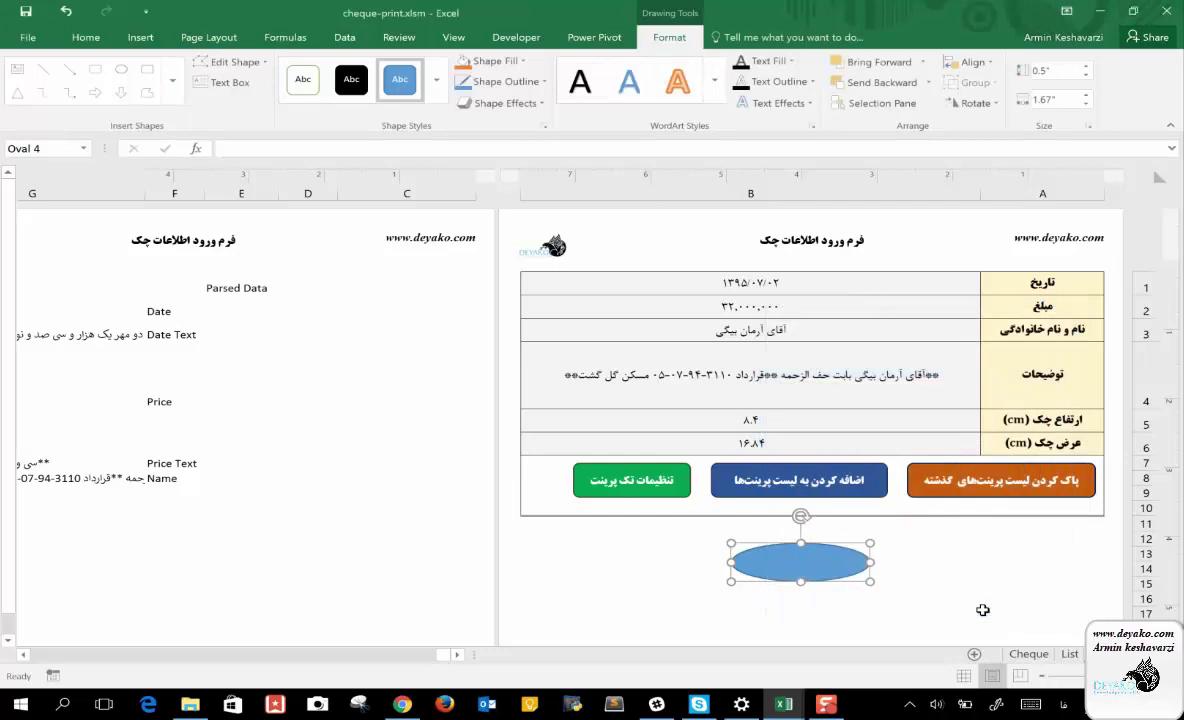
Cut the oval off the Cheque sheet, leaving only the three form buttons
{"action": "left_click", "coordinate": [922, 564]}
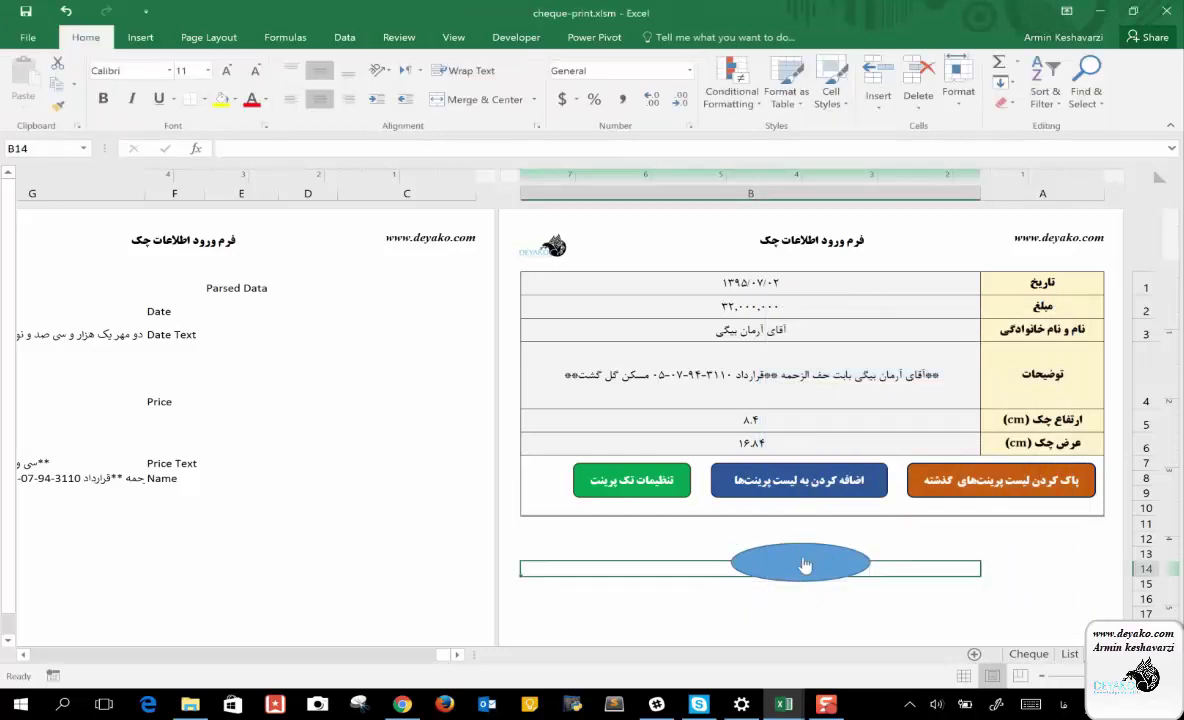
{"action": "right_click", "coordinate": [805, 565]}
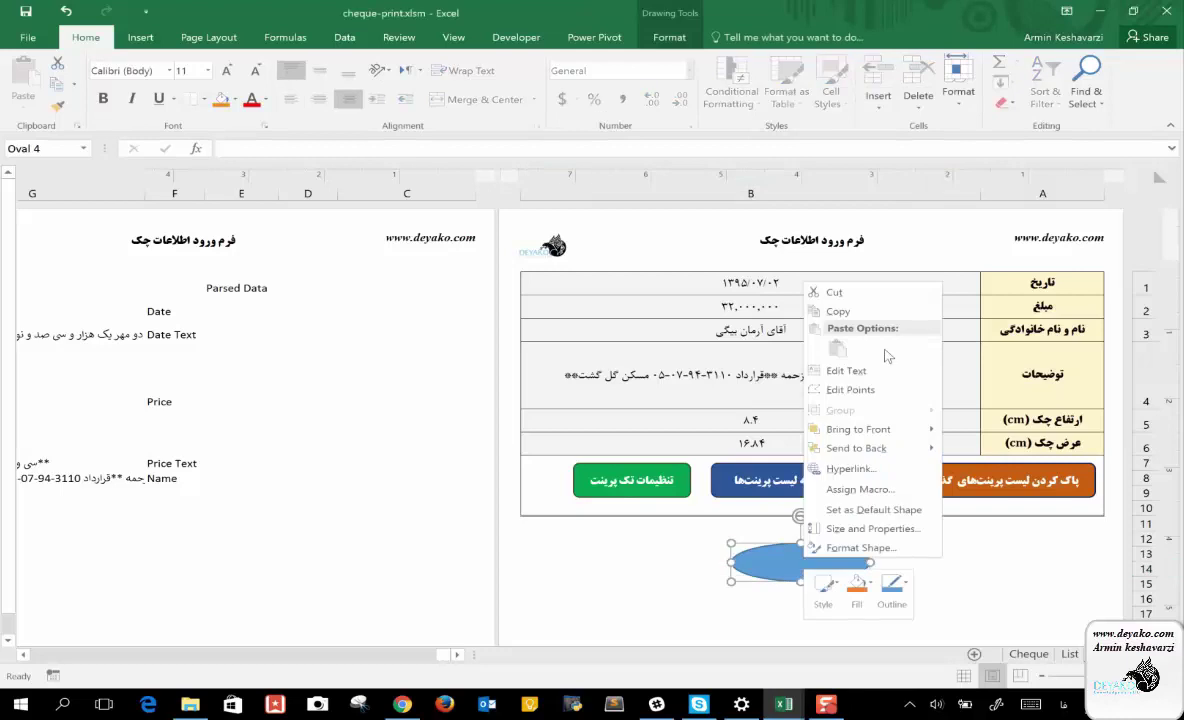
{"action": "left_click", "coordinate": [877, 298]}
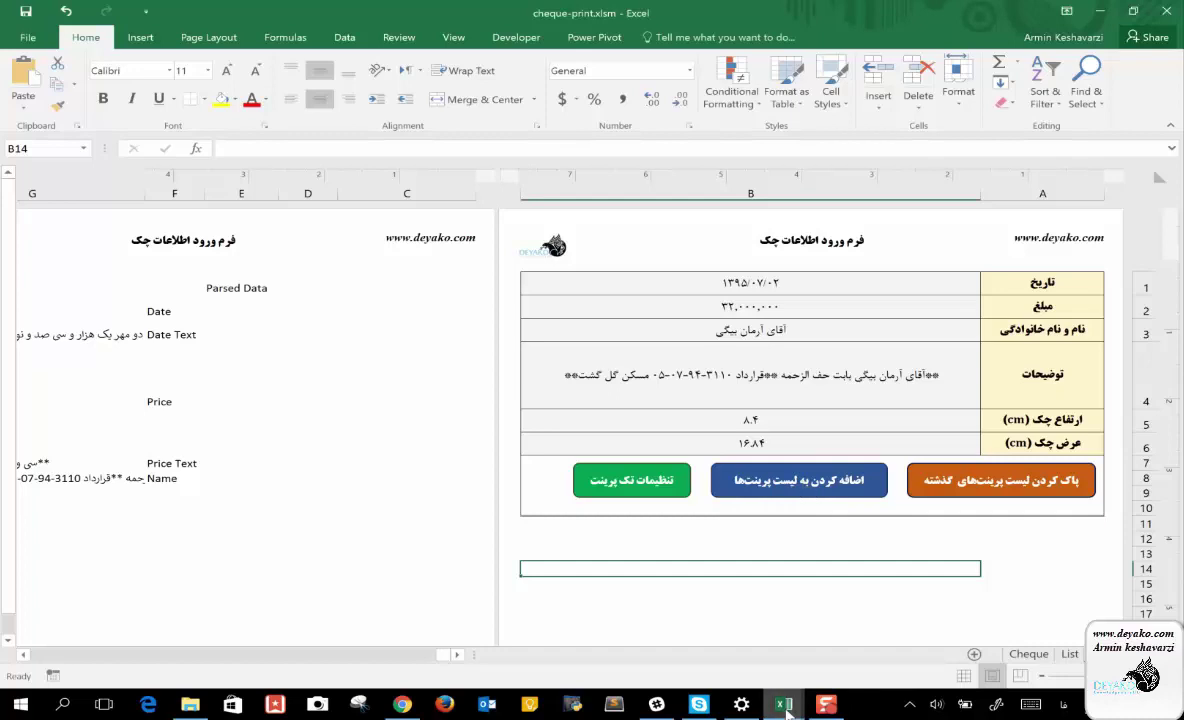
Remove Public from the procedure header so it reads Sub AddtoList(), then return to Excel
{"action": "mouse_move", "coordinate": [784, 704]}
{"action": "left_click", "coordinate": [812, 676]}
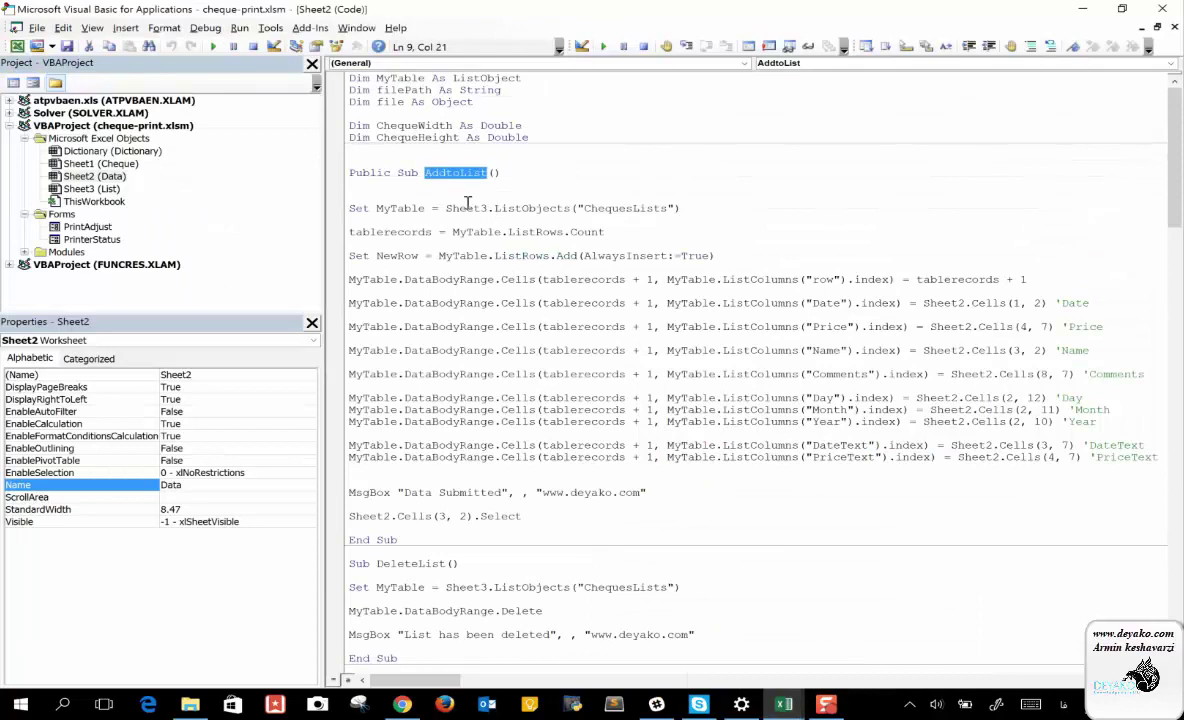
{"action": "double_click", "coordinate": [373, 174]}
{"action": "key", "text": "Delete"}
{"action": "key", "text": "Delete"}
{"action": "left_click", "coordinate": [350, 184]}
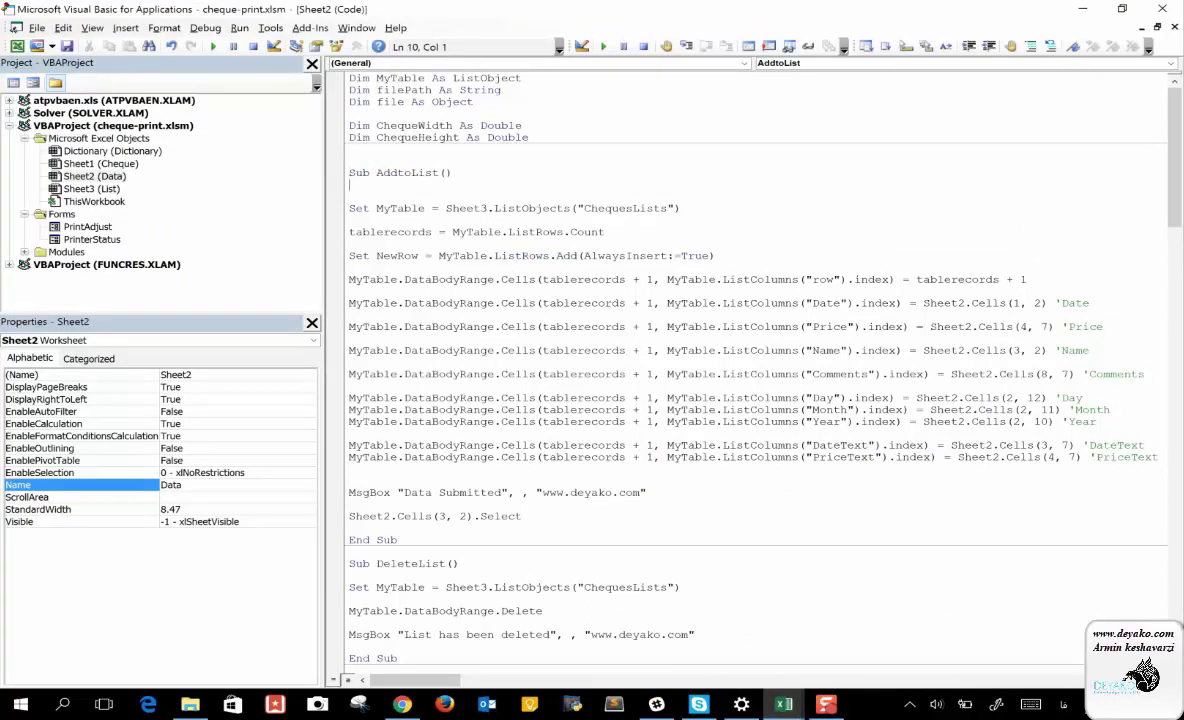
{"action": "double_click", "coordinate": [393, 174]}
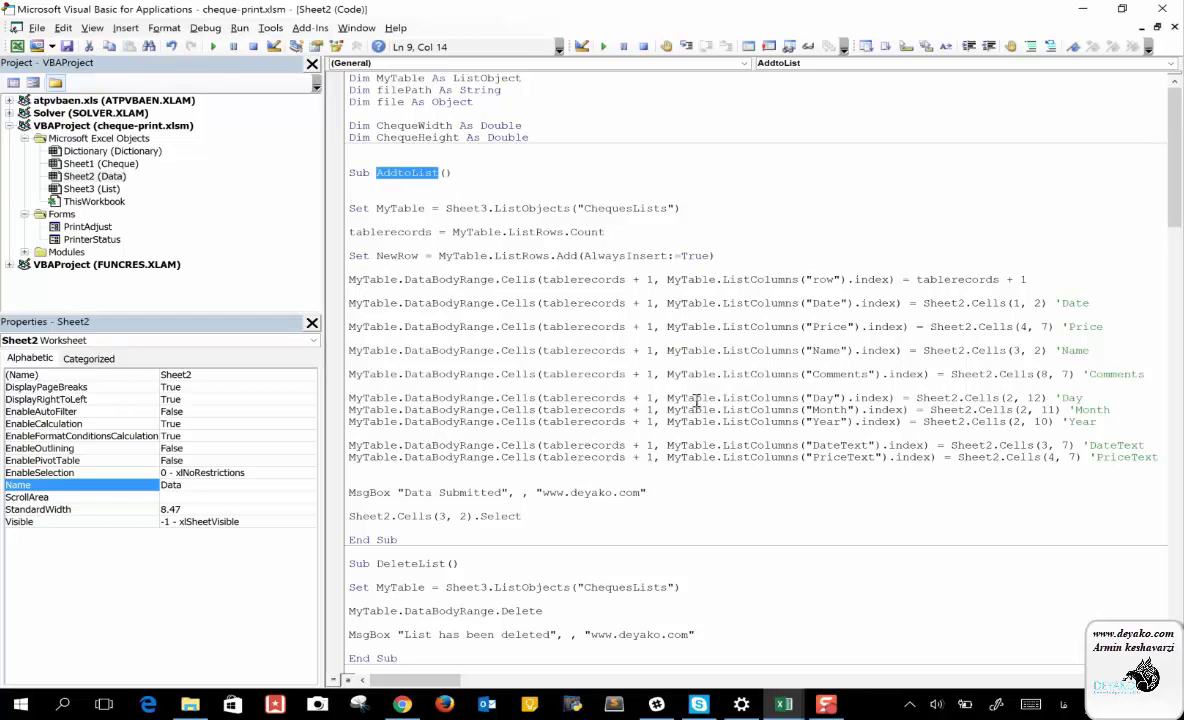
{"action": "mouse_move", "coordinate": [784, 704]}
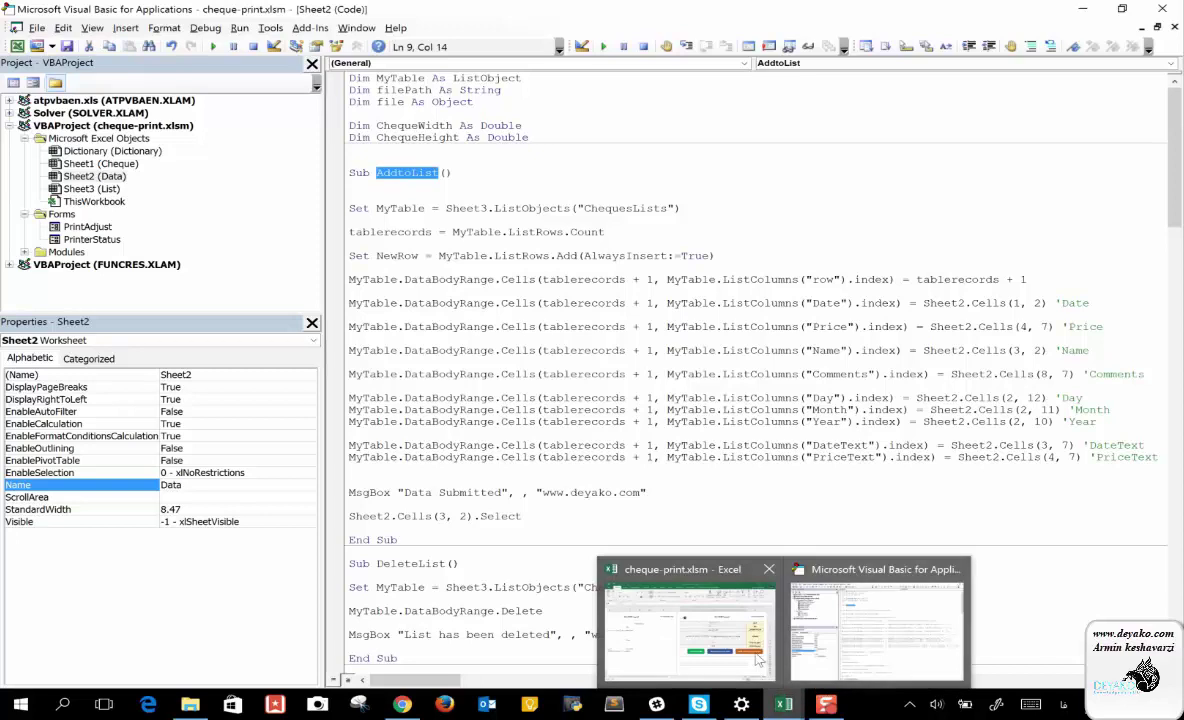
{"action": "left_click", "coordinate": [640, 600]}
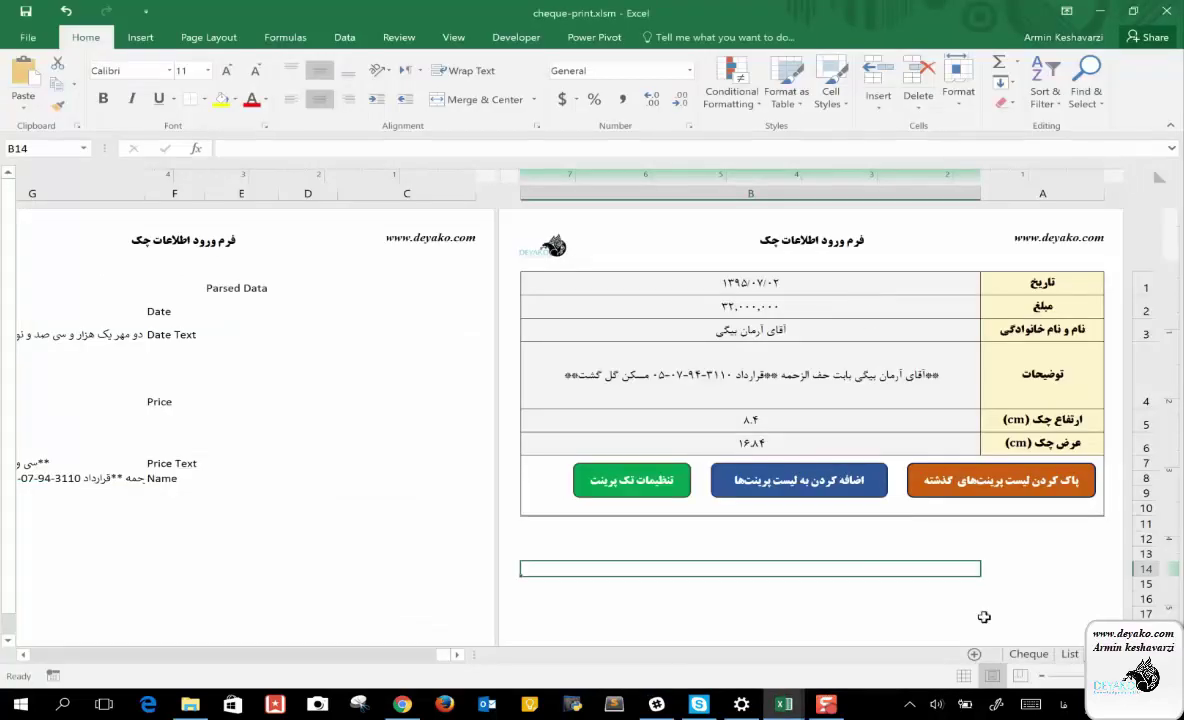
Review the five-row cheque table on the List sheet, then bring the VBA editor back
{"action": "left_click", "coordinate": [1069, 654]}
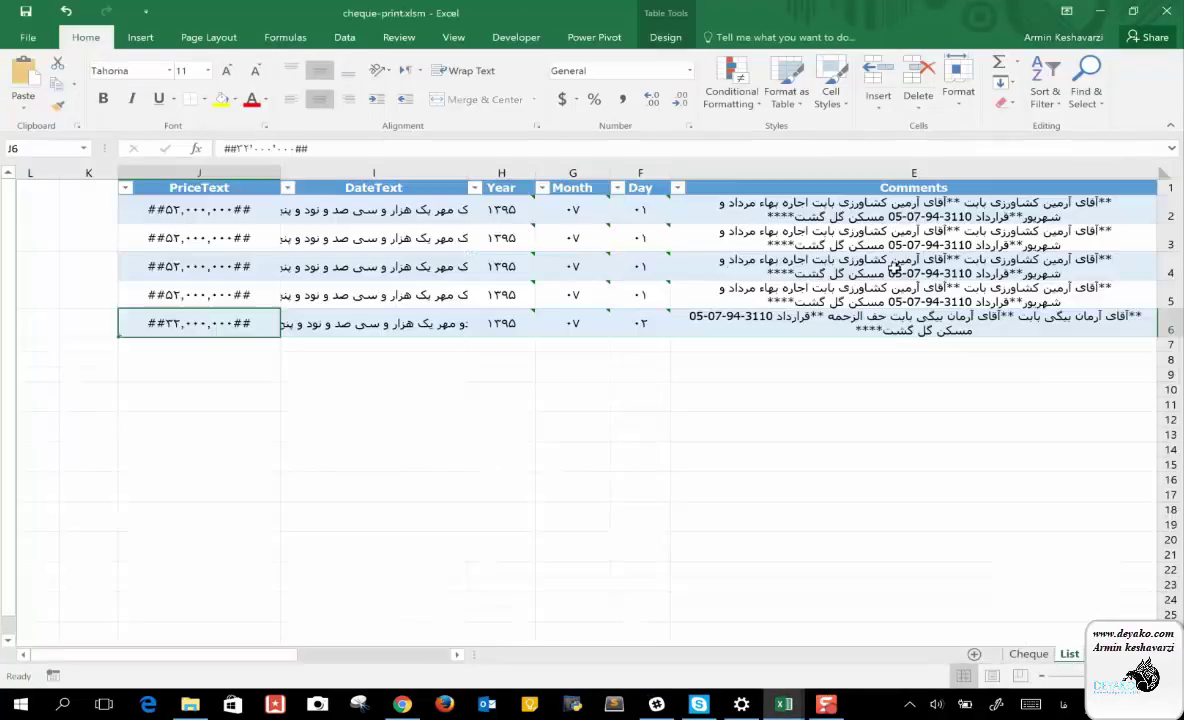
{"action": "scroll", "coordinate": [1061, 279], "scroll_direction": "right", "scroll_amount": 5}
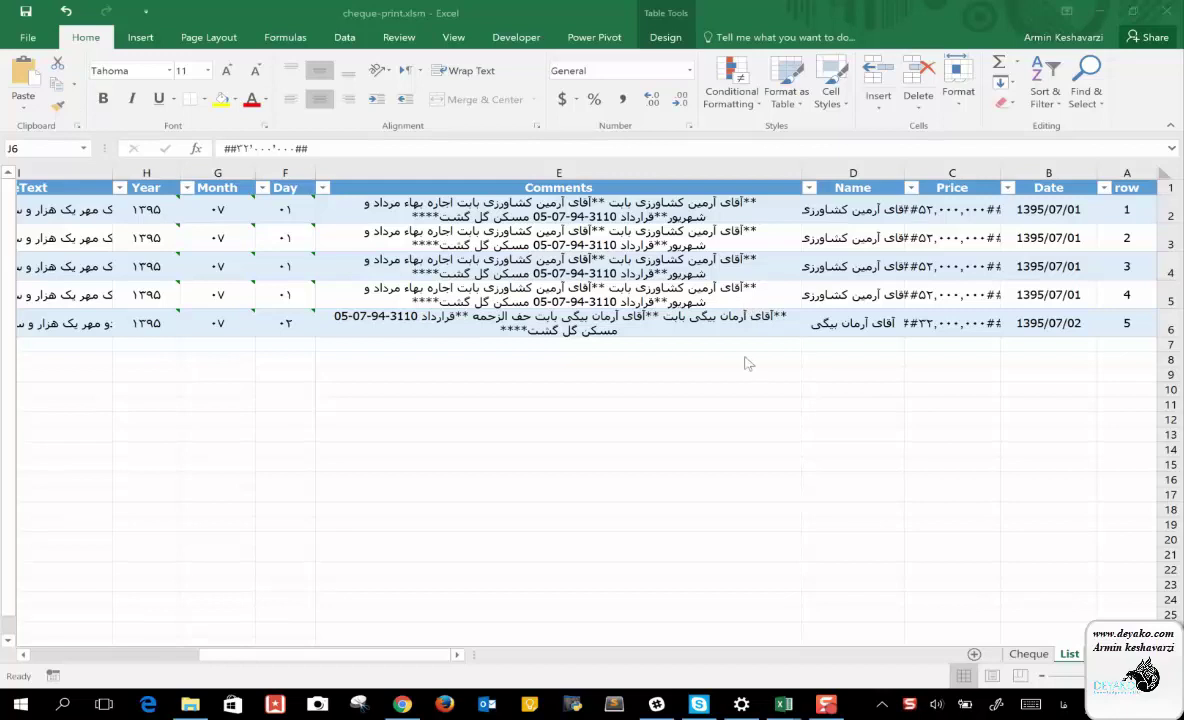
{"action": "mouse_move", "coordinate": [783, 704]}
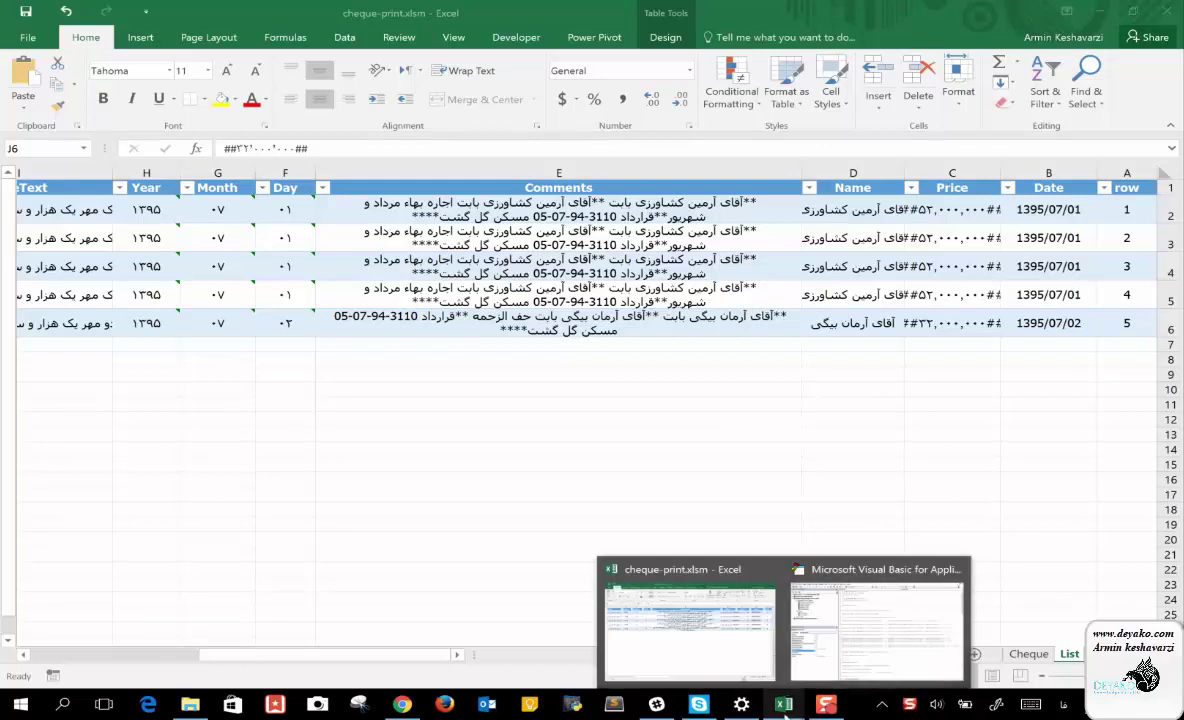
{"action": "left_click", "coordinate": [860, 650]}
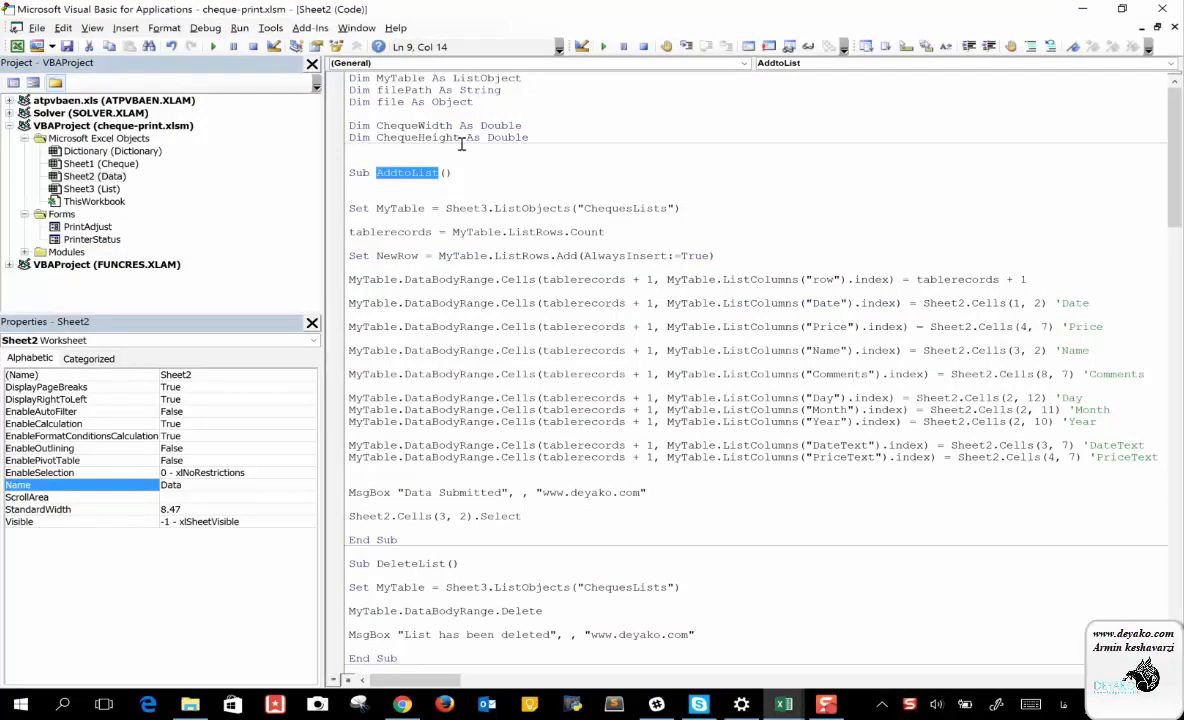
Insert a blank line after the Dim MyTable As ListObject declaration
{"action": "left_click", "coordinate": [475, 101]}
{"action": "left_click_drag", "start_coordinate": [475, 101], "coordinate": [351, 101]}
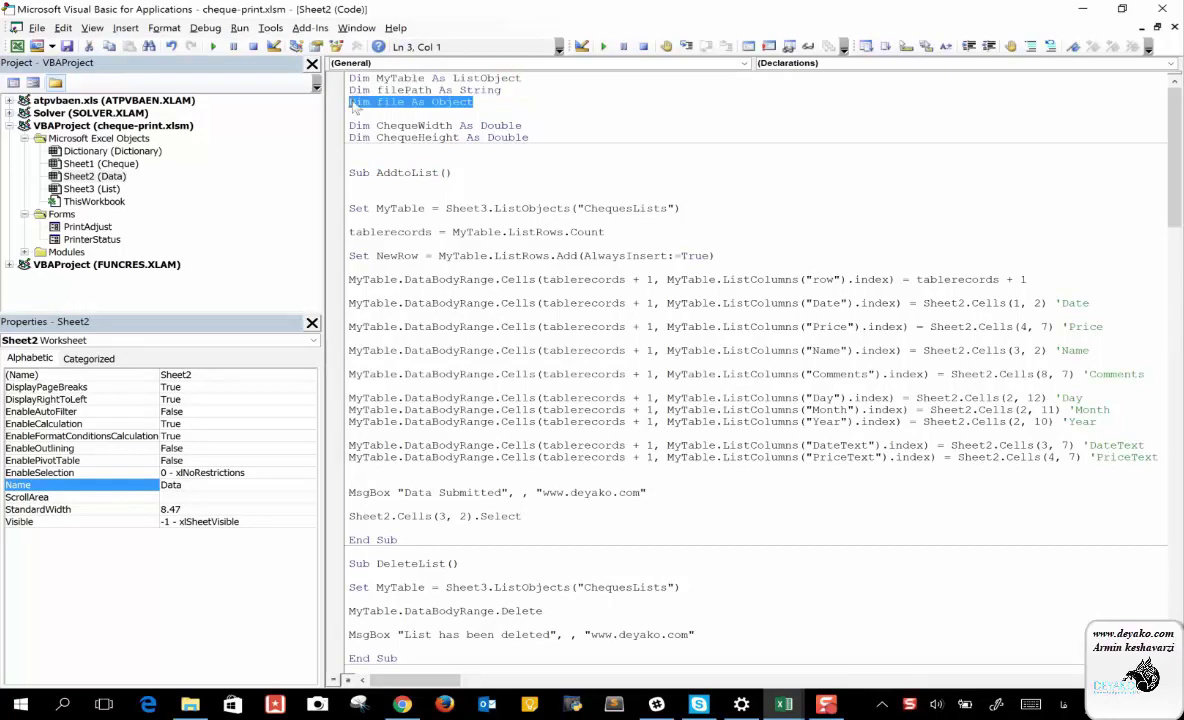
{"action": "left_click", "coordinate": [510, 80]}
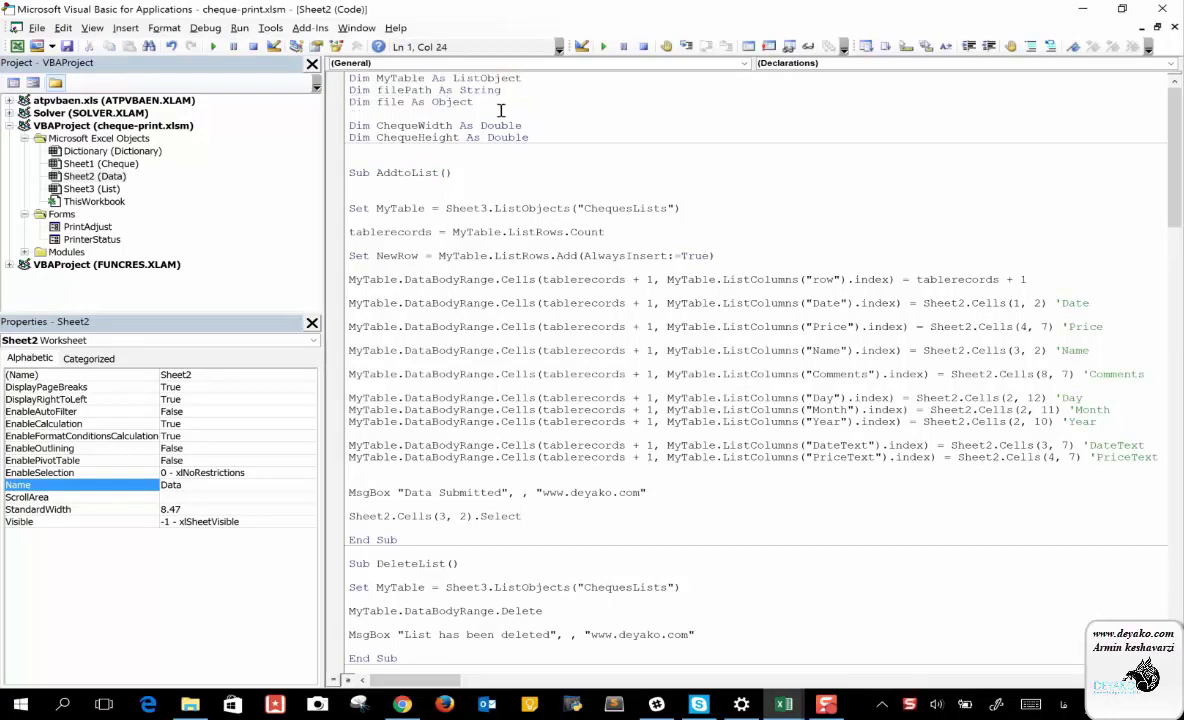
{"action": "key", "text": "Return"}
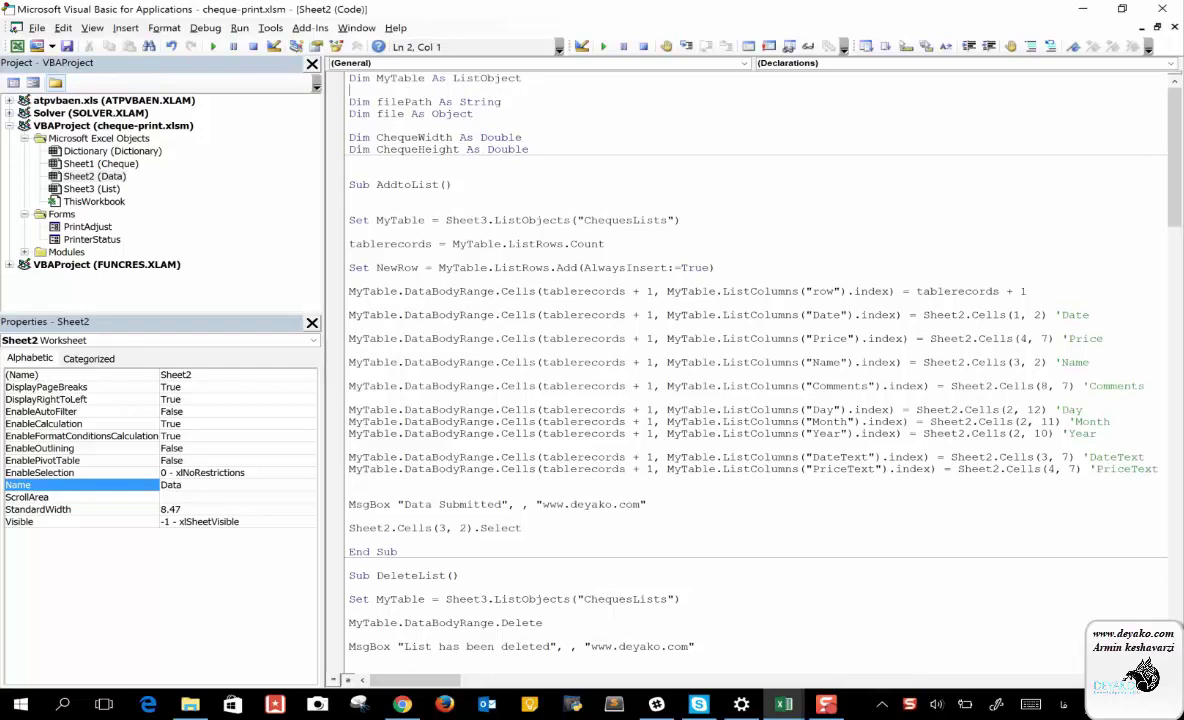
Highlight Dim, MyTable, As and ListObject in turn to explain the MyTable declaration
{"action": "double_click", "coordinate": [491, 80]}
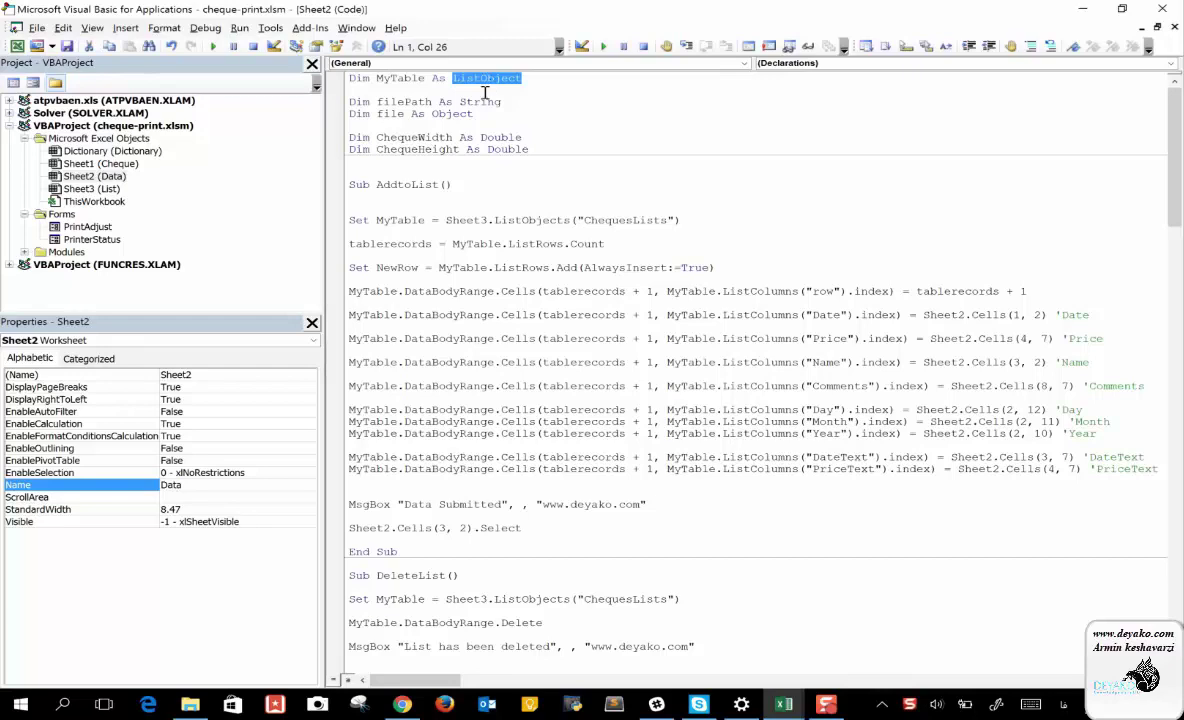
{"action": "double_click", "coordinate": [452, 114]}
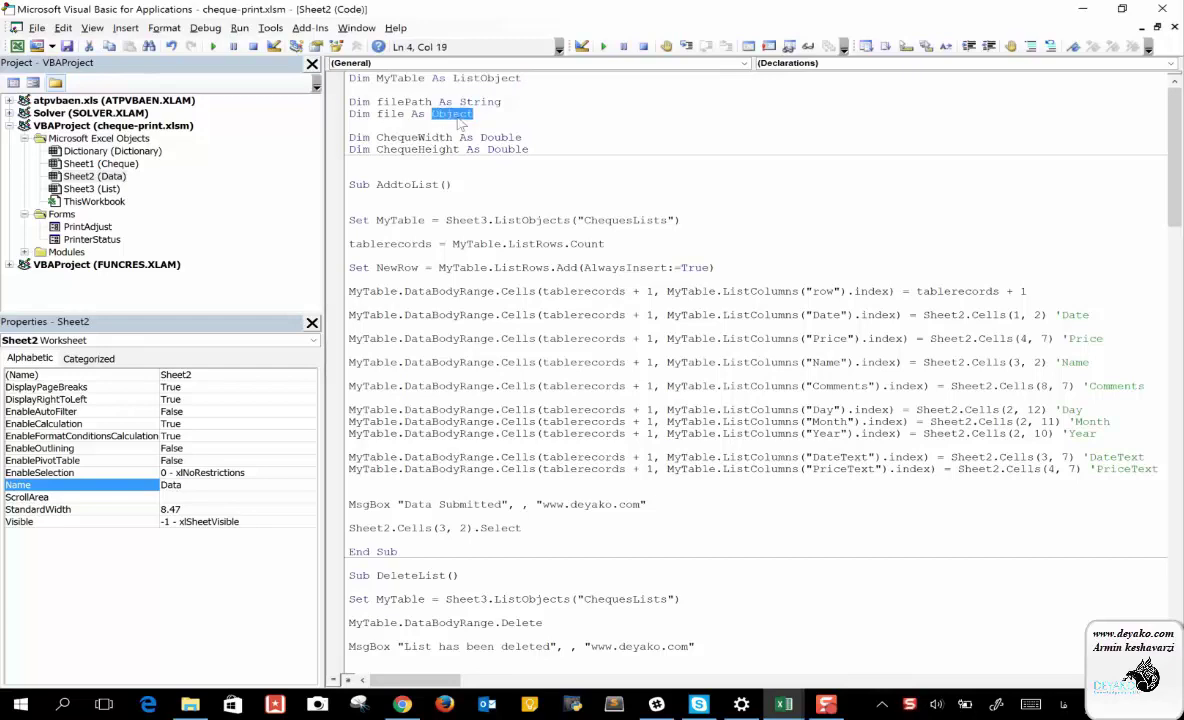
{"action": "double_click", "coordinate": [504, 79]}
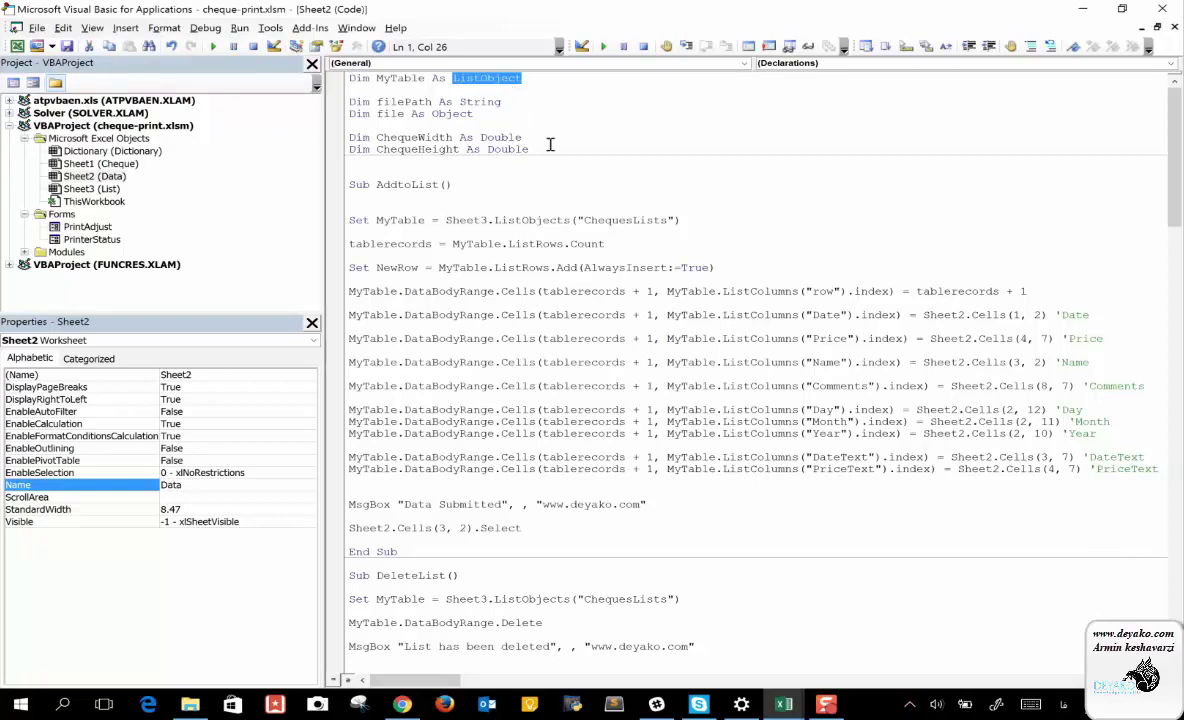
{"action": "double_click", "coordinate": [405, 79]}
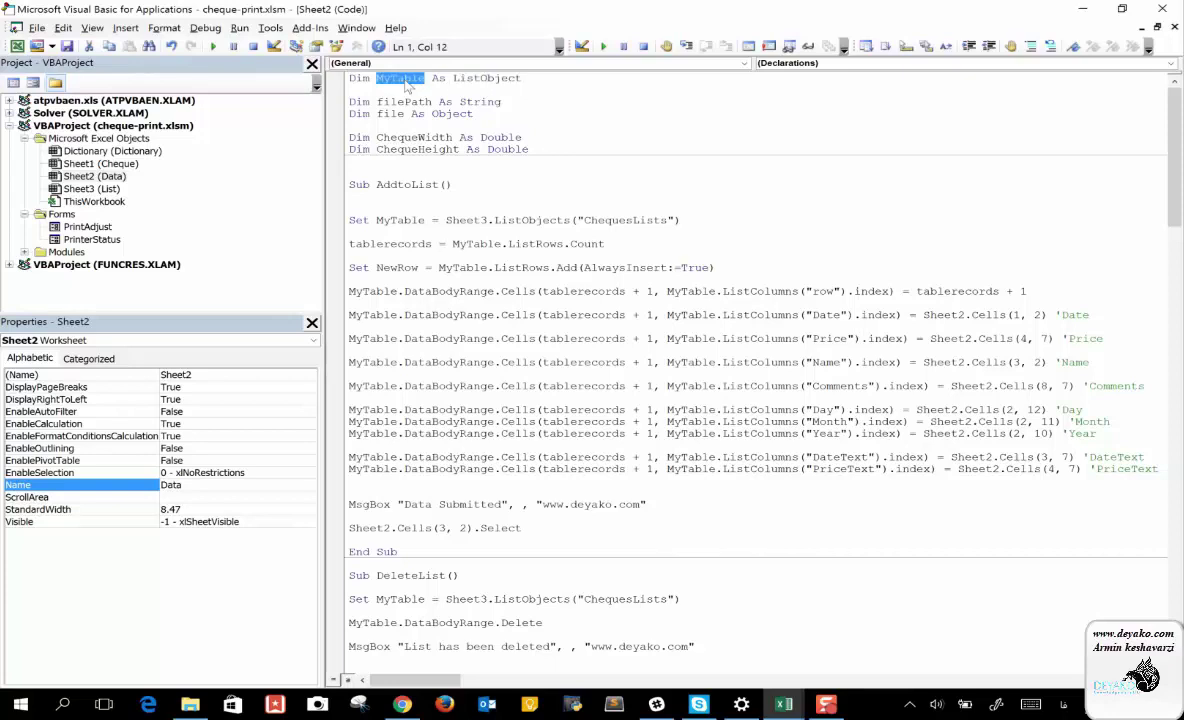
{"action": "double_click", "coordinate": [360, 79]}
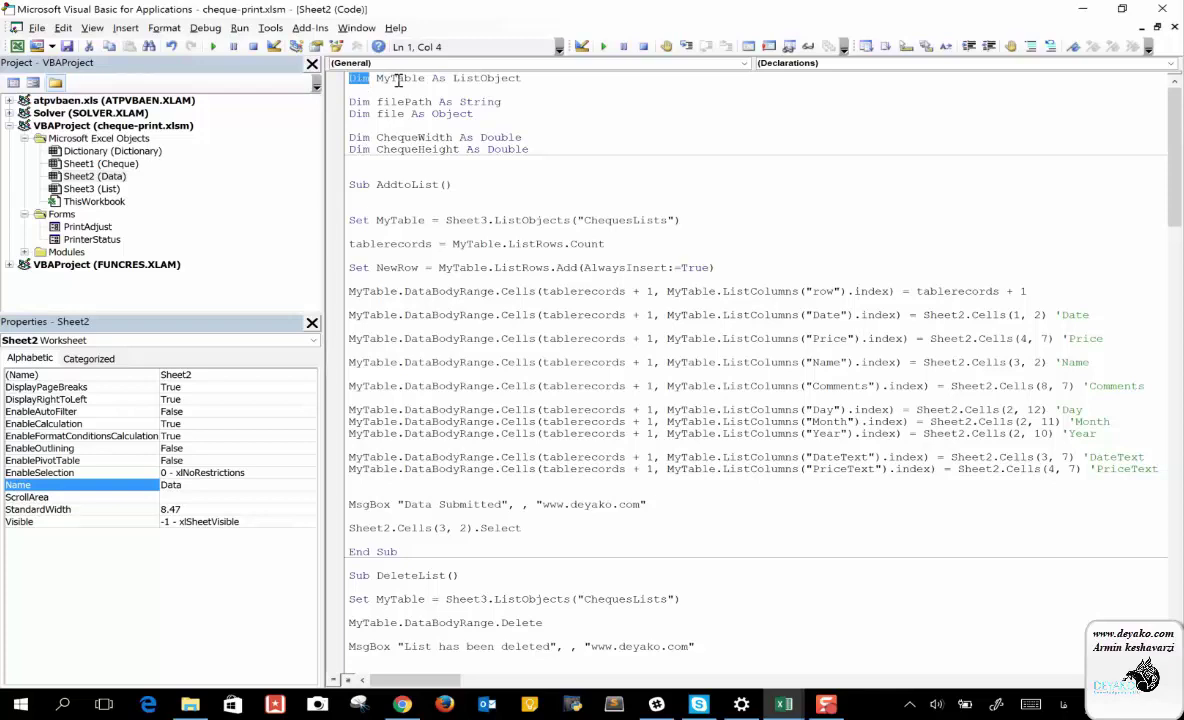
{"action": "double_click", "coordinate": [399, 80]}
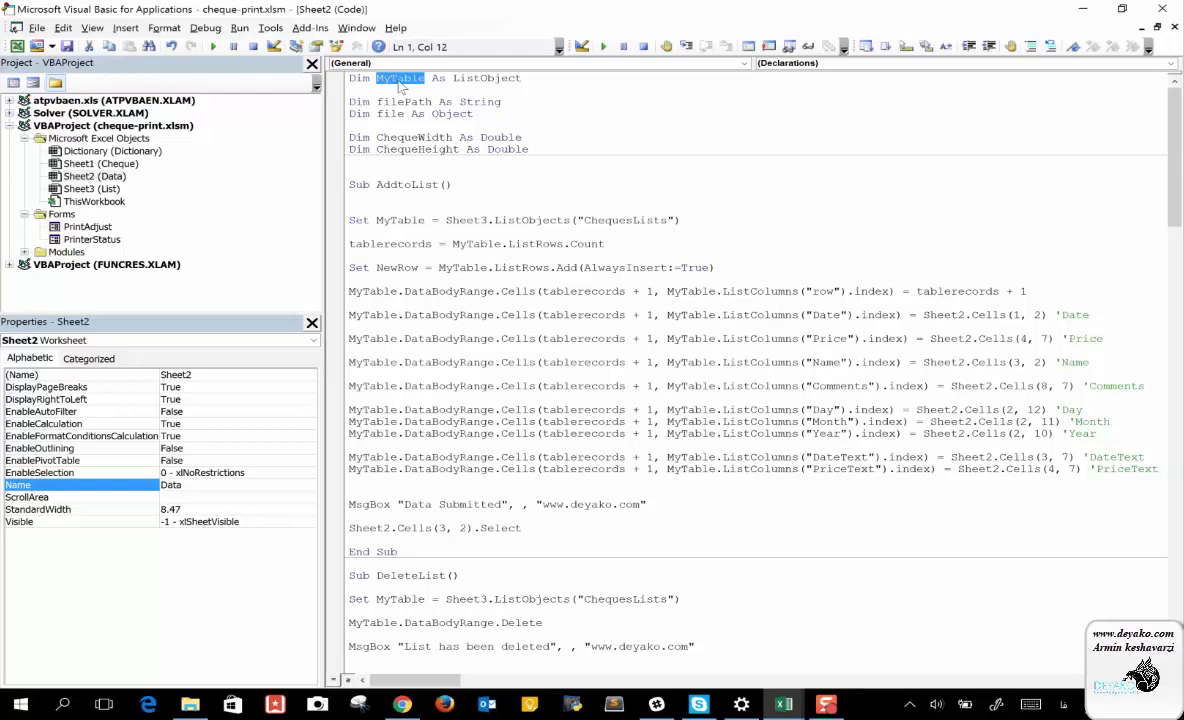
{"action": "double_click", "coordinate": [438, 78]}
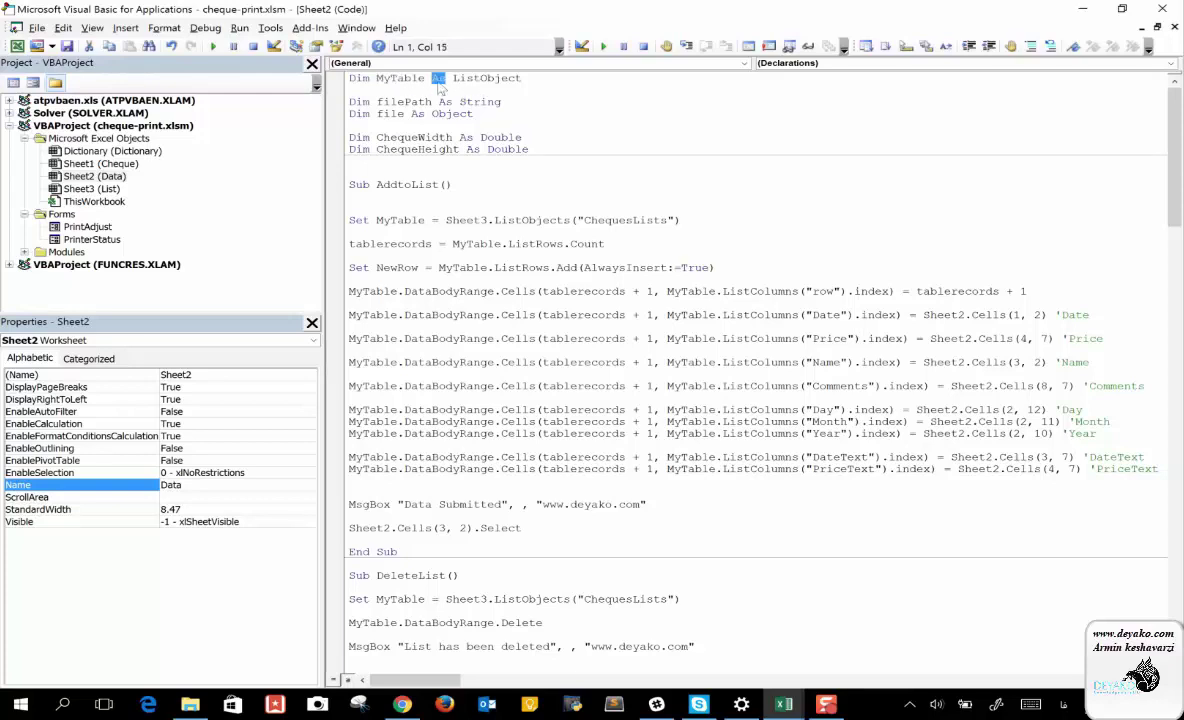
{"action": "double_click", "coordinate": [485, 80]}
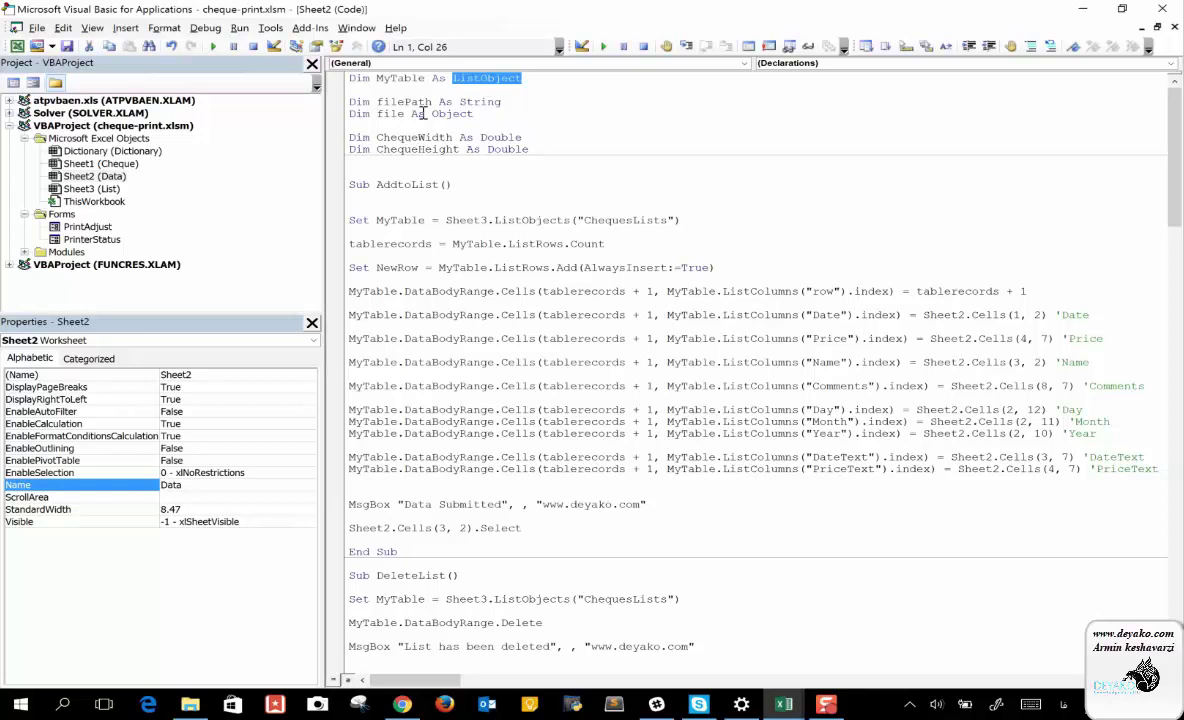
{"action": "left_click", "coordinate": [531, 80]}
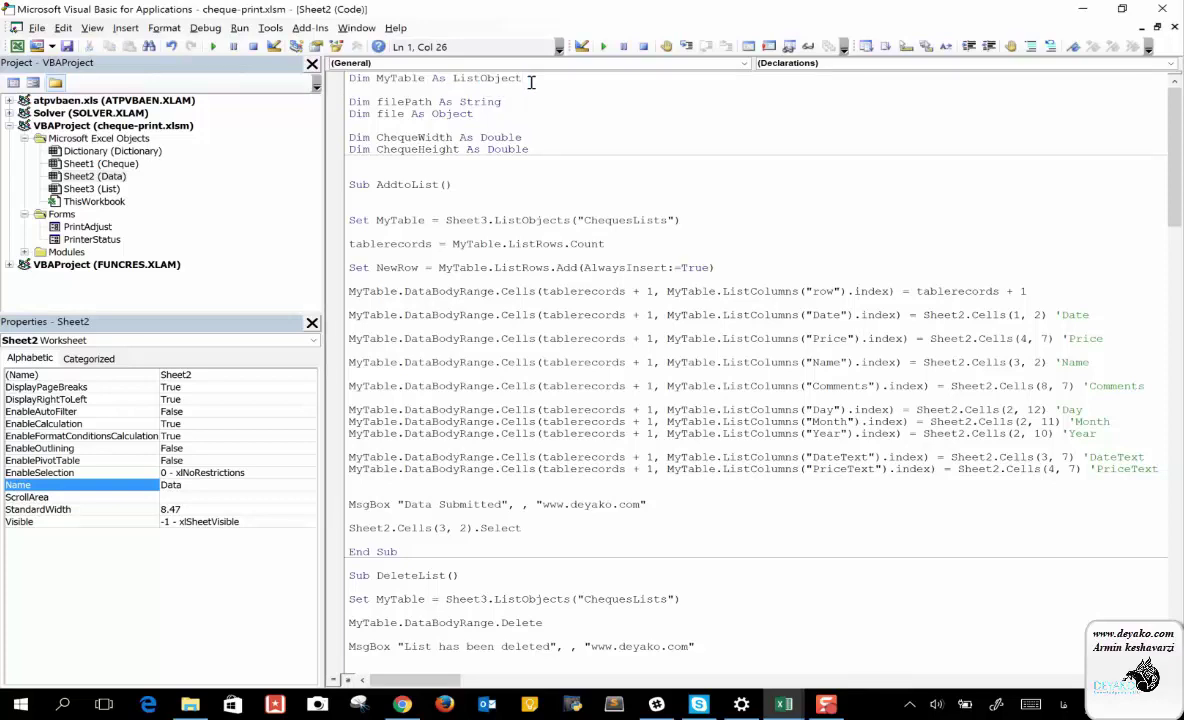
{"action": "left_click_drag", "start_coordinate": [531, 80], "coordinate": [342, 83]}
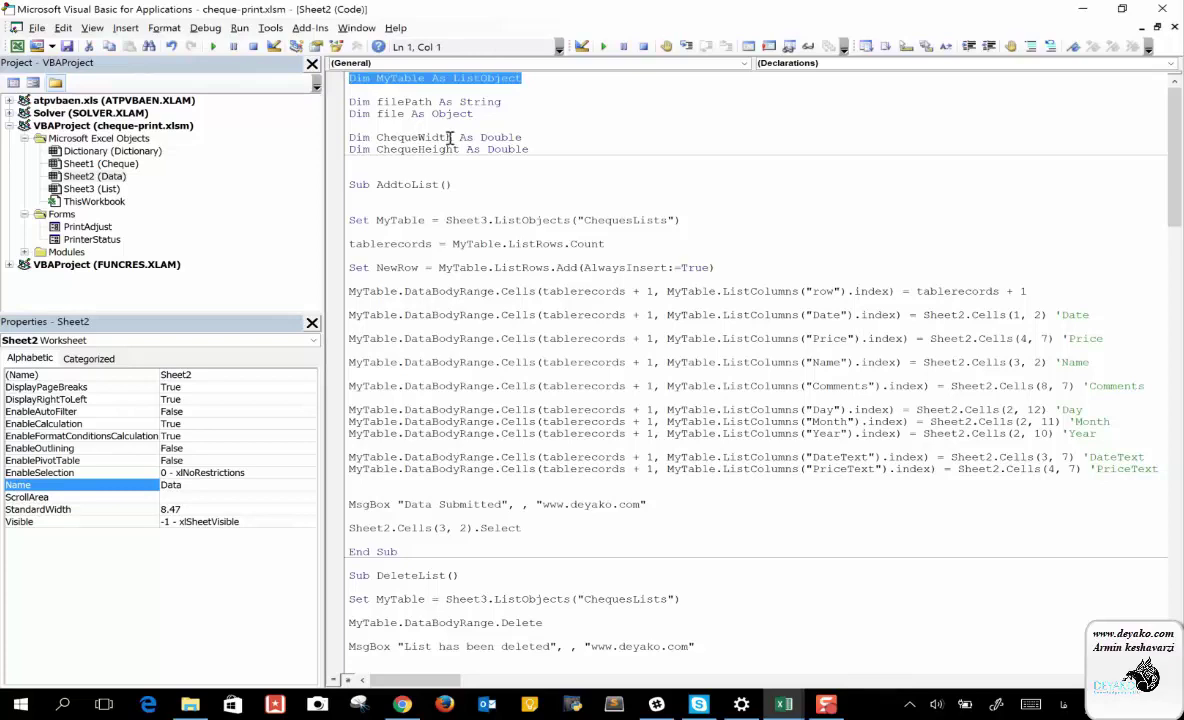
{"action": "left_click", "coordinate": [534, 83]}
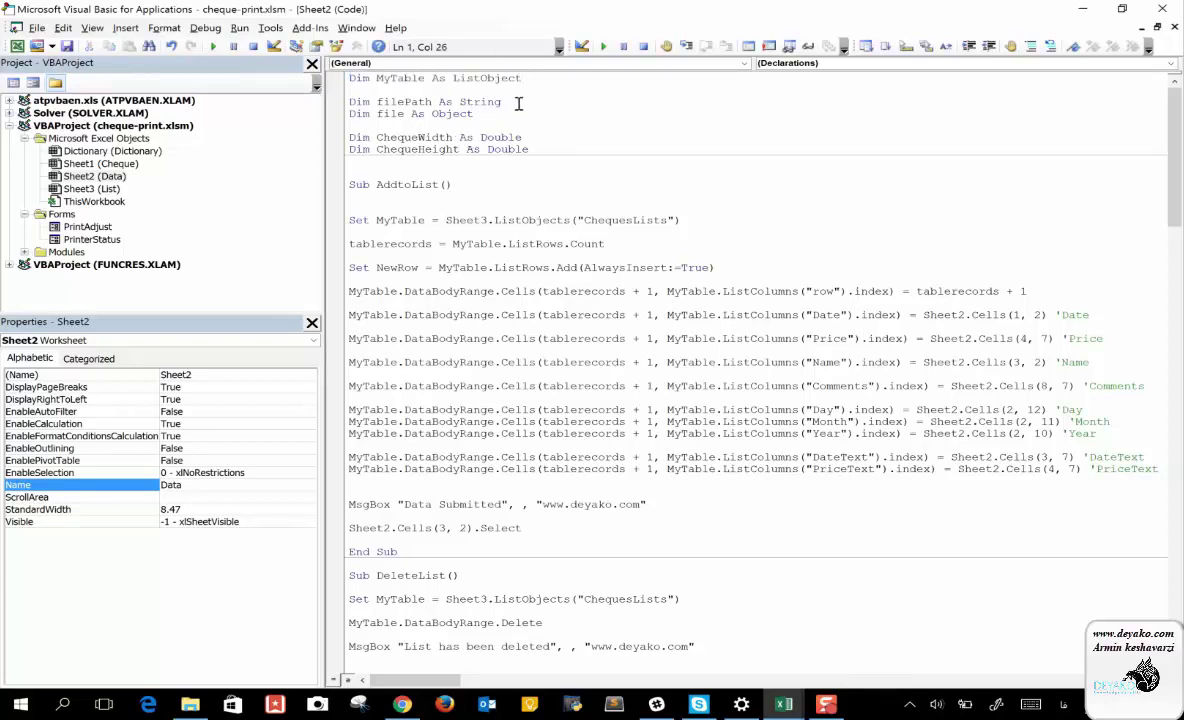
{"action": "left_click", "coordinate": [386, 185]}
{"action": "double_click", "coordinate": [385, 220]}
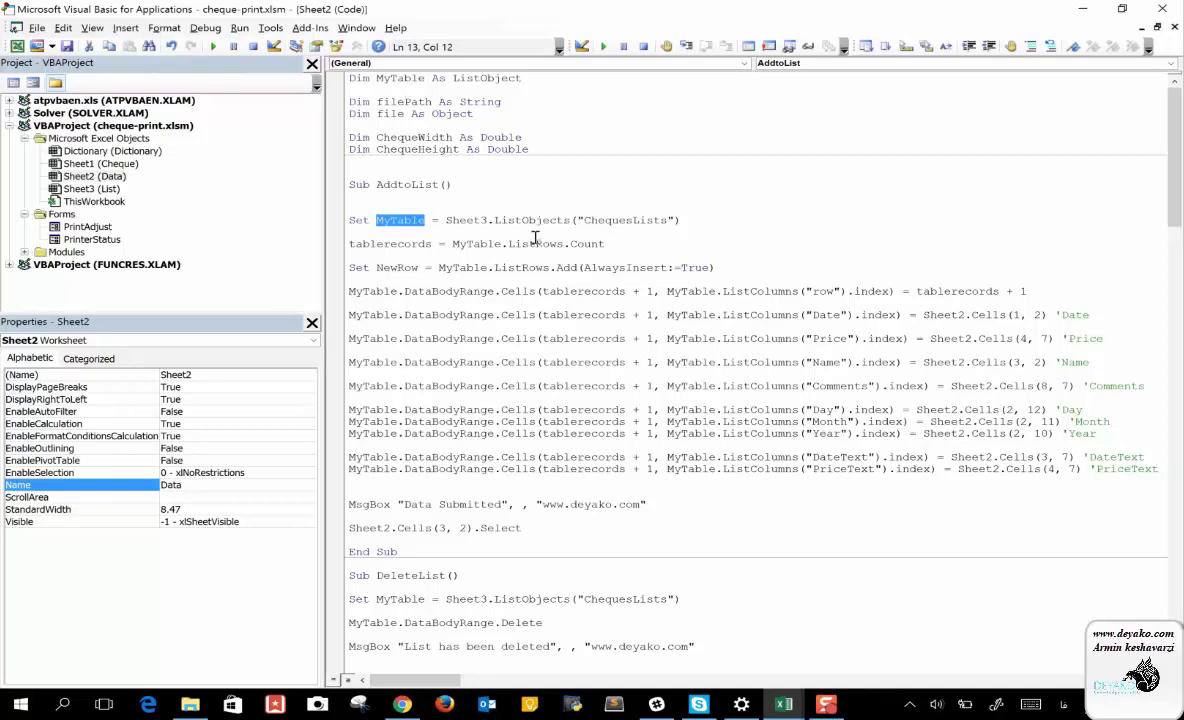
{"action": "left_click", "coordinate": [683, 222]}
{"action": "left_click_drag", "start_coordinate": [683, 222], "coordinate": [445, 222]}
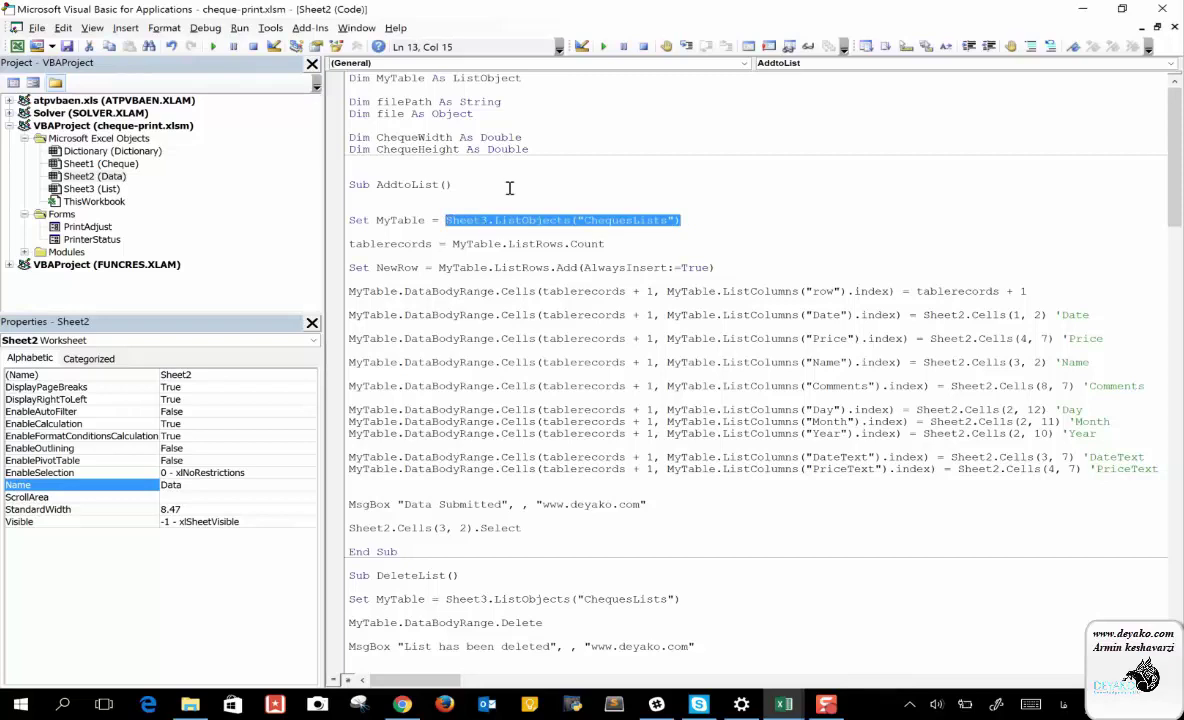
{"action": "left_click", "coordinate": [398, 221]}
{"action": "double_click", "coordinate": [398, 221]}
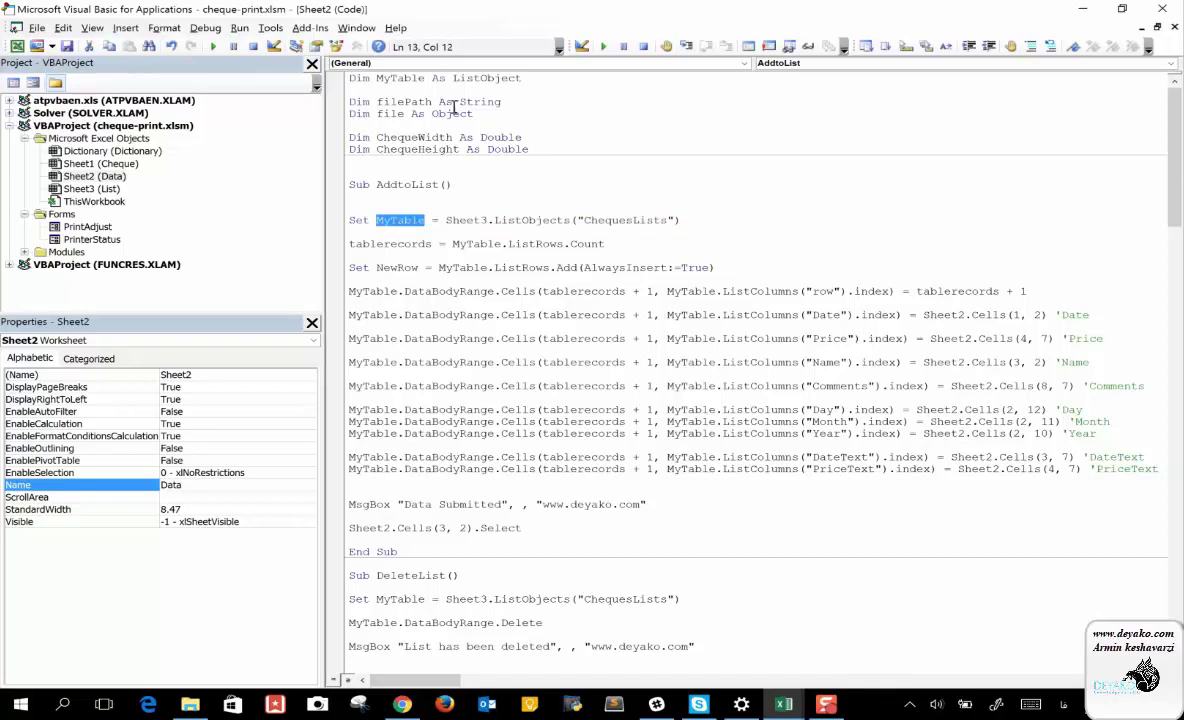
{"action": "double_click", "coordinate": [494, 80]}
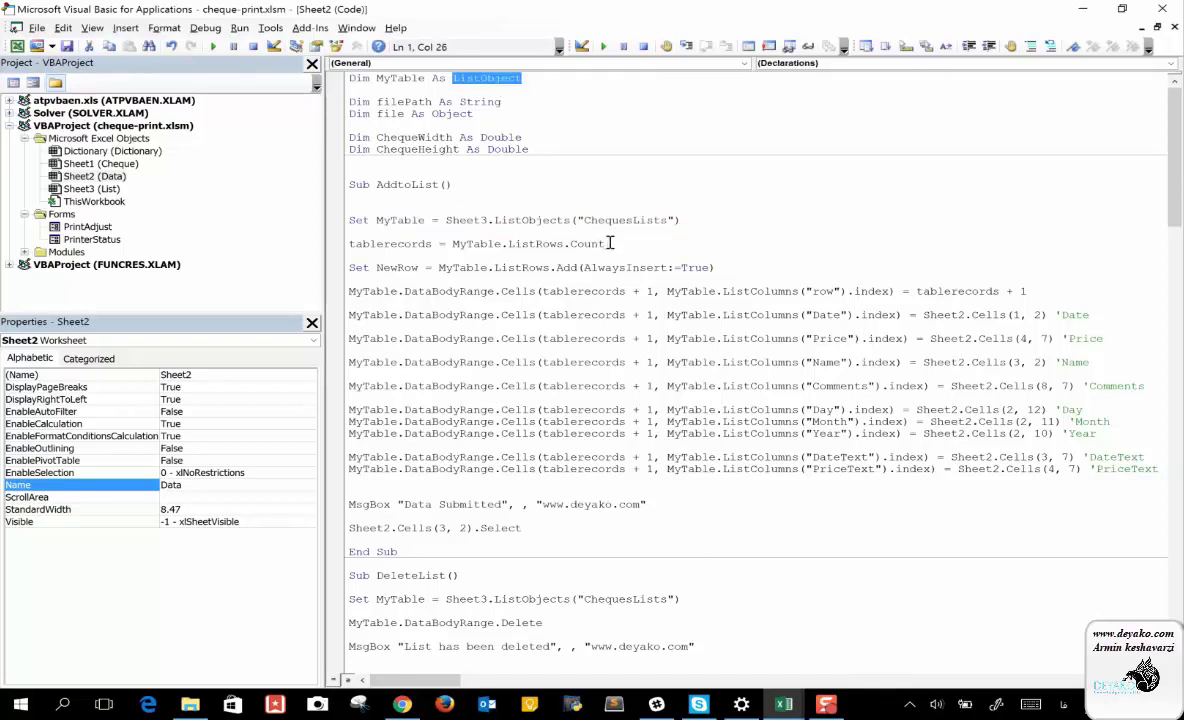
{"action": "left_click_drag", "start_coordinate": [685, 220], "coordinate": [449, 222]}
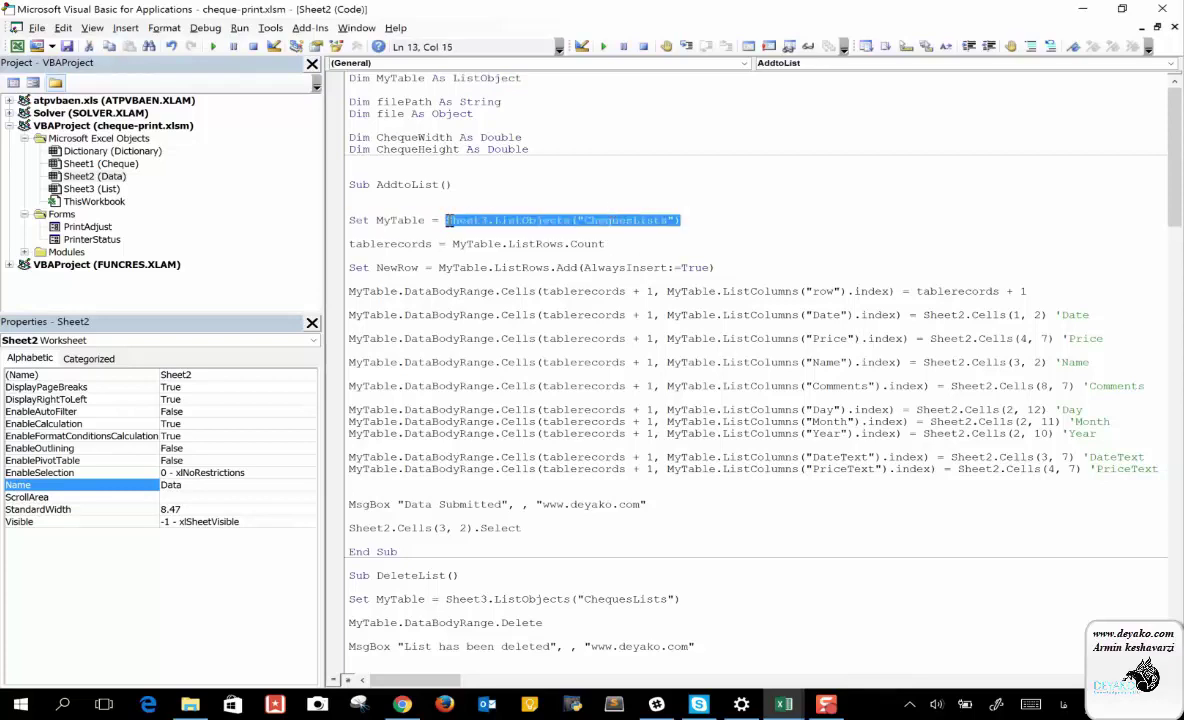
{"action": "left_click", "coordinate": [463, 228]}
{"action": "double_click", "coordinate": [465, 222]}
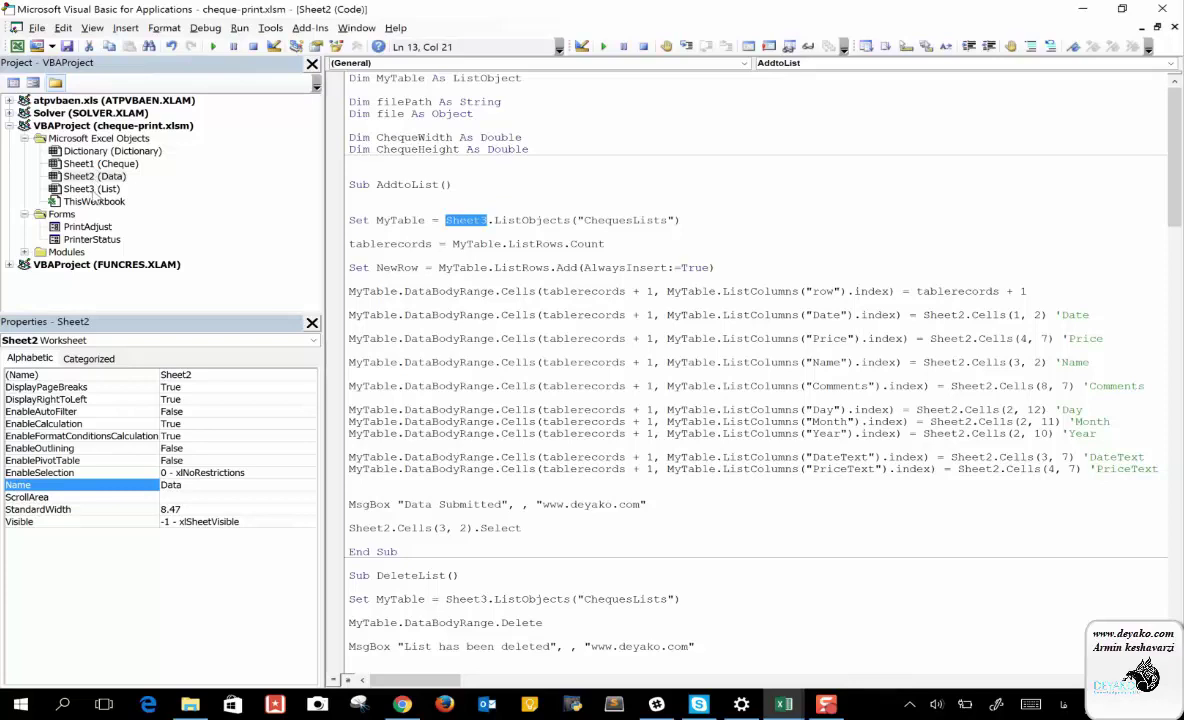
{"action": "left_click", "coordinate": [484, 226]}
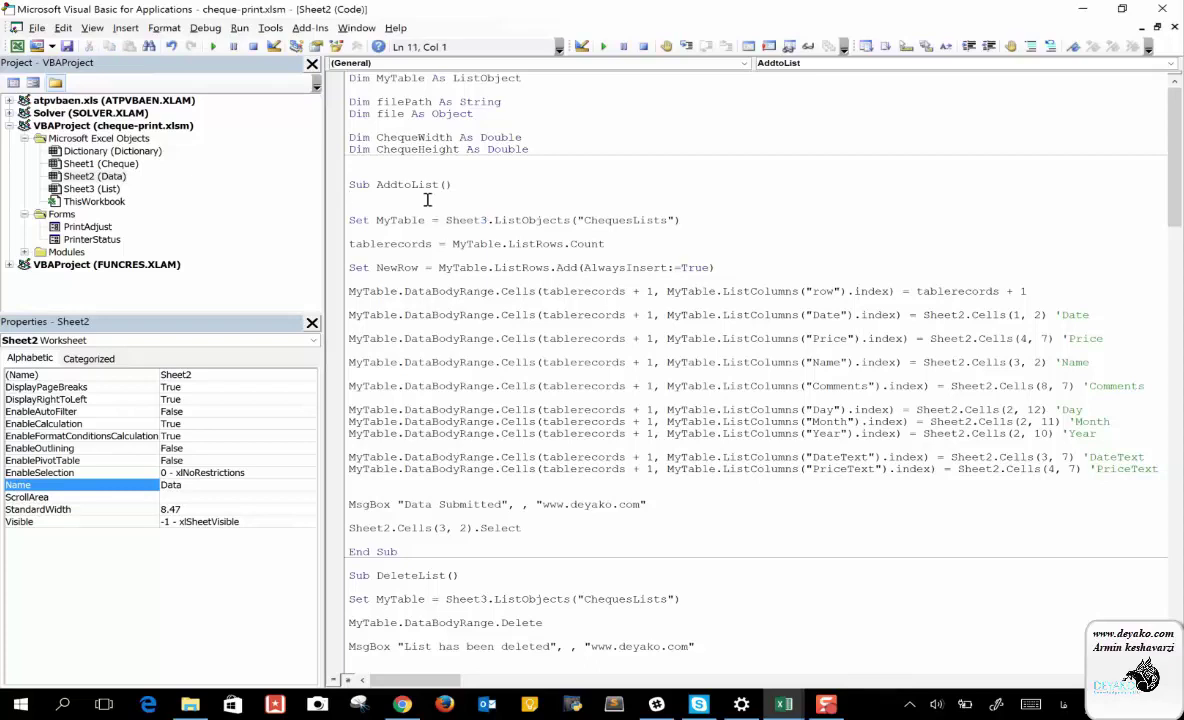
{"action": "type", "text": "ÖÇ"}
{"action": "key", "text": "BackSpace"}
{"action": "key", "text": "BackSpace"}
{"action": "key", "text": "alt+shift"}
{"action": "type", "text": "sheets(3"}
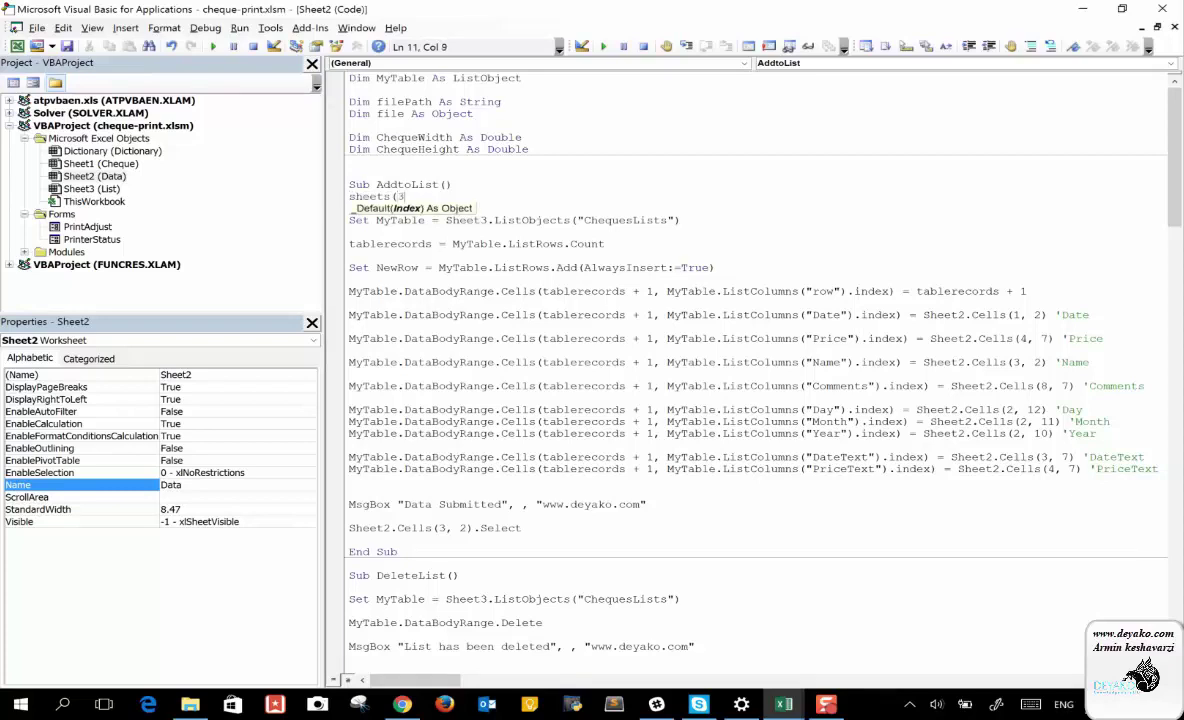
{"action": "type", "text": ")"}
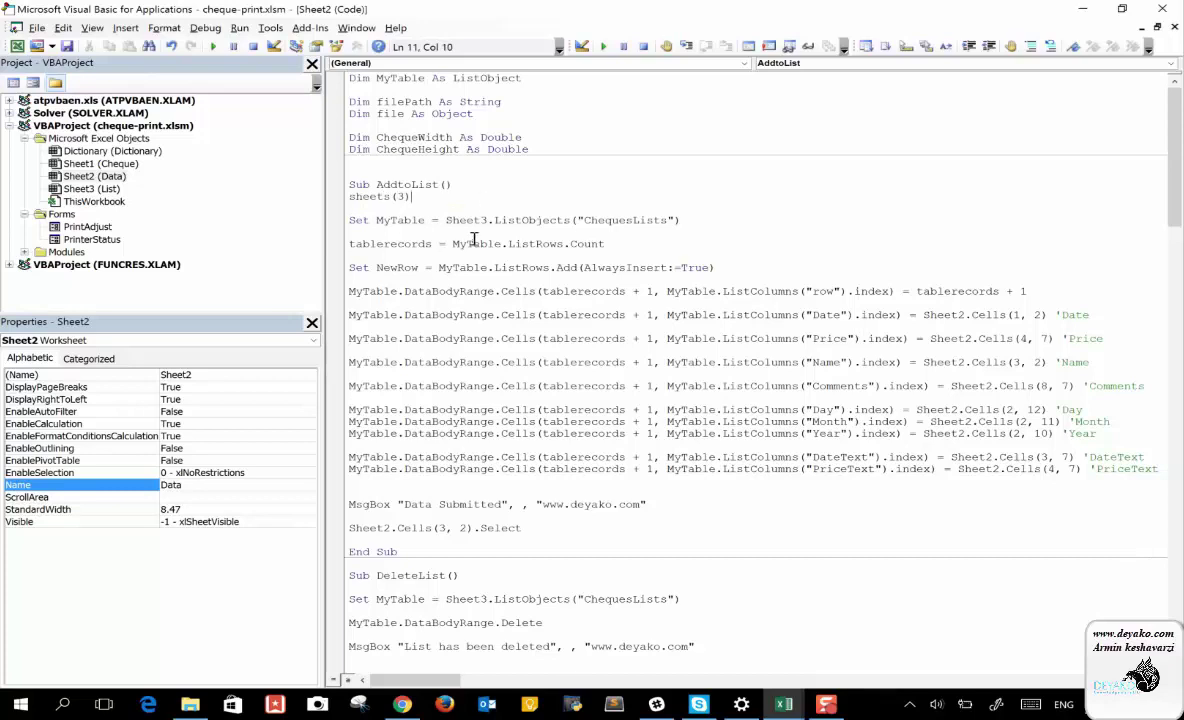
{"action": "double_click", "coordinate": [407, 197]}
{"action": "key", "text": "BackSpace"}
{"action": "double_click", "coordinate": [455, 220]}
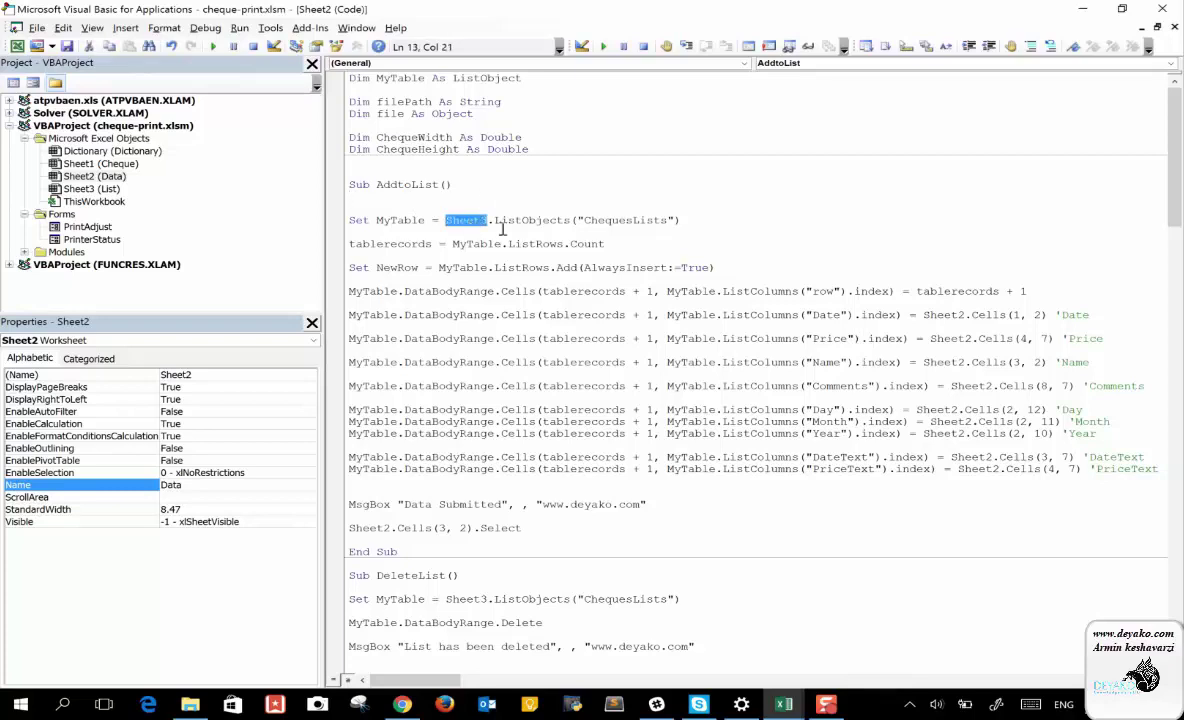
{"action": "double_click", "coordinate": [530, 222]}
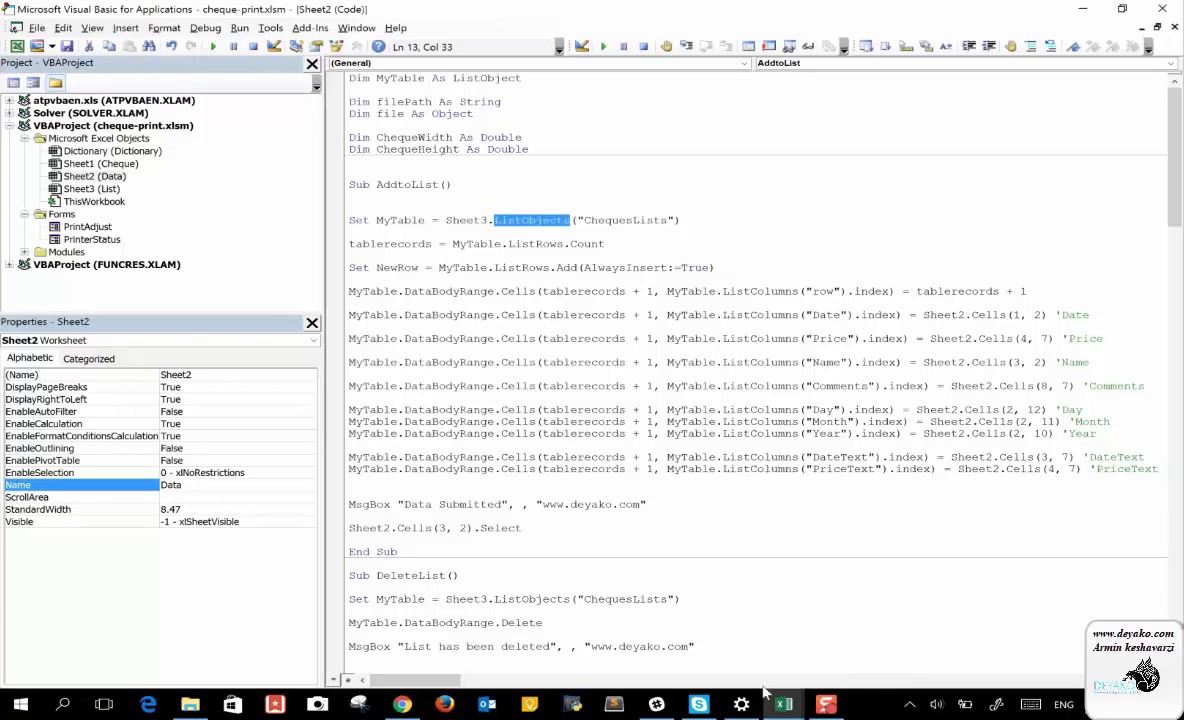
{"action": "mouse_move", "coordinate": [778, 709]}
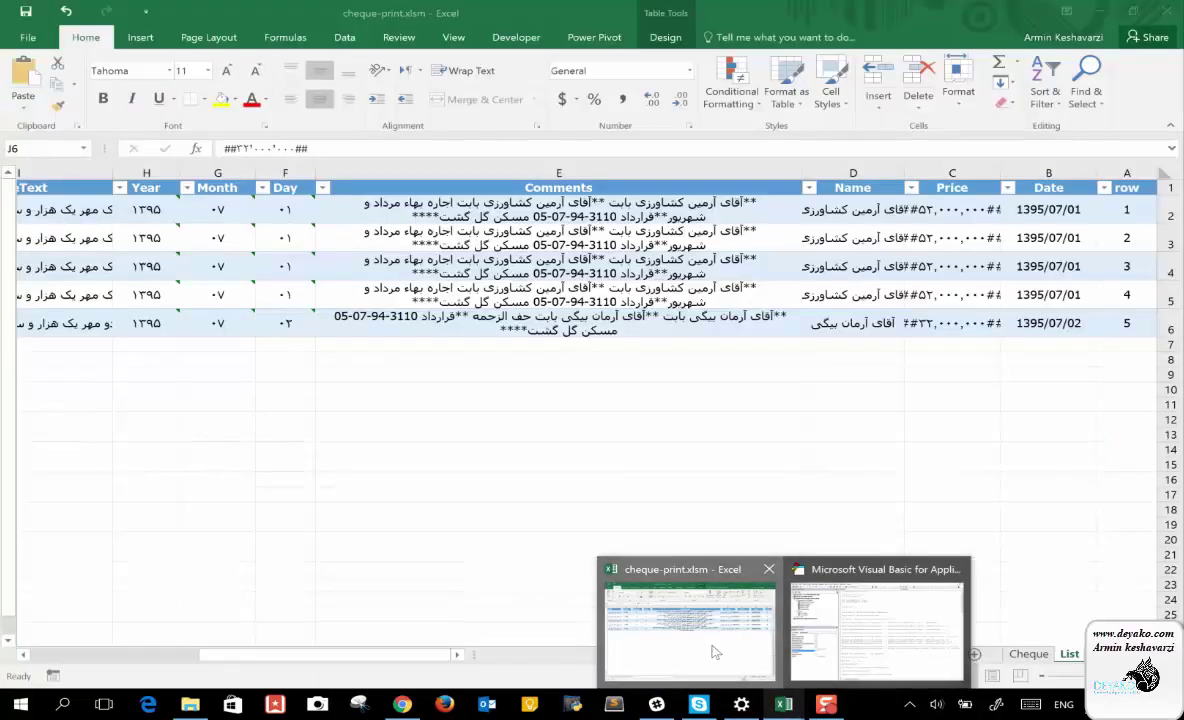
Turn B12:E23 on the List sheet into an empty table with headers Column1–Column4
{"action": "left_click", "coordinate": [714, 647]}
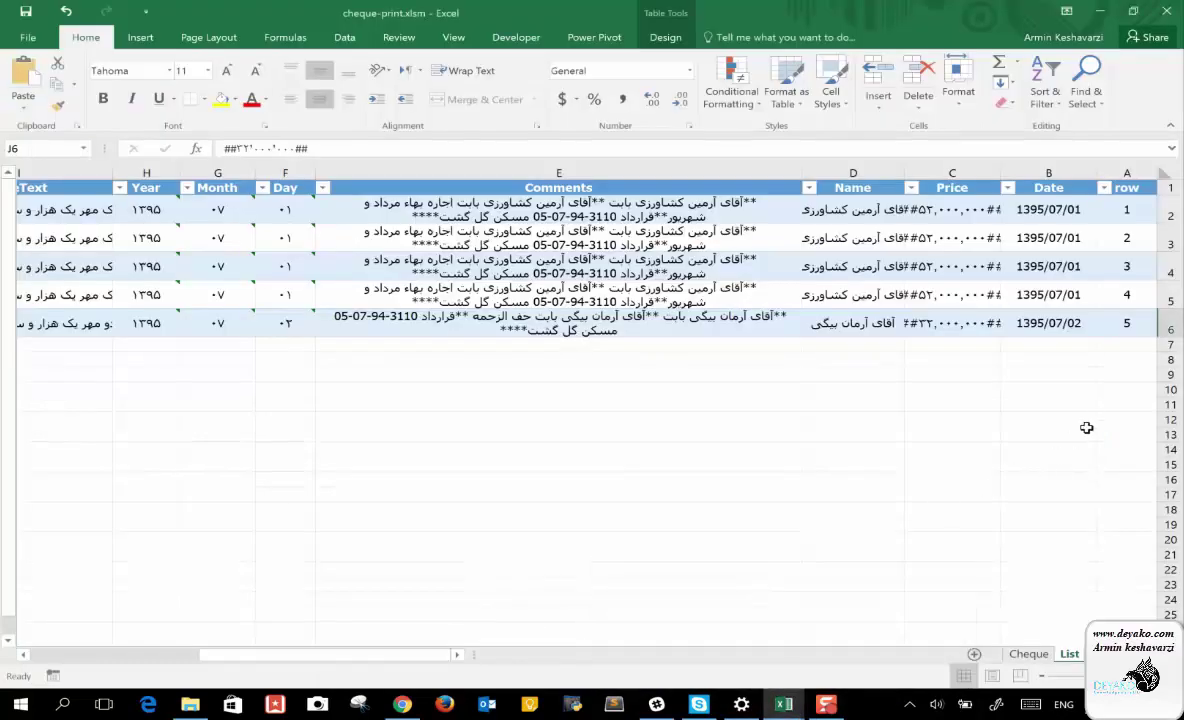
{"action": "left_click_drag", "start_coordinate": [1048, 419], "coordinate": [640, 588]}
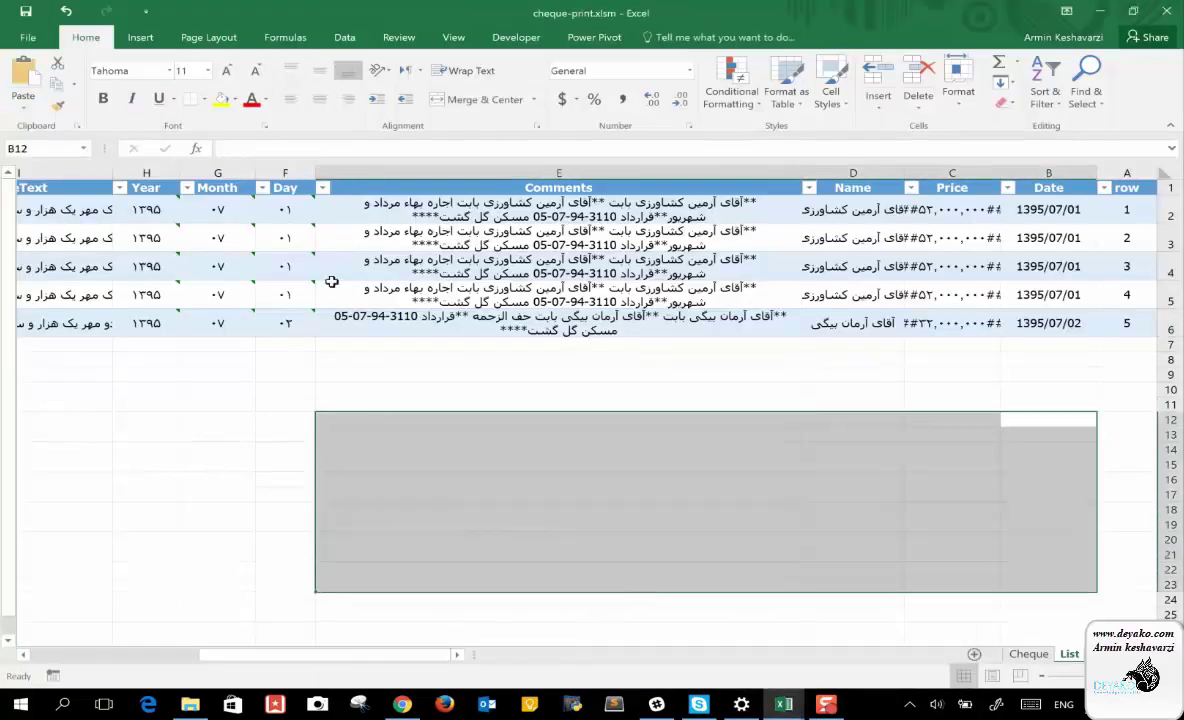
{"action": "left_click", "coordinate": [137, 42]}
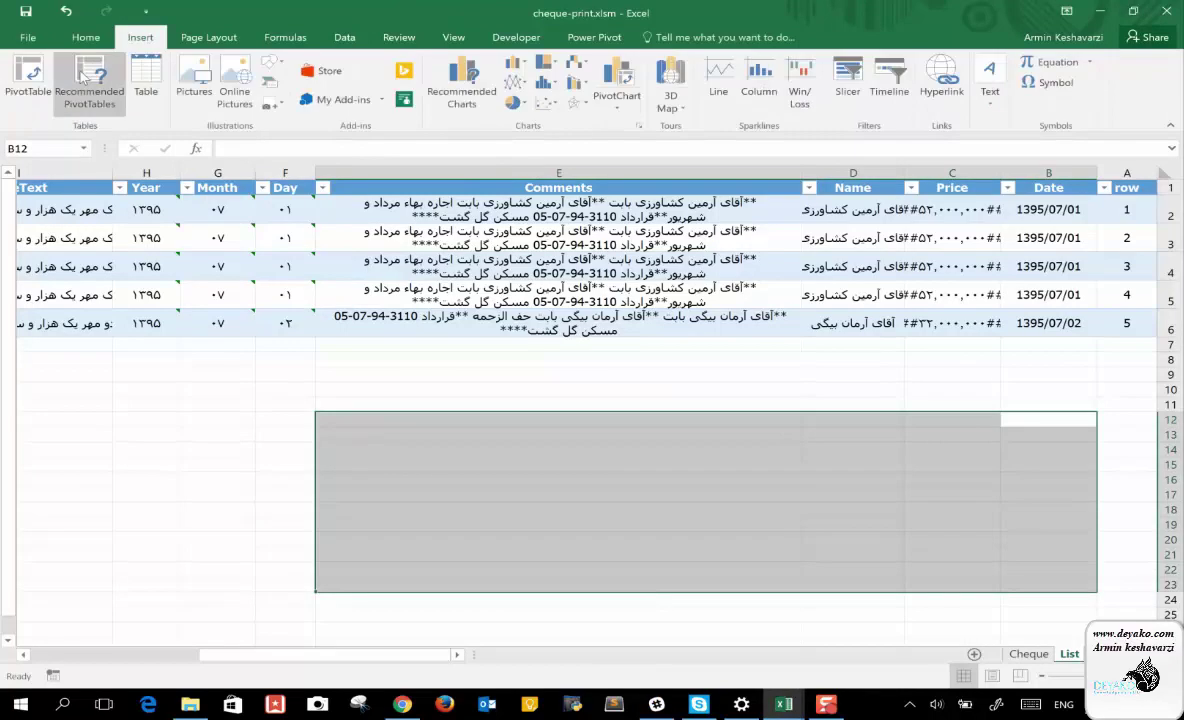
{"action": "left_click", "coordinate": [146, 80]}
{"action": "left_click", "coordinate": [428, 447]}
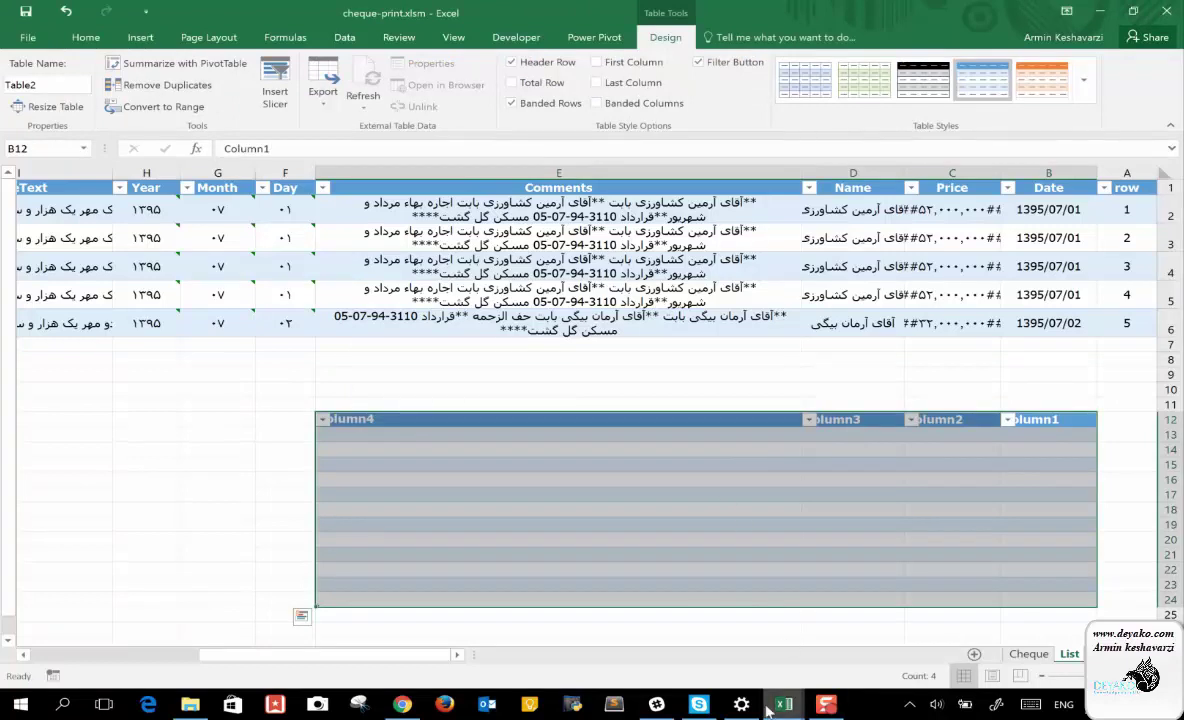
Highlight the table name ChequesLists on the Set MyTable line of the code
{"action": "mouse_move", "coordinate": [782, 705]}
{"action": "left_click", "coordinate": [845, 643]}
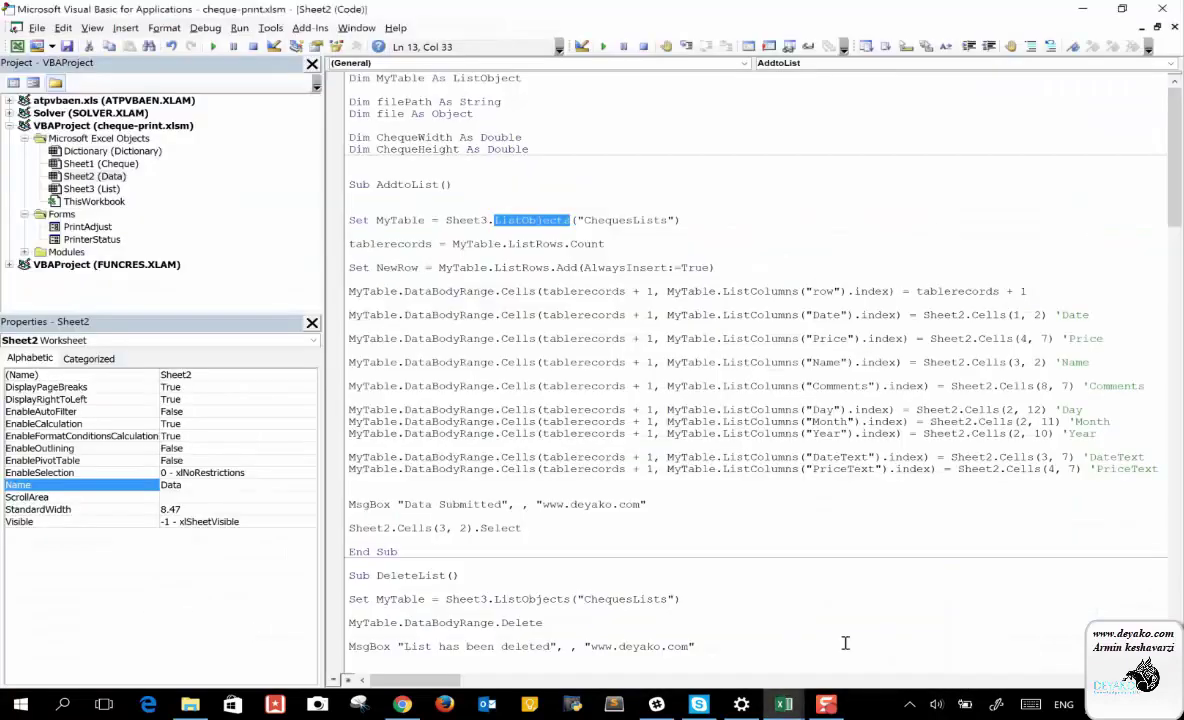
{"action": "double_click", "coordinate": [635, 220]}
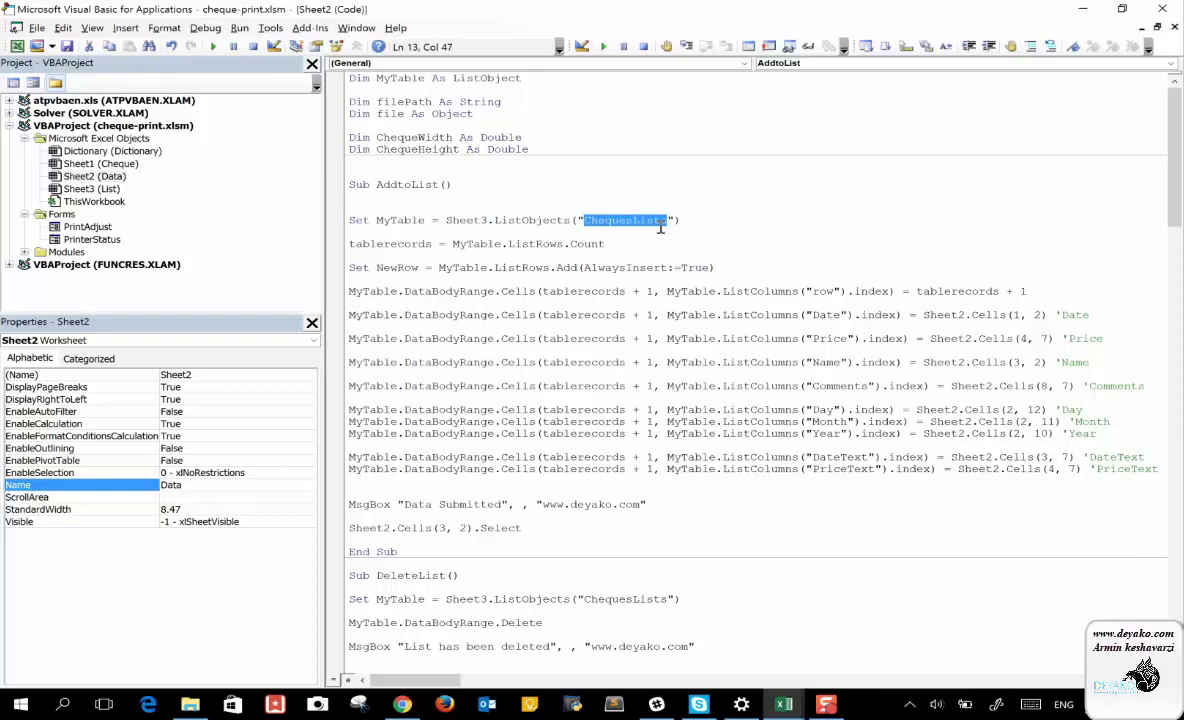
{"action": "left_click", "coordinate": [396, 220]}
{"action": "left_click_drag", "start_coordinate": [690, 220], "coordinate": [473, 220]}
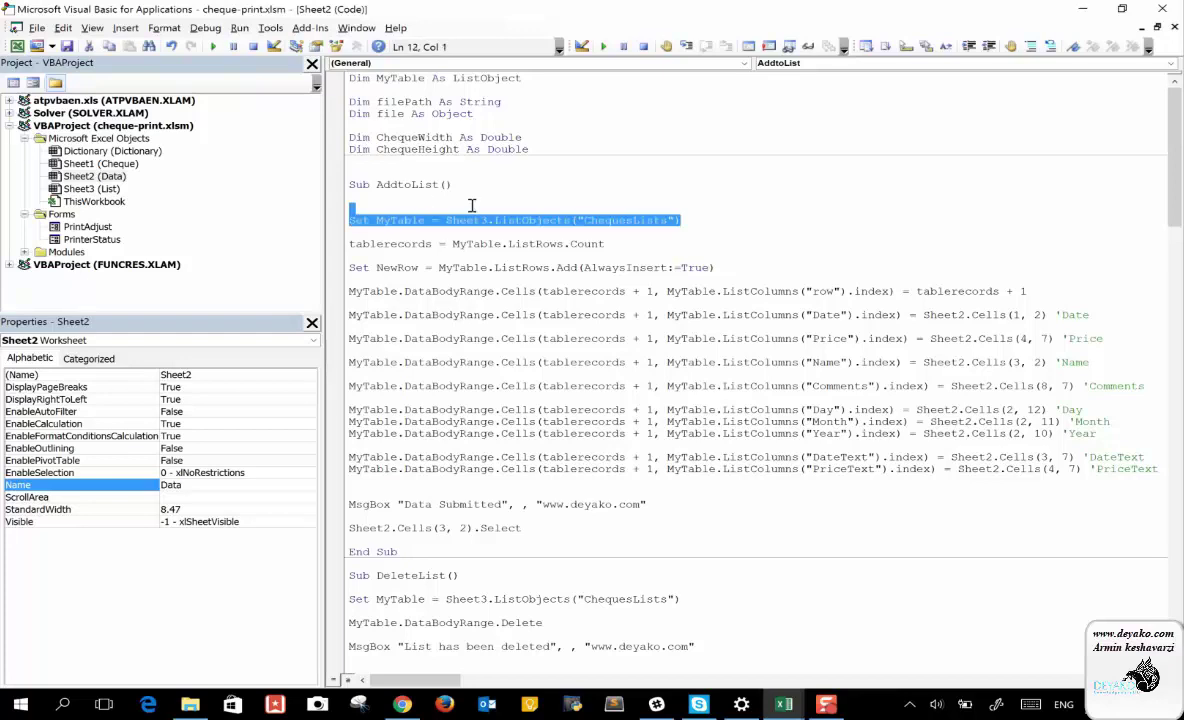
{"action": "double_click", "coordinate": [640, 221]}
Bring the workbook's List sheet, showing both tables, back to the front
{"action": "mouse_move", "coordinate": [775, 705]}
{"action": "left_click", "coordinate": [658, 596]}
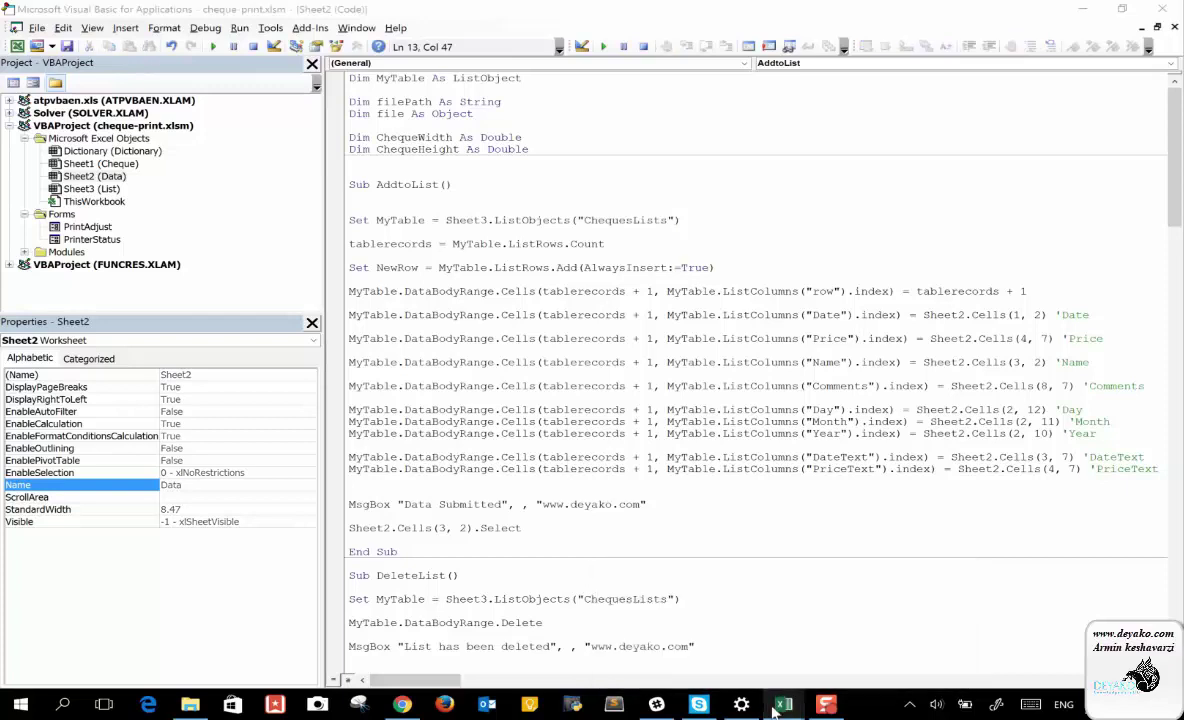
{"action": "mouse_move", "coordinate": [777, 705]}
{"action": "left_click", "coordinate": [670, 600]}
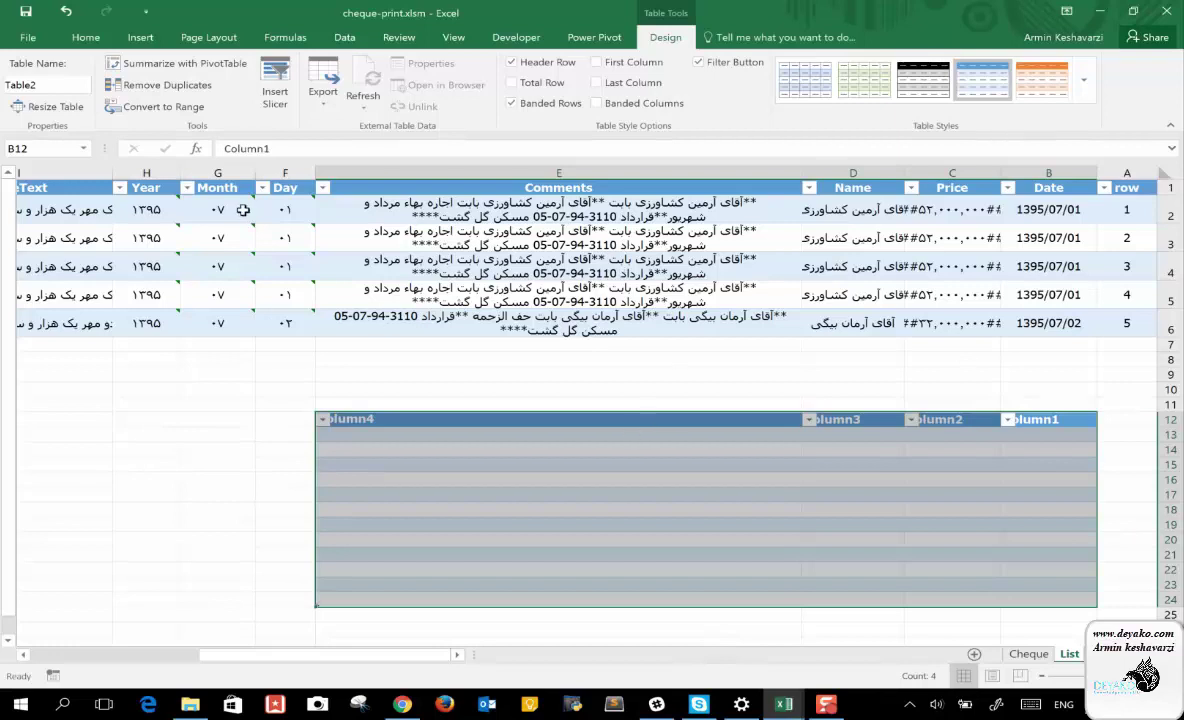
Compare the table names in the Table Name box: ChequesLists above and Table2 below
{"action": "left_click", "coordinate": [41, 85]}
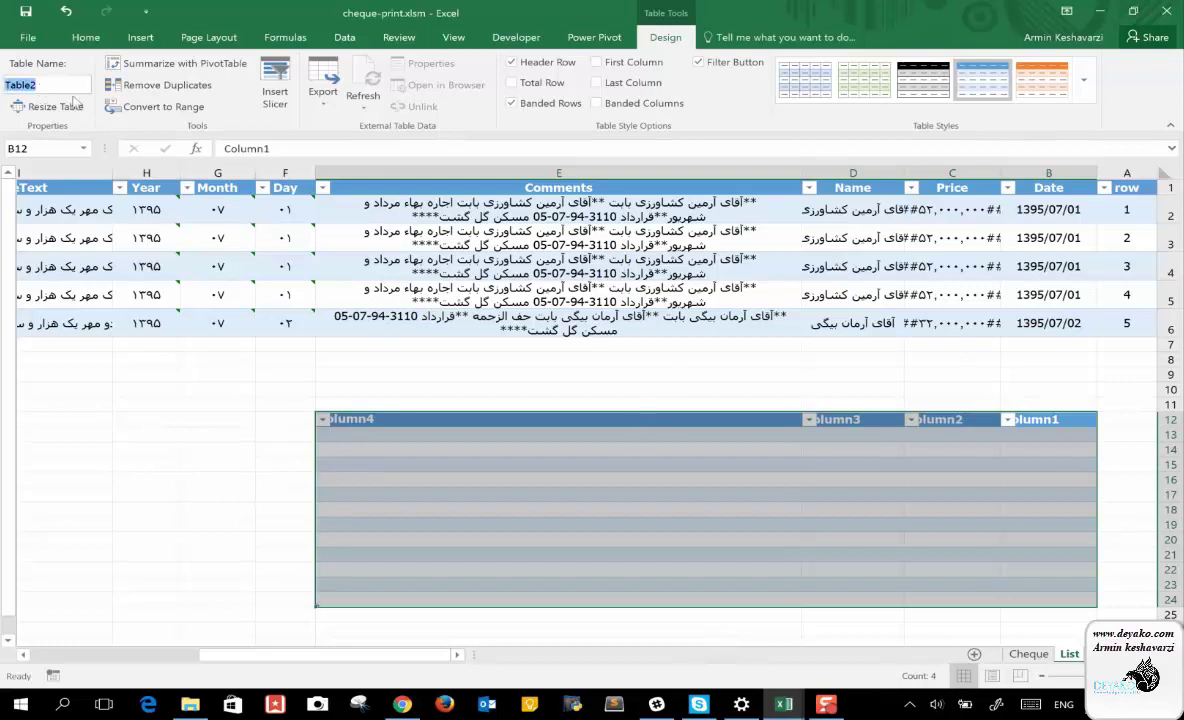
{"action": "left_click", "coordinate": [262, 236]}
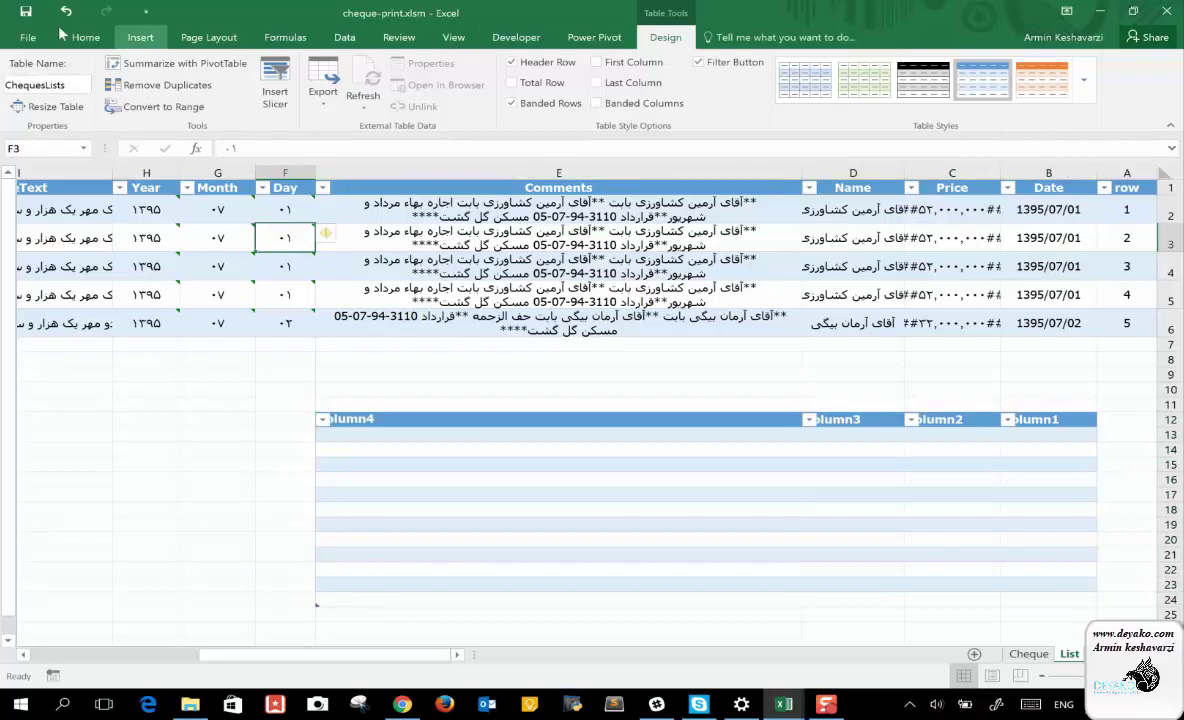
{"action": "left_click", "coordinate": [489, 472]}
{"action": "left_click", "coordinate": [36, 88]}
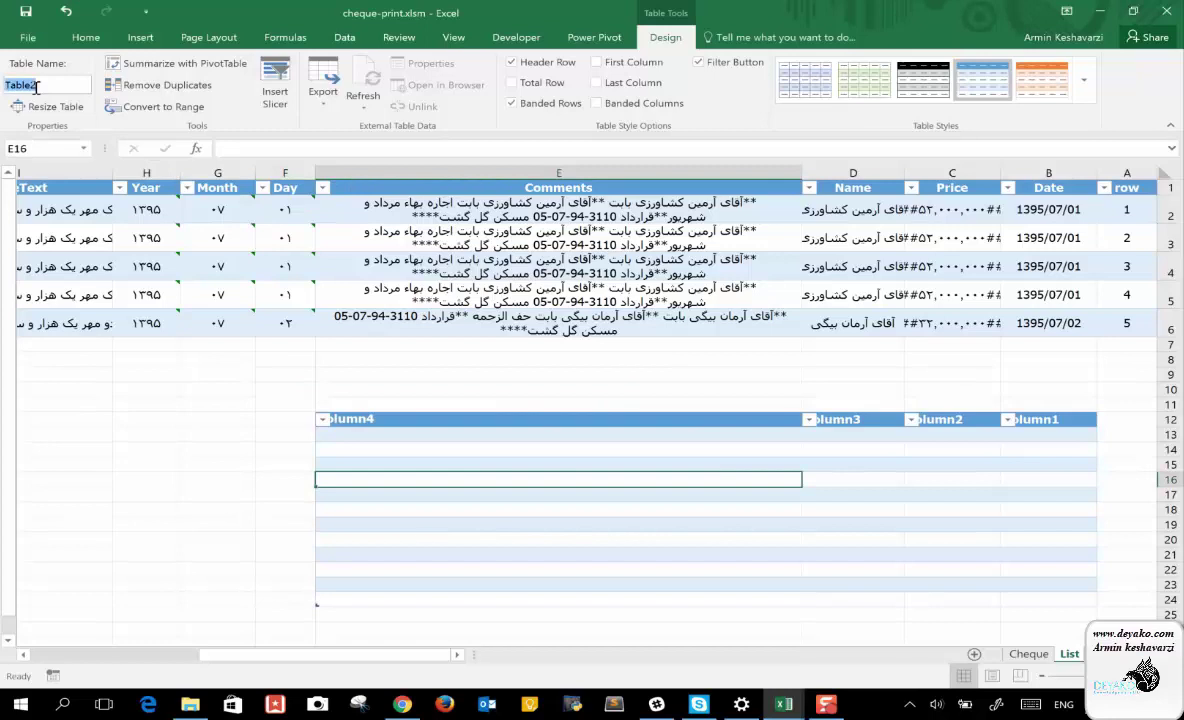
{"action": "type", "text": "chequelisttt"}
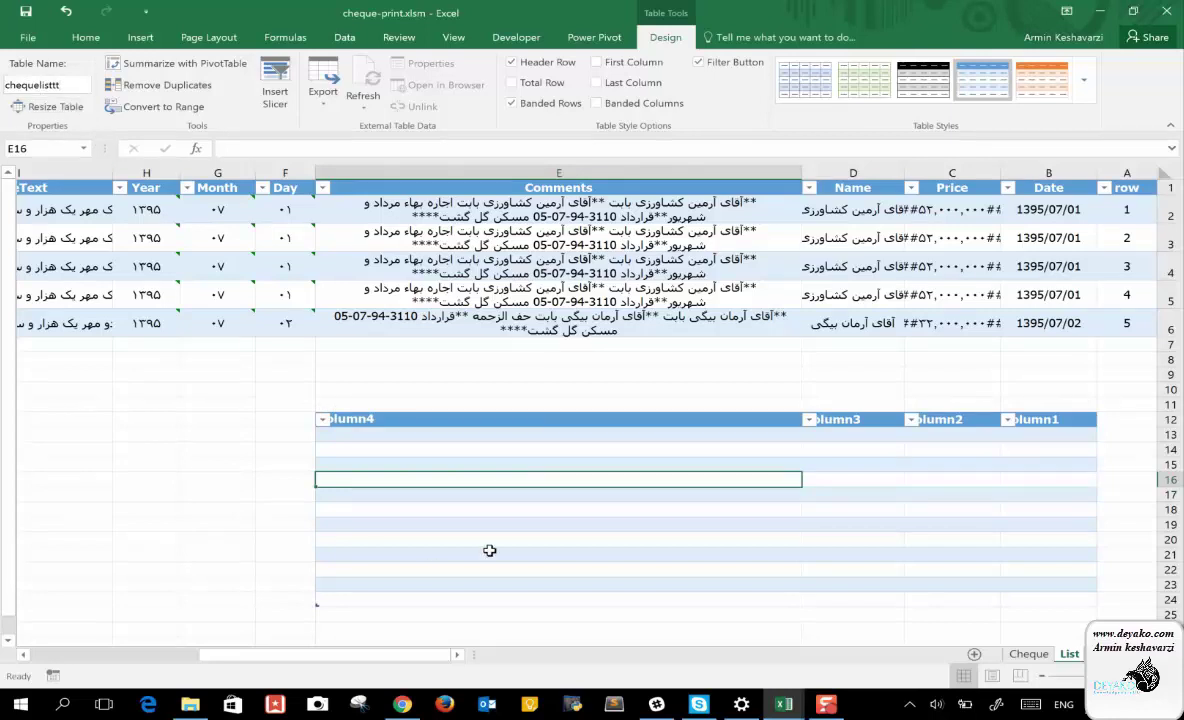
Delete rows 12–24 to remove the empty Table2, then return to the VBA code
{"action": "left_click_drag", "start_coordinate": [1172, 420], "coordinate": [1152, 600]}
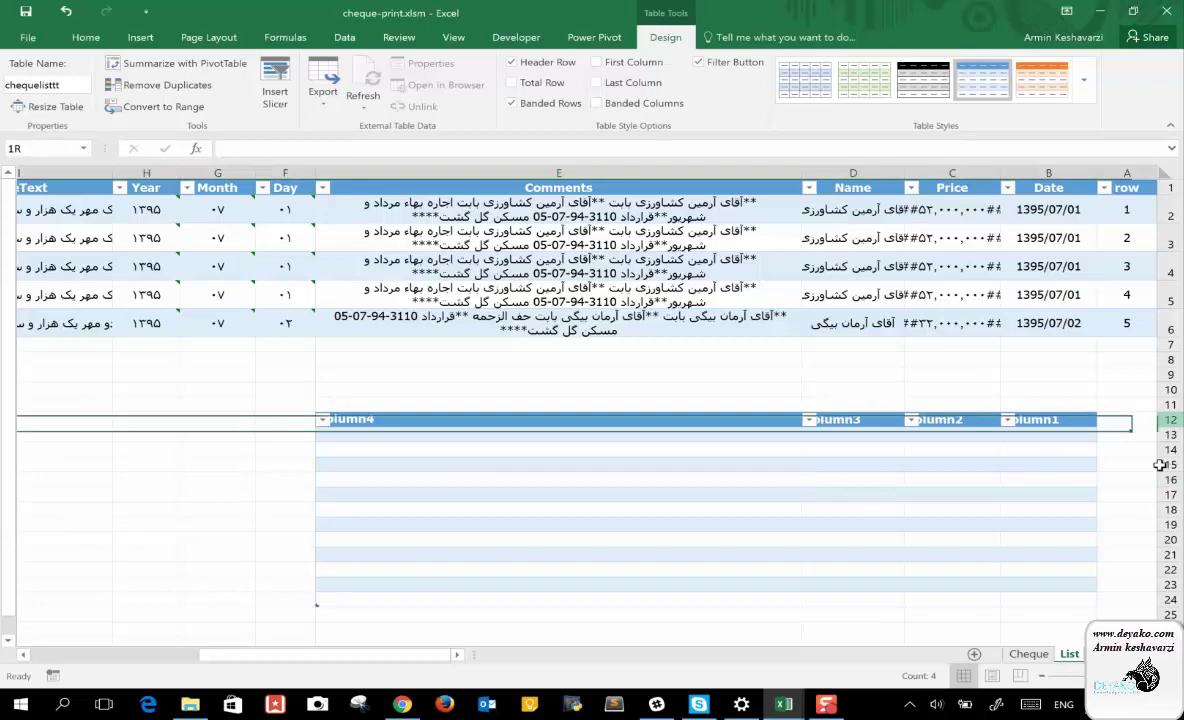
{"action": "right_click", "coordinate": [1170, 553]}
{"action": "left_click", "coordinate": [1110, 452]}
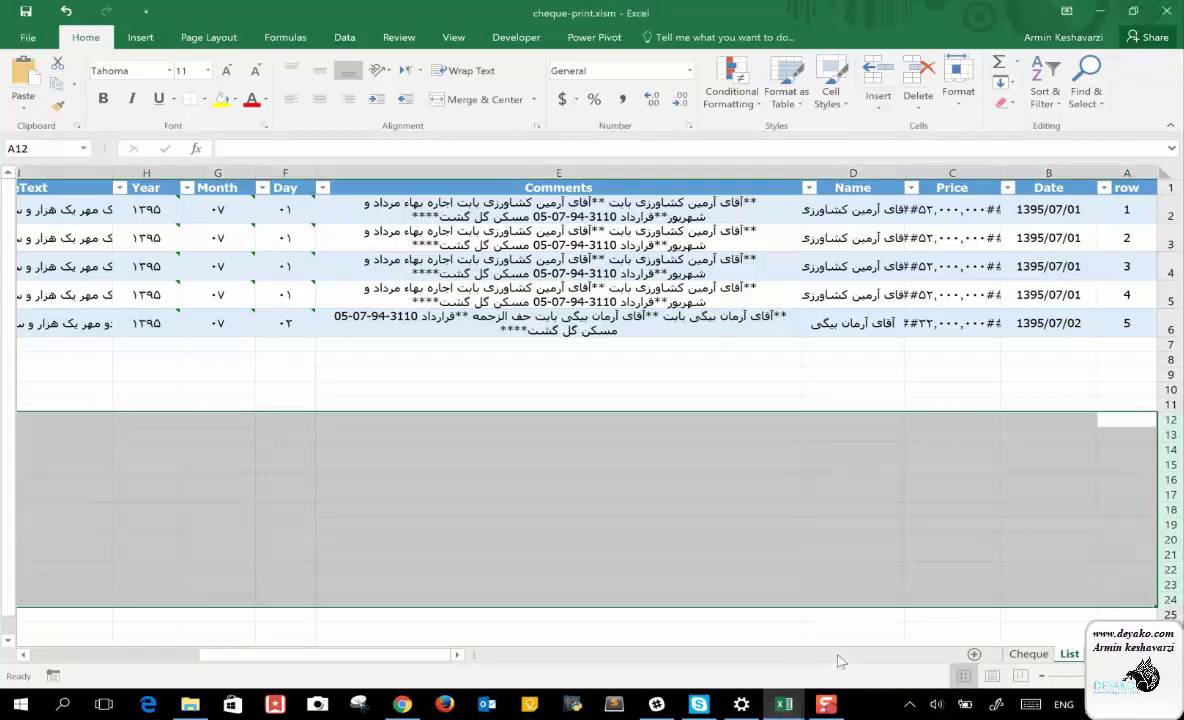
{"action": "left_click", "coordinate": [786, 706]}
{"action": "left_click", "coordinate": [812, 612]}
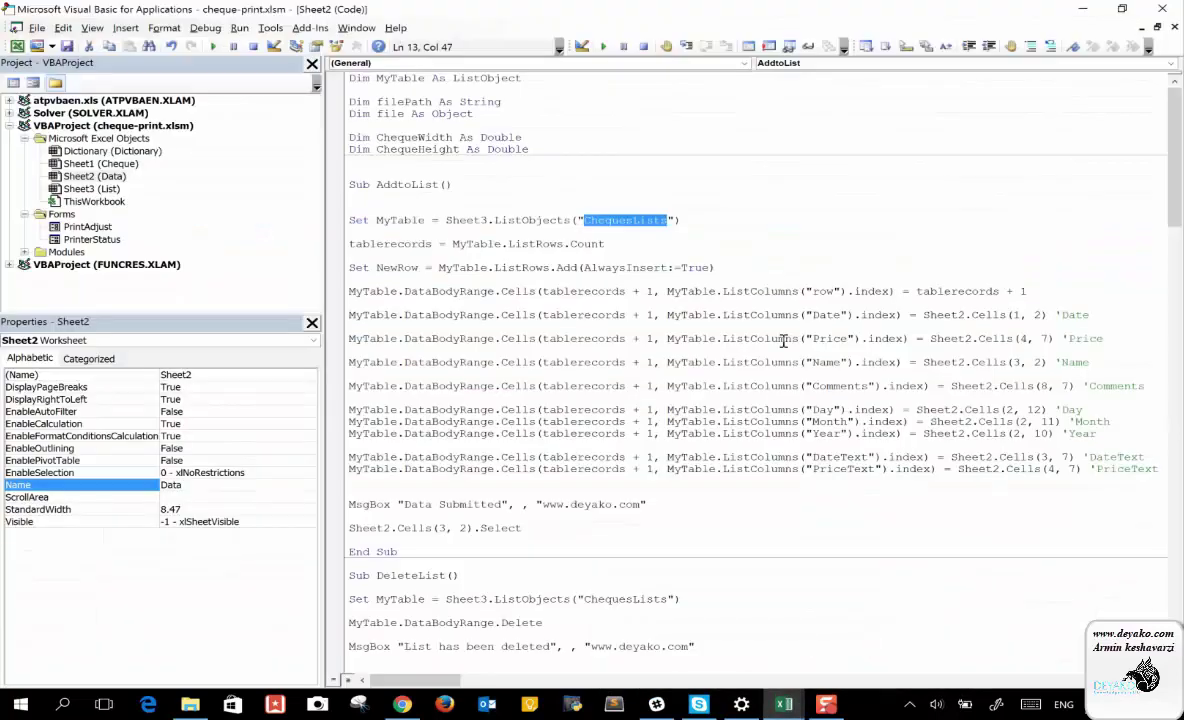
{"action": "left_click_drag", "start_coordinate": [447, 219], "coordinate": [682, 220]}
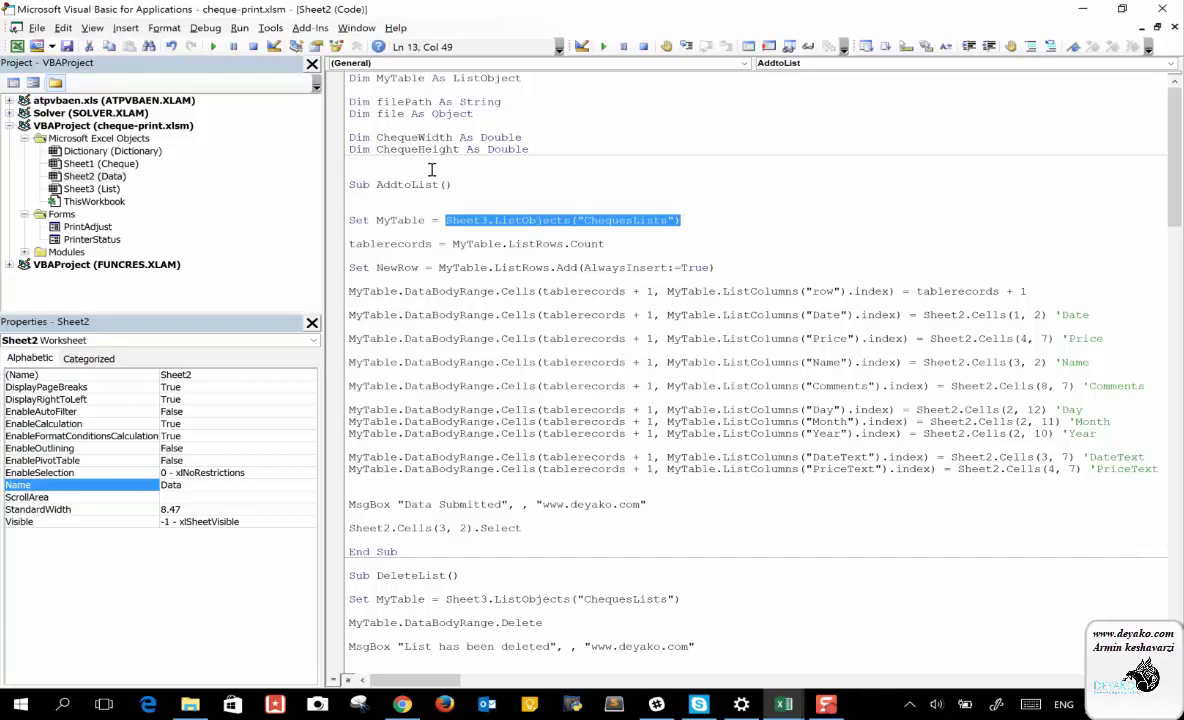
{"action": "double_click", "coordinate": [395, 221]}
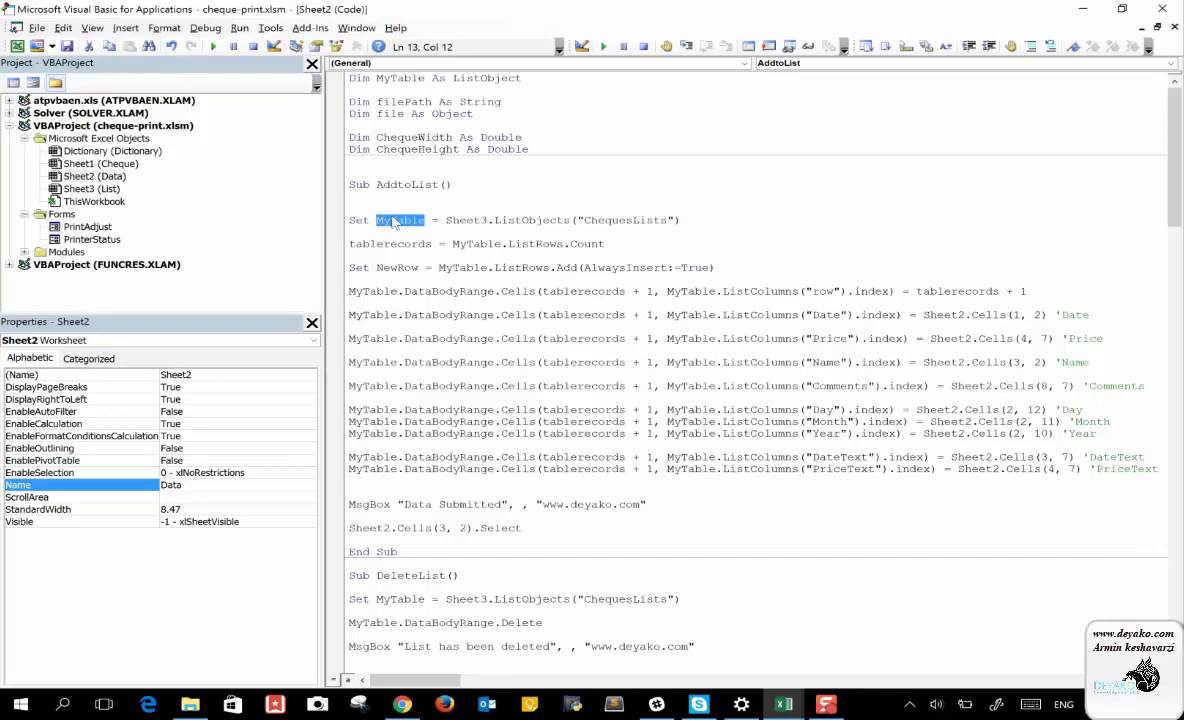
{"action": "double_click", "coordinate": [358, 222]}
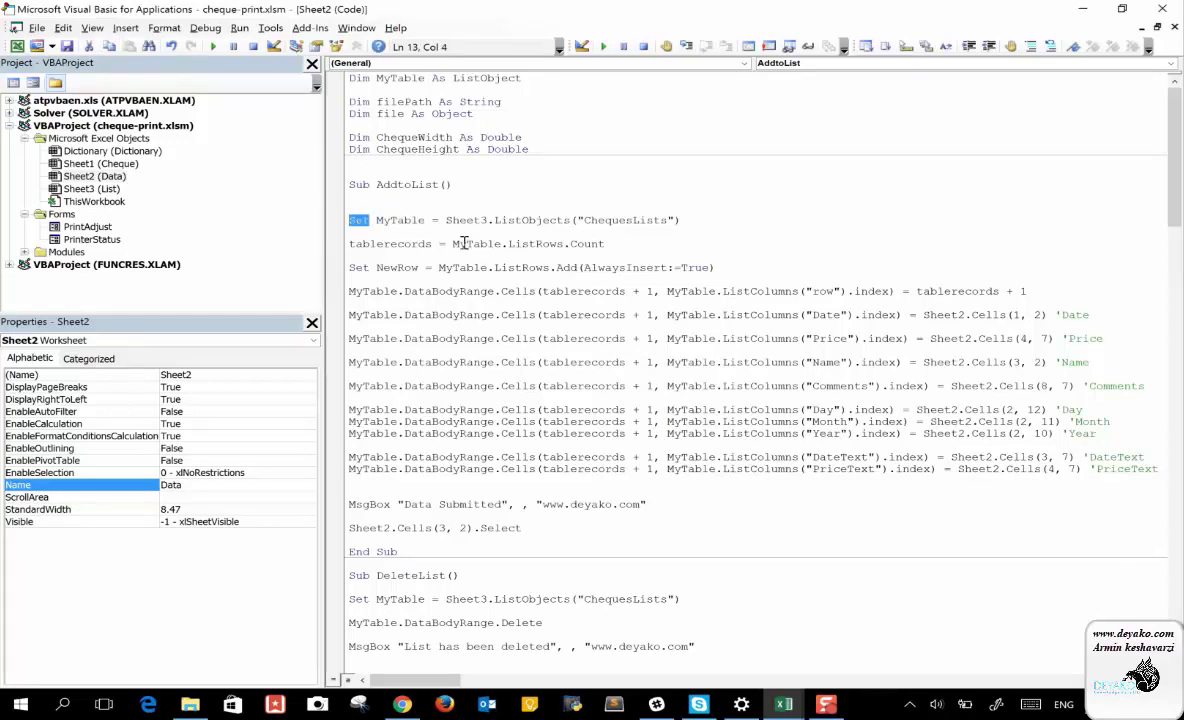
{"action": "double_click", "coordinate": [385, 220]}
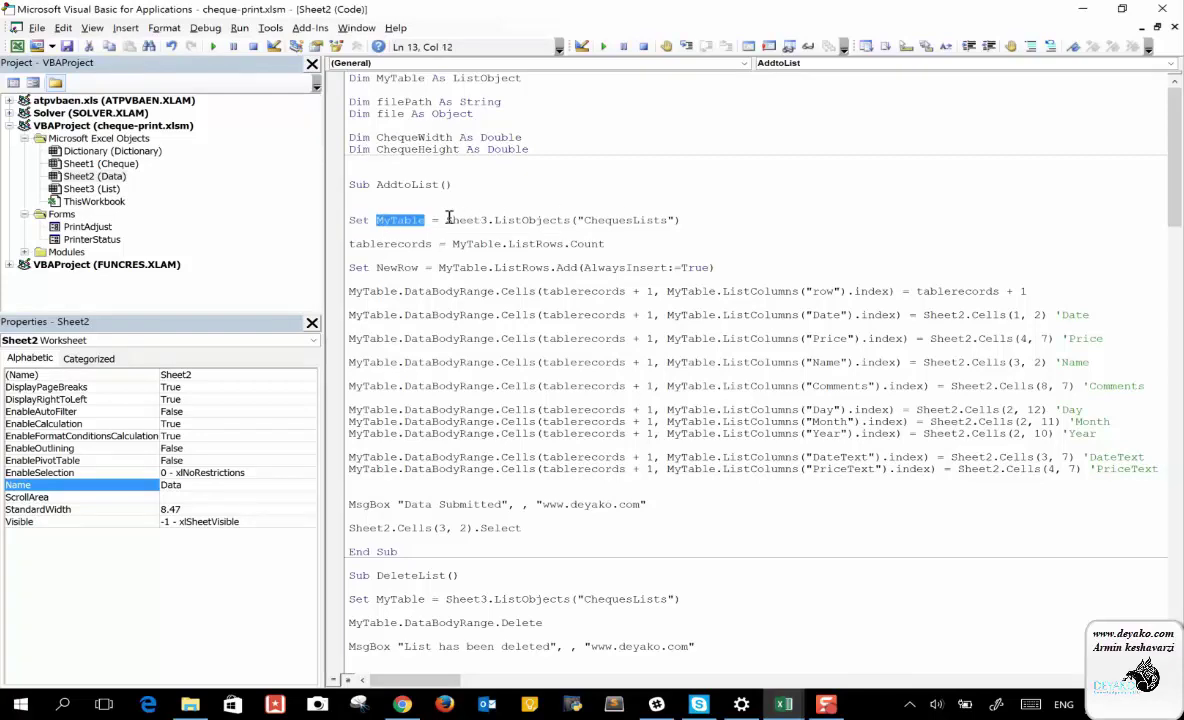
{"action": "mouse_move", "coordinate": [447, 219]}
{"action": "left_mouse_down"}
{"action": "mouse_move", "coordinate": [681, 208]}
{"action": "mouse_move", "coordinate": [681, 219]}
{"action": "left_mouse_up"}
{"action": "double_click", "coordinate": [401, 220]}
{"action": "left_click", "coordinate": [410, 244]}
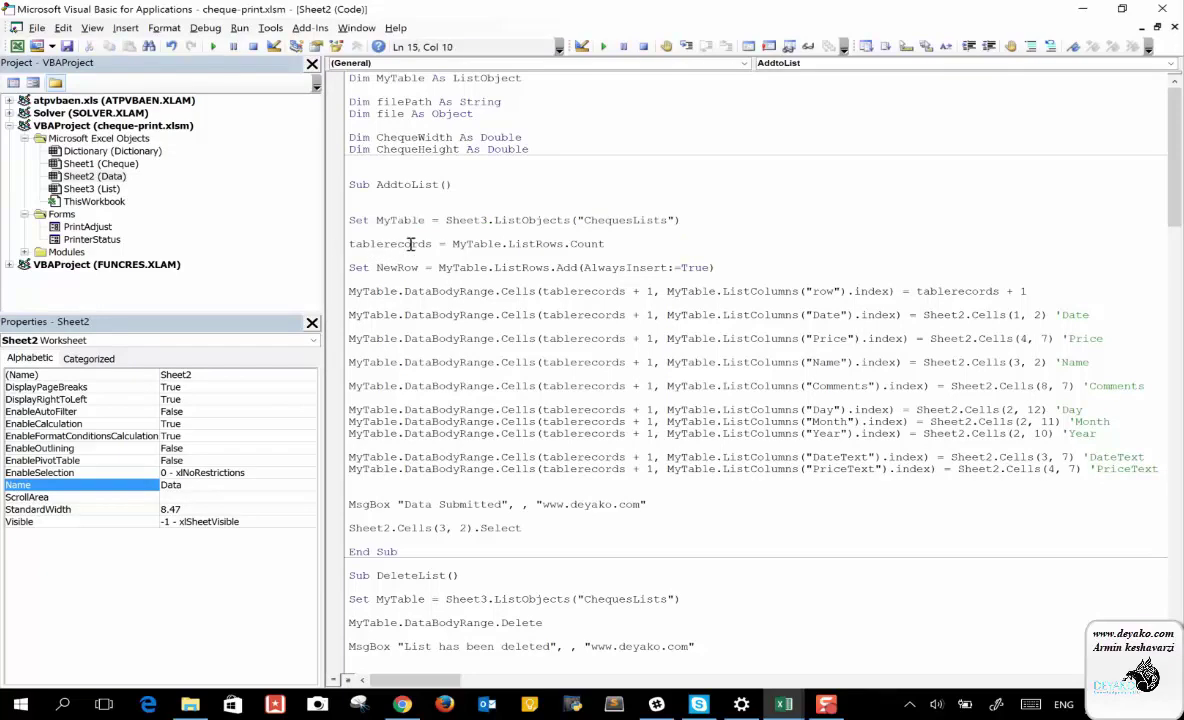
{"action": "double_click", "coordinate": [397, 220]}
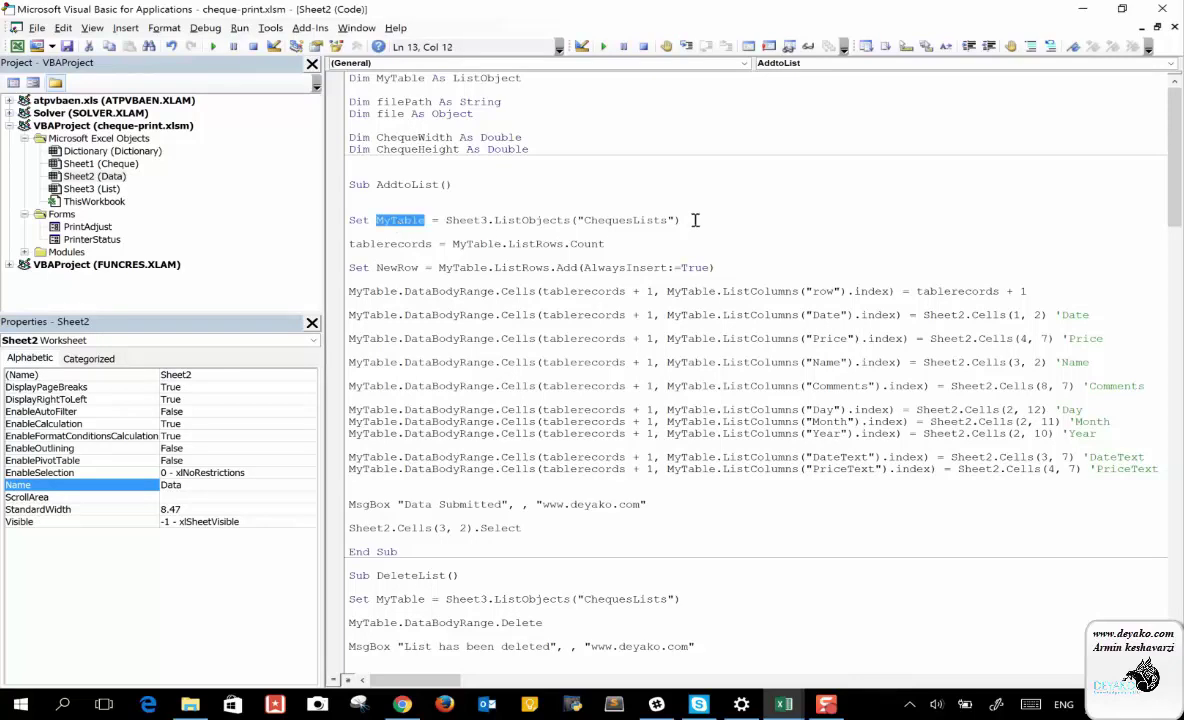
{"action": "left_click_drag", "start_coordinate": [681, 220], "coordinate": [674, 220]}
{"action": "left_click_drag", "start_coordinate": [470, 224], "coordinate": [446, 222]}
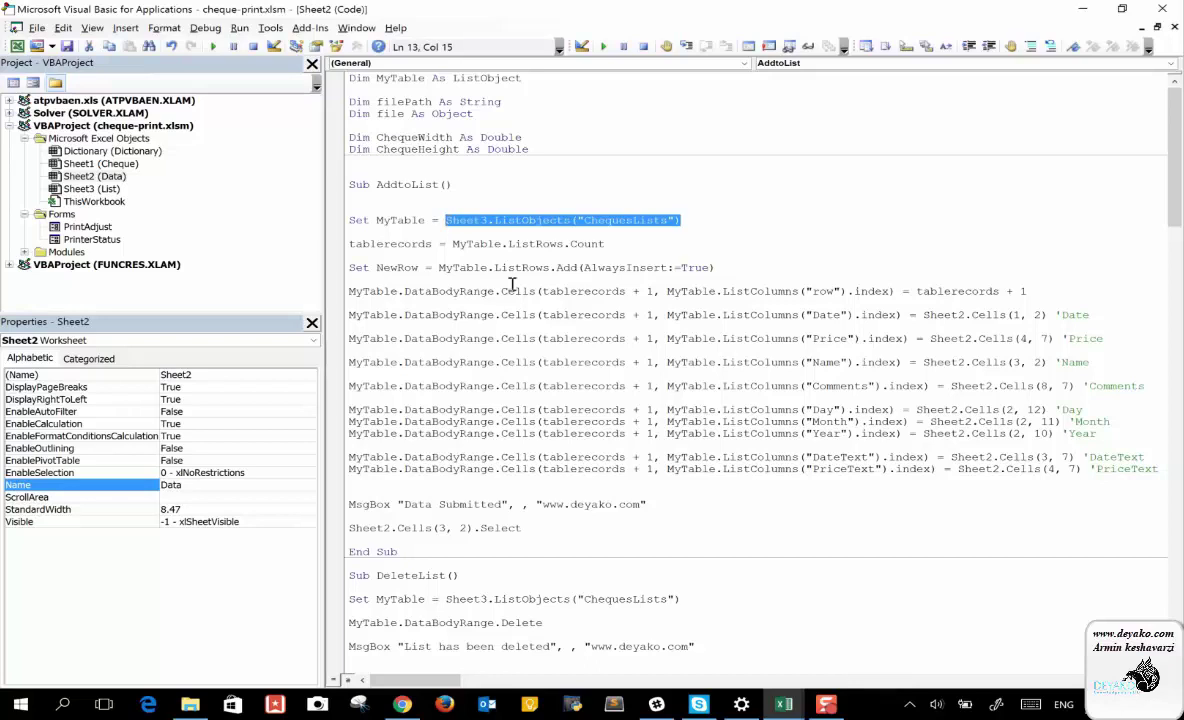
{"action": "double_click", "coordinate": [617, 222]}
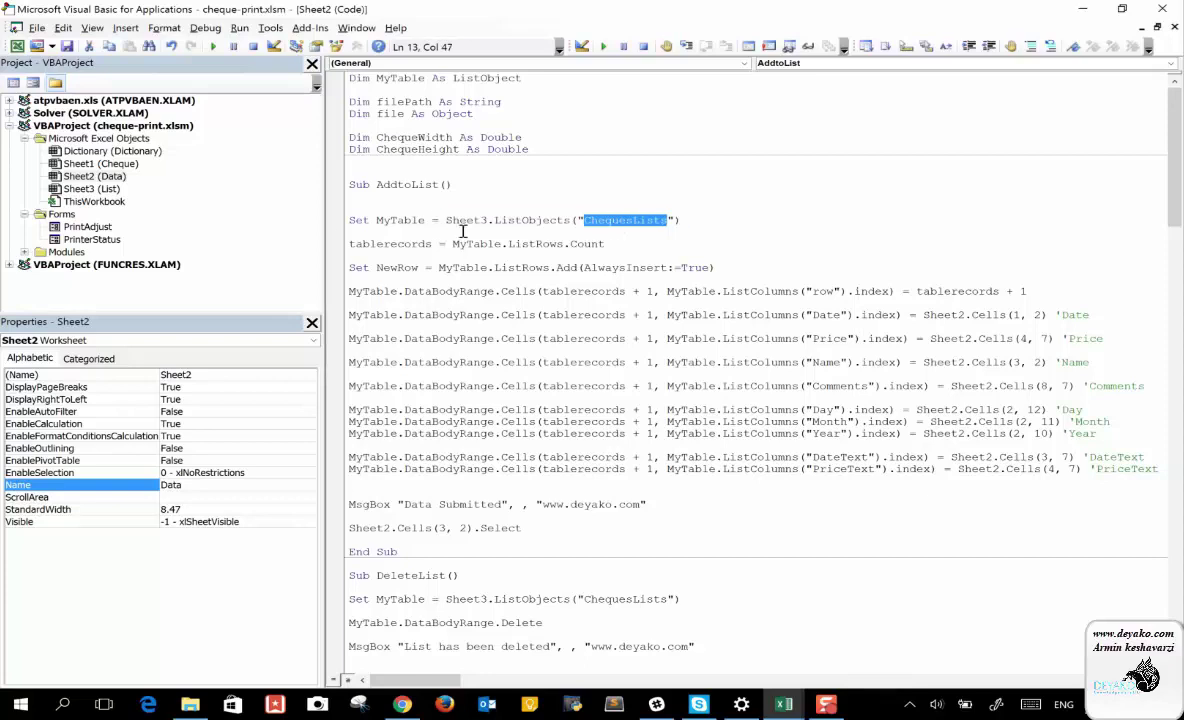
{"action": "left_click", "coordinate": [668, 222]}
{"action": "key", "text": "BackSpace"}
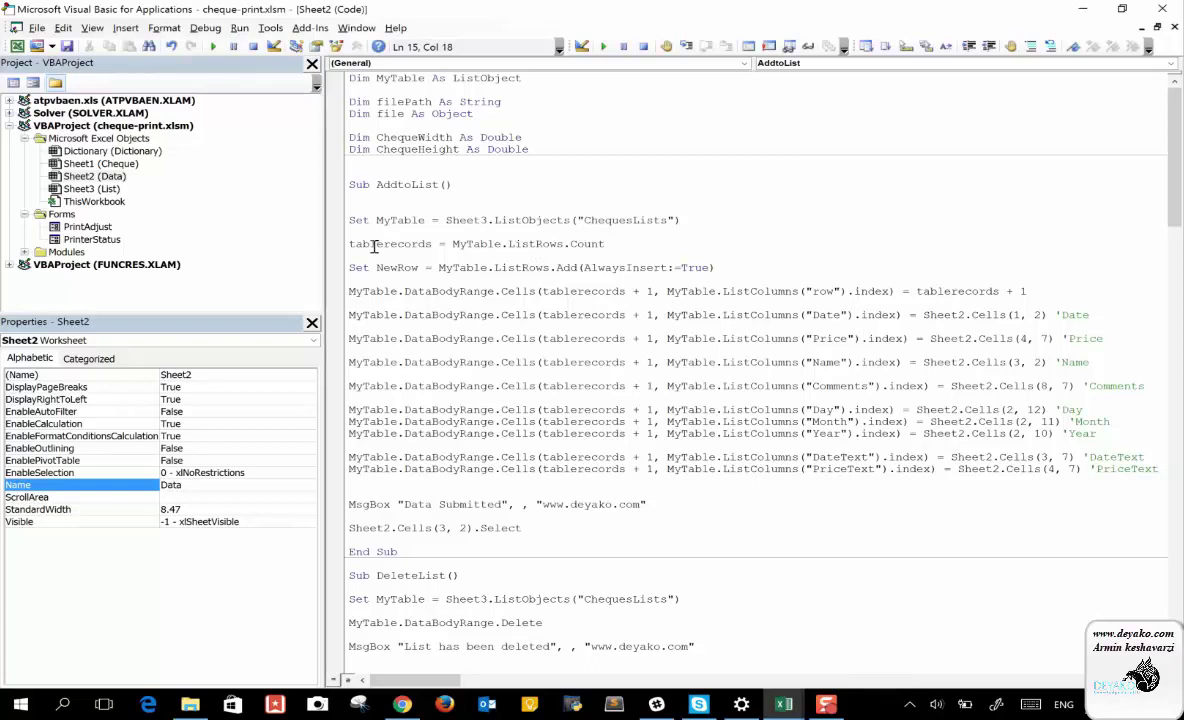
{"action": "double_click", "coordinate": [375, 246]}
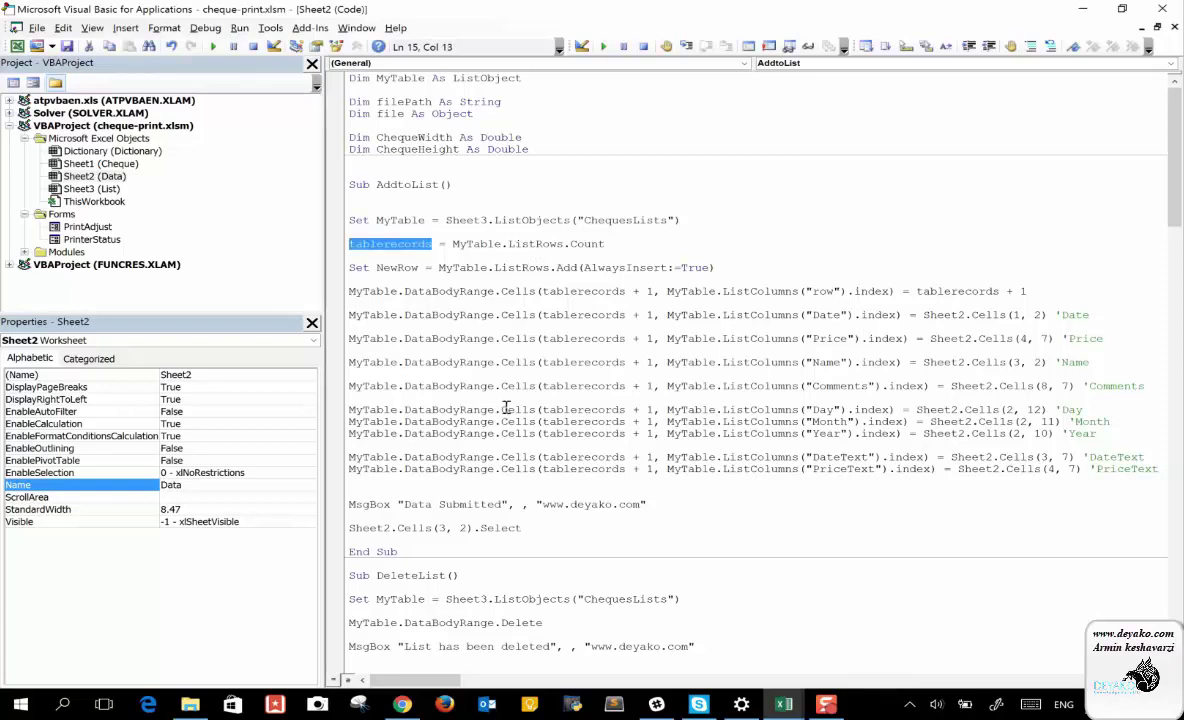
{"action": "left_click", "coordinate": [783, 703]}
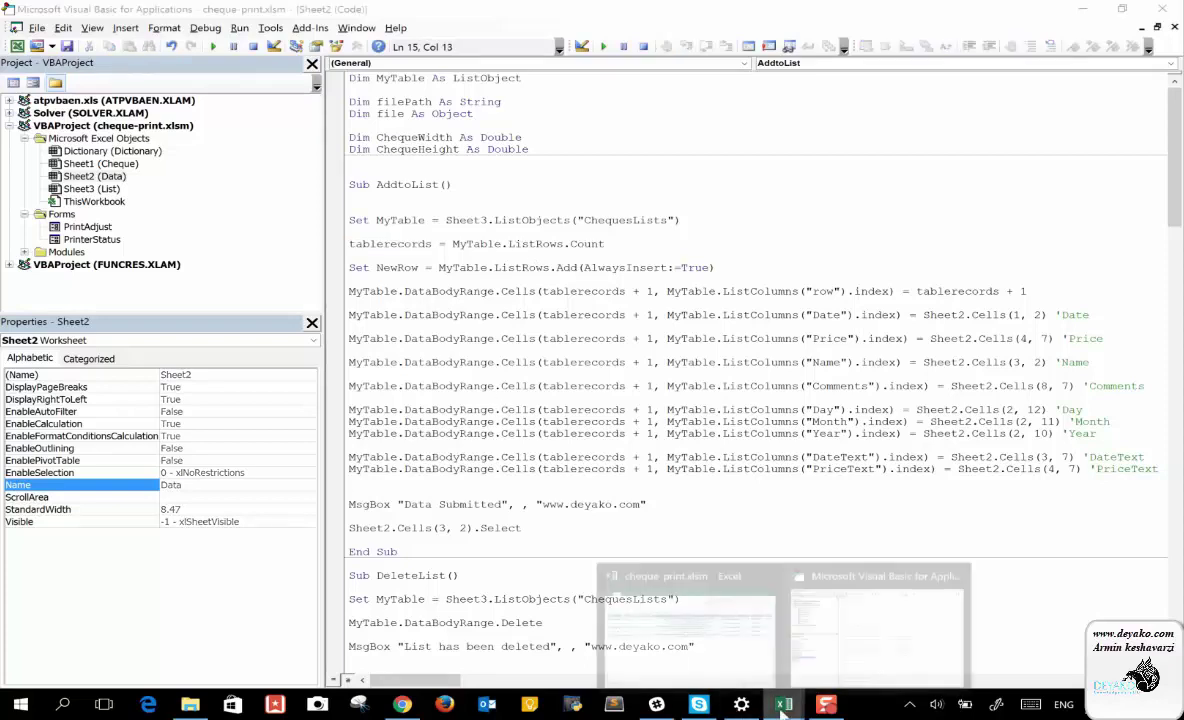
{"action": "left_click", "coordinate": [877, 615]}
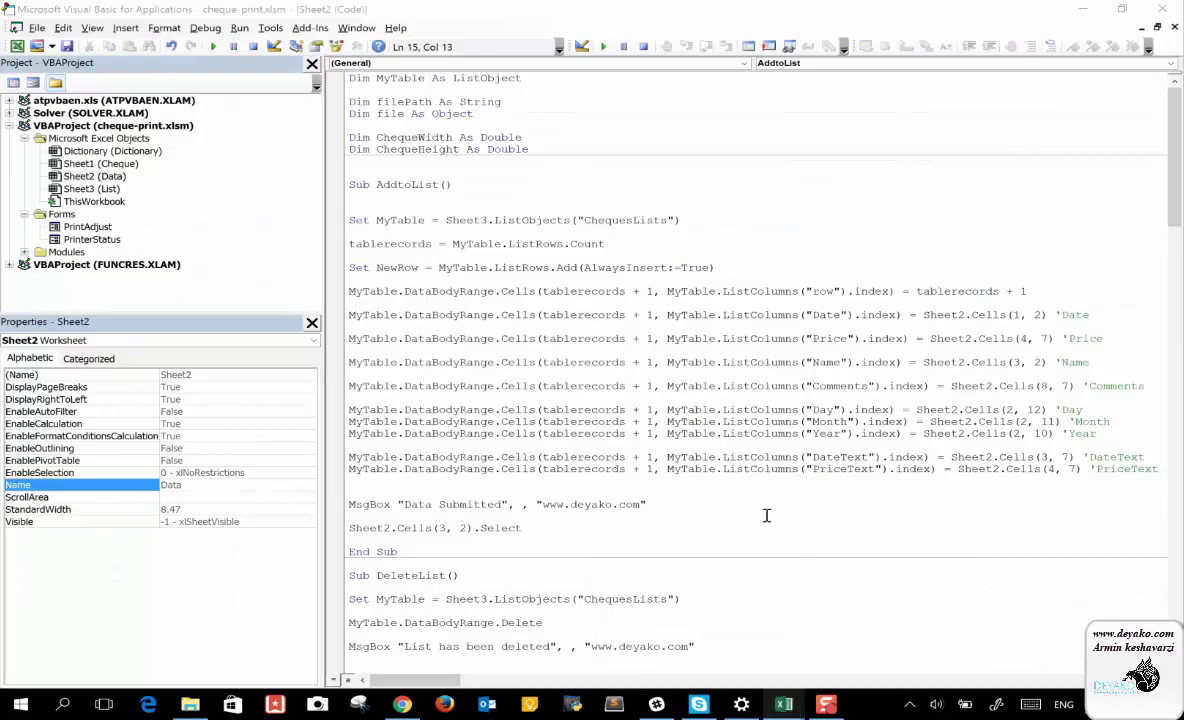
Switch to the List sheet and select the ChequesLists header row and a date cell
{"action": "left_click", "coordinate": [921, 585]}
{"action": "left_click", "coordinate": [783, 703]}
{"action": "left_click", "coordinate": [625, 590]}
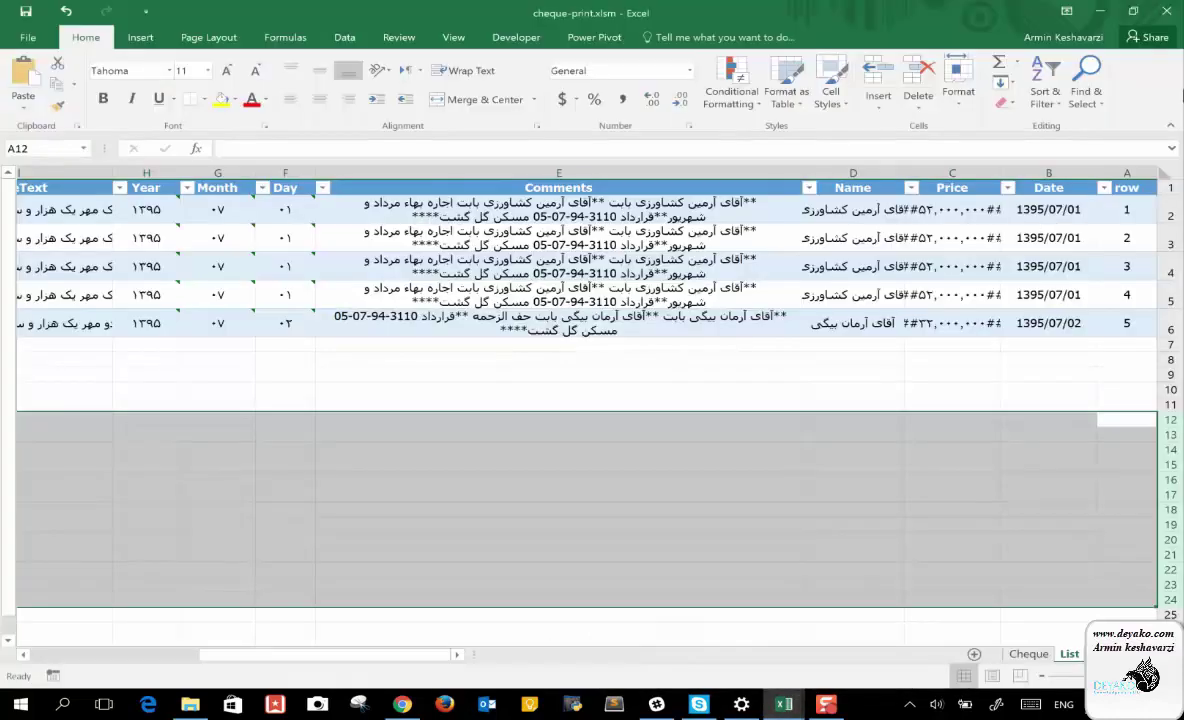
{"action": "left_click_drag", "start_coordinate": [1130, 212], "coordinate": [1135, 323]}
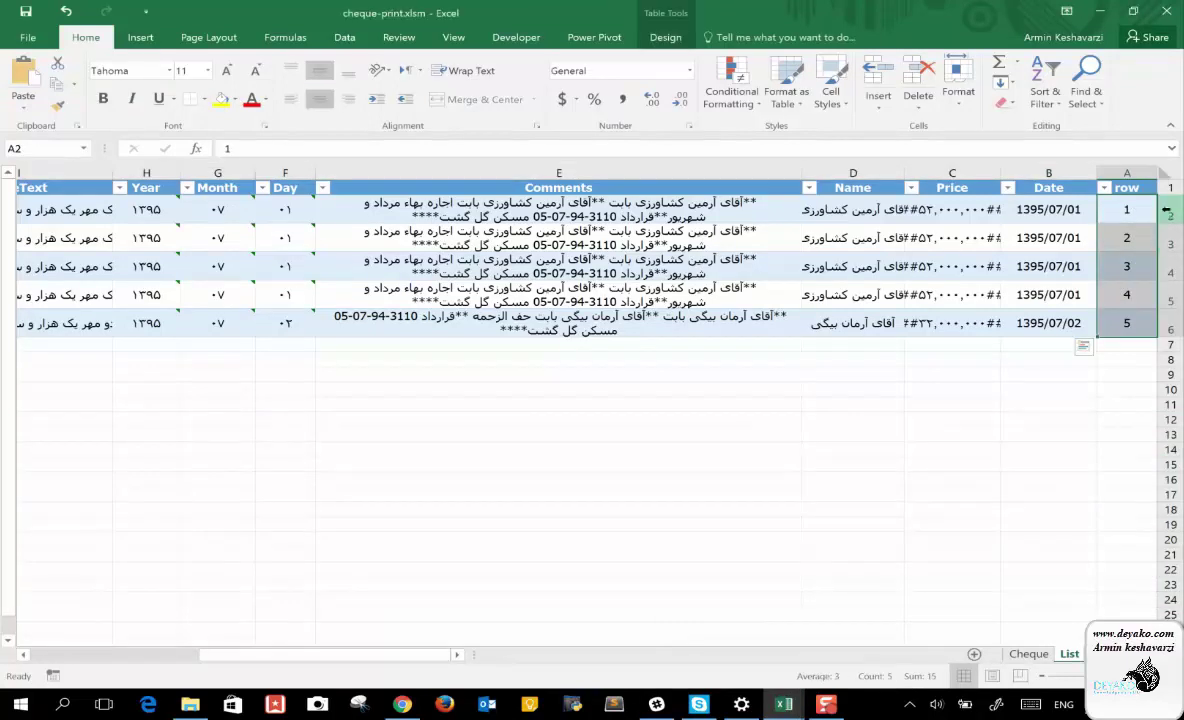
{"action": "left_click", "coordinate": [1162, 187]}
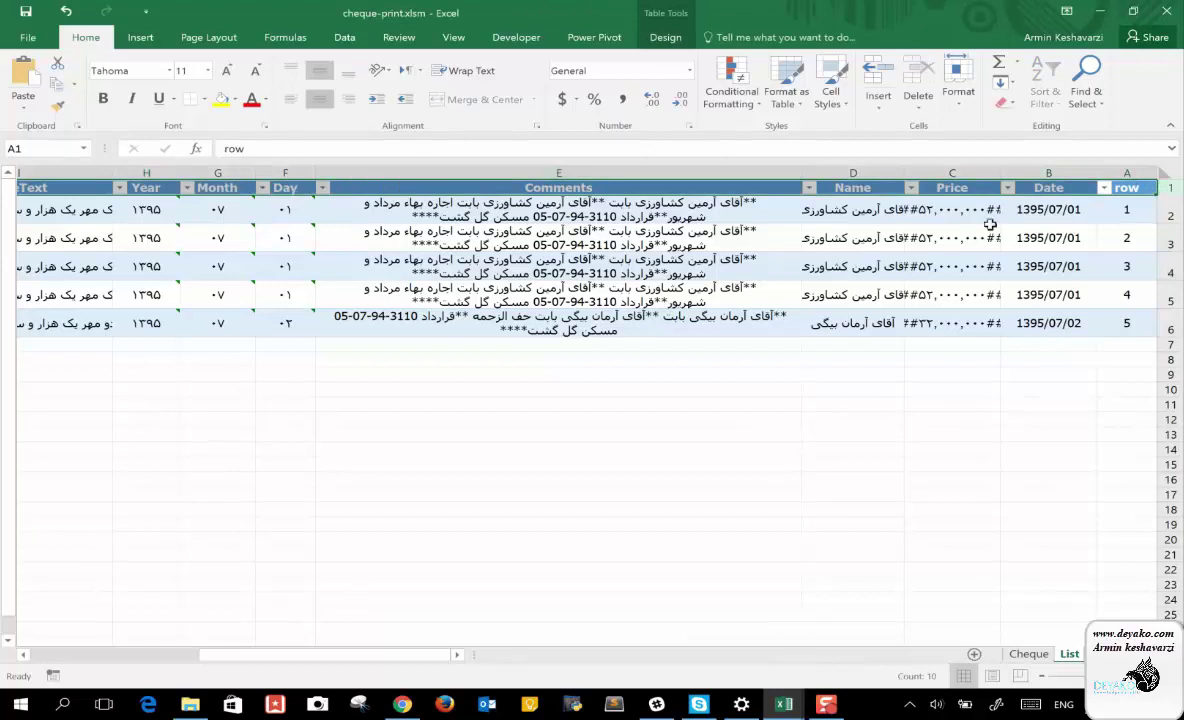
{"action": "left_click", "coordinate": [1067, 284]}
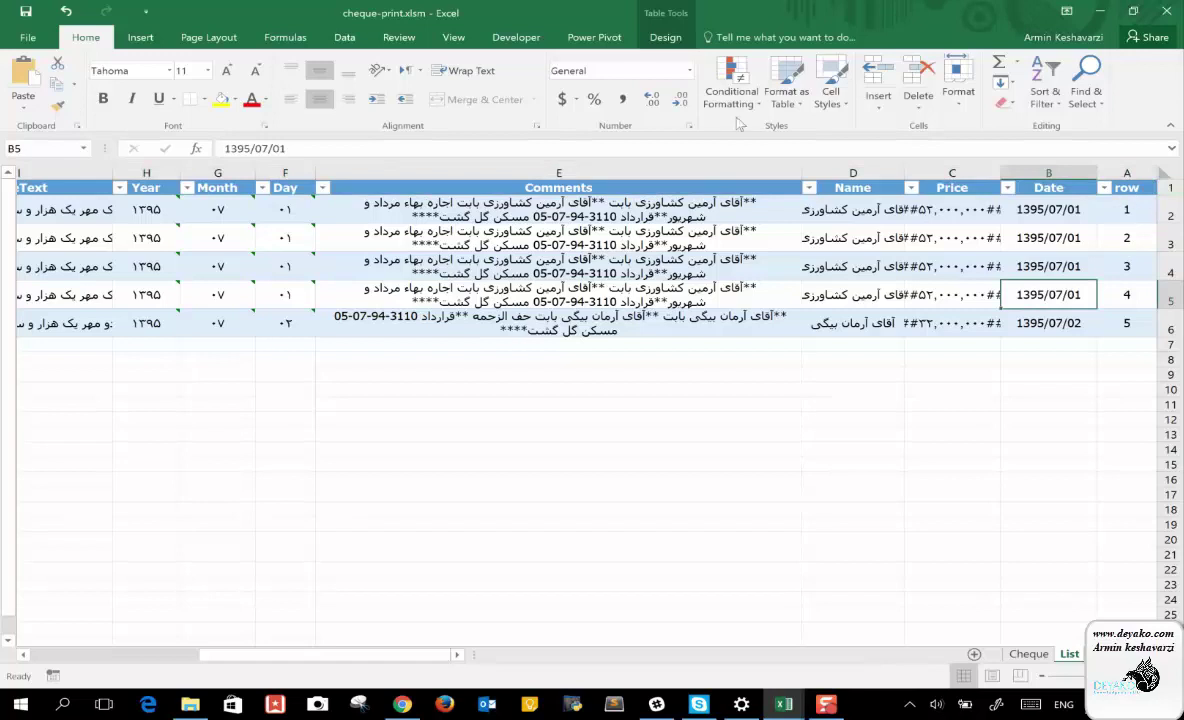
Toggle Total Row, Banded Rows and Header Row, ending with header and banding on, no total row
{"action": "left_click", "coordinate": [660, 37]}
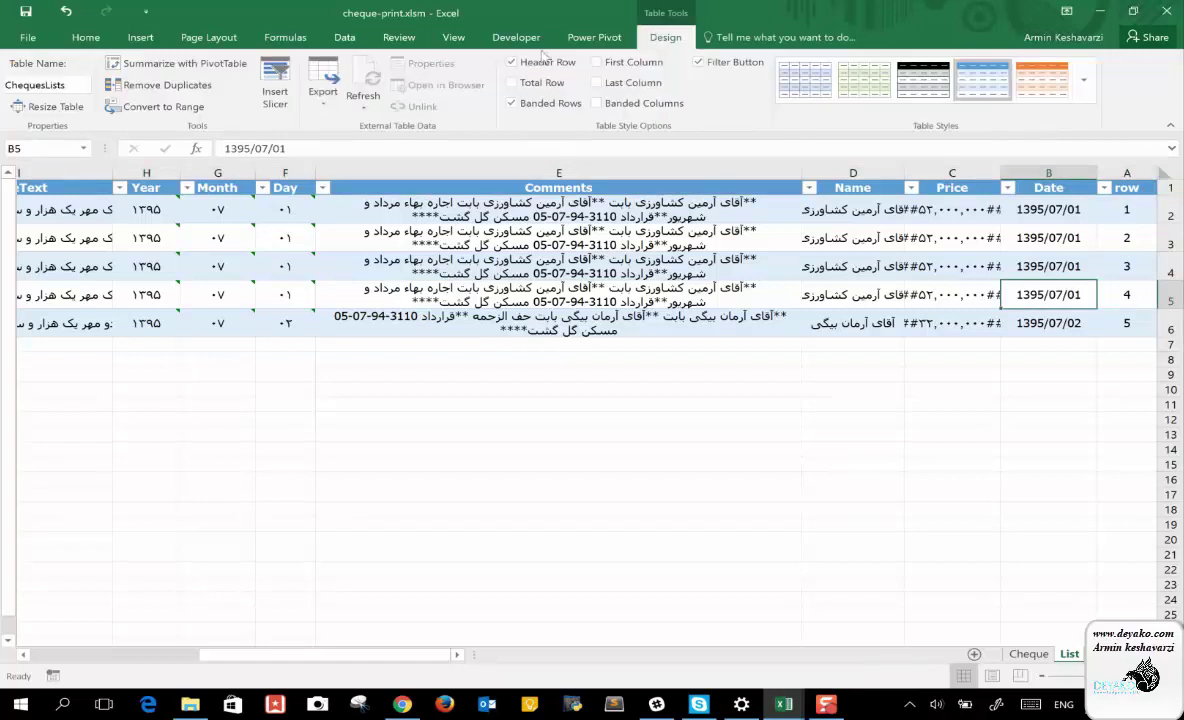
{"action": "left_click", "coordinate": [512, 82]}
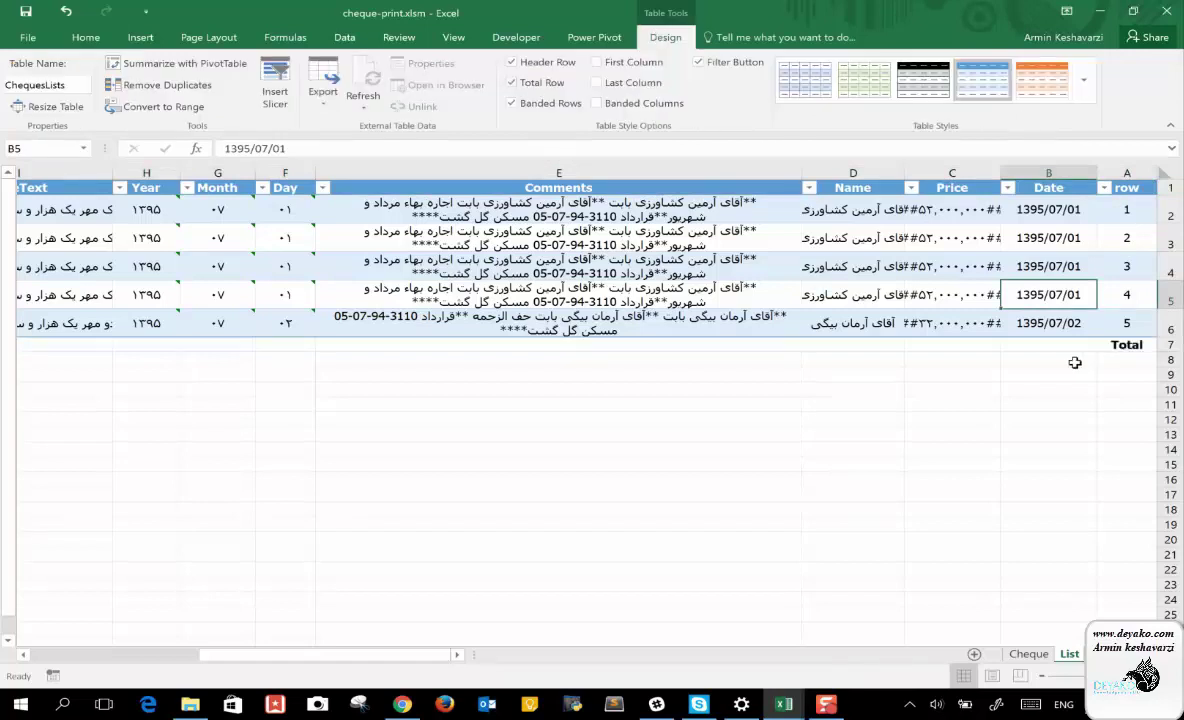
{"action": "left_click", "coordinate": [540, 85]}
{"action": "left_click", "coordinate": [537, 104]}
{"action": "left_click", "coordinate": [537, 104]}
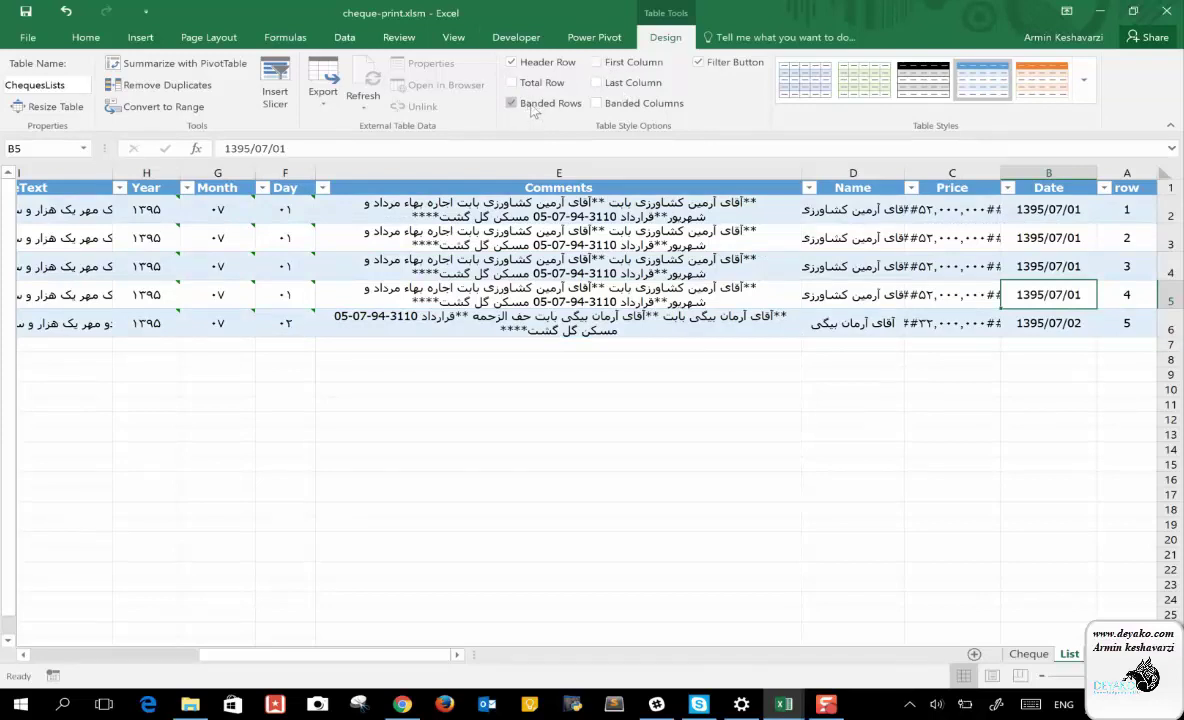
{"action": "left_click", "coordinate": [512, 82]}
{"action": "left_click", "coordinate": [533, 84]}
{"action": "left_click", "coordinate": [526, 66]}
{"action": "left_click", "coordinate": [526, 64]}
{"action": "mouse_move", "coordinate": [784, 704]}
{"action": "left_click", "coordinate": [900, 613]}
{"action": "left_click", "coordinate": [527, 234]}
{"action": "double_click", "coordinate": [541, 243]}
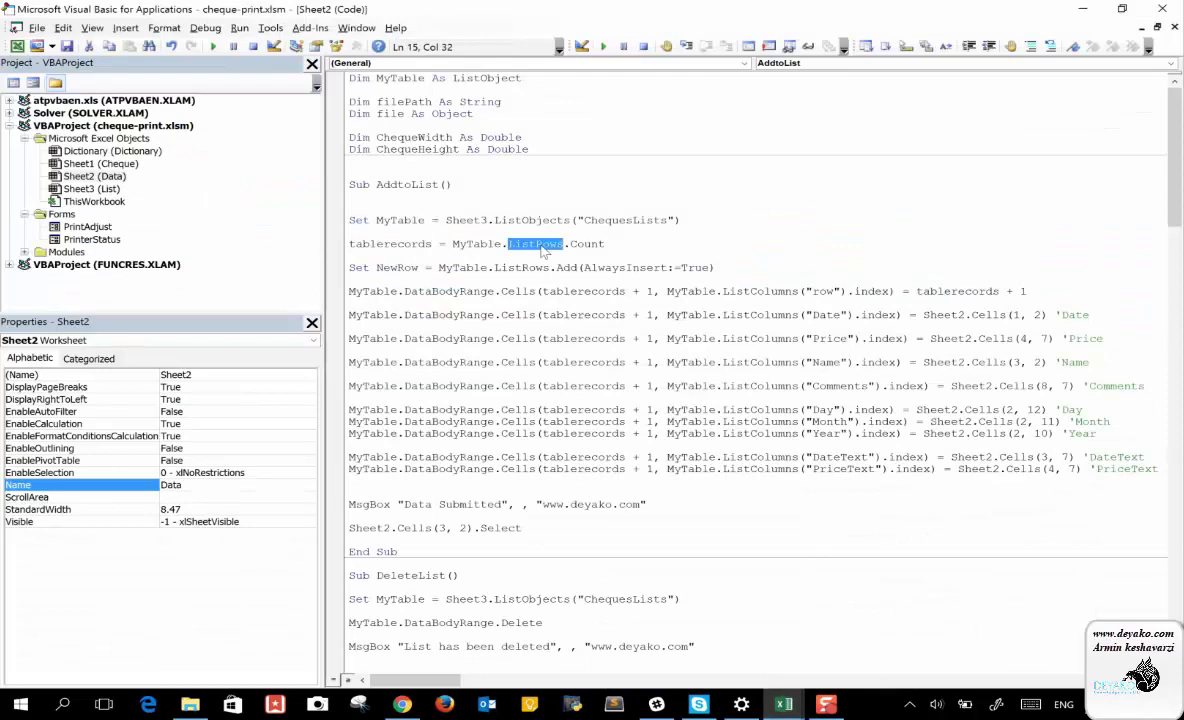
{"action": "double_click", "coordinate": [462, 244]}
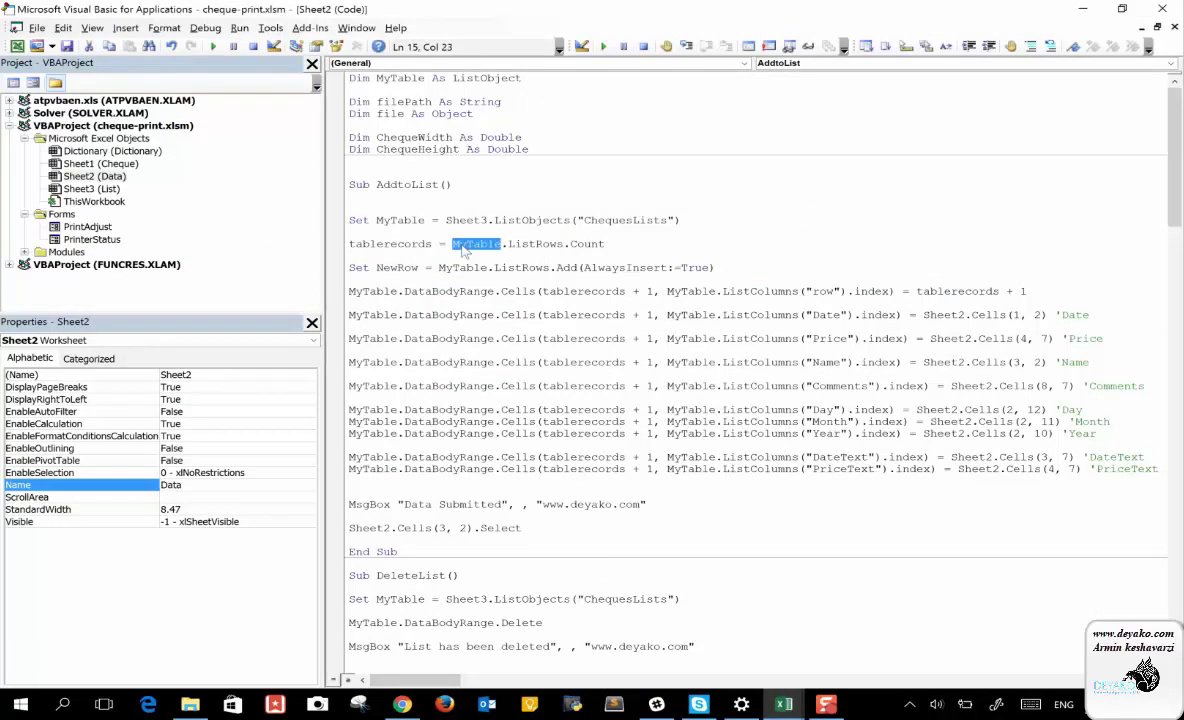
{"action": "left_click", "coordinate": [538, 250]}
{"action": "double_click", "coordinate": [545, 244]}
{"action": "double_click", "coordinate": [587, 244]}
{"action": "left_click", "coordinate": [604, 244]}
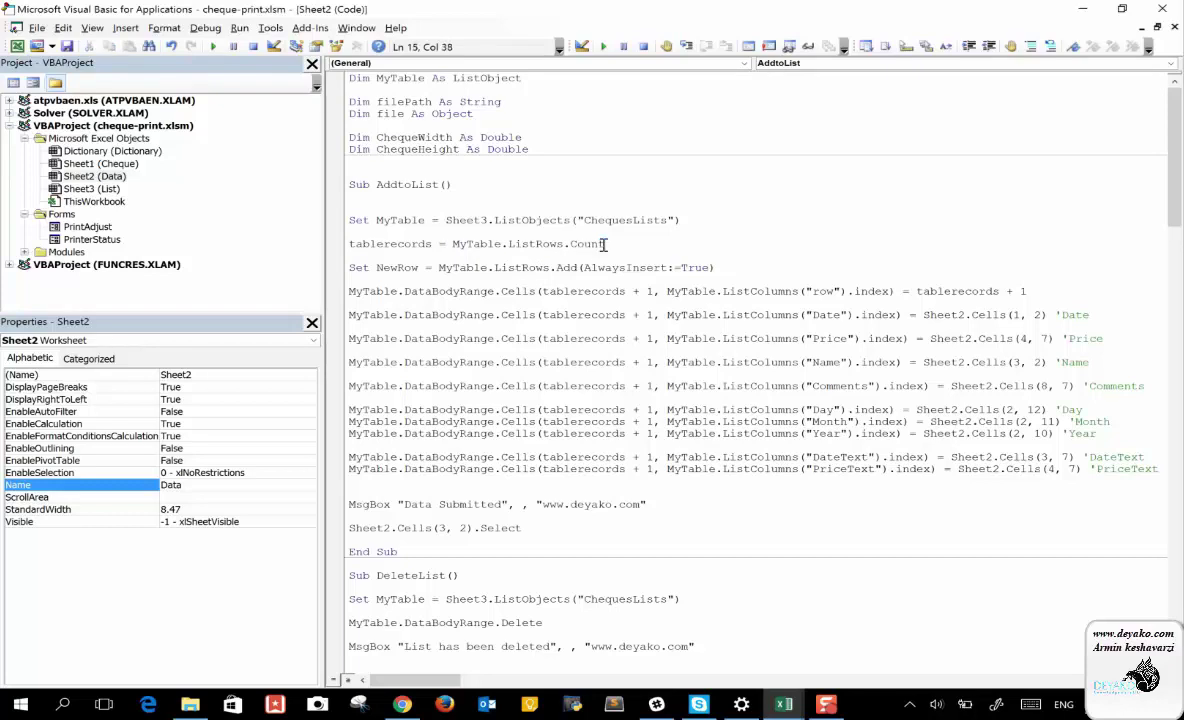
{"action": "left_click_drag", "start_coordinate": [604, 244], "coordinate": [452, 244]}
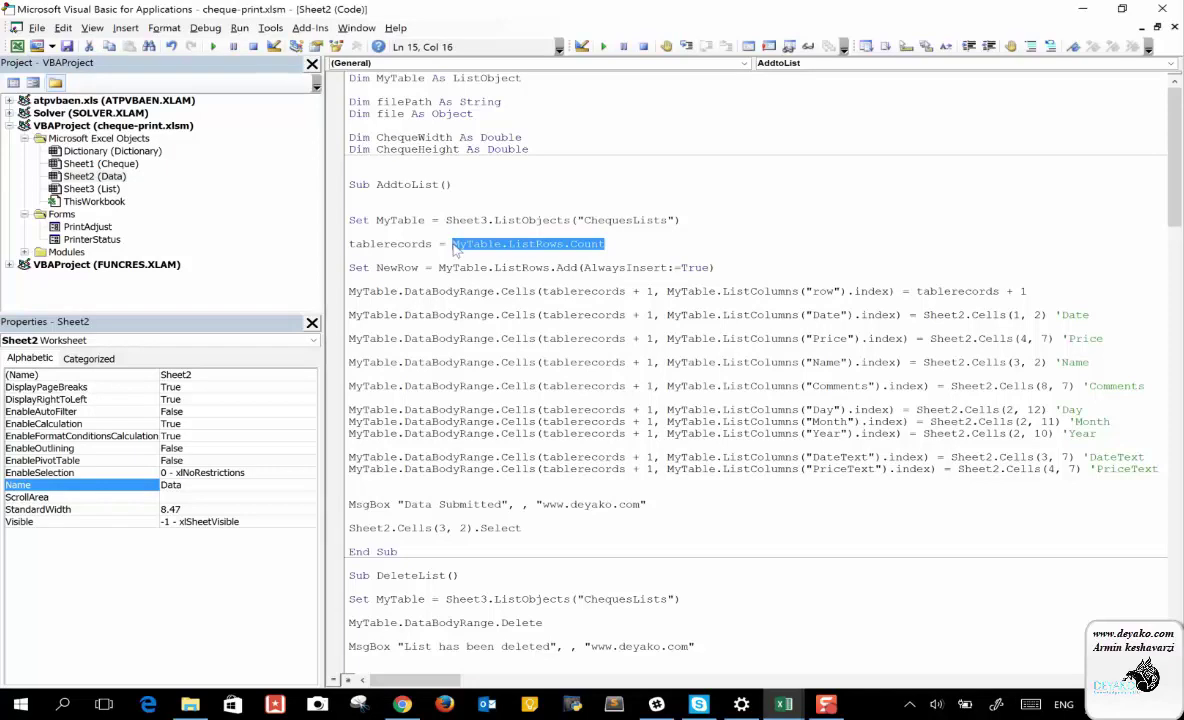
{"action": "left_click", "coordinate": [390, 268]}
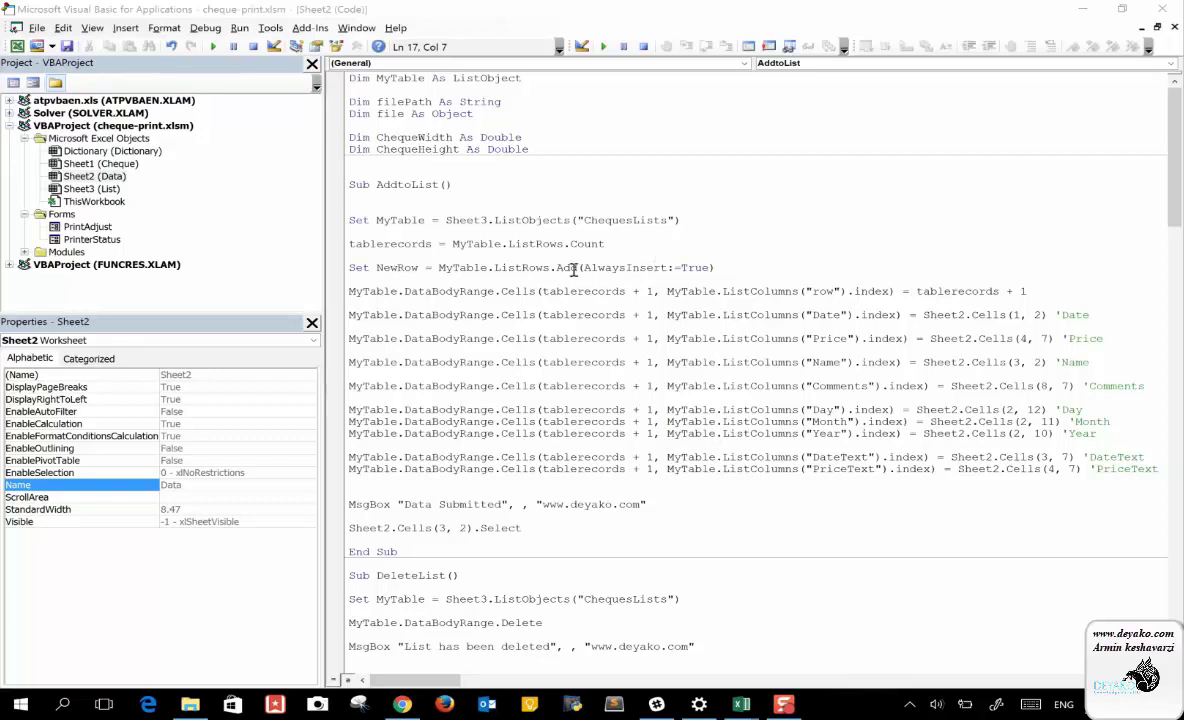
{"action": "mouse_move", "coordinate": [741, 704]}
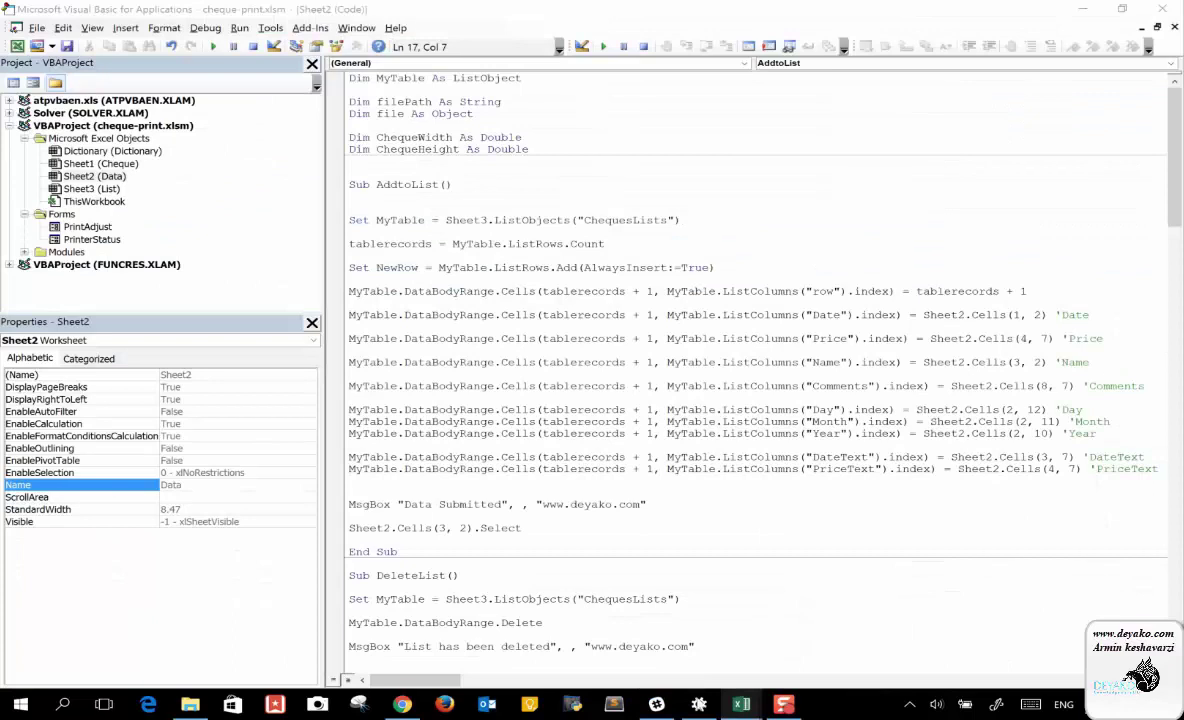
Check the empty row 7 below ChequesLists, then point out AlwaysInsert on the Set NewRow line
{"action": "left_click", "coordinate": [636, 610]}
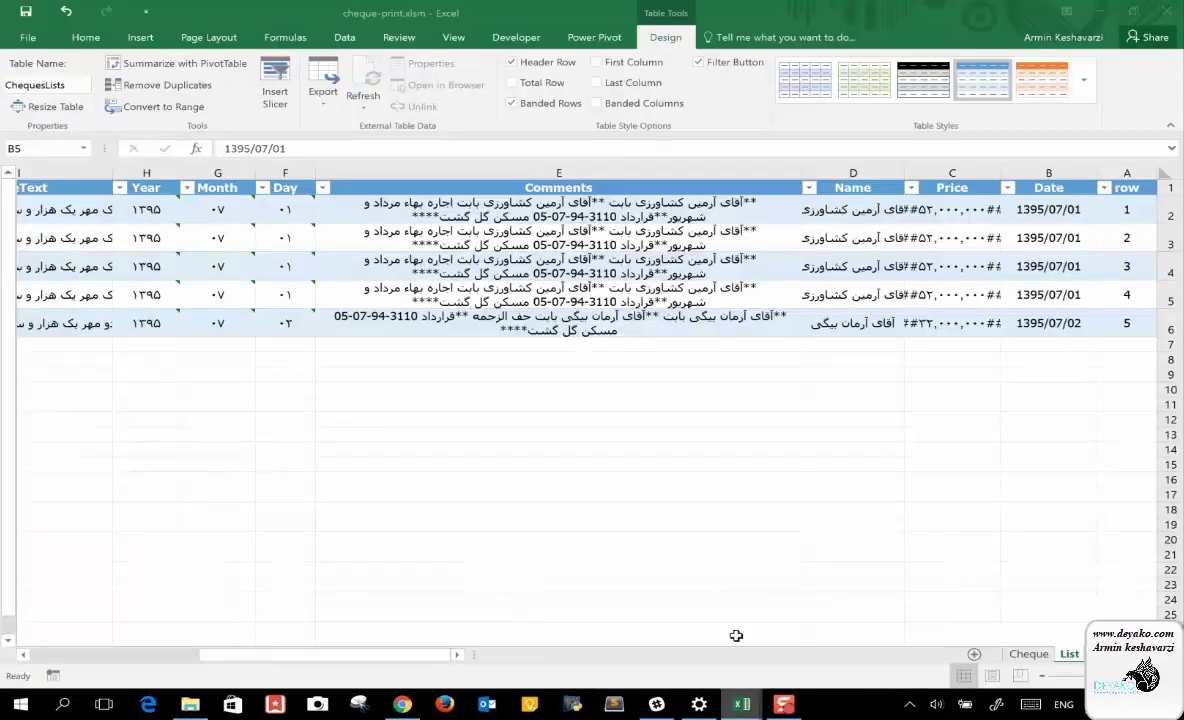
{"action": "left_click", "coordinate": [1157, 343]}
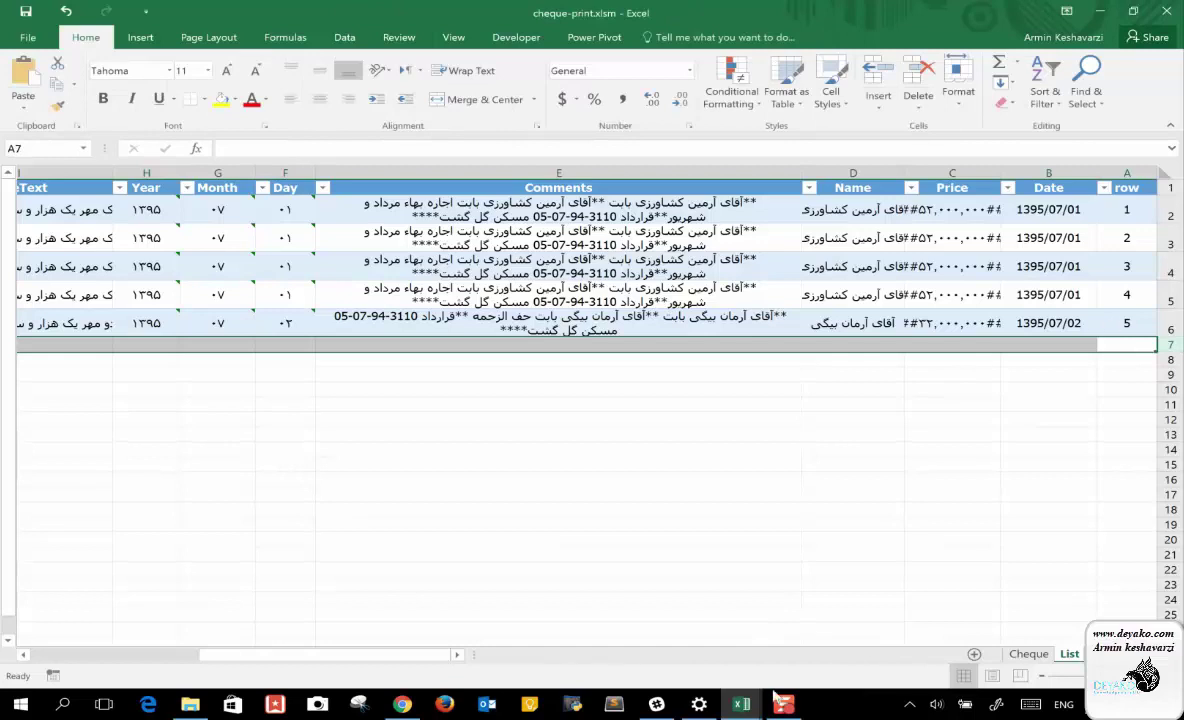
{"action": "mouse_move", "coordinate": [757, 708]}
{"action": "left_click", "coordinate": [820, 570]}
{"action": "left_click", "coordinate": [598, 268]}
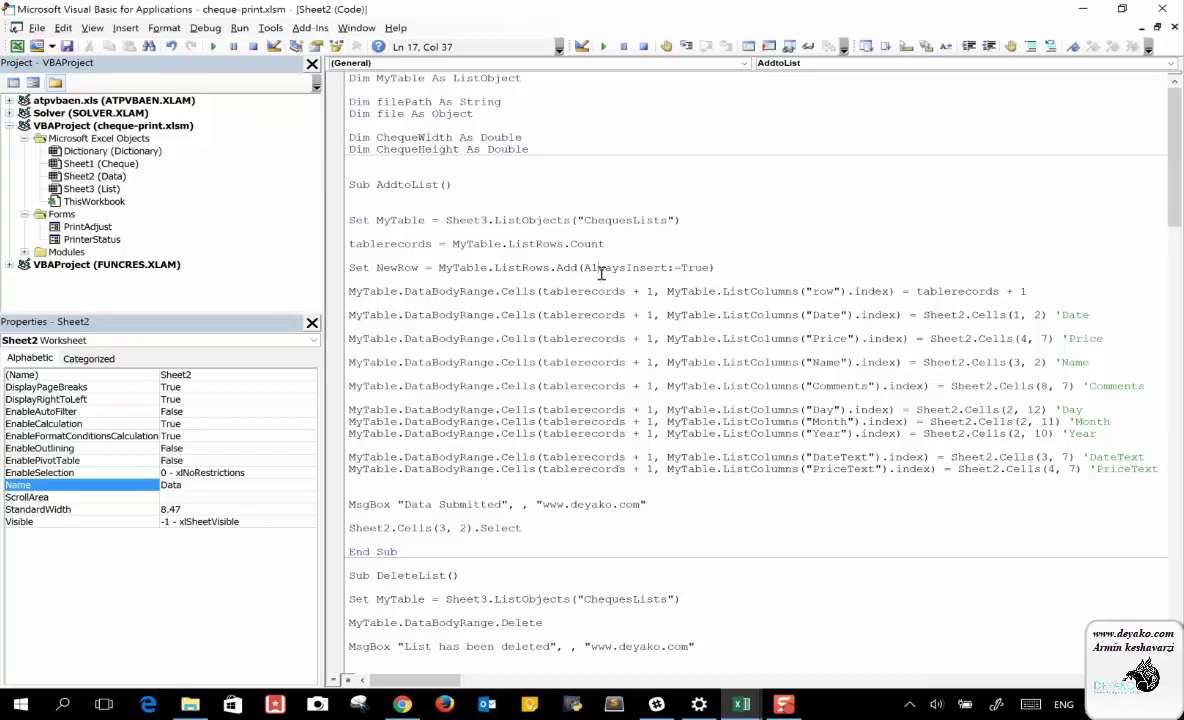
{"action": "mouse_move", "coordinate": [714, 268]}
{"action": "left_mouse_down"}
{"action": "mouse_move", "coordinate": [393, 277]}
{"action": "mouse_move", "coordinate": [521, 276]}
{"action": "left_mouse_up"}
{"action": "left_click", "coordinate": [704, 268]}
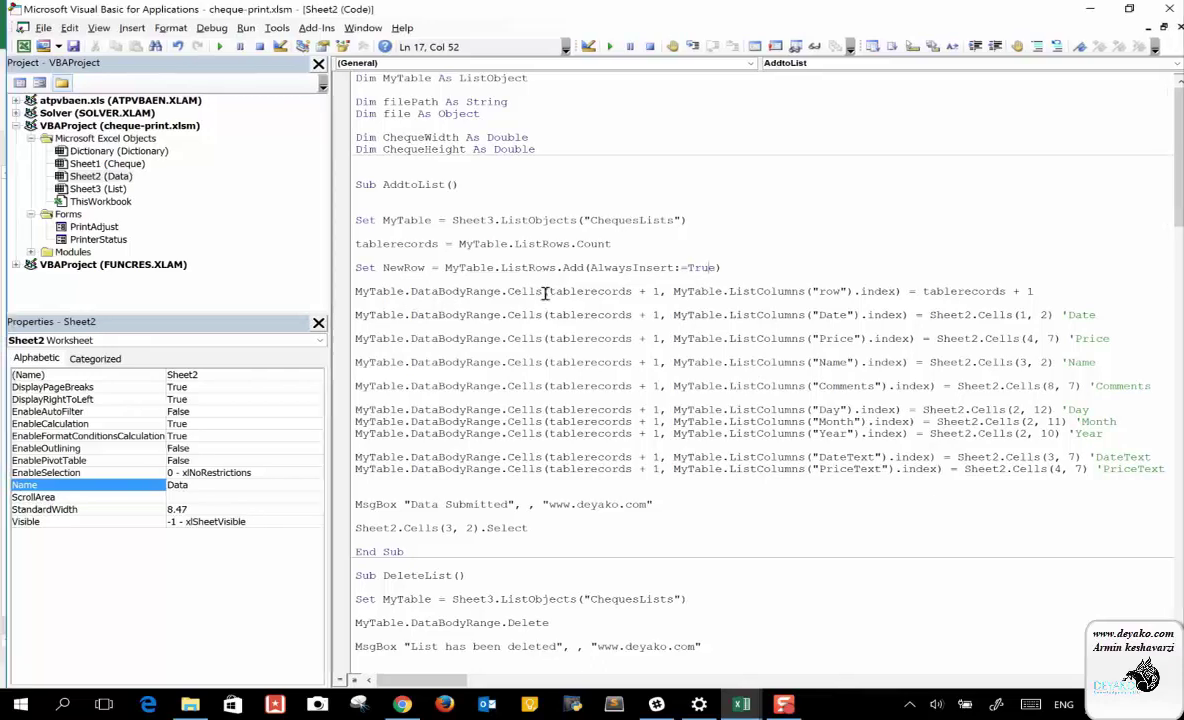
{"action": "double_click", "coordinate": [364, 290]}
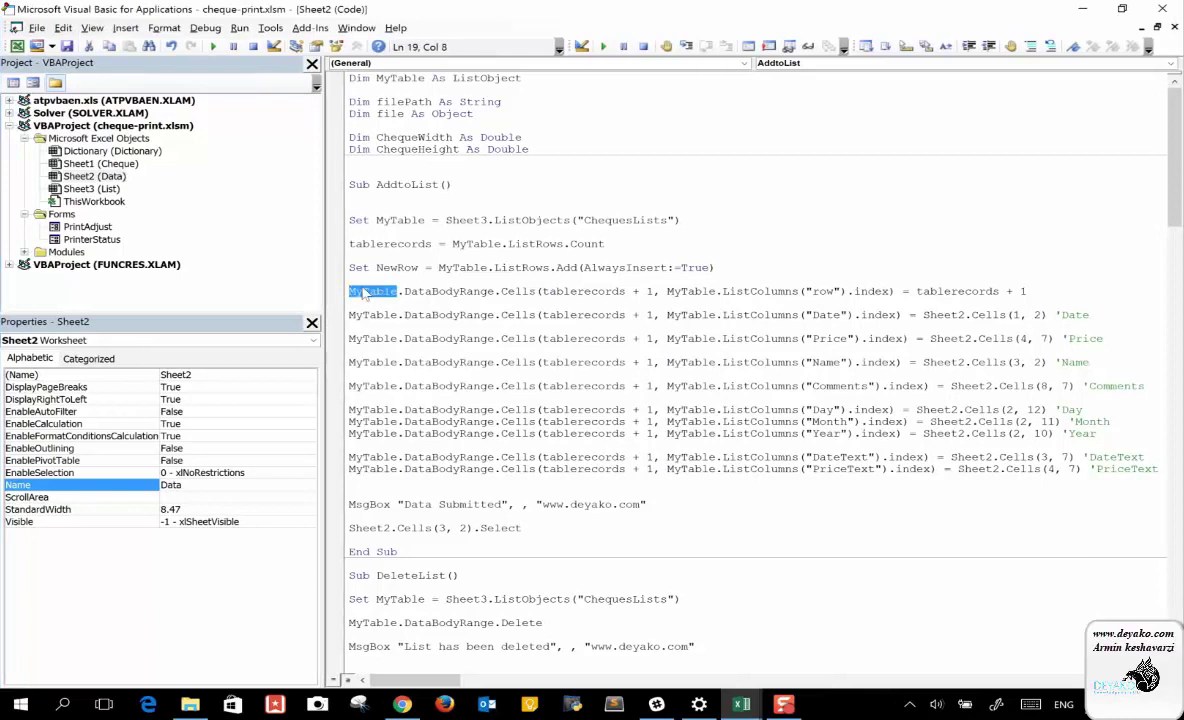
{"action": "double_click", "coordinate": [450, 291]}
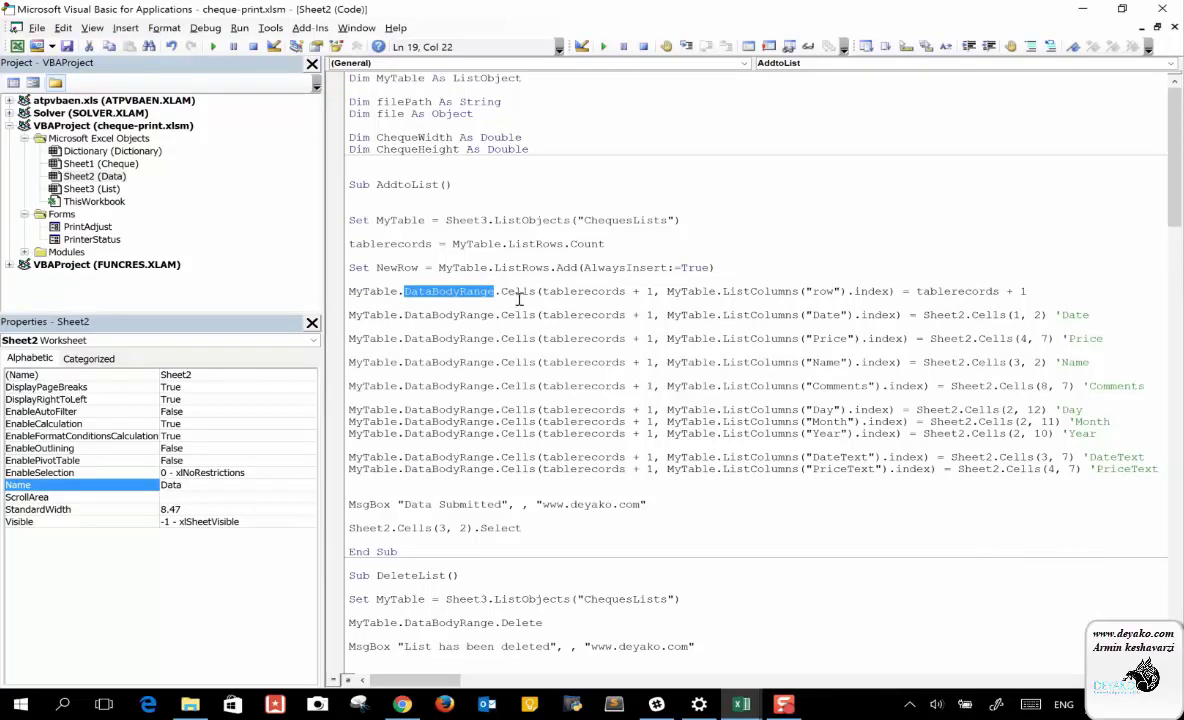
{"action": "double_click", "coordinate": [518, 292]}
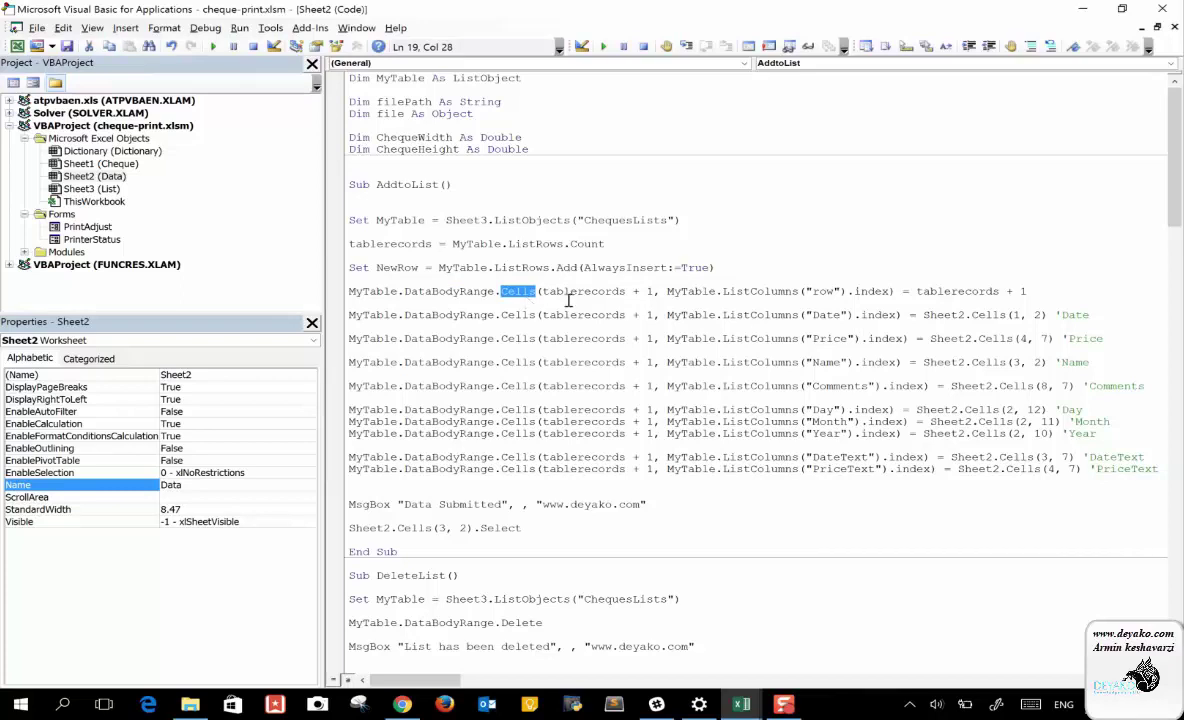
{"action": "double_click", "coordinate": [366, 291]}
{"action": "double_click", "coordinate": [430, 291]}
{"action": "double_click", "coordinate": [520, 291]}
{"action": "left_click", "coordinate": [625, 292]}
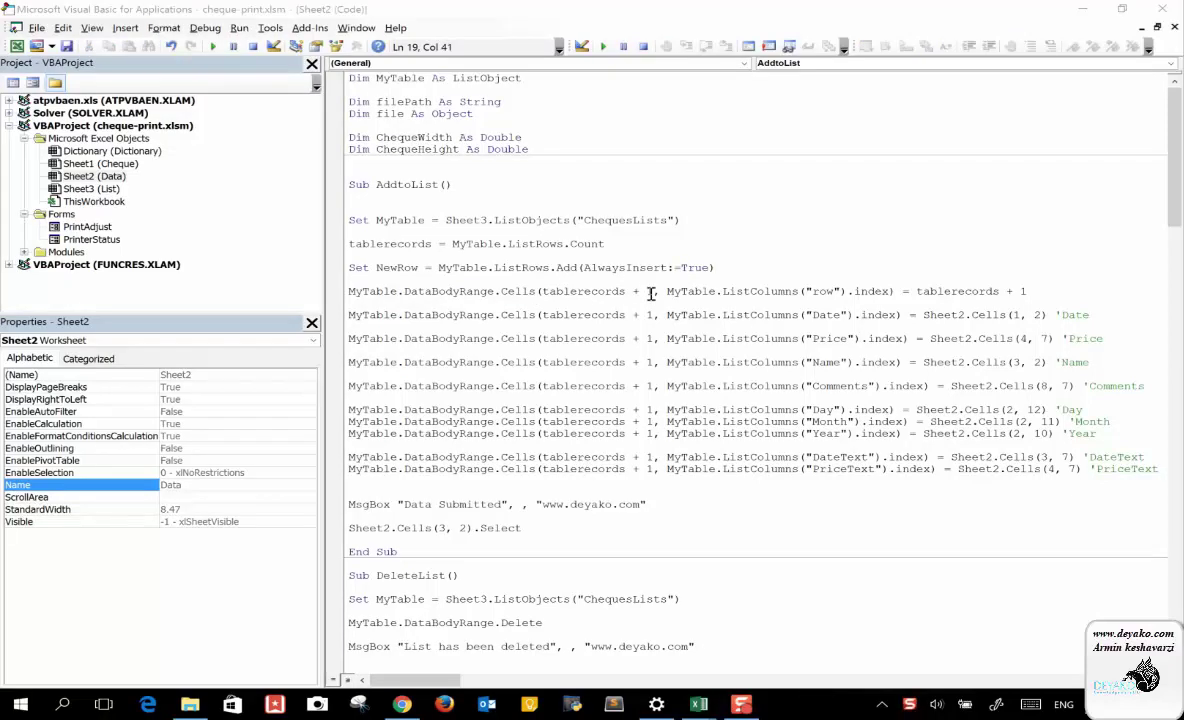
{"action": "double_click", "coordinate": [573, 292]}
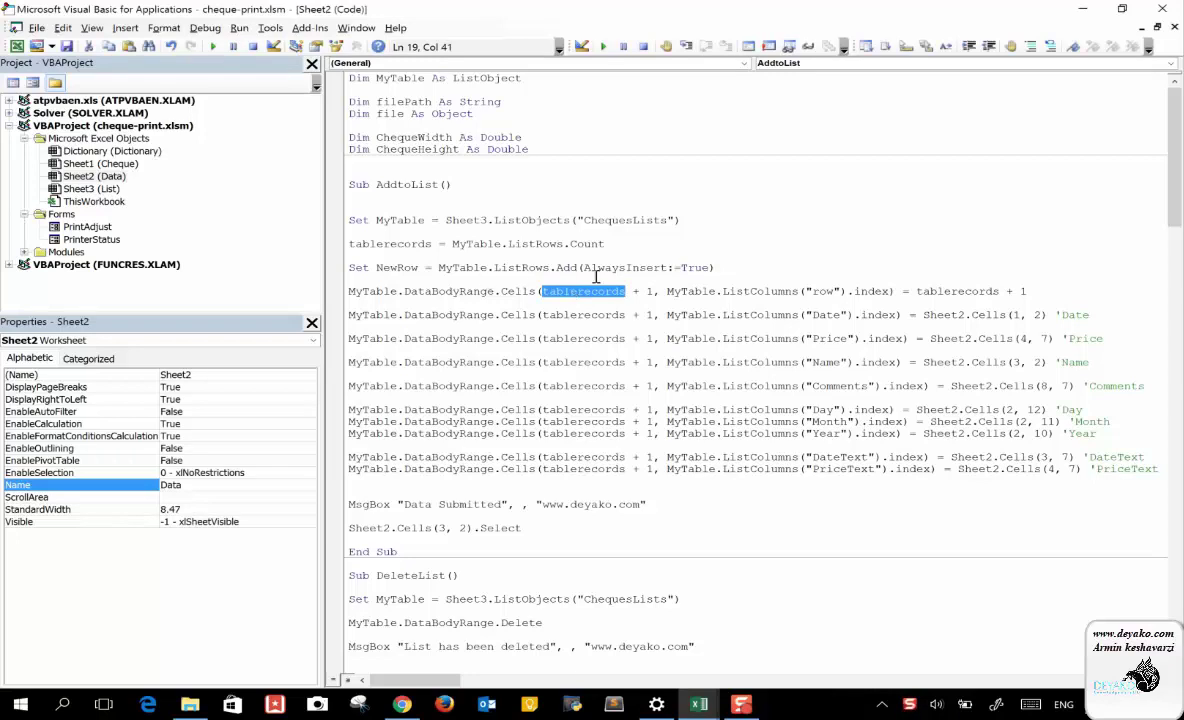
{"action": "double_click", "coordinate": [383, 244]}
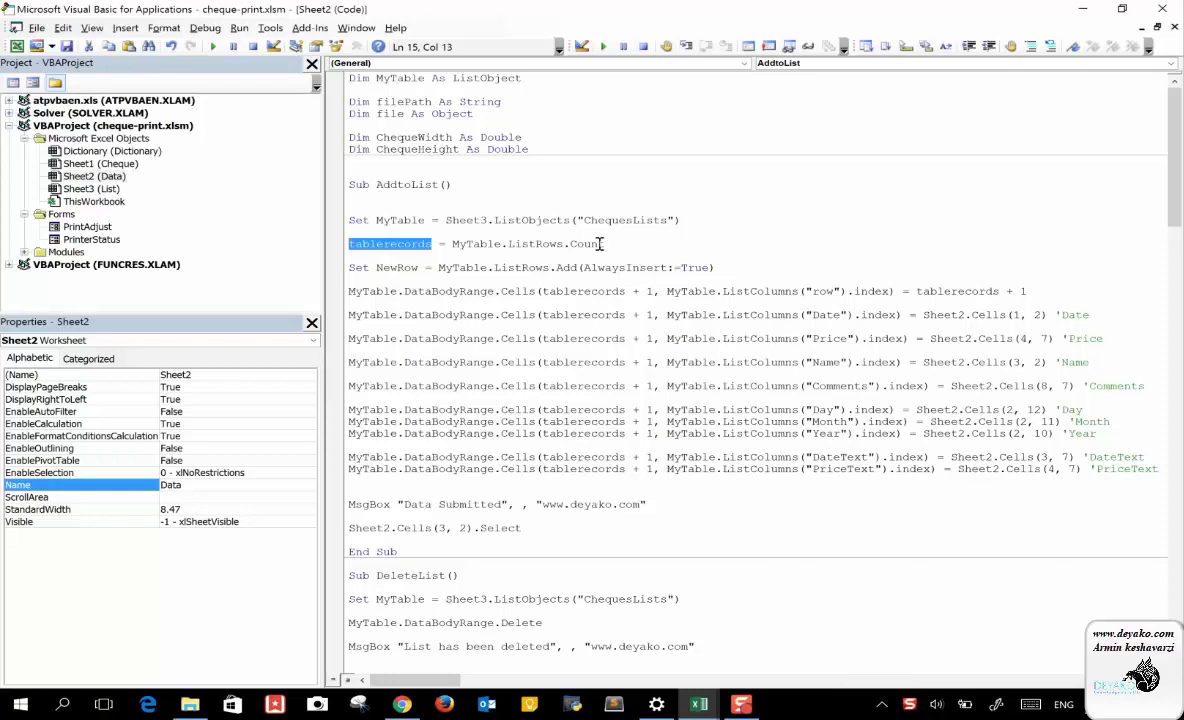
{"action": "mouse_move", "coordinate": [690, 702]}
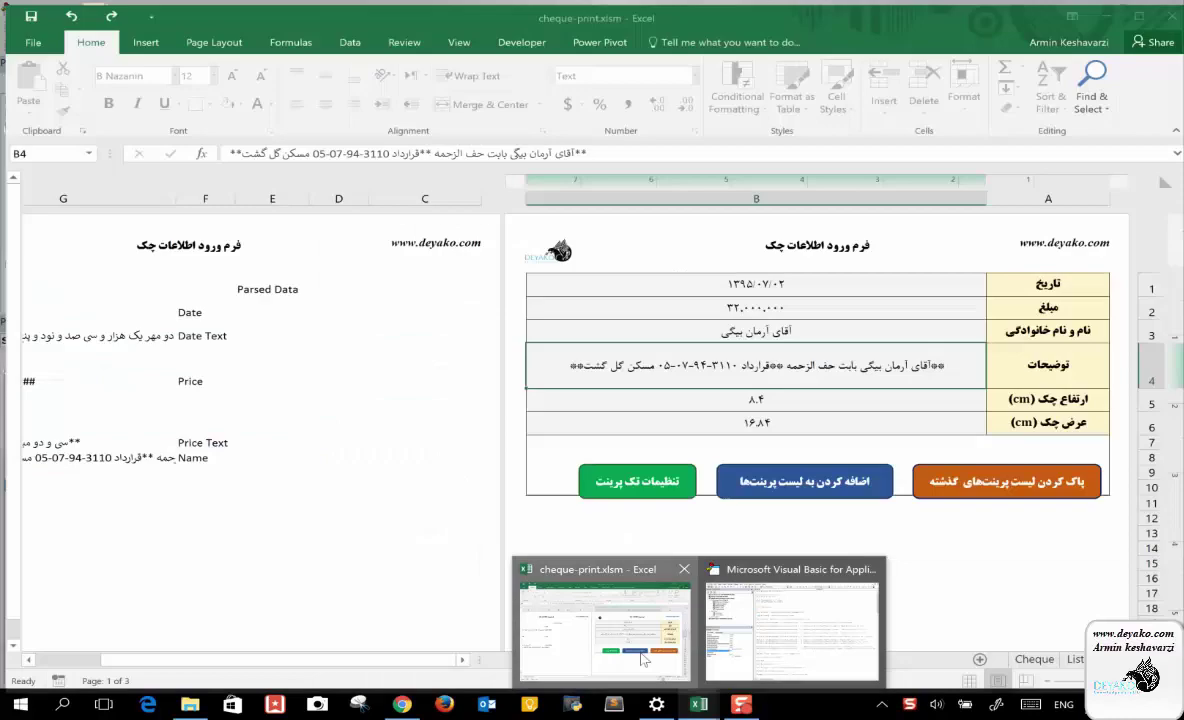
{"action": "left_click", "coordinate": [598, 625]}
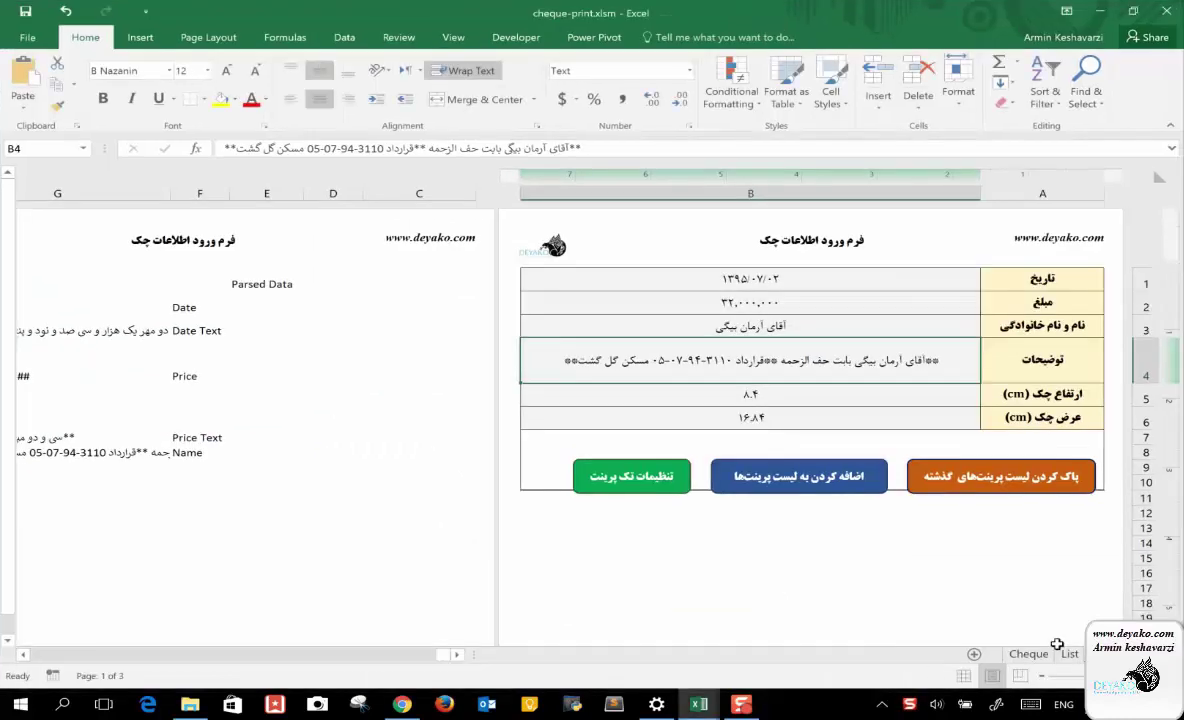
{"action": "left_click", "coordinate": [1070, 655]}
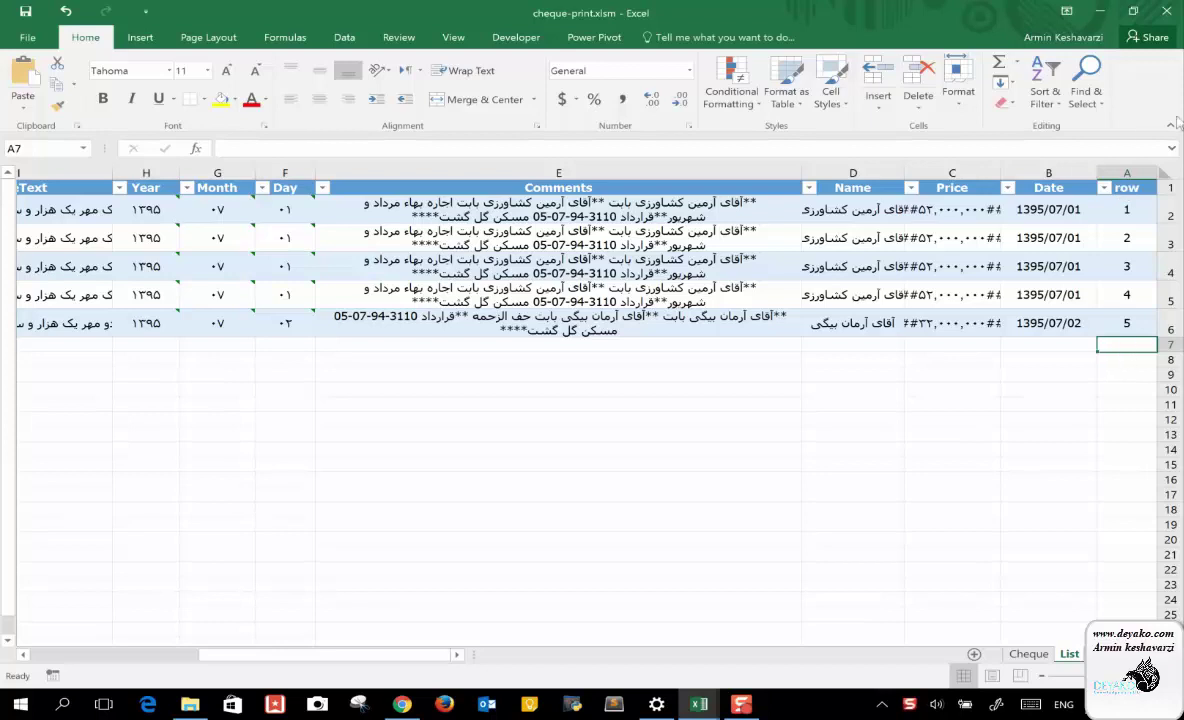
{"action": "mouse_move", "coordinate": [699, 704]}
{"action": "left_click", "coordinate": [811, 637]}
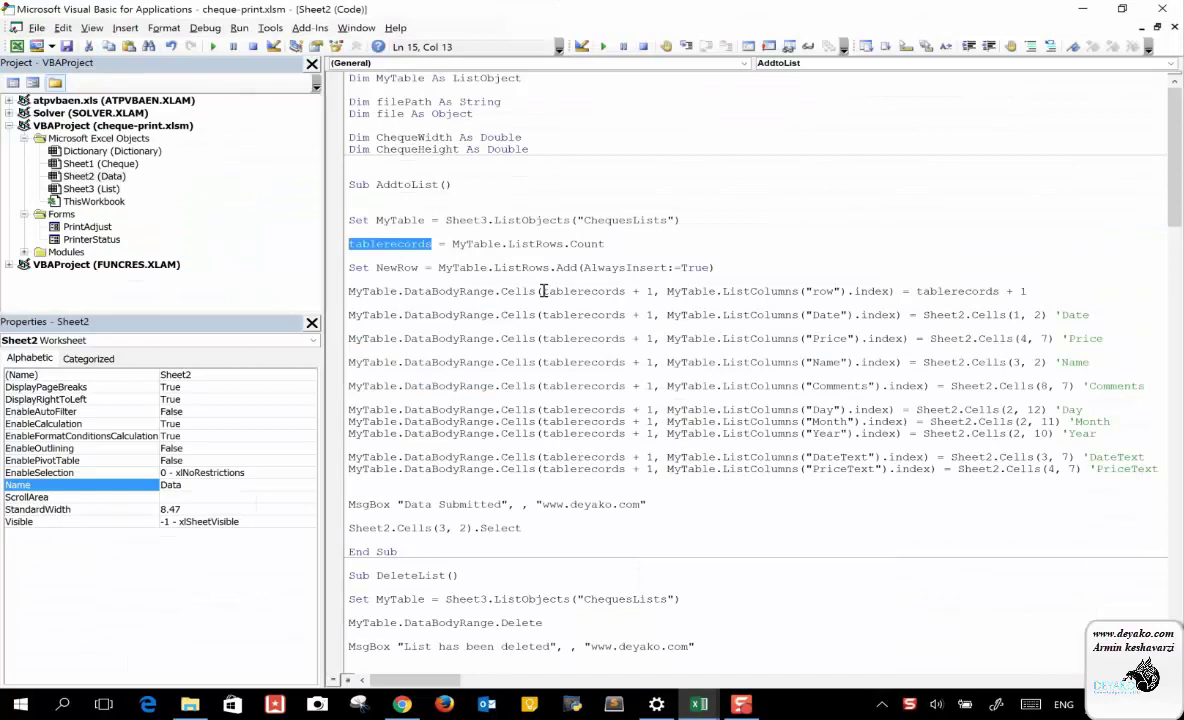
Temporarily replace the column lookup with 1, then 3, and retype MyTable.ListColumns("row").index
{"action": "double_click", "coordinate": [580, 291]}
{"action": "left_click_drag", "start_coordinate": [614, 291], "coordinate": [656, 291]}
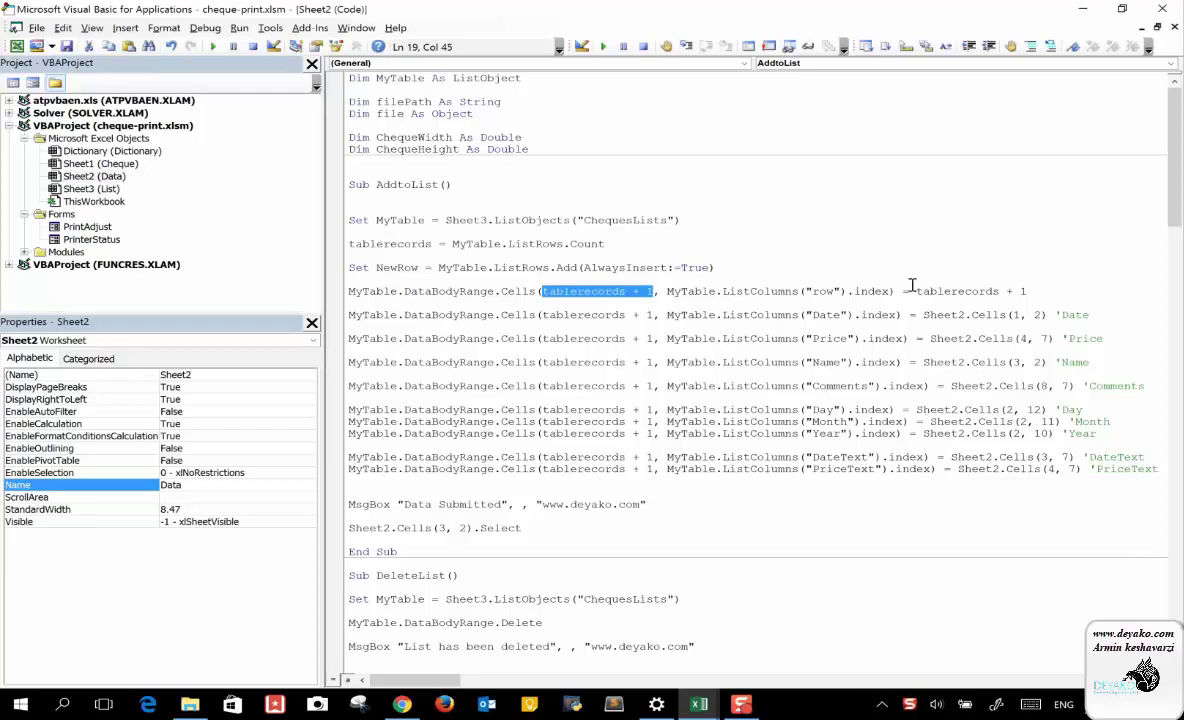
{"action": "left_click_drag", "start_coordinate": [890, 290], "coordinate": [665, 292]}
{"action": "type", "text": "1"}
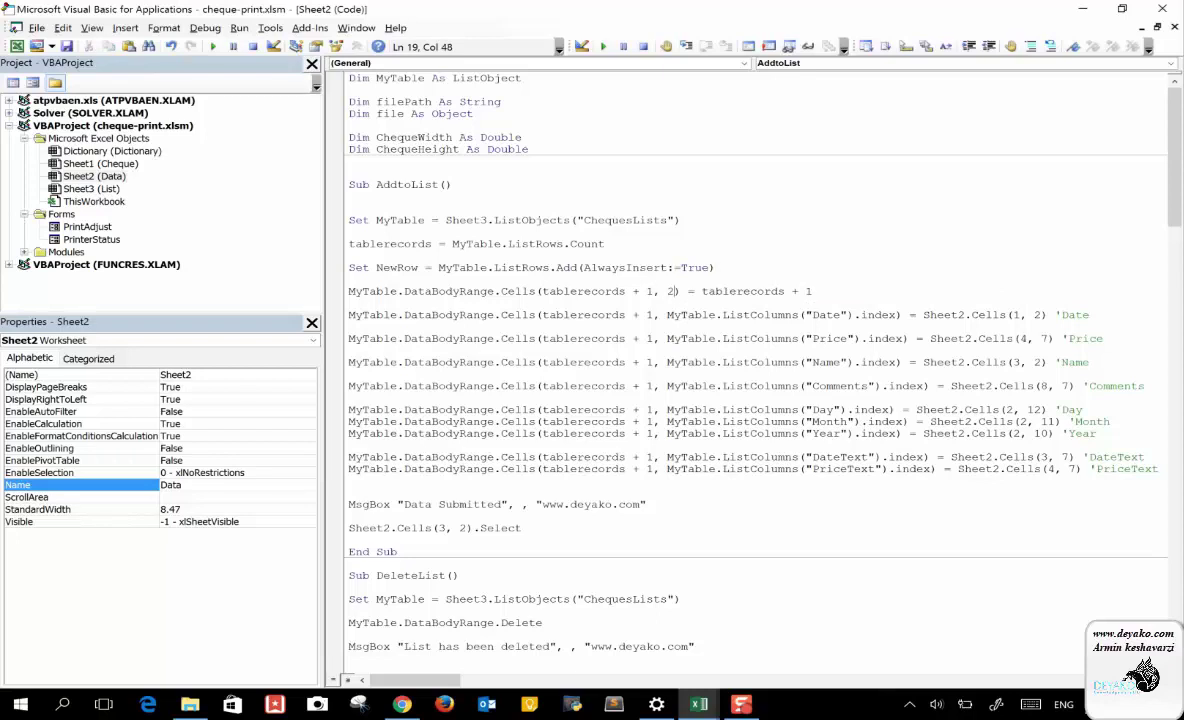
{"action": "key", "text": "BackSpace"}
{"action": "type", "text": "3"}
{"action": "type", "text": "MyTable.ListColumns(\"row\").index"}
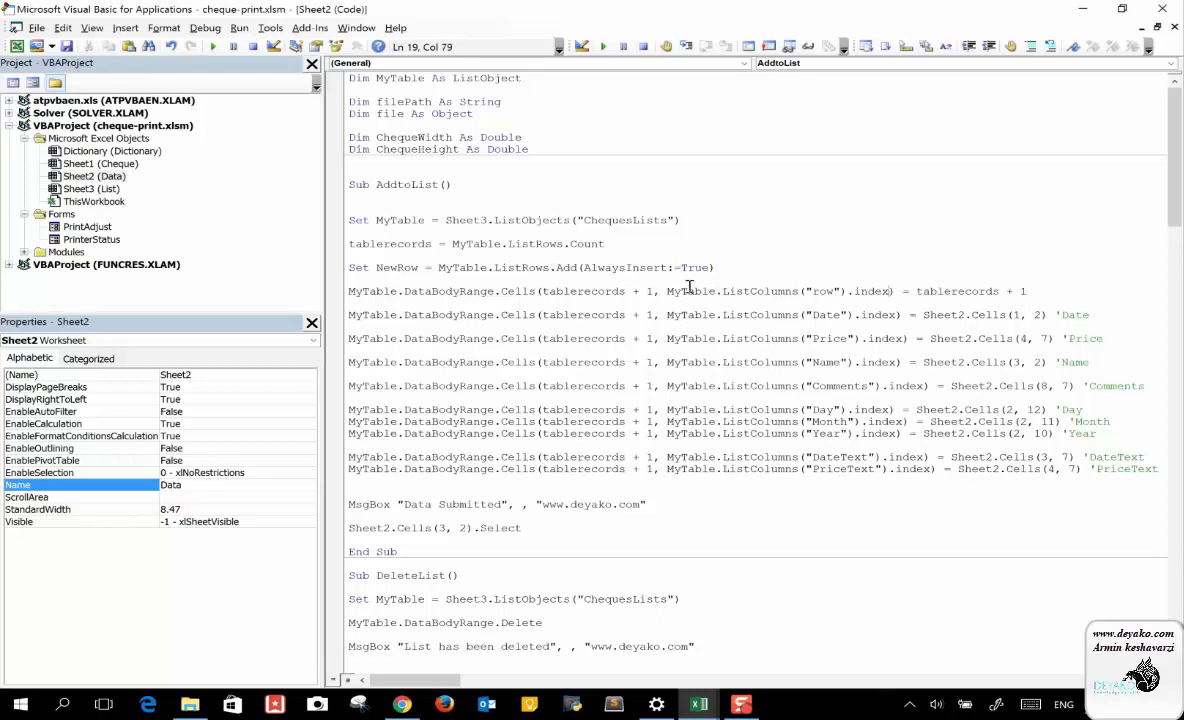
{"action": "double_click", "coordinate": [690, 291]}
{"action": "double_click", "coordinate": [765, 291]}
Bring the Excel List sheet with its five cheque rows to the front
{"action": "mouse_move", "coordinate": [698, 706]}
{"action": "left_click", "coordinate": [650, 668]}
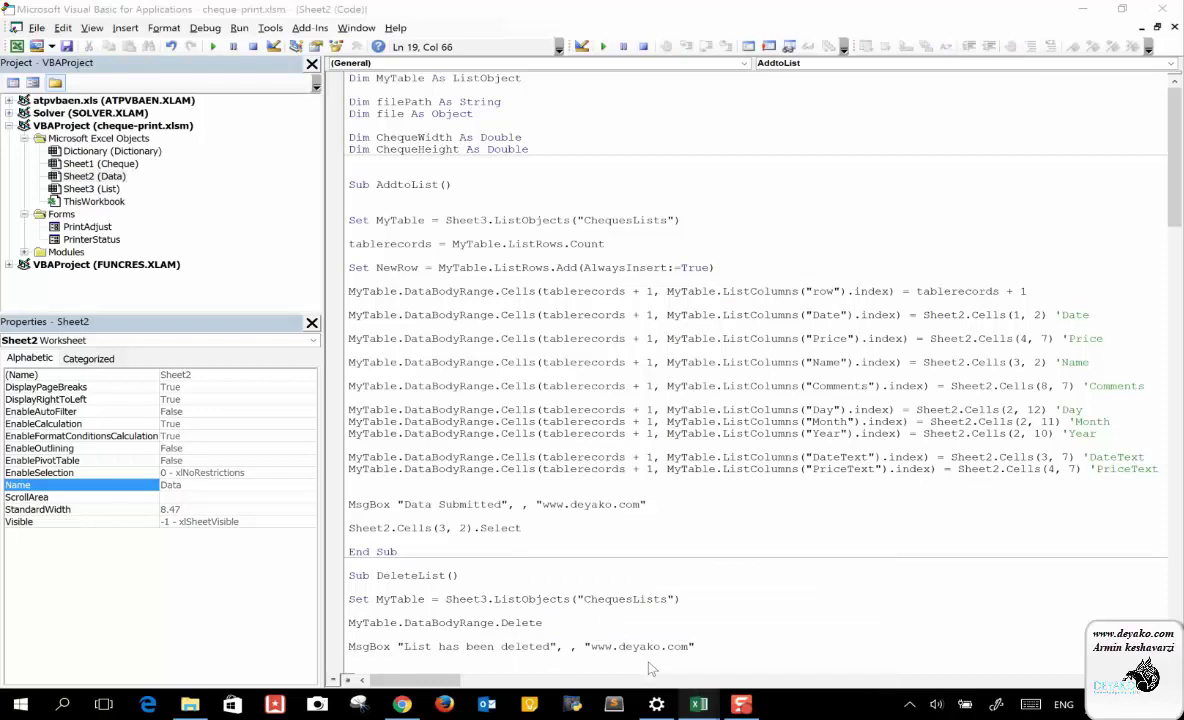
{"action": "left_click", "coordinate": [620, 610]}
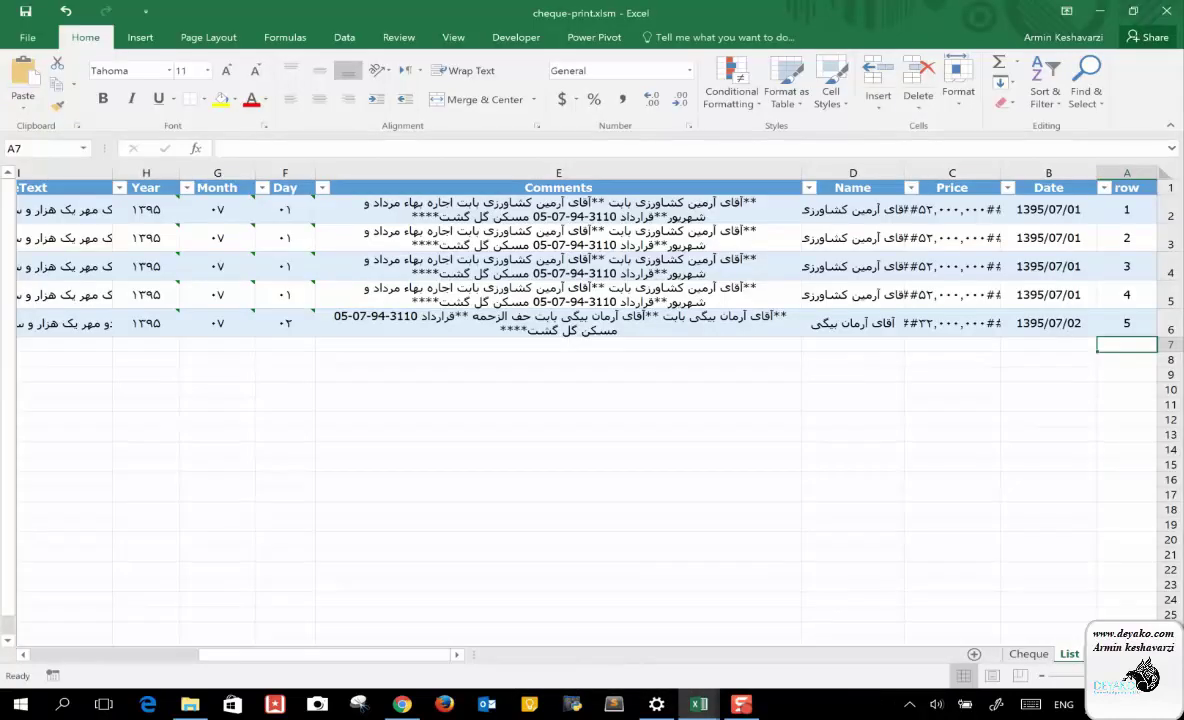
Select columns A through E of the ChequesLists table, then return to the VBA editor
{"action": "left_click", "coordinate": [1118, 172]}
{"action": "left_click_drag", "start_coordinate": [1118, 172], "coordinate": [668, 637]}
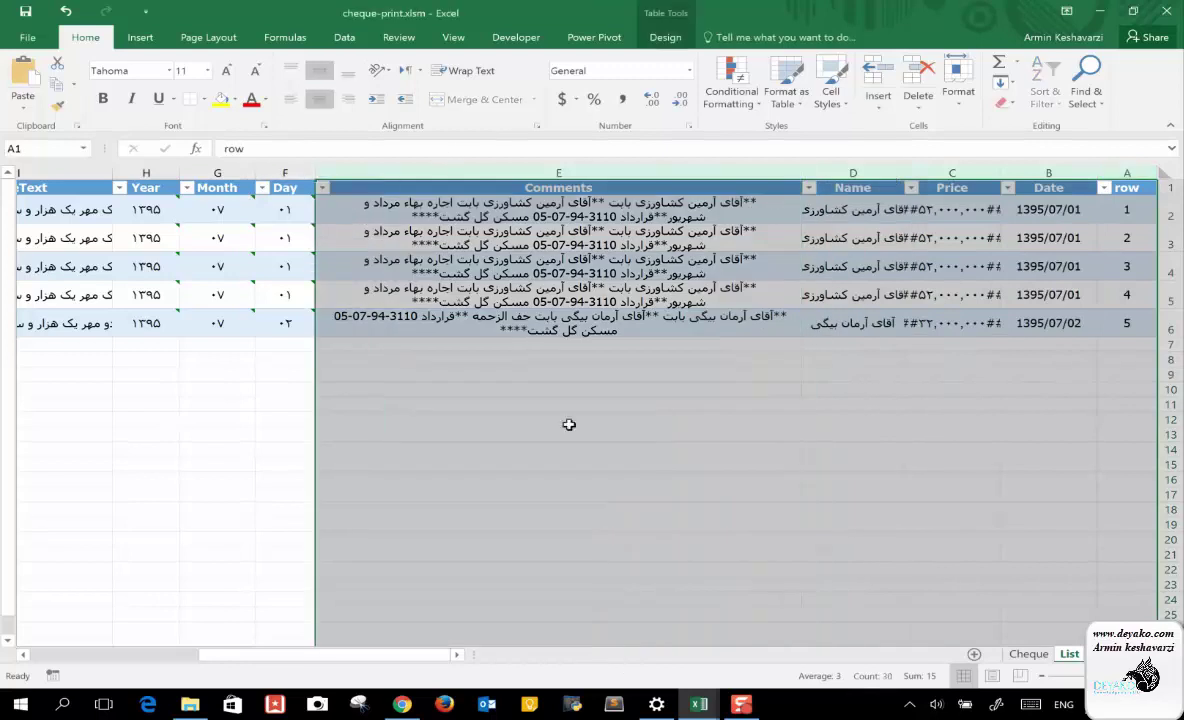
{"action": "left_click", "coordinate": [697, 704]}
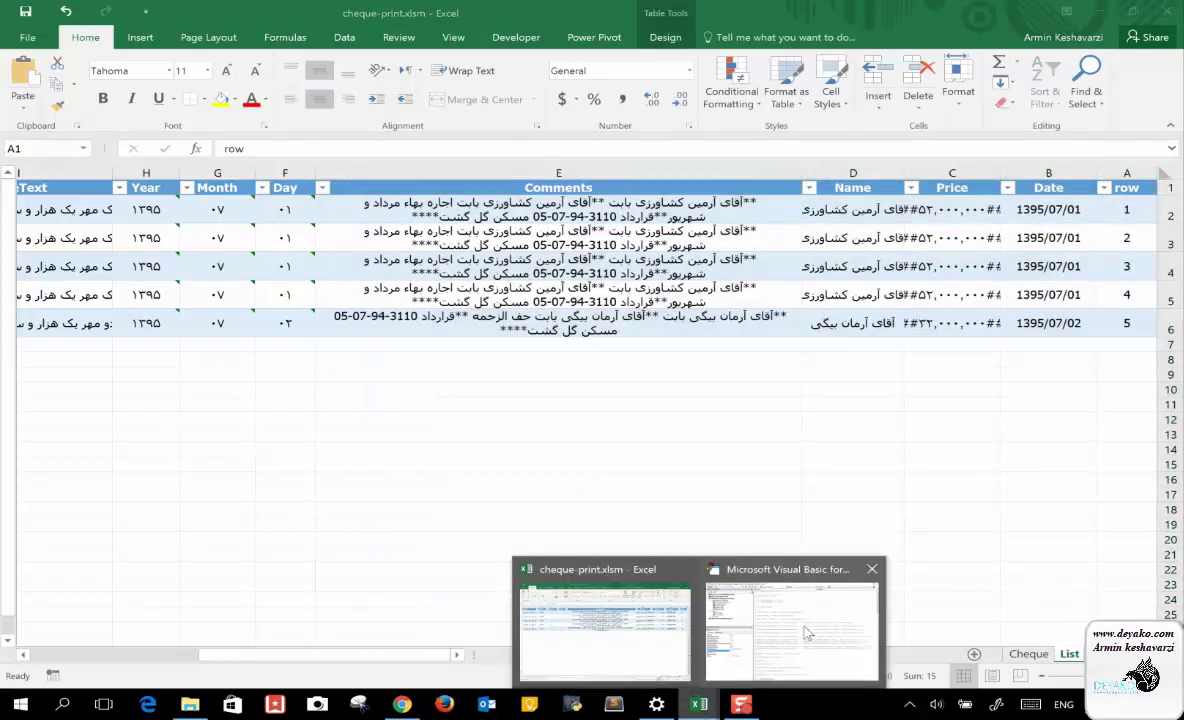
{"action": "left_click", "coordinate": [808, 632]}
Replace MyTable.ListColumns("row").index with 1, then restore the original lookup expression
{"action": "double_click", "coordinate": [821, 291]}
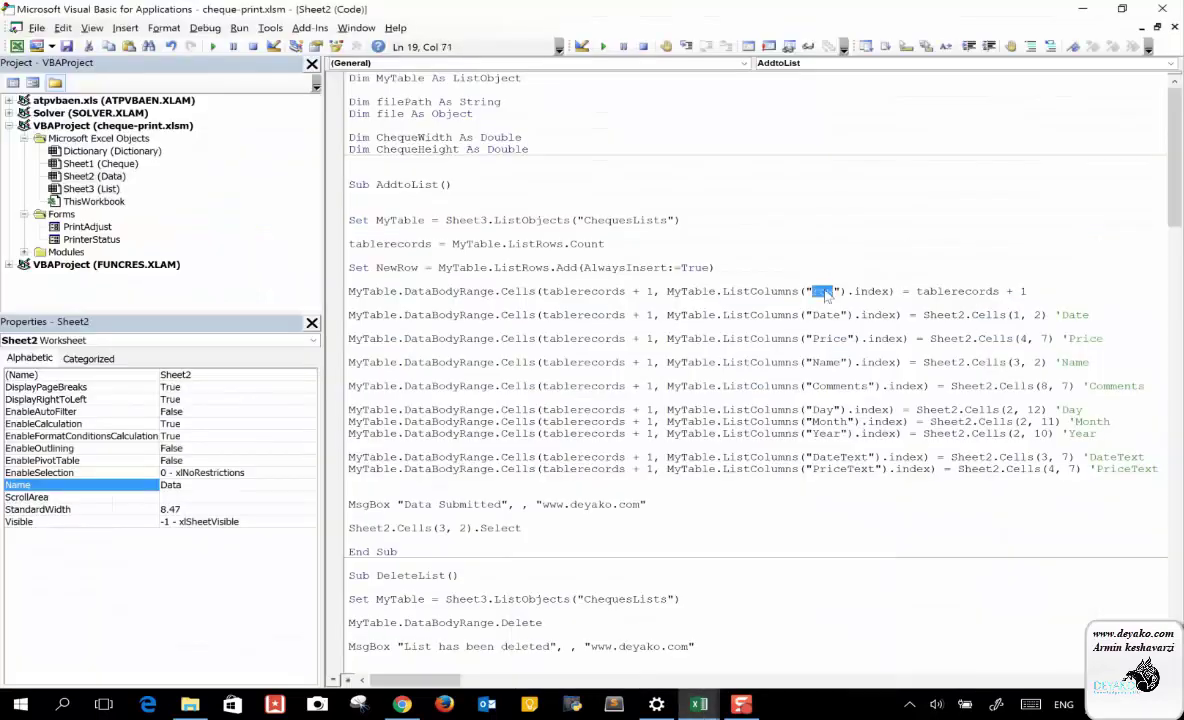
{"action": "double_click", "coordinate": [877, 291]}
{"action": "left_click_drag", "start_coordinate": [667, 291], "coordinate": [893, 292]}
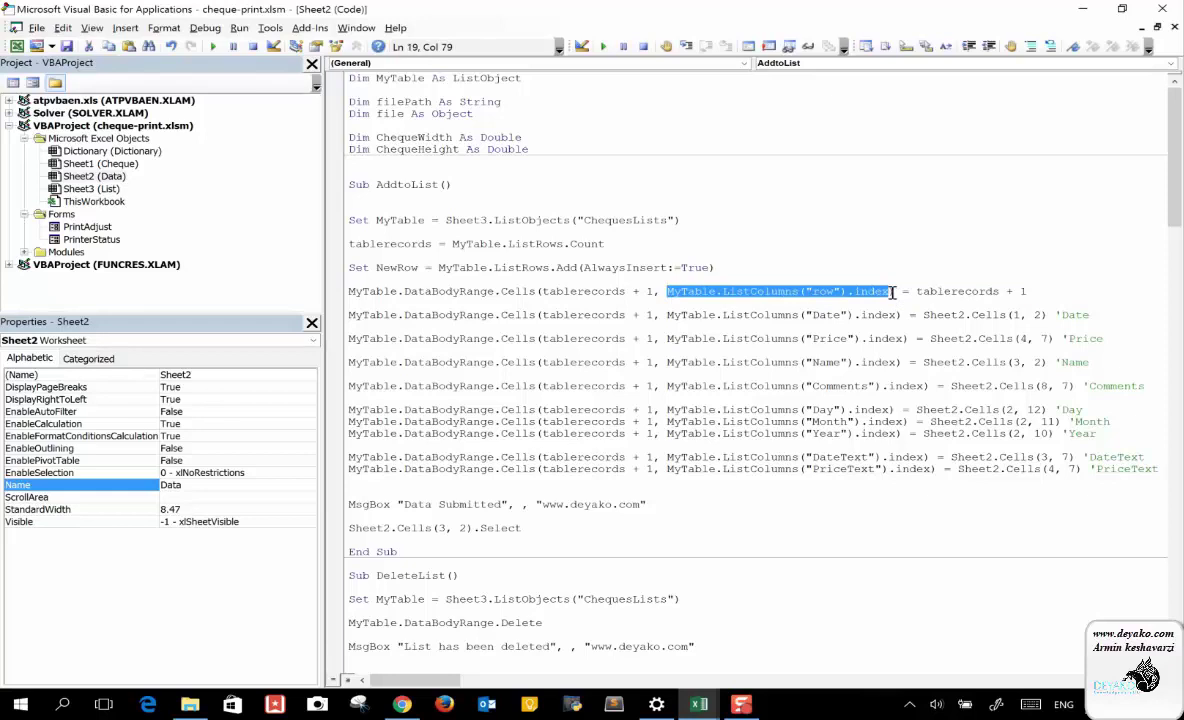
{"action": "type", "text": "1"}
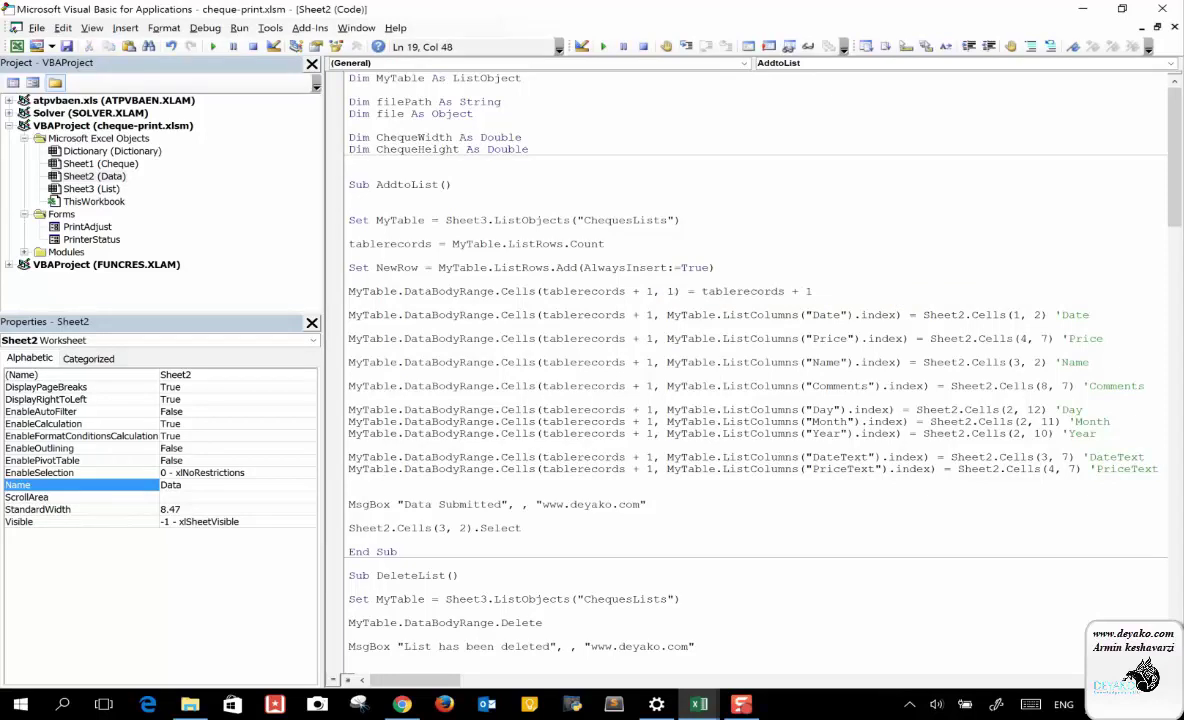
{"action": "key", "text": "BackSpace"}
{"action": "type", "text": "MyTable.ListColumns(\"row\").index"}
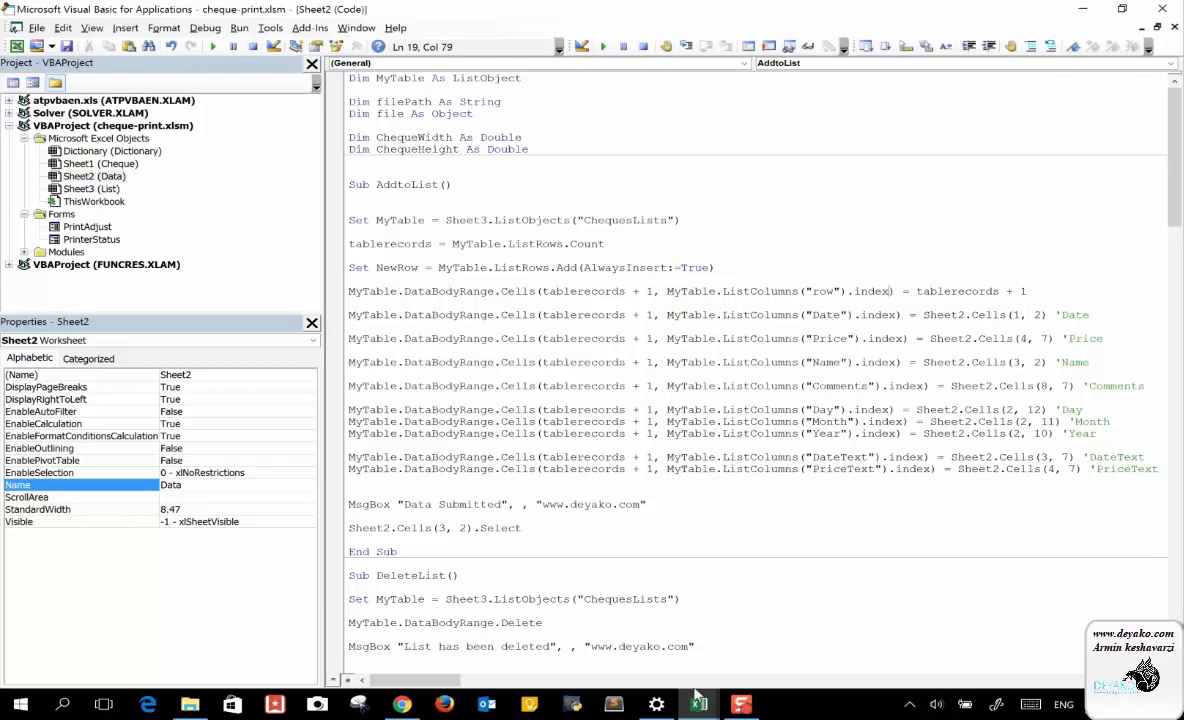
Point out the Date and row columns by selecting columns A and B, then return to the code
{"action": "mouse_move", "coordinate": [699, 704]}
{"action": "left_click", "coordinate": [621, 665]}
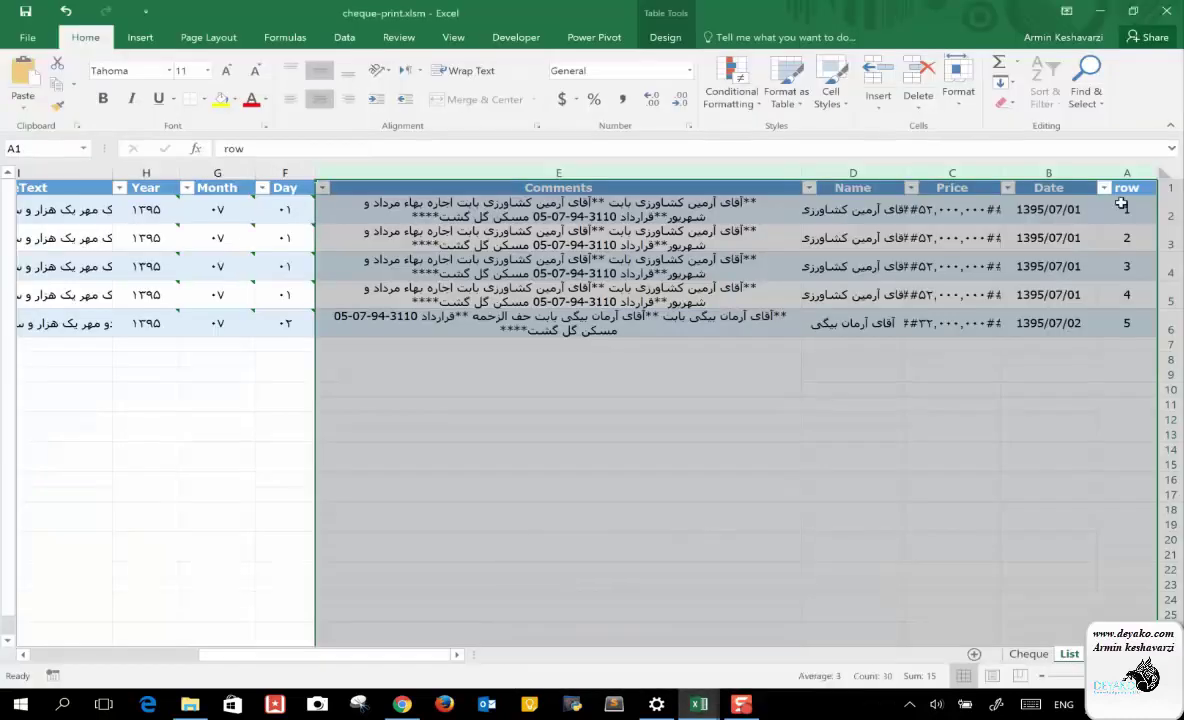
{"action": "left_click_drag", "start_coordinate": [1128, 172], "coordinate": [1080, 169]}
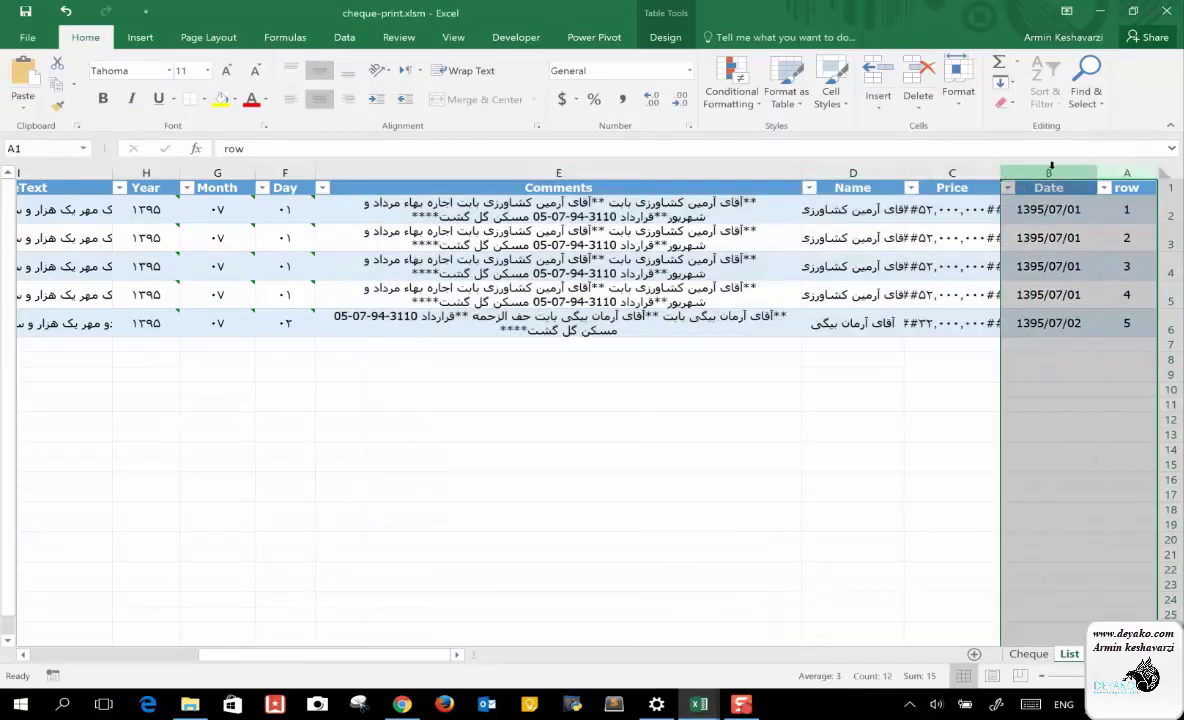
{"action": "mouse_move", "coordinate": [693, 693]}
{"action": "left_click", "coordinate": [713, 598]}
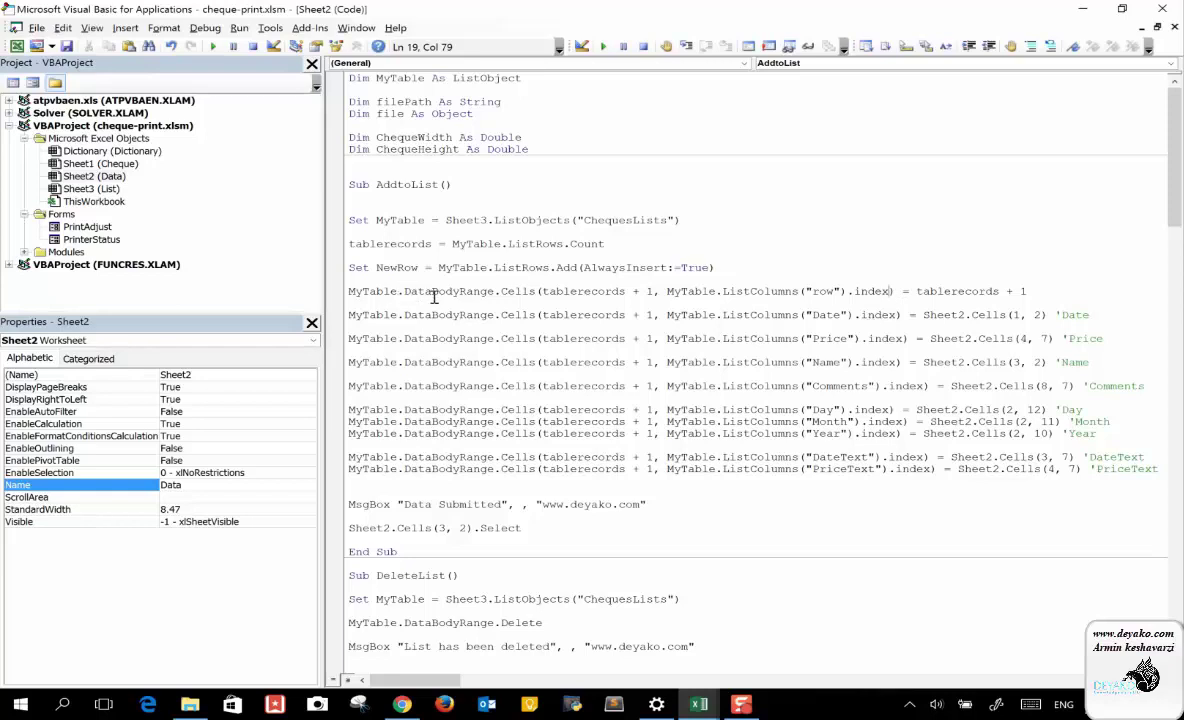
Highlight Cells, the DataBodyRange.Cells destination and tablerecords + 1 on line 19, then switch to Excel
{"action": "double_click", "coordinate": [519, 292]}
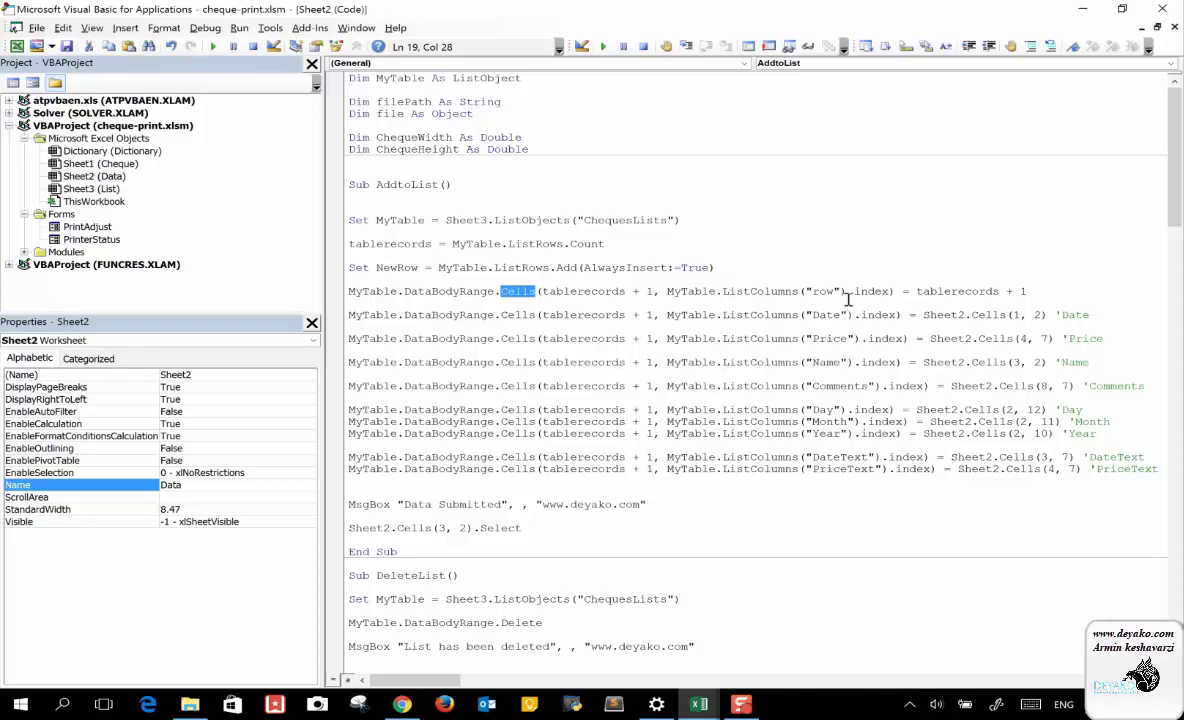
{"action": "left_click_drag", "start_coordinate": [890, 291], "coordinate": [667, 292]}
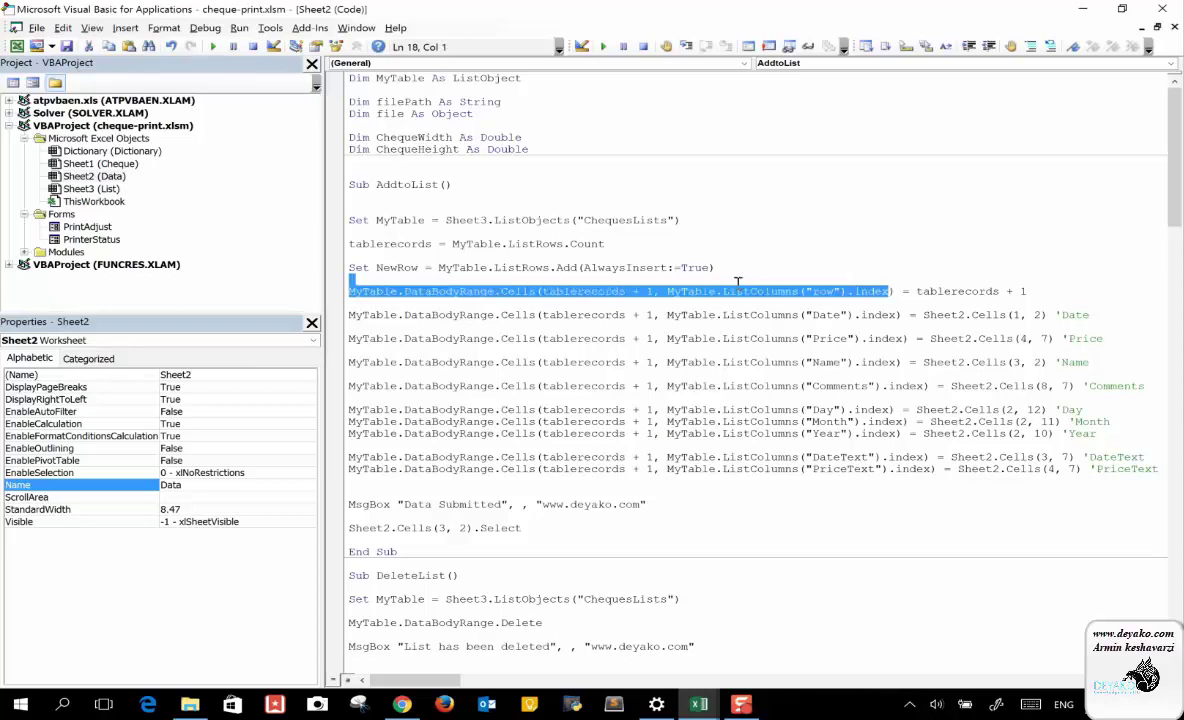
{"action": "left_click", "coordinate": [966, 298]}
{"action": "left_click", "coordinate": [938, 292]}
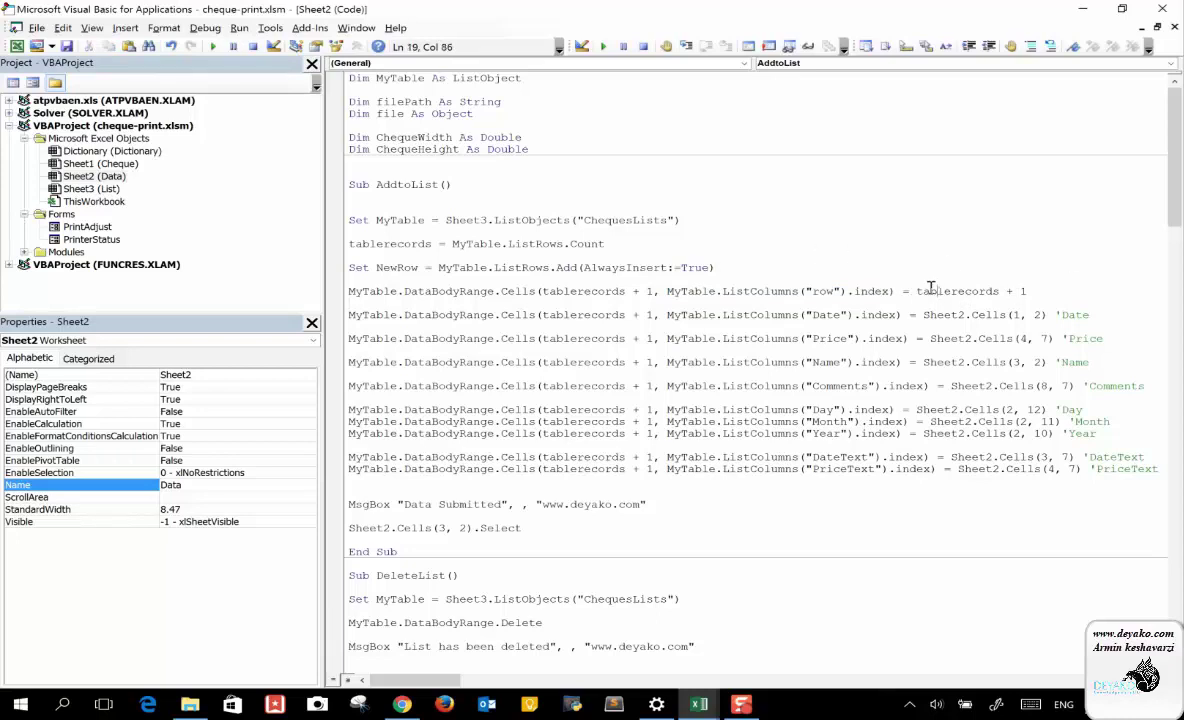
{"action": "mouse_move", "coordinate": [699, 704]}
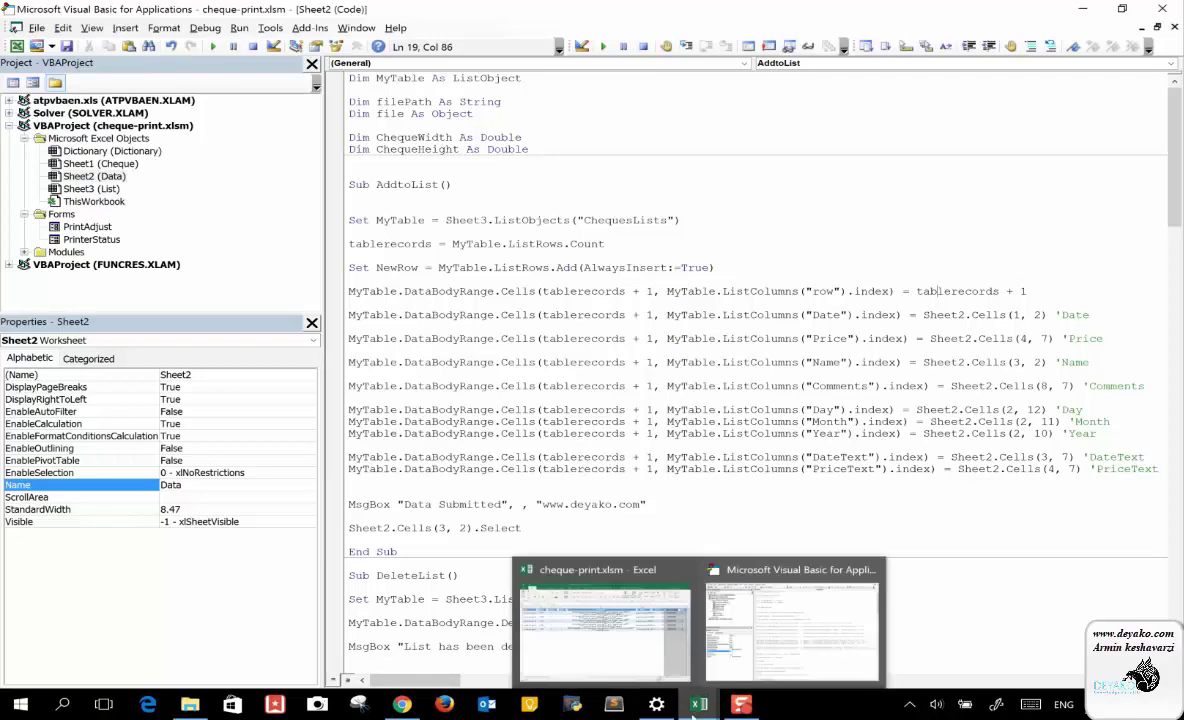
{"action": "left_click", "coordinate": [618, 653]}
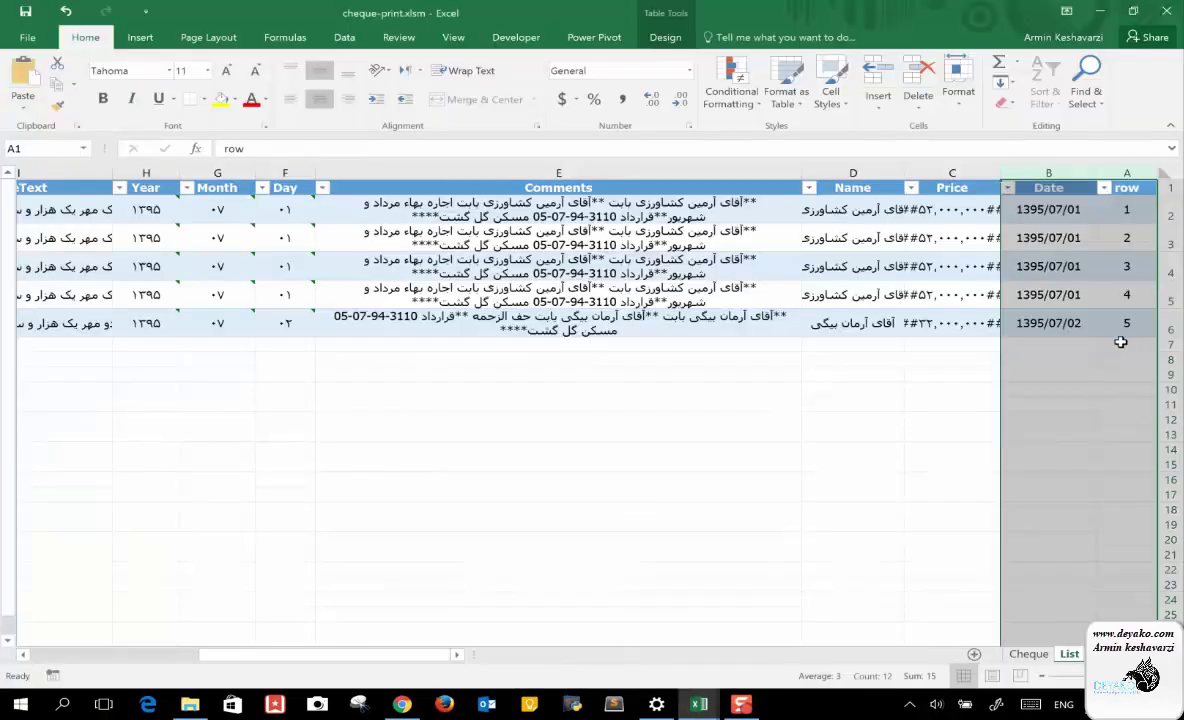
Clear the column selection by clicking cell A7, then go back to the VBA editor
{"action": "left_click", "coordinate": [1121, 342]}
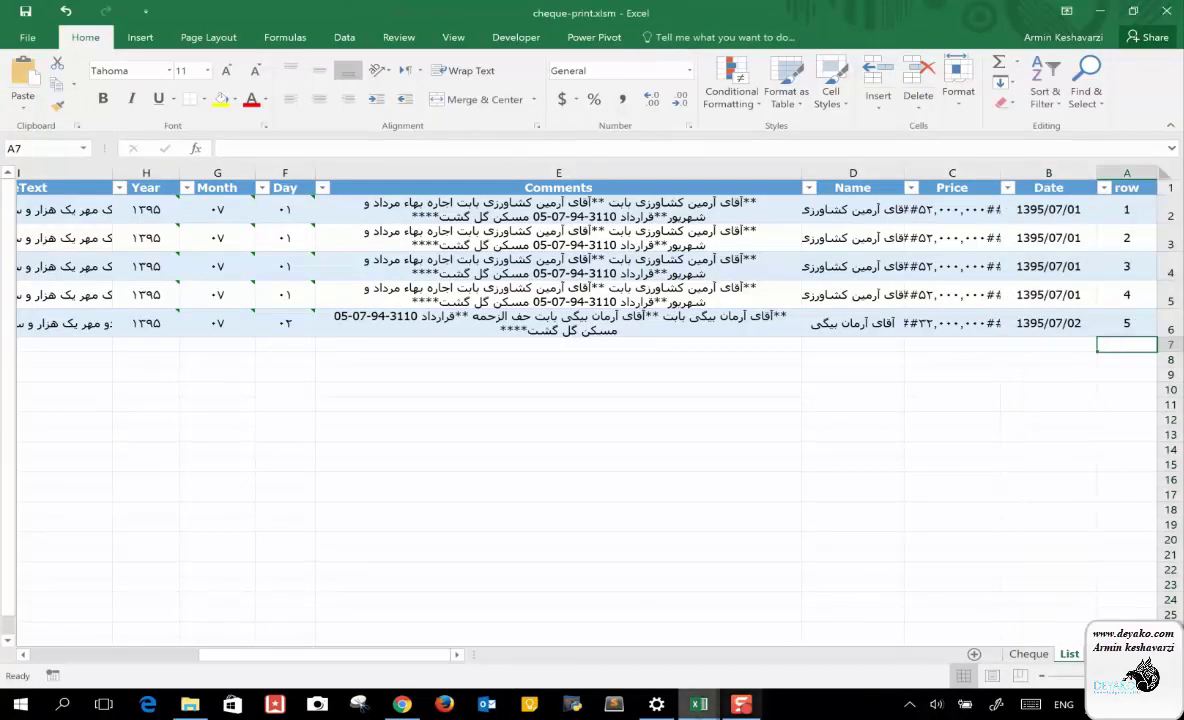
{"action": "mouse_move", "coordinate": [699, 704]}
{"action": "left_click", "coordinate": [810, 618]}
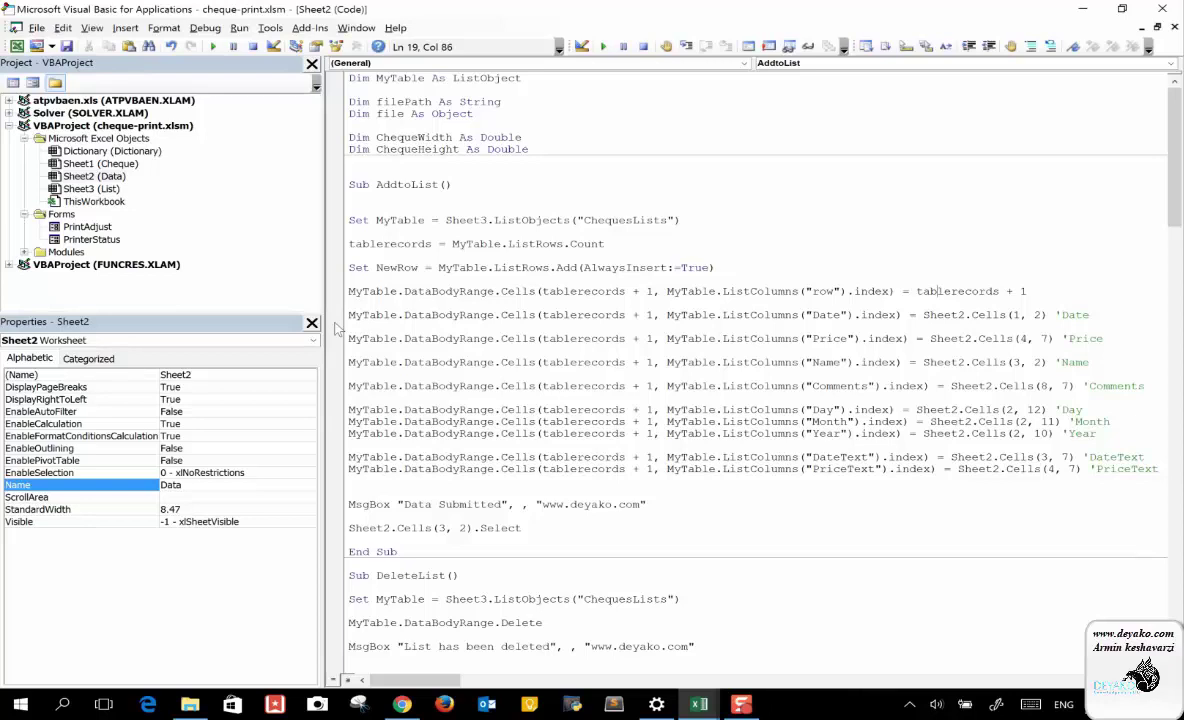
Place a breakpoint on the row-number line, then browse View > Toolbars and the Debug menu without choosing anything
{"action": "left_click", "coordinate": [336, 292]}
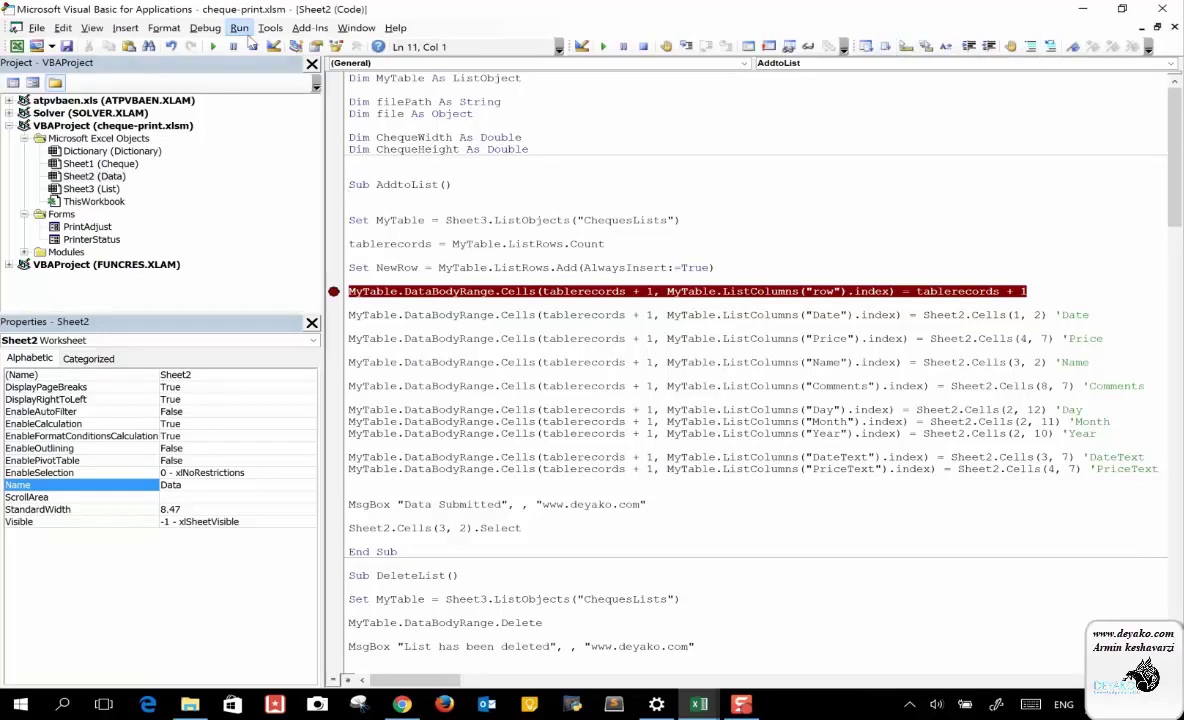
{"action": "left_click", "coordinate": [90, 28]}
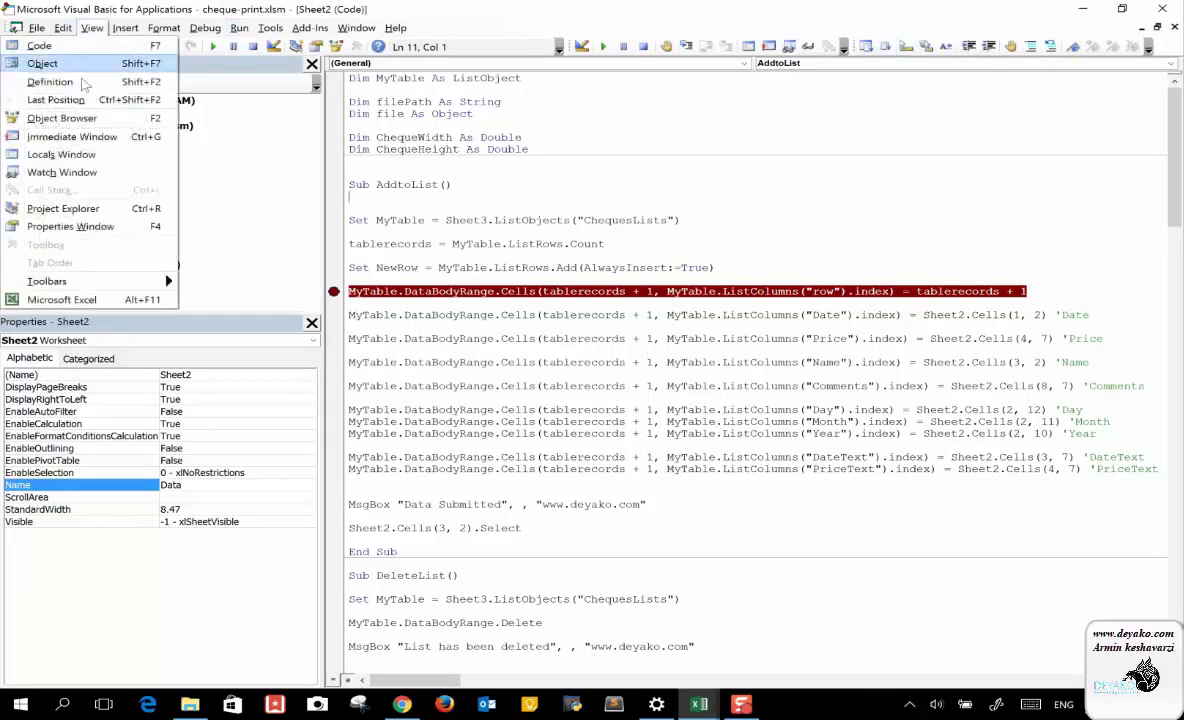
{"action": "mouse_move", "coordinate": [55, 284]}
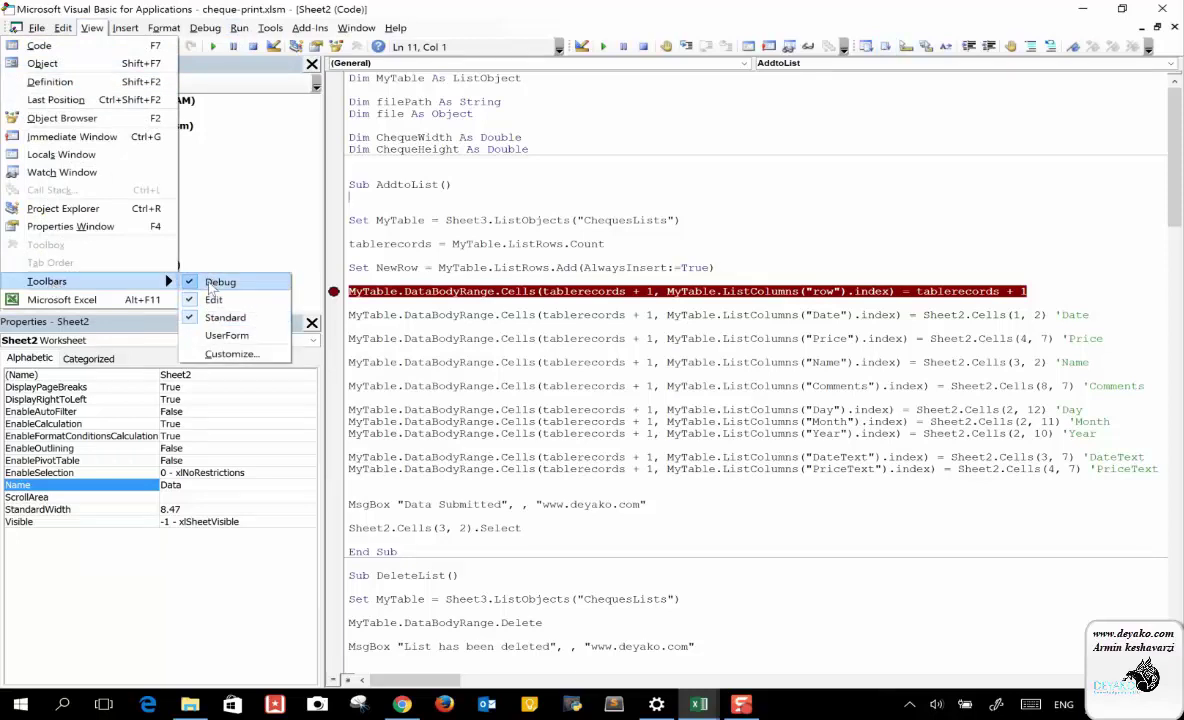
{"action": "mouse_move", "coordinate": [270, 28]}
{"action": "mouse_move", "coordinate": [205, 28]}
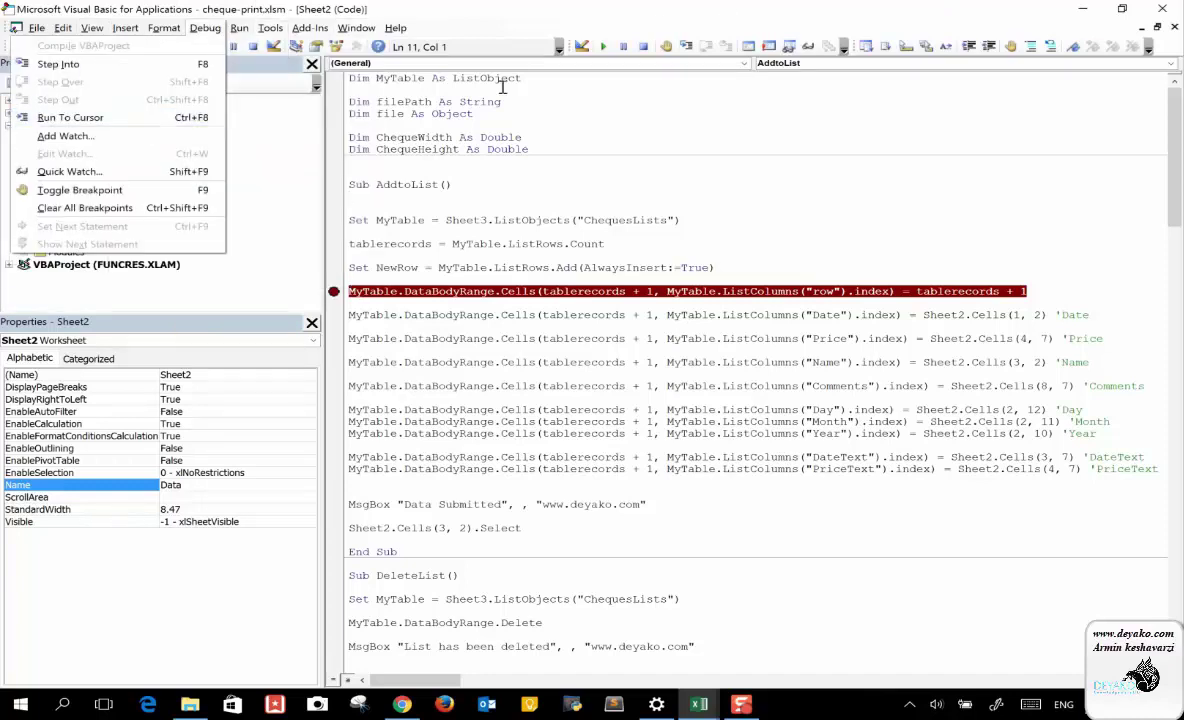
{"action": "left_click", "coordinate": [412, 197]}
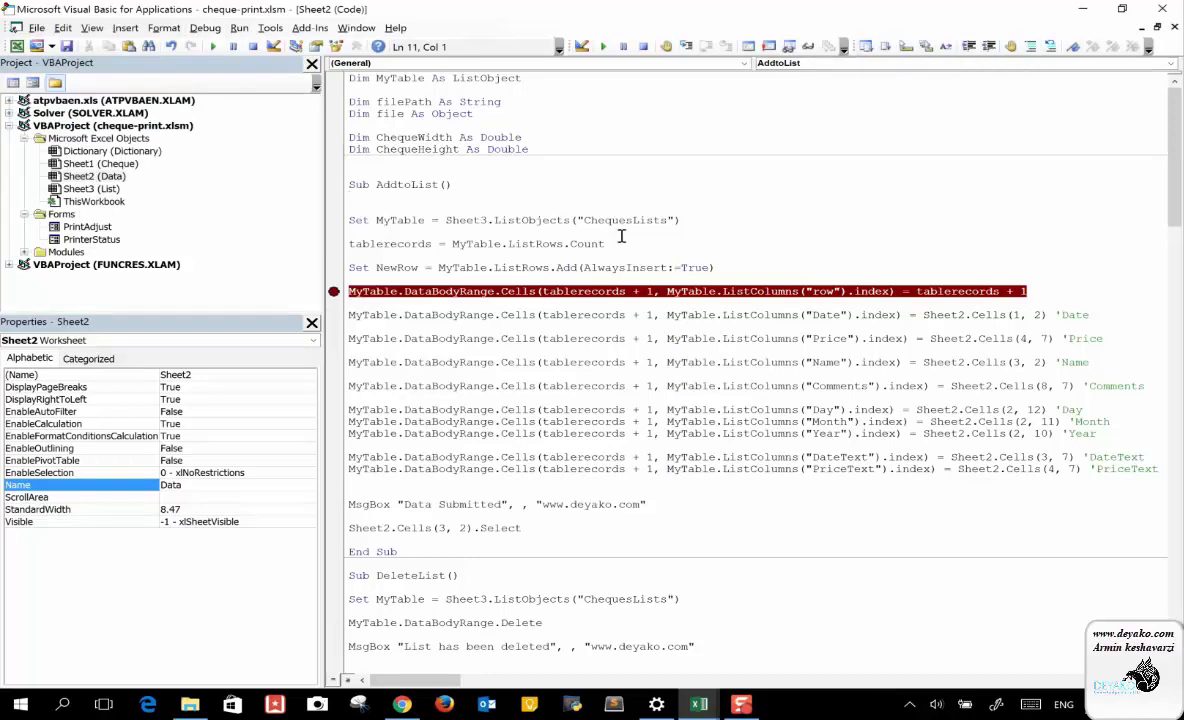
Toggle the breakpoint on the tablerecords + 1 row line off and on, leaving it set
{"action": "left_click", "coordinate": [335, 292]}
{"action": "left_click", "coordinate": [335, 292]}
{"action": "left_click", "coordinate": [335, 292]}
{"action": "left_click", "coordinate": [335, 292]}
{"action": "left_click", "coordinate": [335, 292]}
{"action": "left_click", "coordinate": [335, 292]}
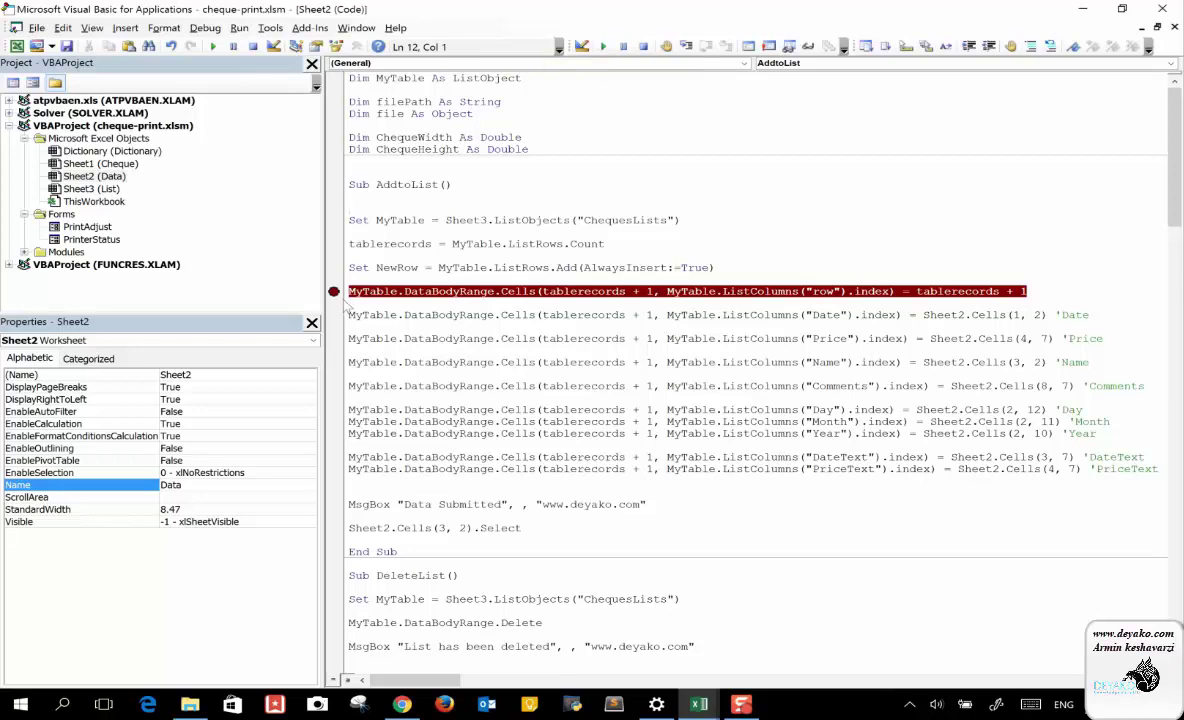
Start stepping through AddtoList and run the ChequesLists table assignment after checking its value
{"action": "left_click", "coordinate": [685, 47]}
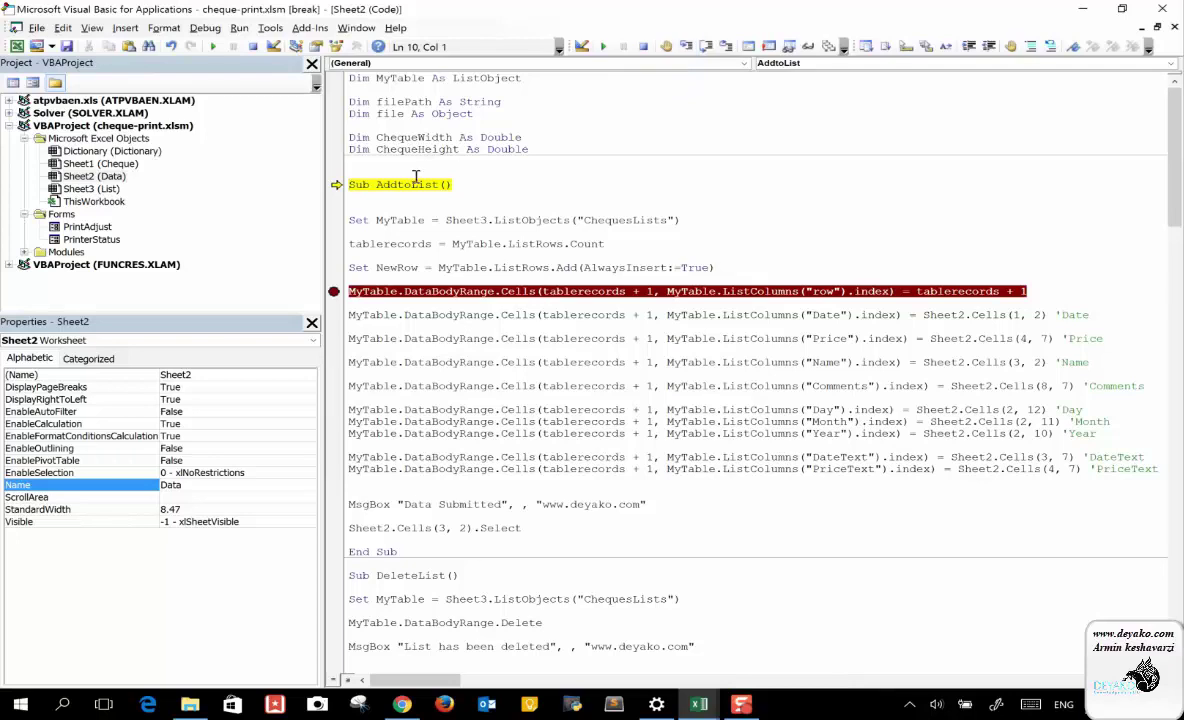
{"action": "left_click", "coordinate": [686, 48]}
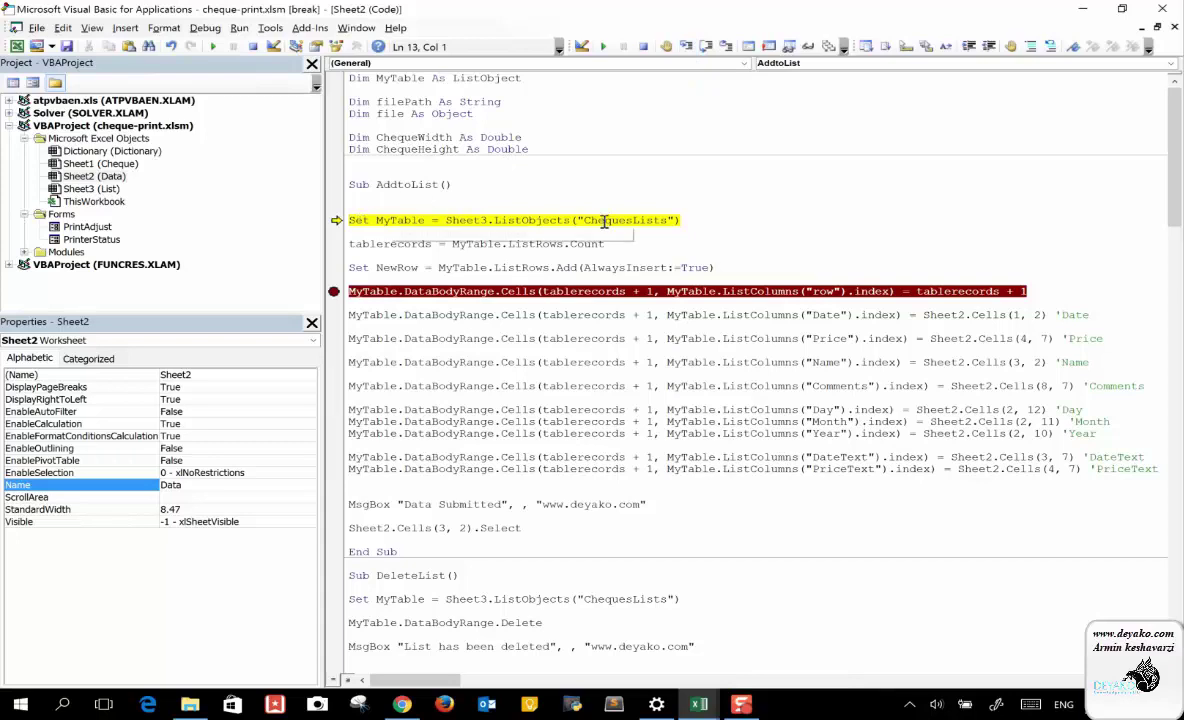
{"action": "mouse_move", "coordinate": [408, 227]}
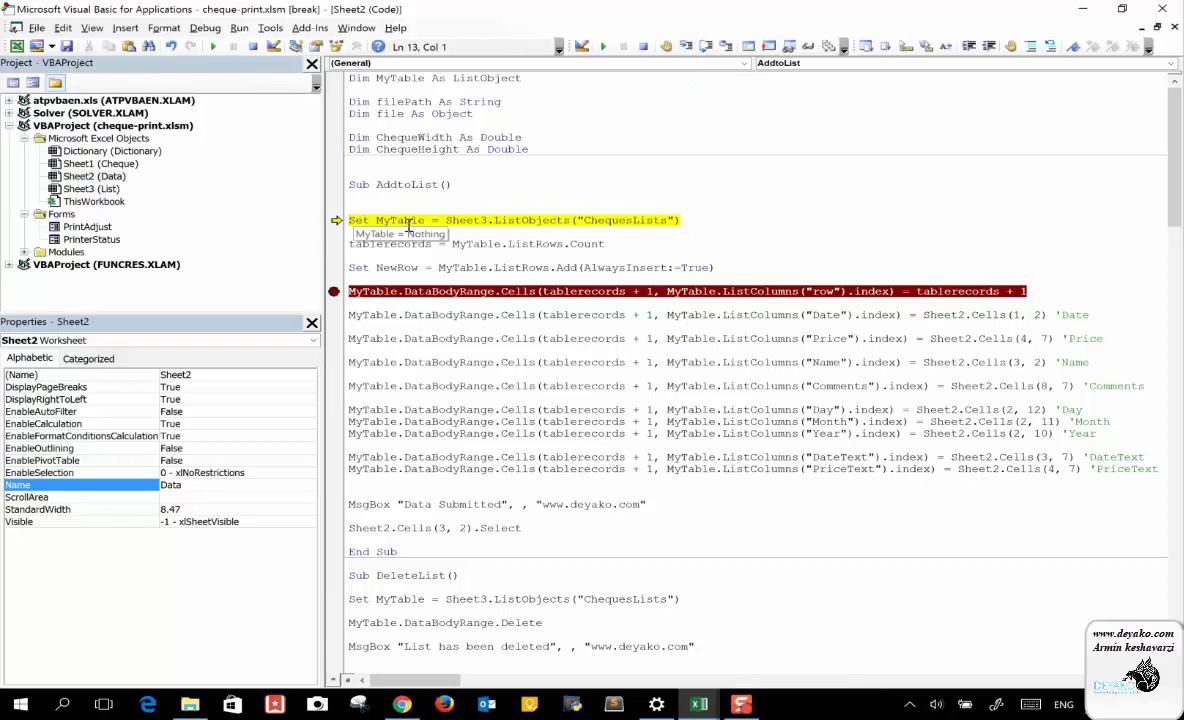
{"action": "left_click_drag", "start_coordinate": [446, 220], "coordinate": [680, 220]}
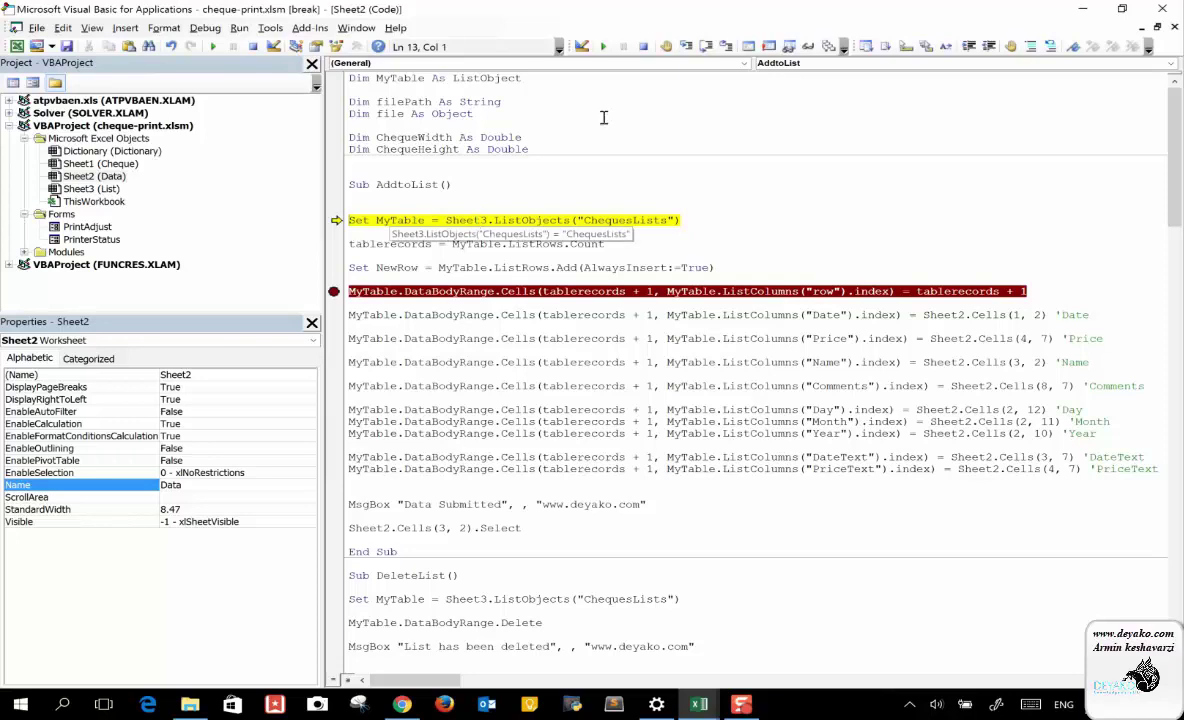
{"action": "left_click", "coordinate": [686, 46]}
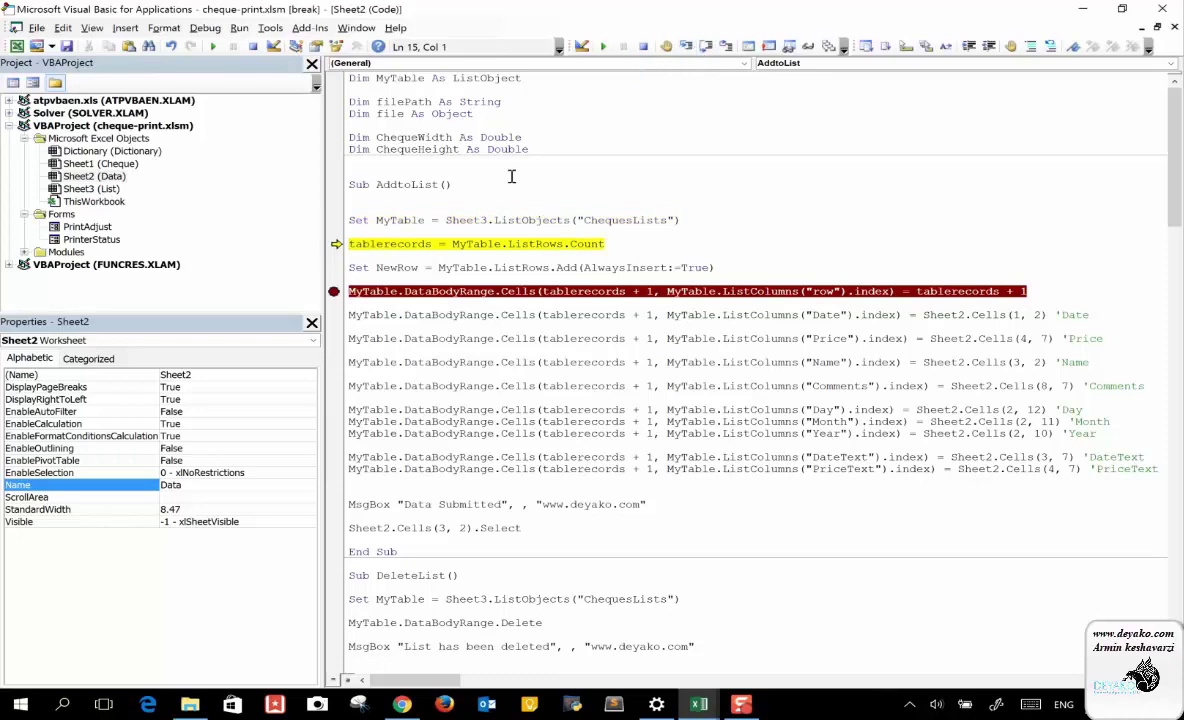
Step through the row-count and add-row lines, then step back out into AddtoList
{"action": "mouse_move", "coordinate": [396, 219]}
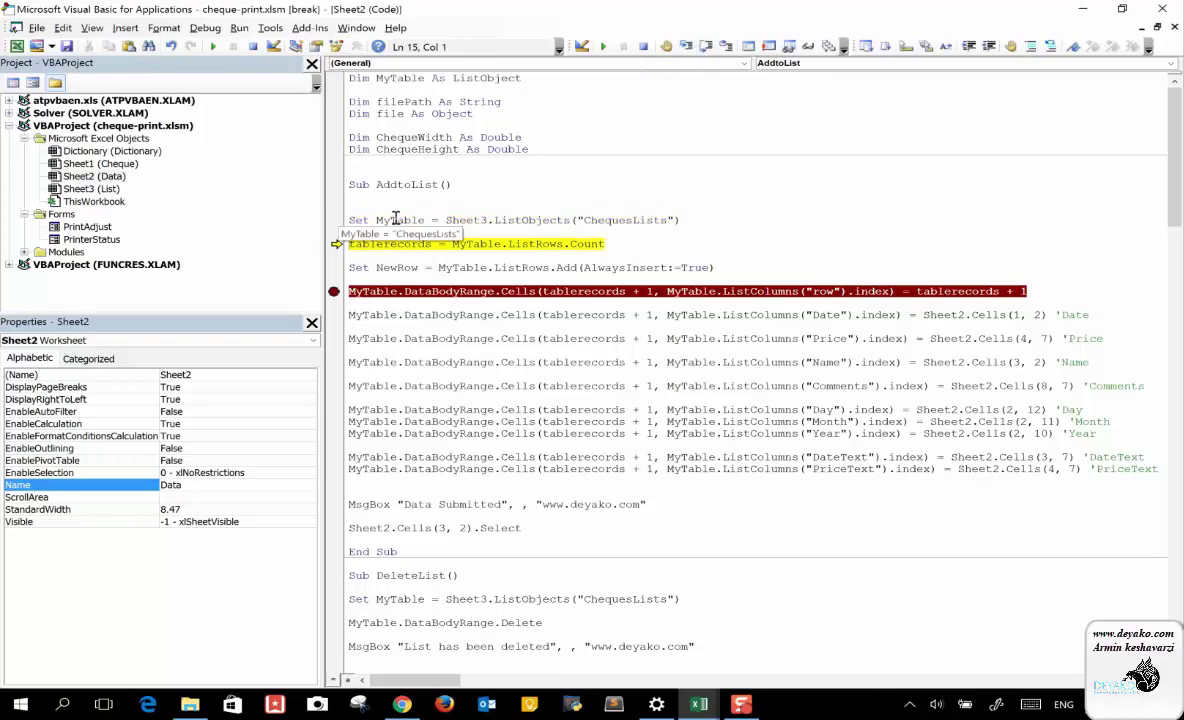
{"action": "mouse_move", "coordinate": [372, 243]}
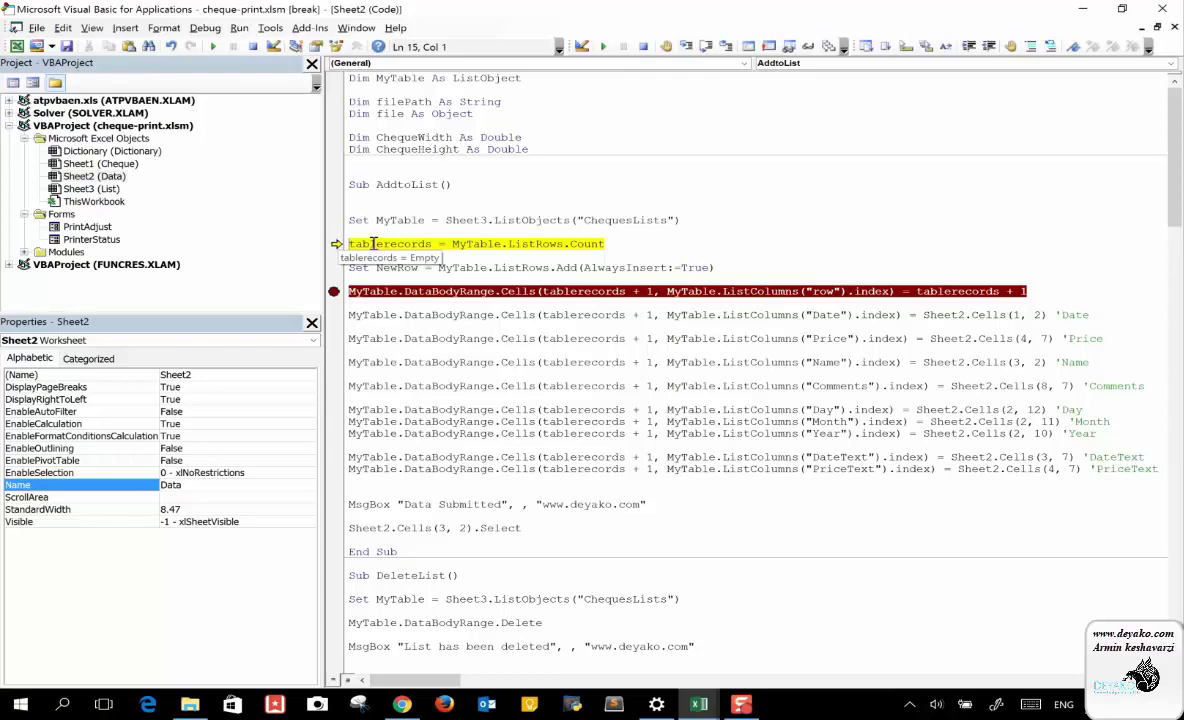
{"action": "mouse_move", "coordinate": [490, 244]}
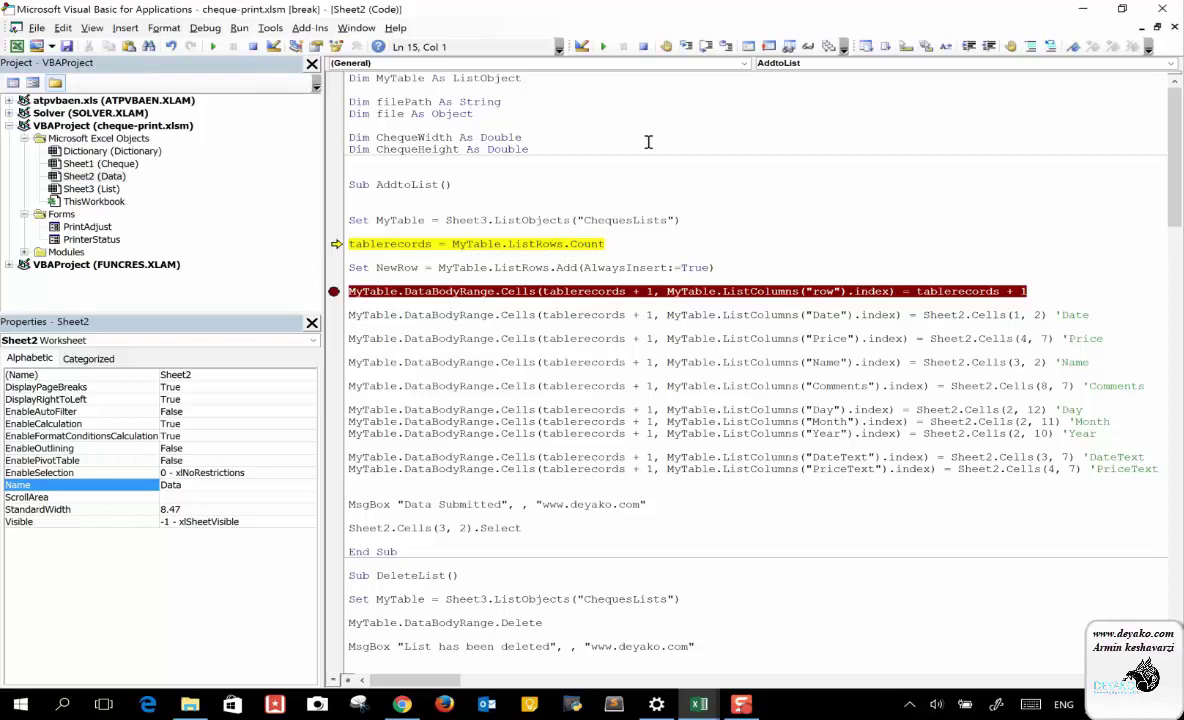
{"action": "key", "text": "F8"}
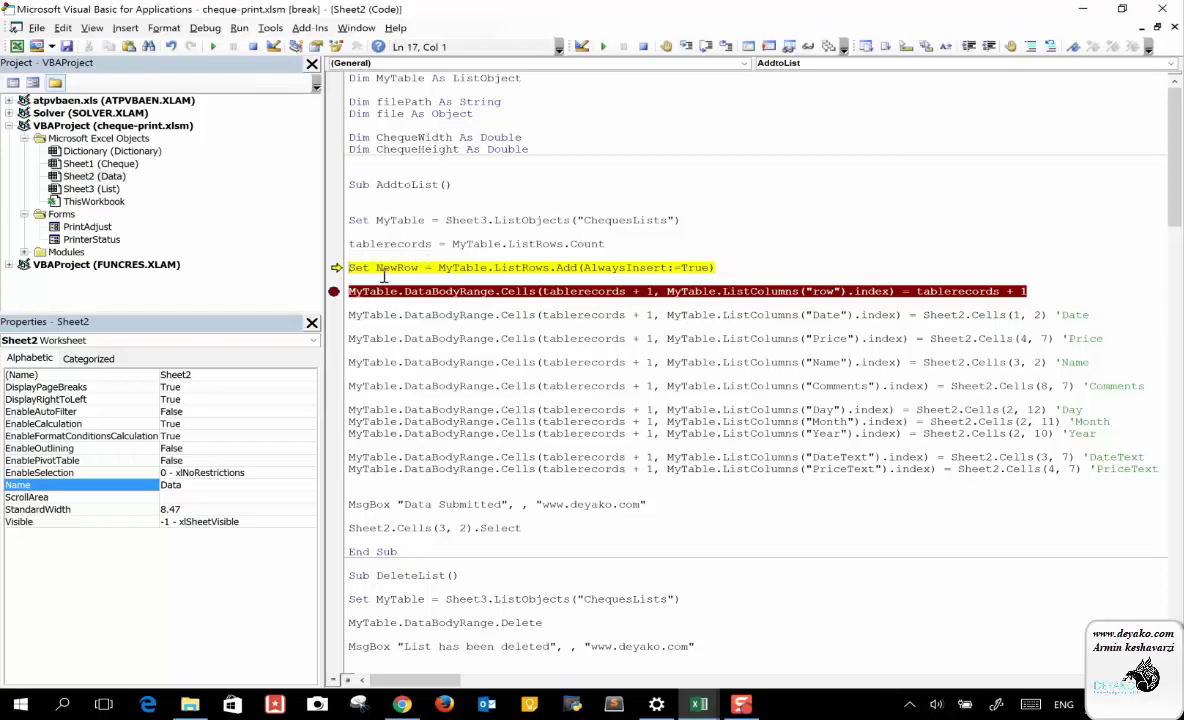
{"action": "left_click", "coordinate": [582, 46]}
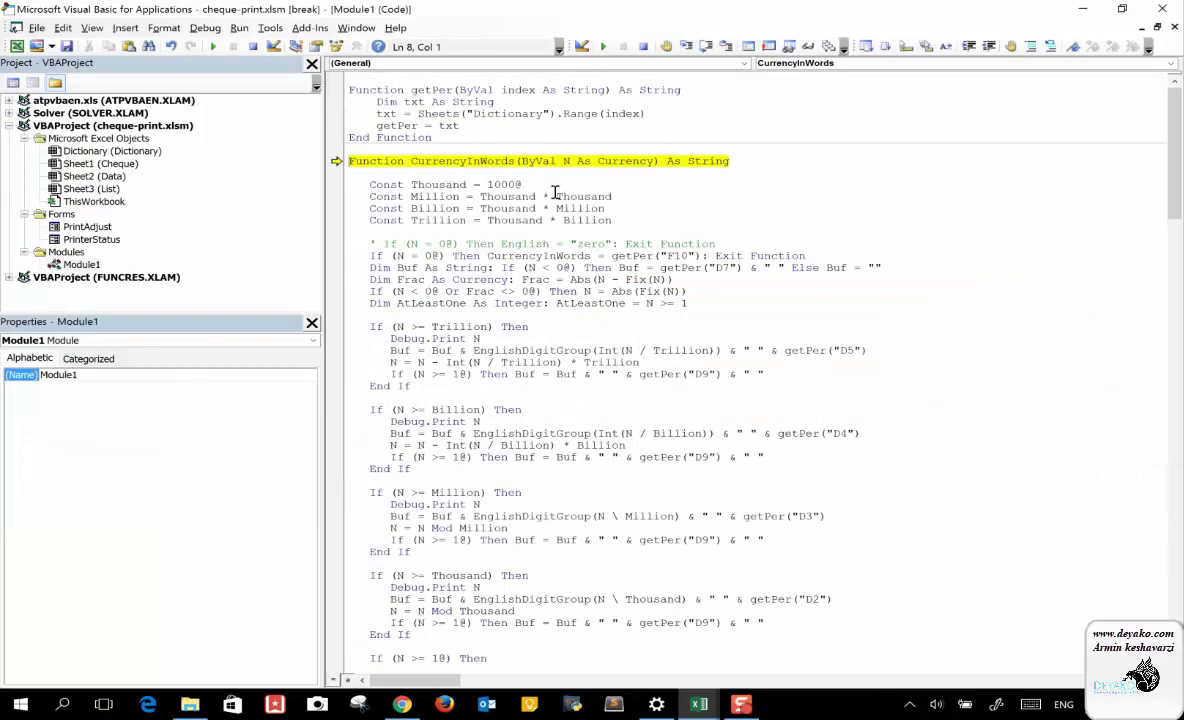
{"action": "left_click", "coordinate": [687, 47]}
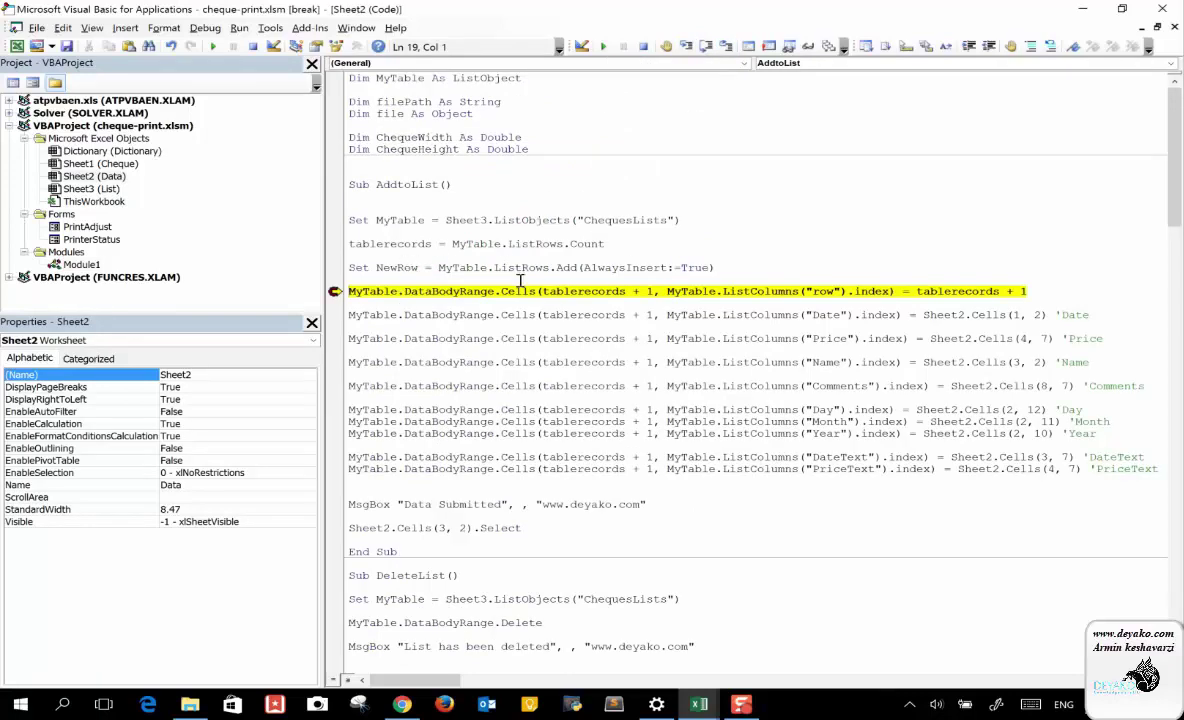
{"action": "mouse_move", "coordinate": [698, 704]}
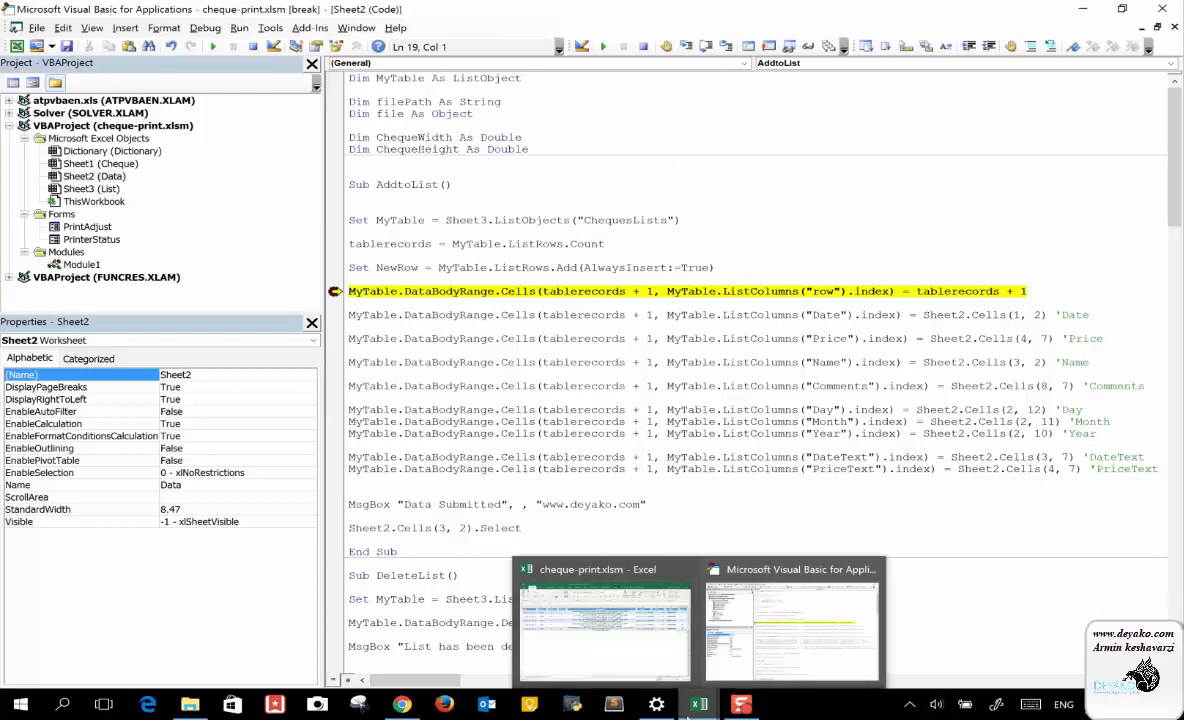
{"action": "left_click", "coordinate": [634, 640]}
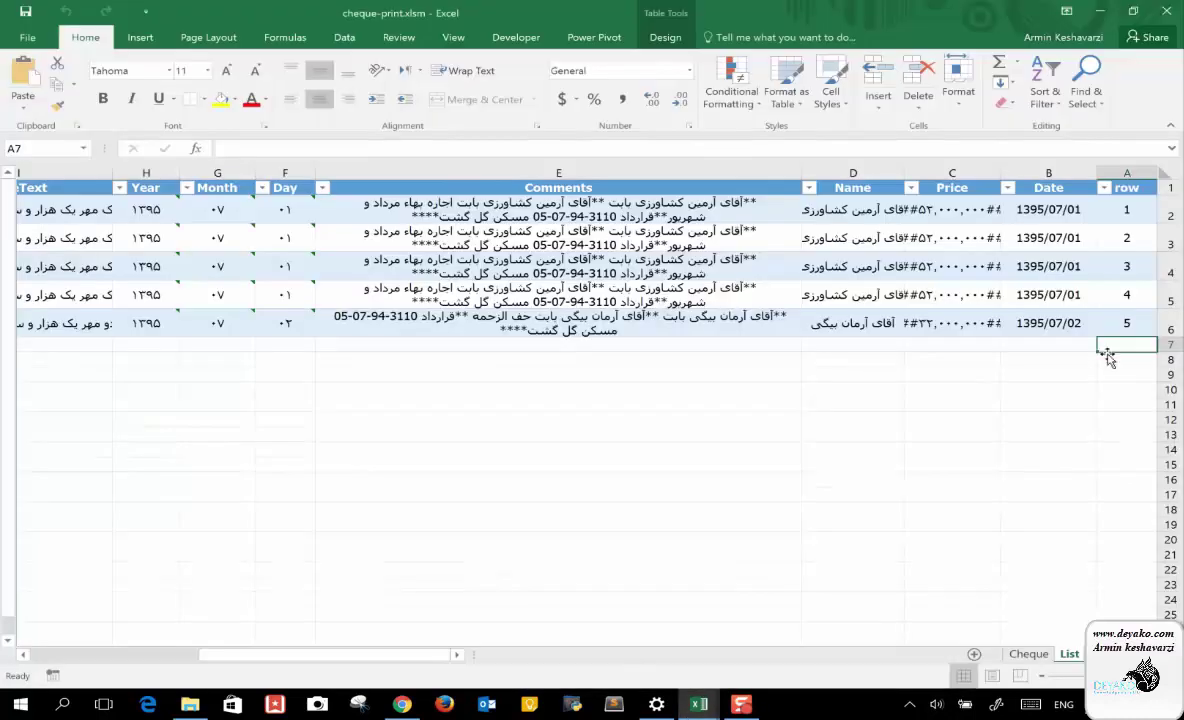
{"action": "left_click_drag", "start_coordinate": [1082, 347], "coordinate": [507, 344]}
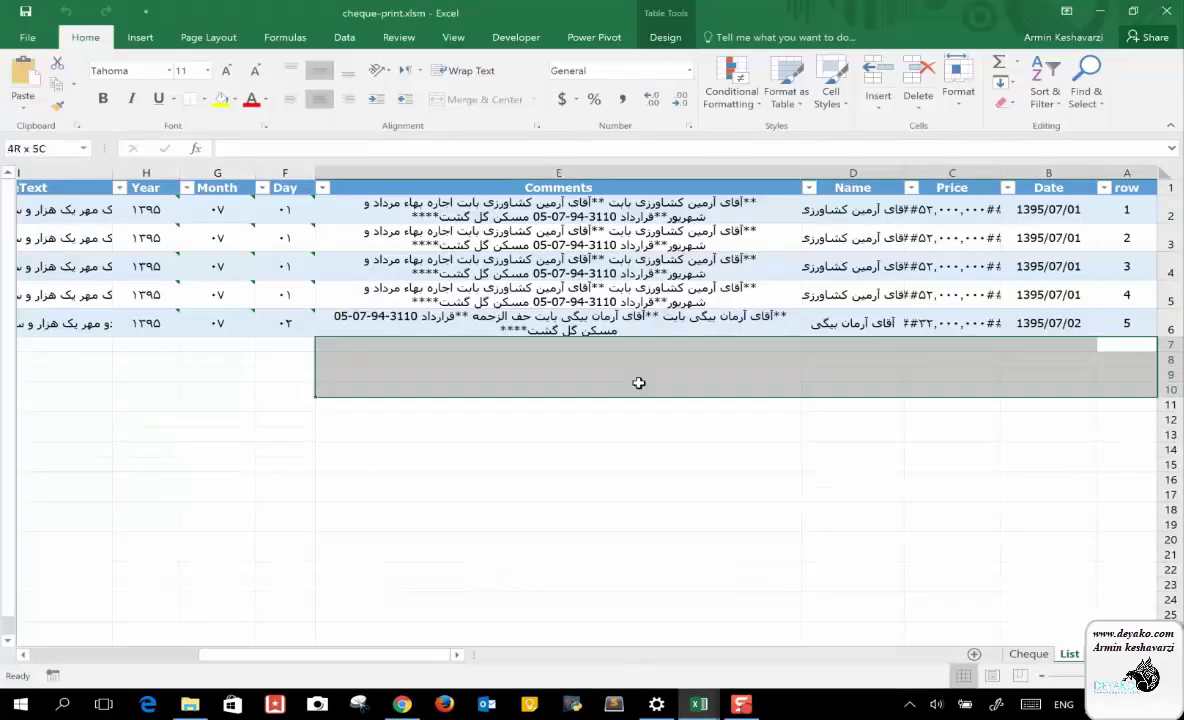
{"action": "scroll", "coordinate": [506, 347], "scroll_direction": "left", "scroll_amount": 2}
{"action": "left_click", "coordinate": [506, 347]}
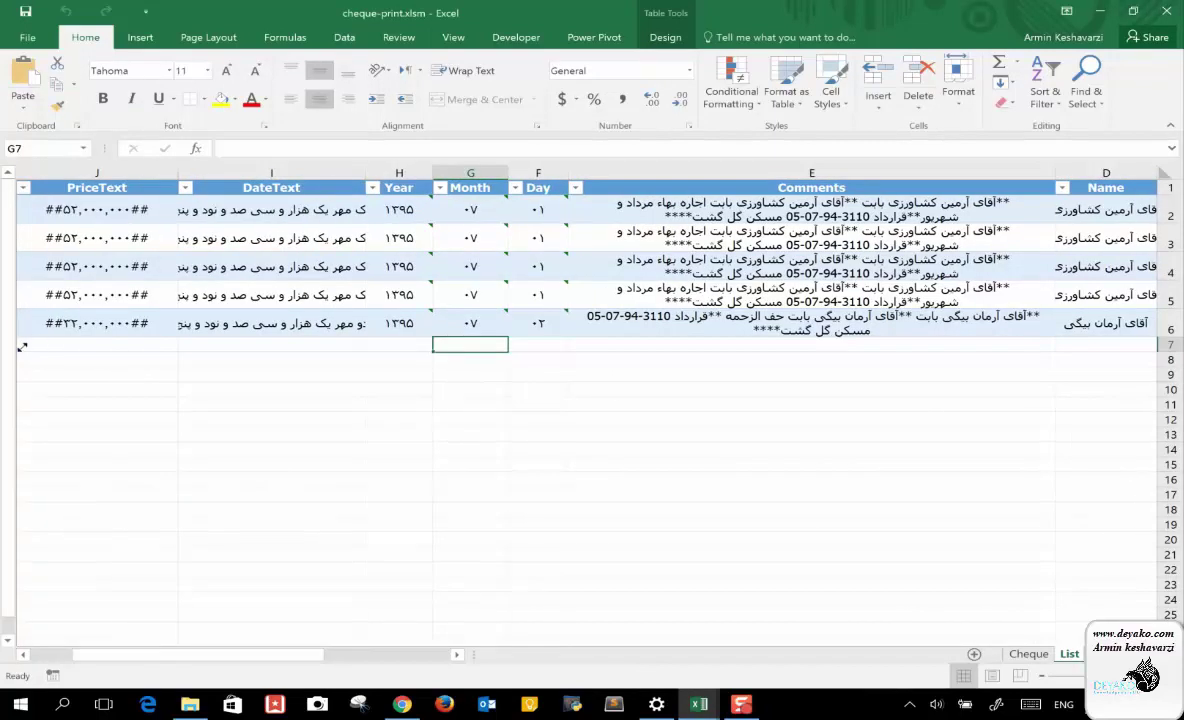
{"action": "scroll", "coordinate": [551, 348], "scroll_direction": "right", "scroll_amount": 3}
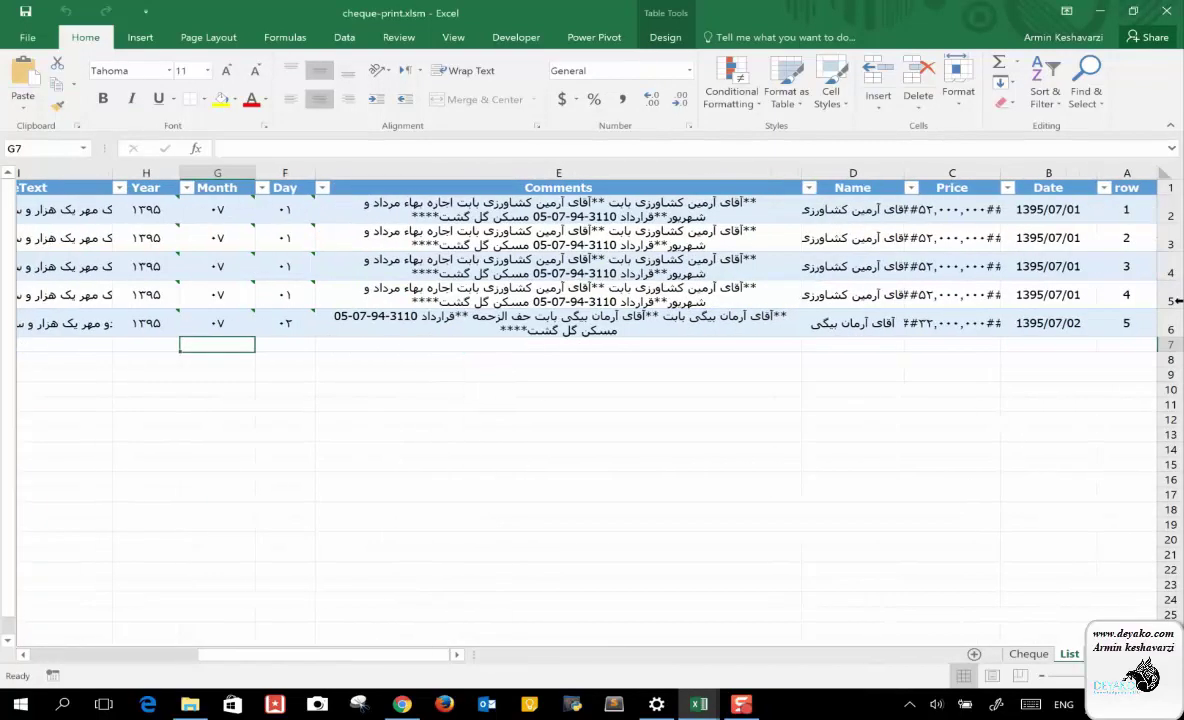
{"action": "mouse_move", "coordinate": [697, 703]}
{"action": "left_click", "coordinate": [785, 651]}
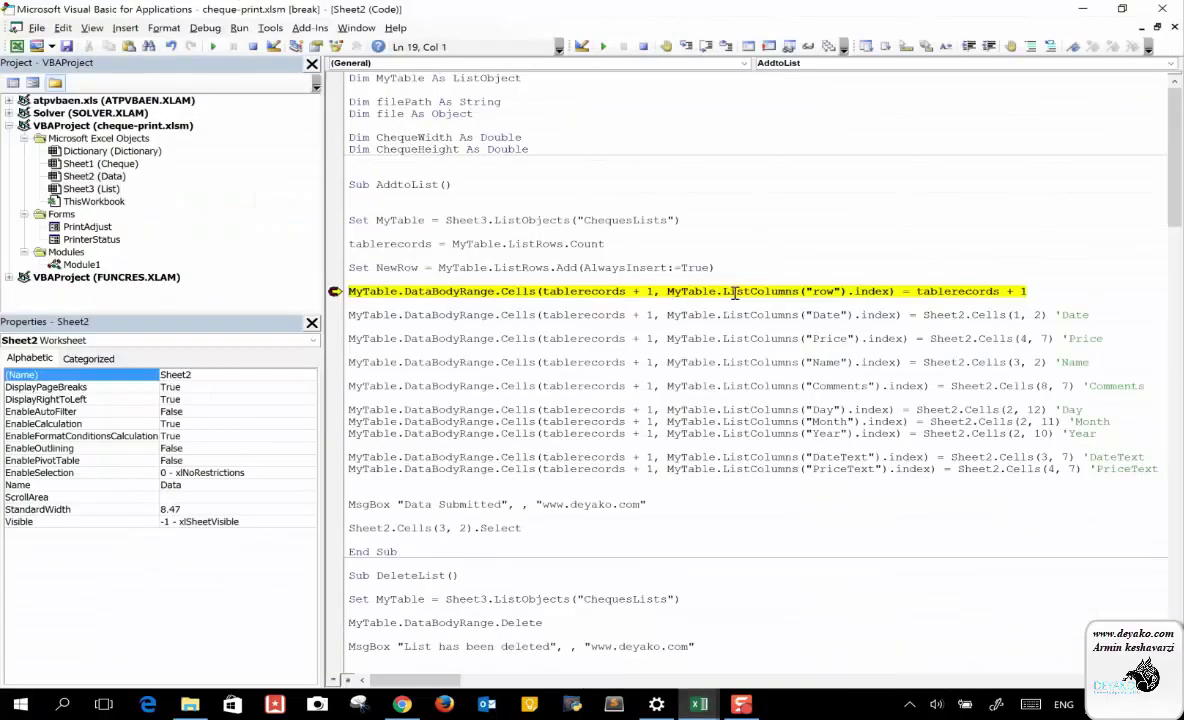
{"action": "mouse_move", "coordinate": [936, 296]}
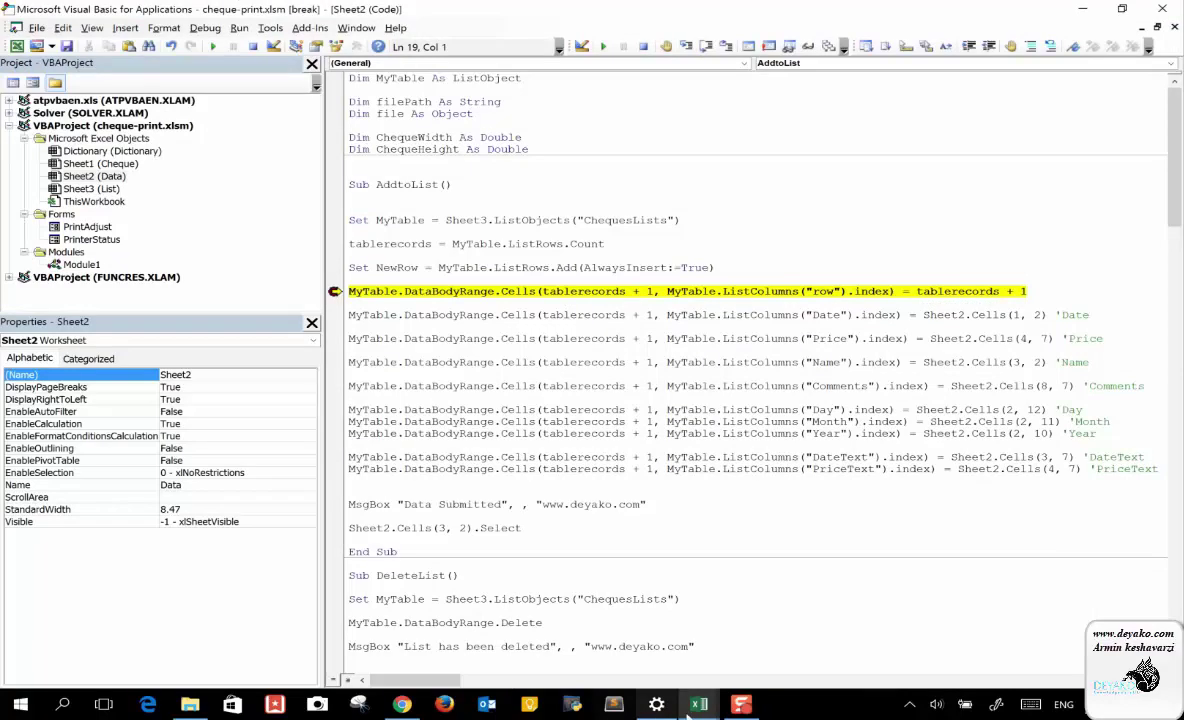
{"action": "mouse_move", "coordinate": [698, 704]}
{"action": "left_click", "coordinate": [555, 598]}
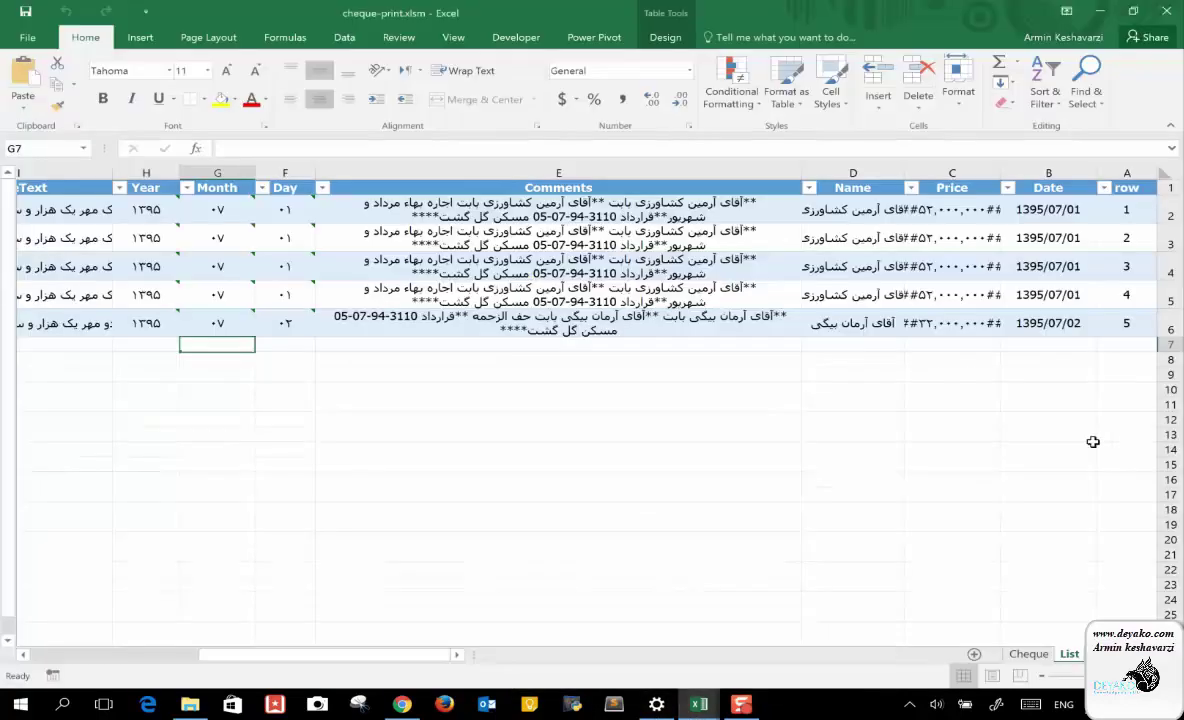
{"action": "left_click", "coordinate": [1132, 346]}
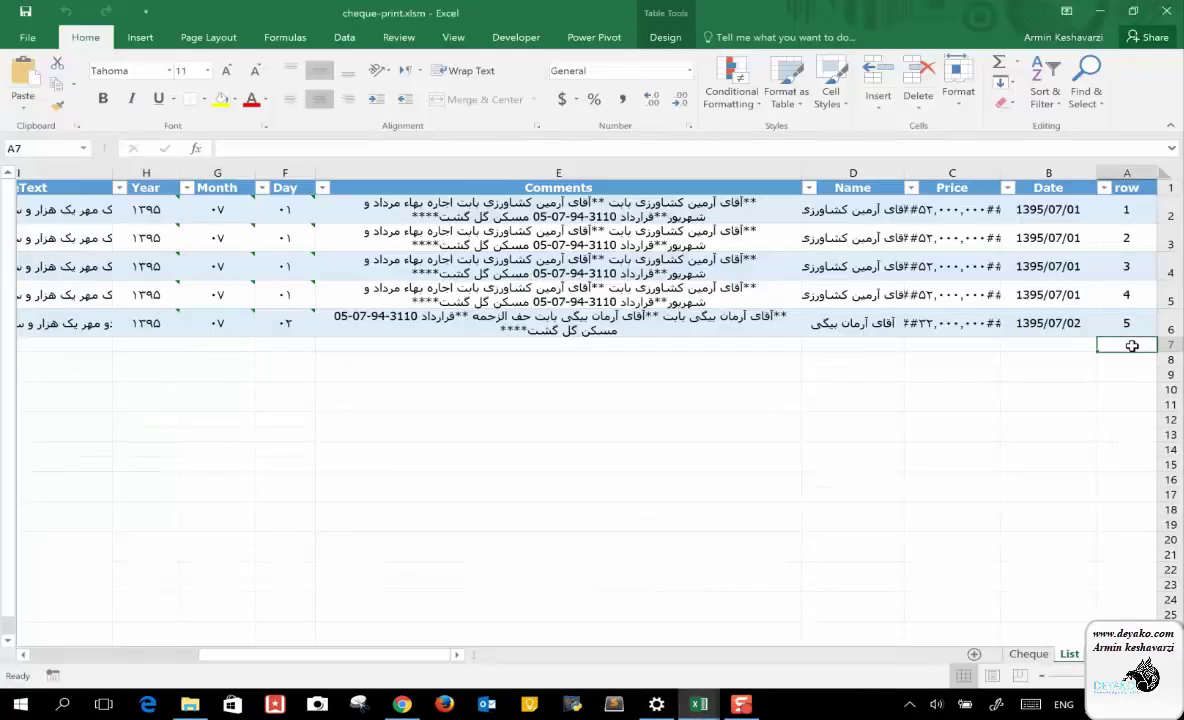
{"action": "left_click", "coordinate": [697, 705]}
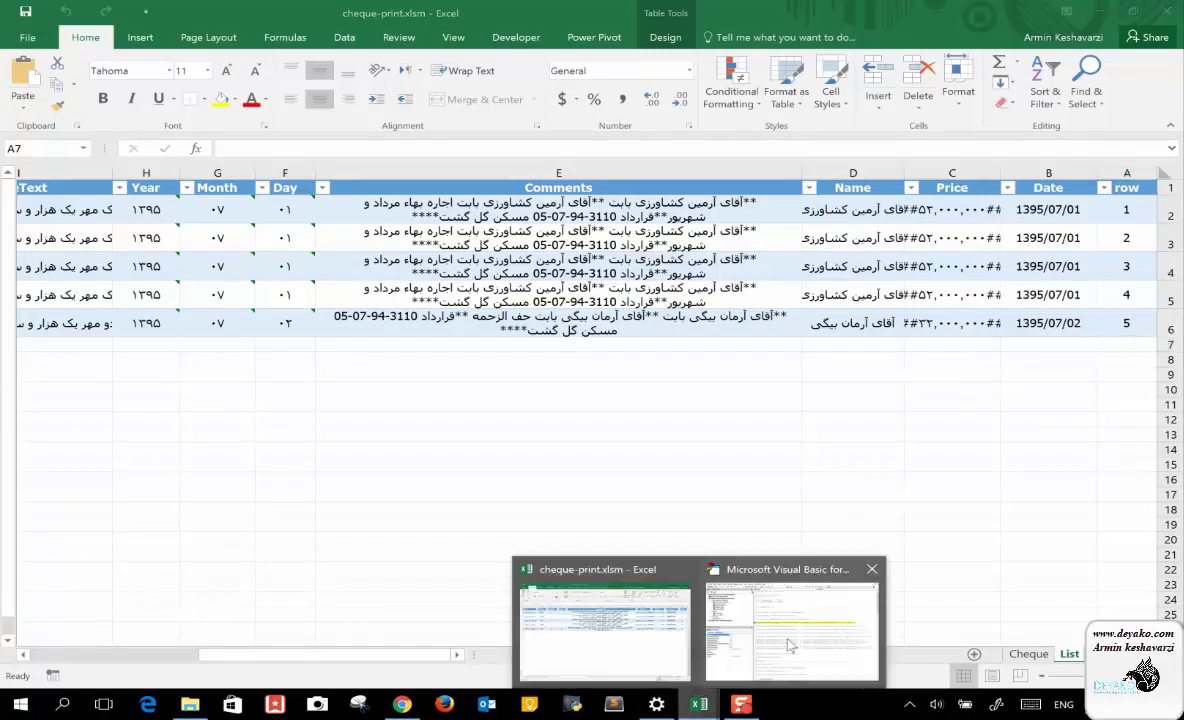
{"action": "left_click", "coordinate": [728, 590]}
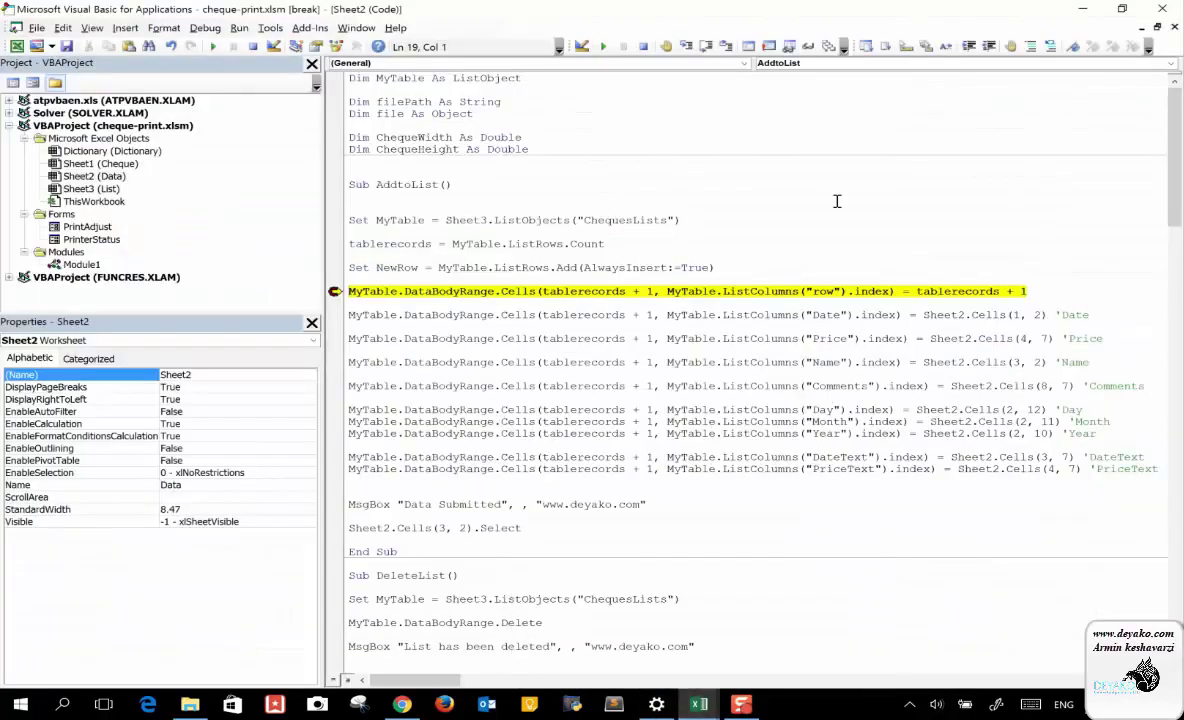
Run the row-number line and confirm the written number in the List table
{"action": "left_click", "coordinate": [686, 47]}
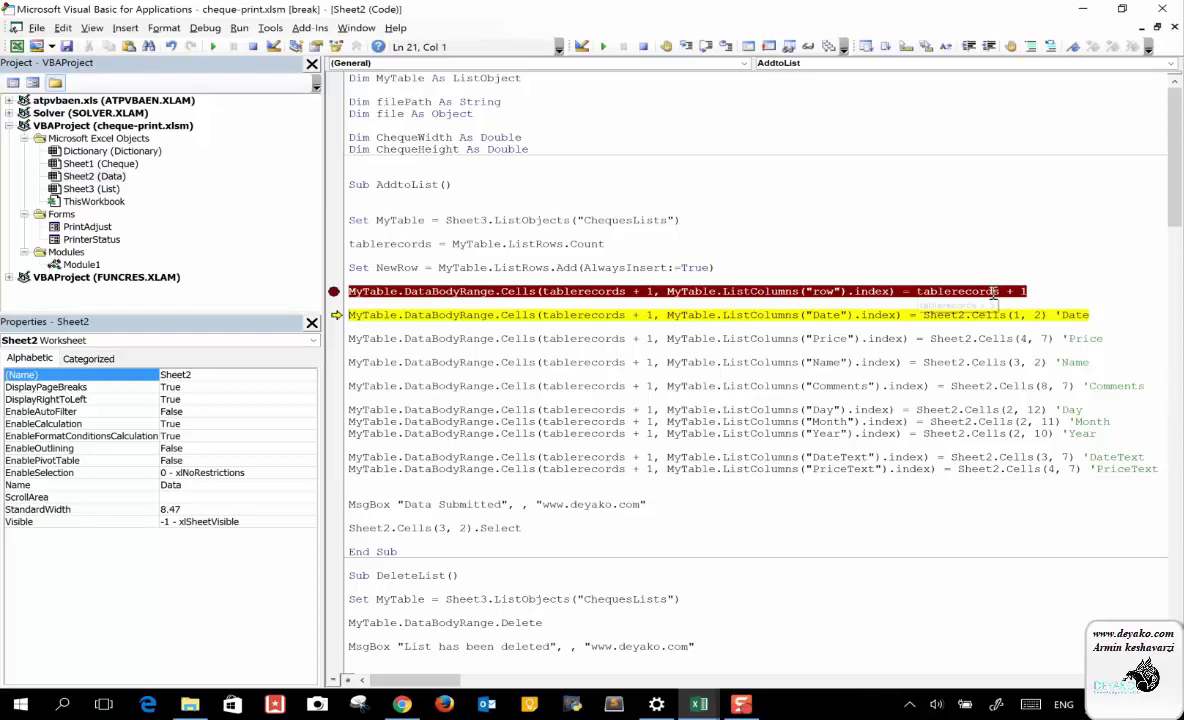
{"action": "mouse_move", "coordinate": [700, 706]}
{"action": "left_click", "coordinate": [570, 600]}
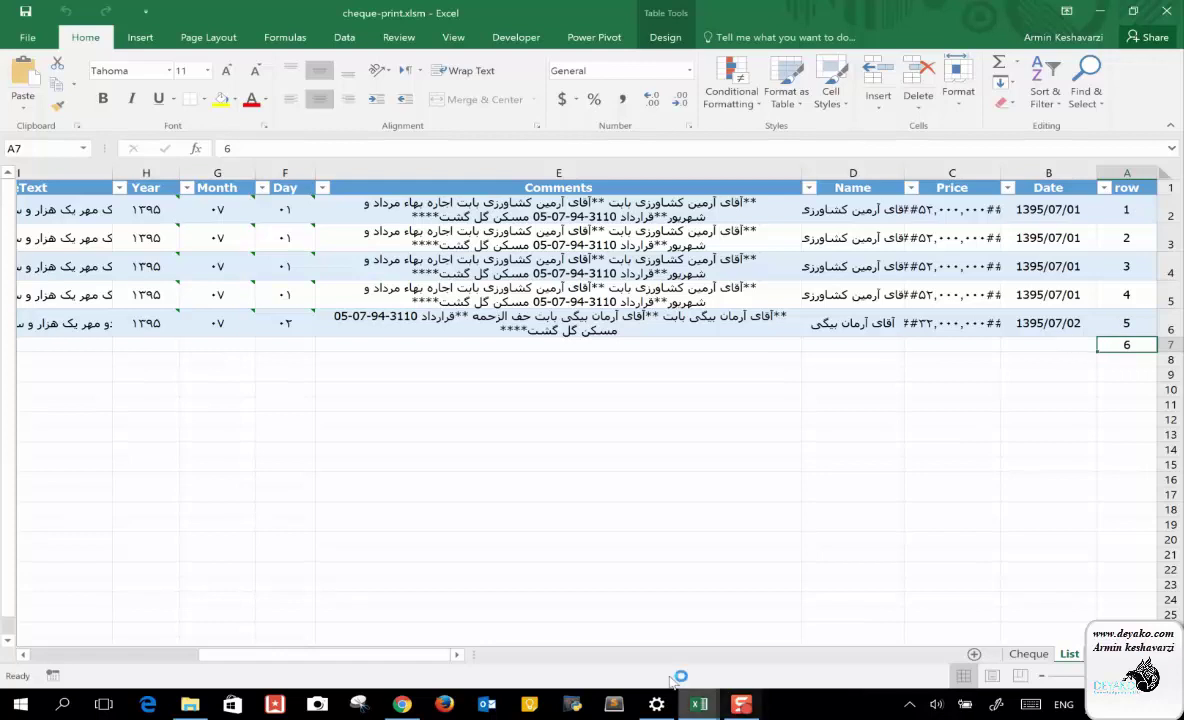
{"action": "mouse_move", "coordinate": [700, 704]}
{"action": "left_click", "coordinate": [781, 640]}
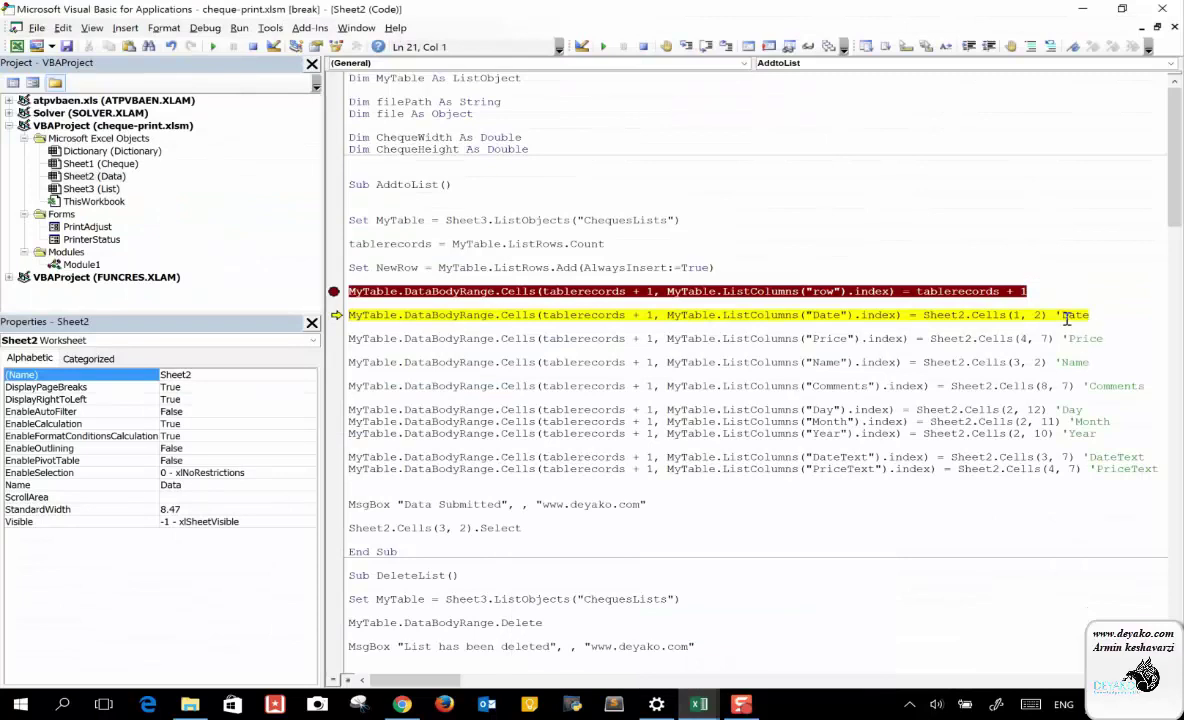
{"action": "mouse_move", "coordinate": [1011, 289]}
{"action": "mouse_move", "coordinate": [954, 318]}
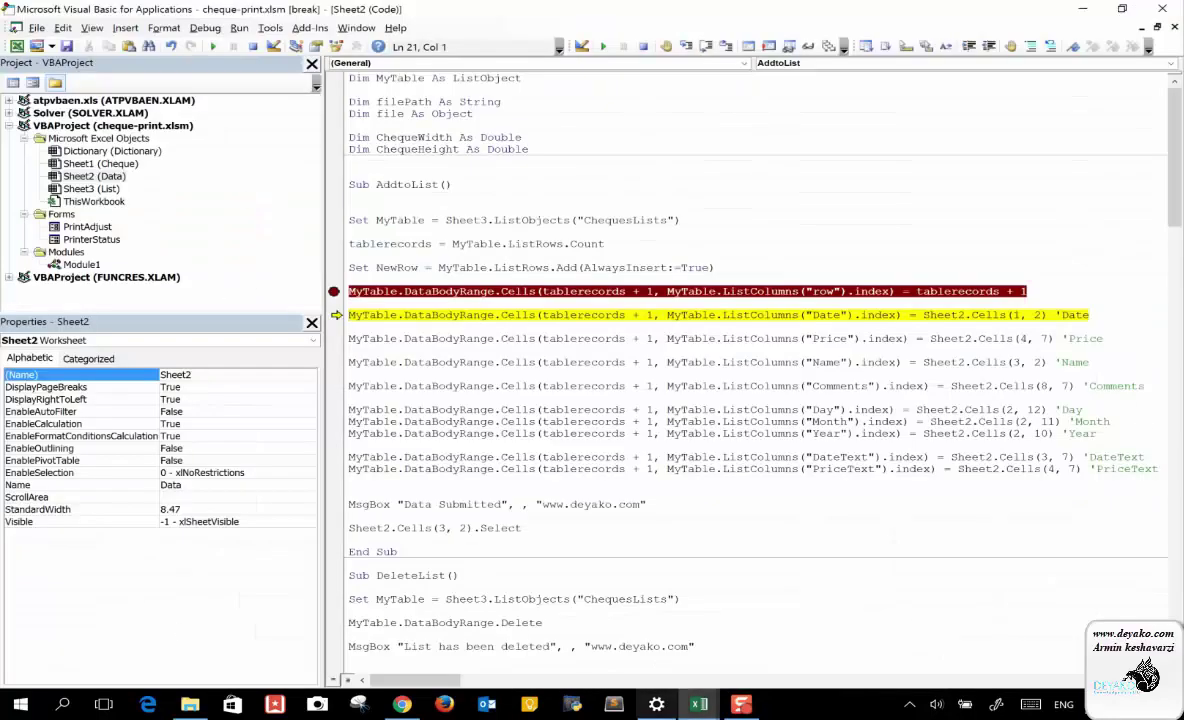
{"action": "mouse_move", "coordinate": [699, 700]}
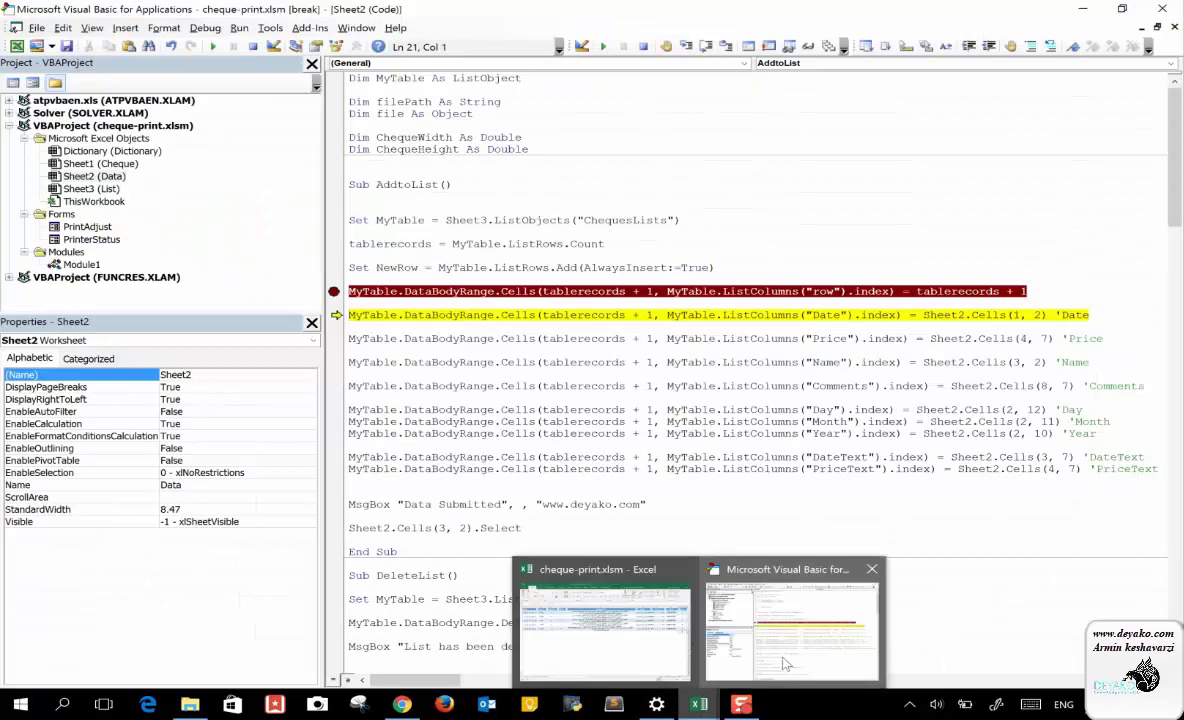
{"action": "left_click", "coordinate": [619, 646]}
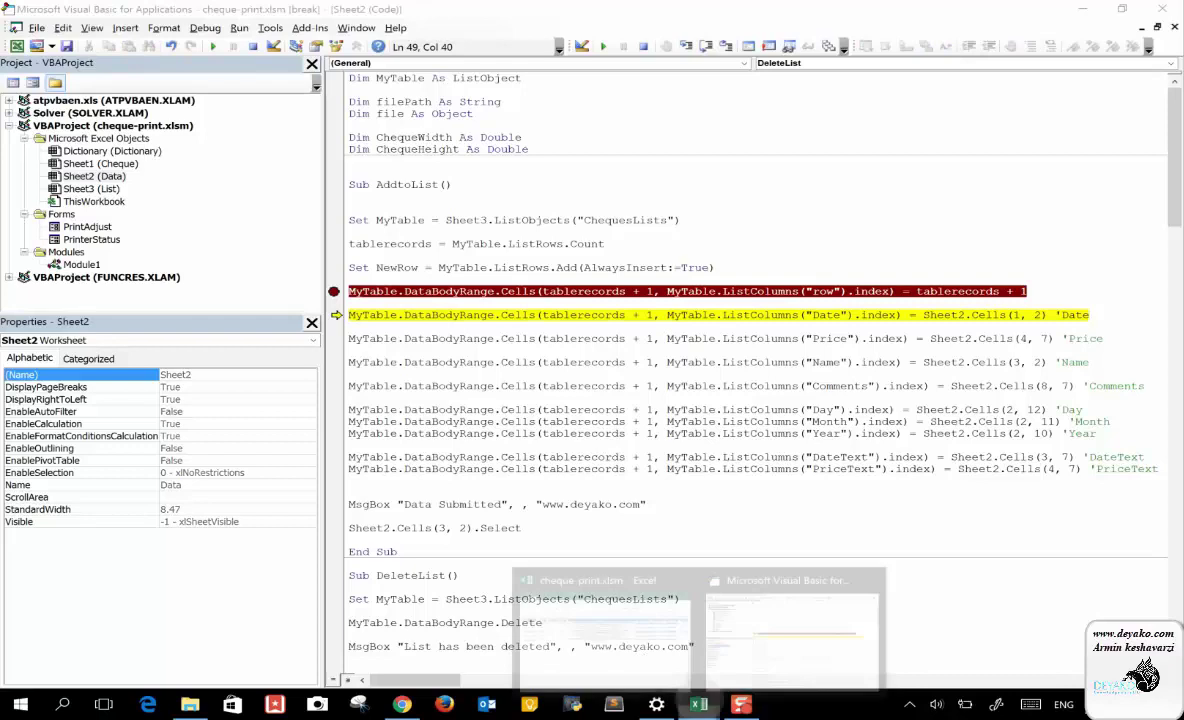
{"action": "left_click", "coordinate": [616, 644]}
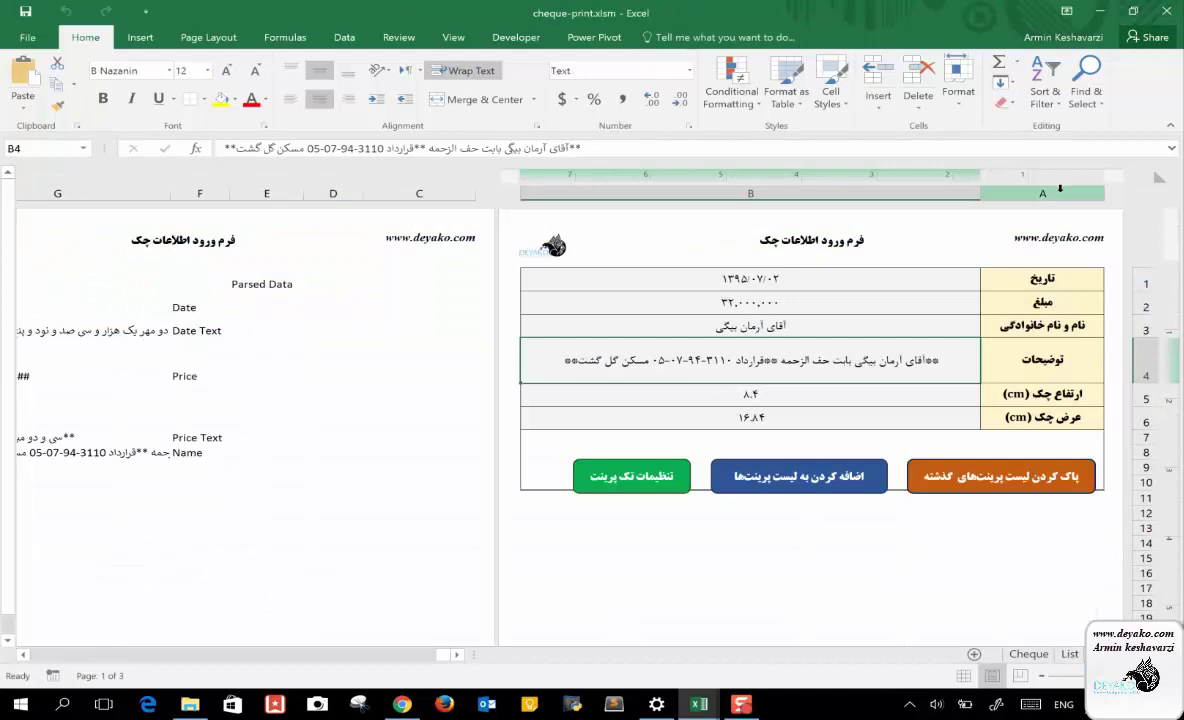
{"action": "left_click", "coordinate": [1150, 288]}
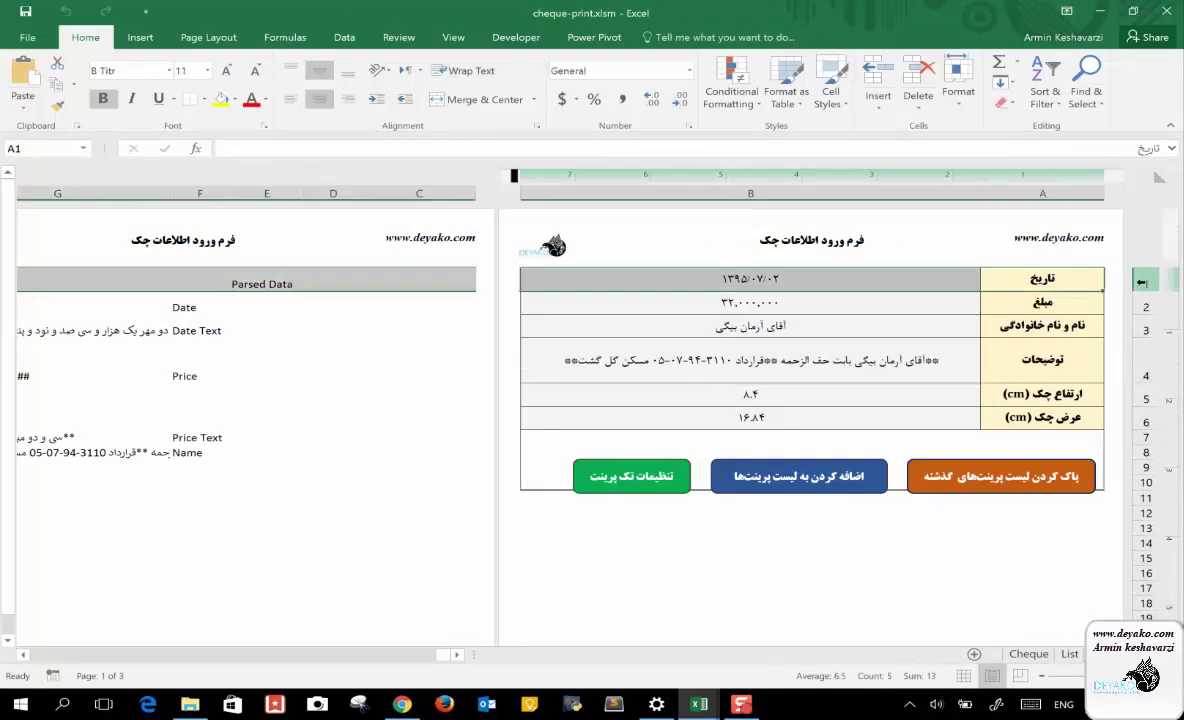
{"action": "left_click", "coordinate": [800, 192]}
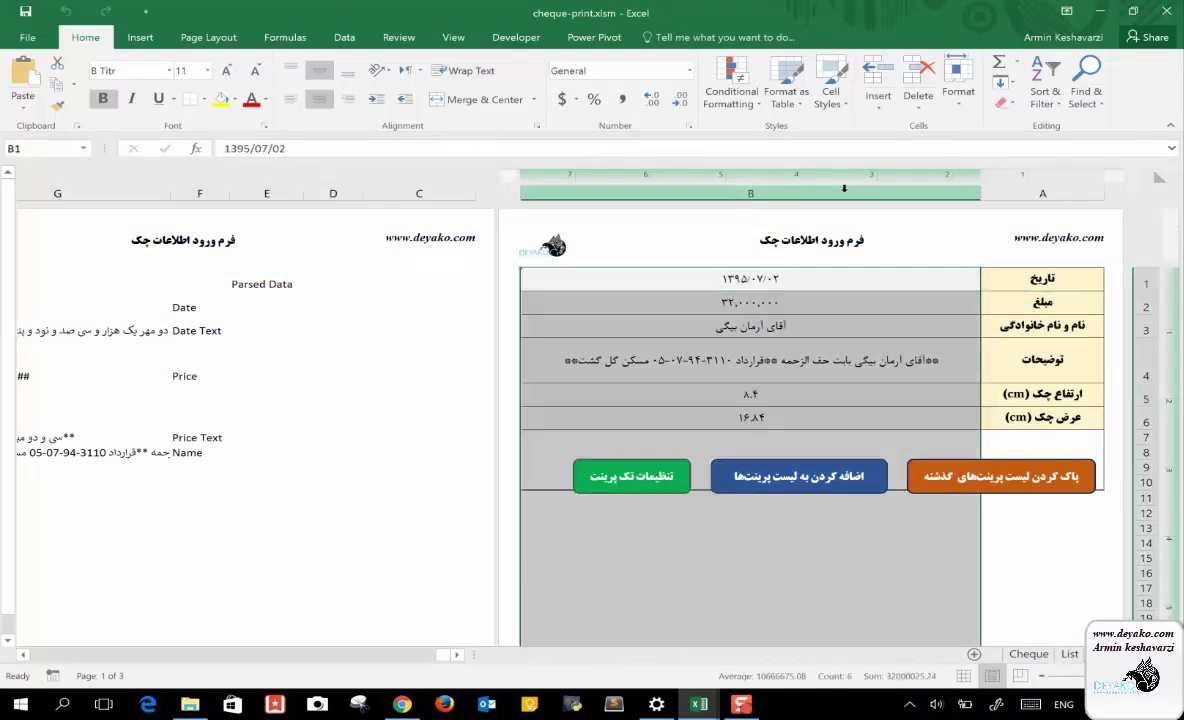
{"action": "left_click", "coordinate": [765, 280]}
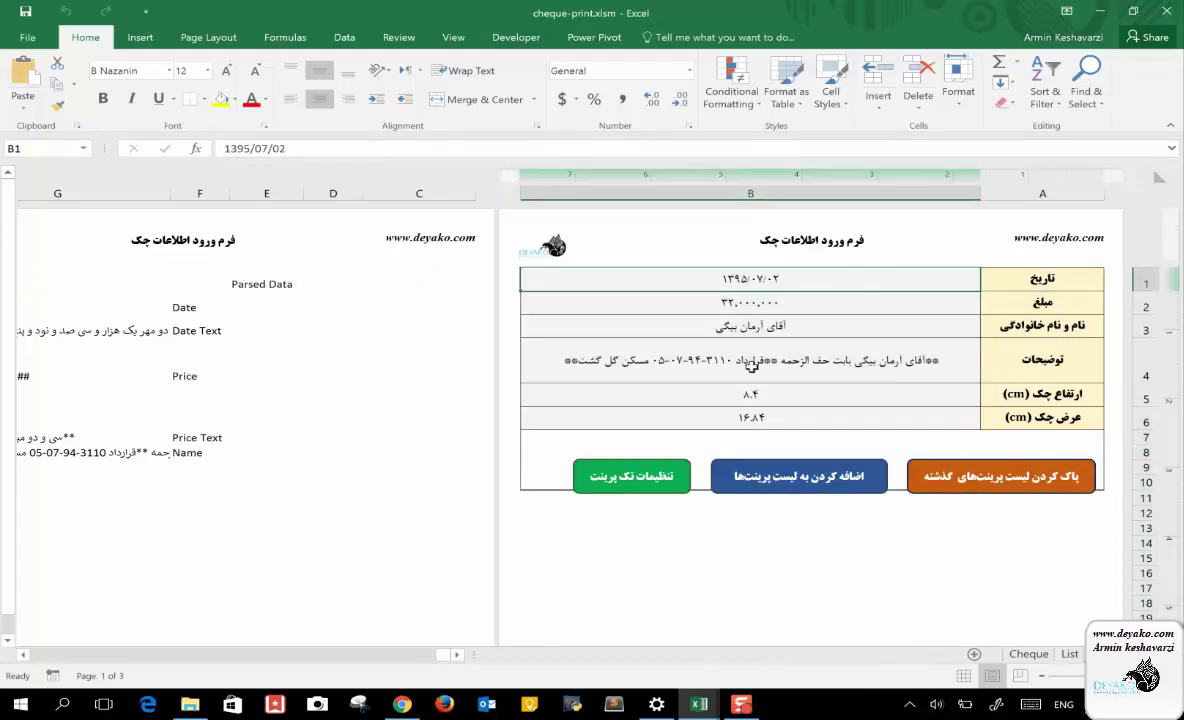
In the paused code, inspect the comments on the Price, Name and Day lines
{"action": "mouse_move", "coordinate": [699, 704]}
{"action": "left_click", "coordinate": [725, 606]}
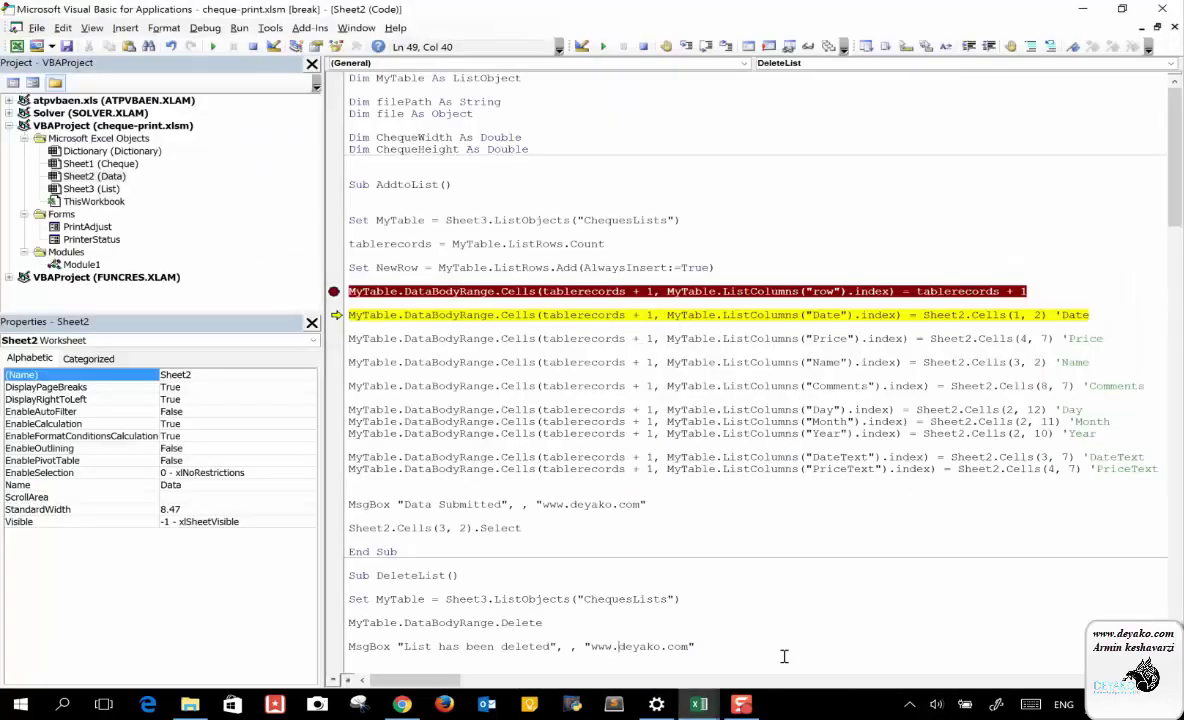
{"action": "double_click", "coordinate": [1086, 339]}
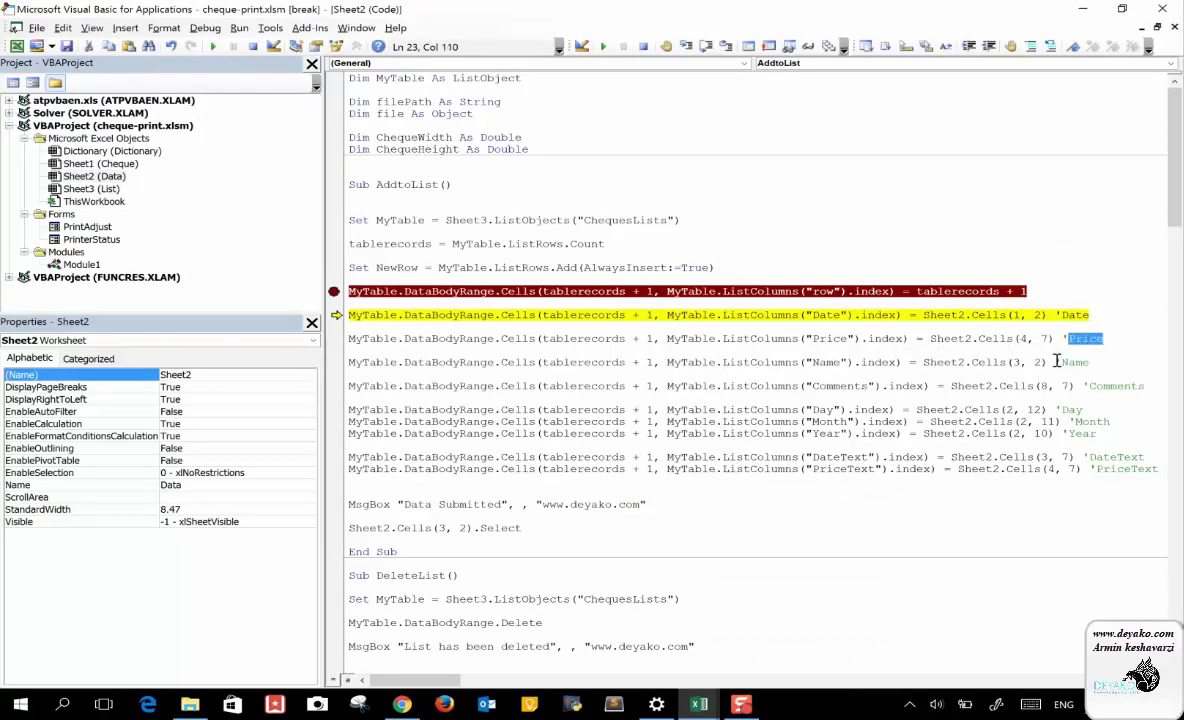
{"action": "double_click", "coordinate": [1074, 362]}
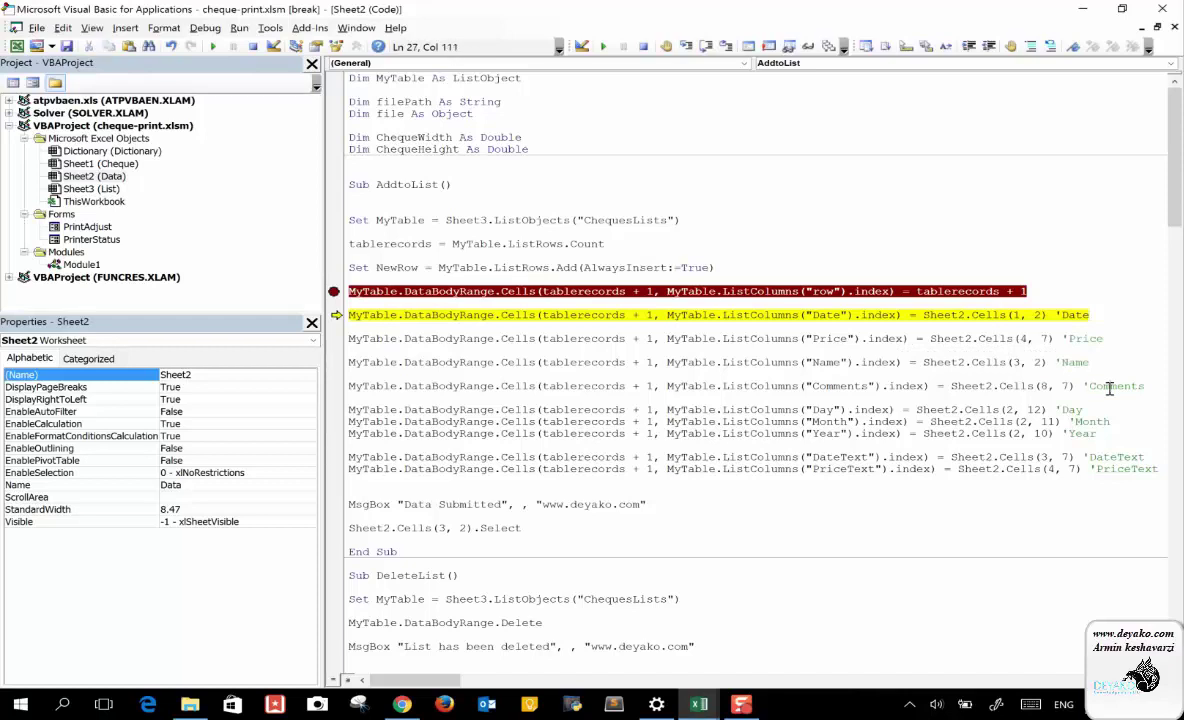
{"action": "left_click", "coordinate": [1071, 407]}
Inspect the Price Text CONCATENATE formula in cell G7 of the Data sheet
{"action": "mouse_move", "coordinate": [693, 704]}
{"action": "left_click", "coordinate": [578, 600]}
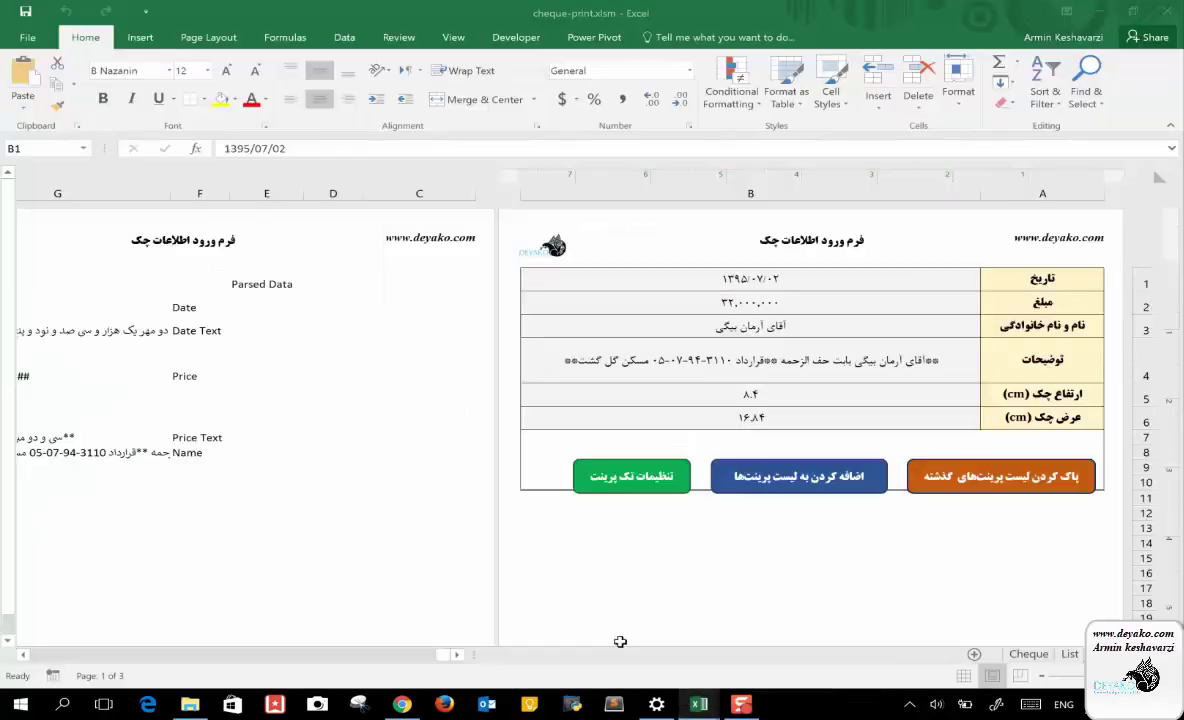
{"action": "scroll", "coordinate": [291, 313], "scroll_direction": "left", "scroll_amount": 5}
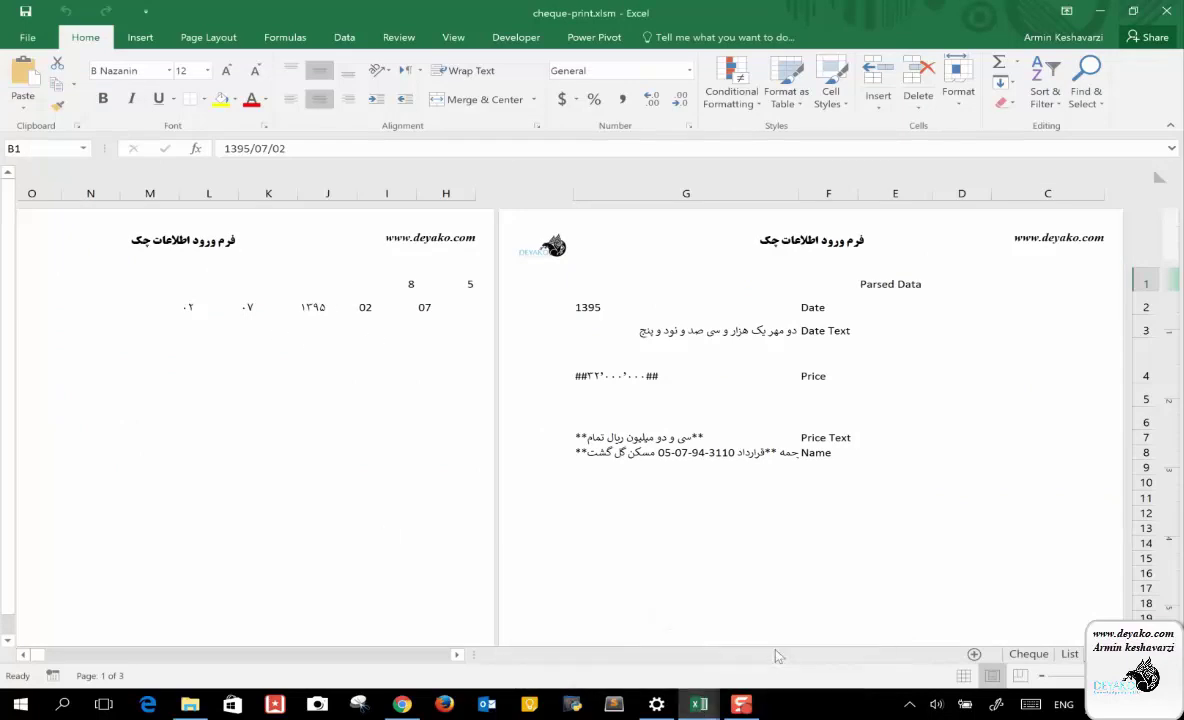
{"action": "left_click", "coordinate": [660, 440]}
{"action": "scroll", "coordinate": [660, 440], "scroll_direction": "right", "scroll_amount": 10}
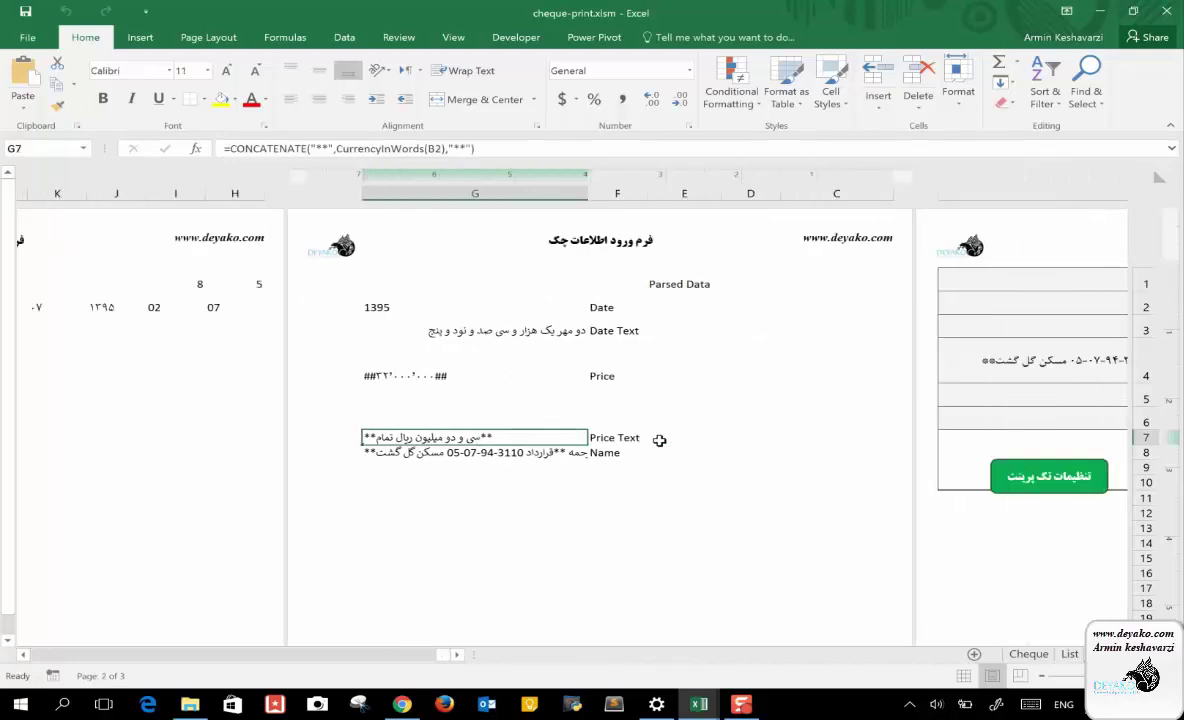
{"action": "scroll", "coordinate": [660, 447], "scroll_direction": "right", "scroll_amount": 2}
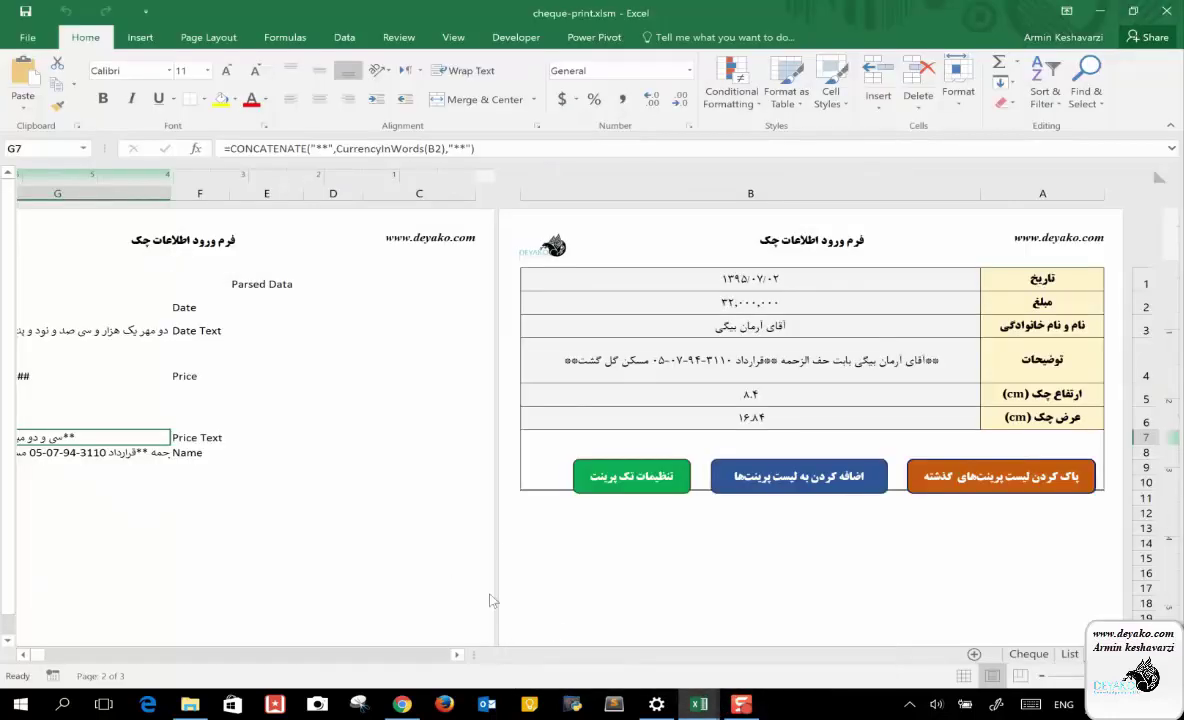
{"action": "scroll", "coordinate": [547, 587], "scroll_direction": "left", "scroll_amount": 3}
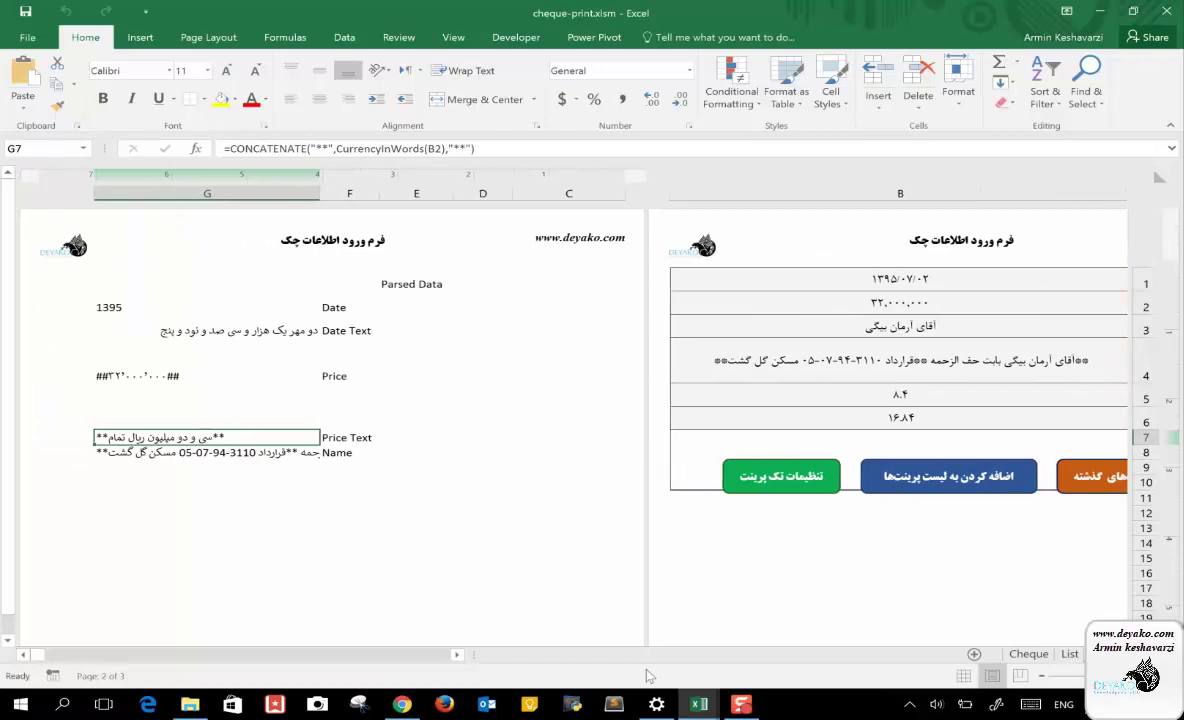
{"action": "mouse_move", "coordinate": [699, 704]}
{"action": "left_click", "coordinate": [791, 635]}
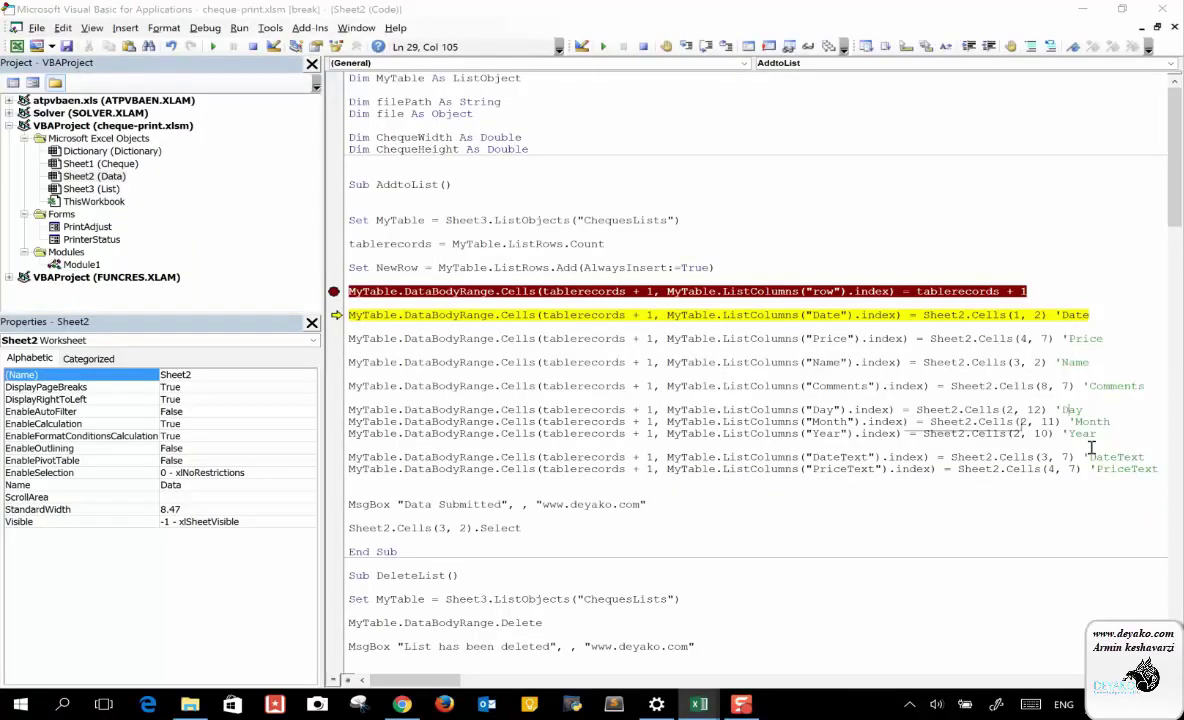
{"action": "scroll", "coordinate": [1123, 492], "scroll_direction": "right", "scroll_amount": 2}
Change the PriceText line's Sheet2.Cells(4, 7) to Sheet2.Cells(7, 7)
{"action": "scroll", "coordinate": [1088, 476], "scroll_direction": "left", "scroll_amount": 2}
{"action": "double_click", "coordinate": [1050, 469]}
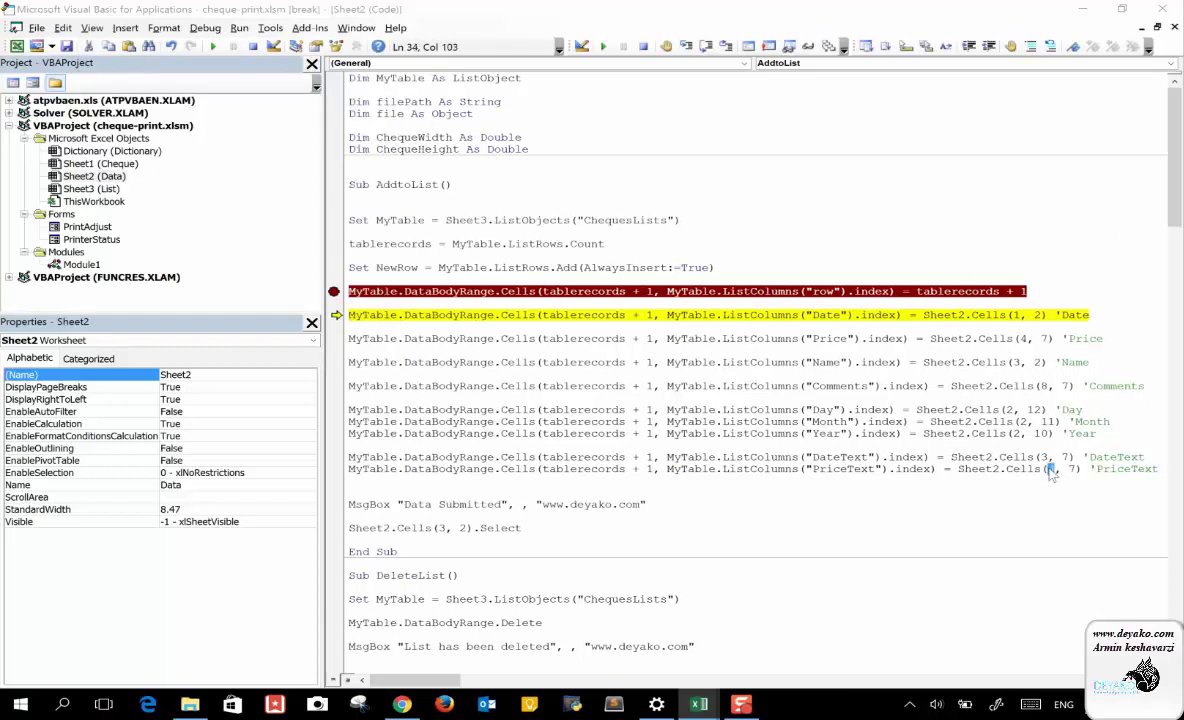
{"action": "type", "text": "7"}
Step into and out of CurrencyInWords and run the Price line
{"action": "left_click", "coordinate": [685, 47]}
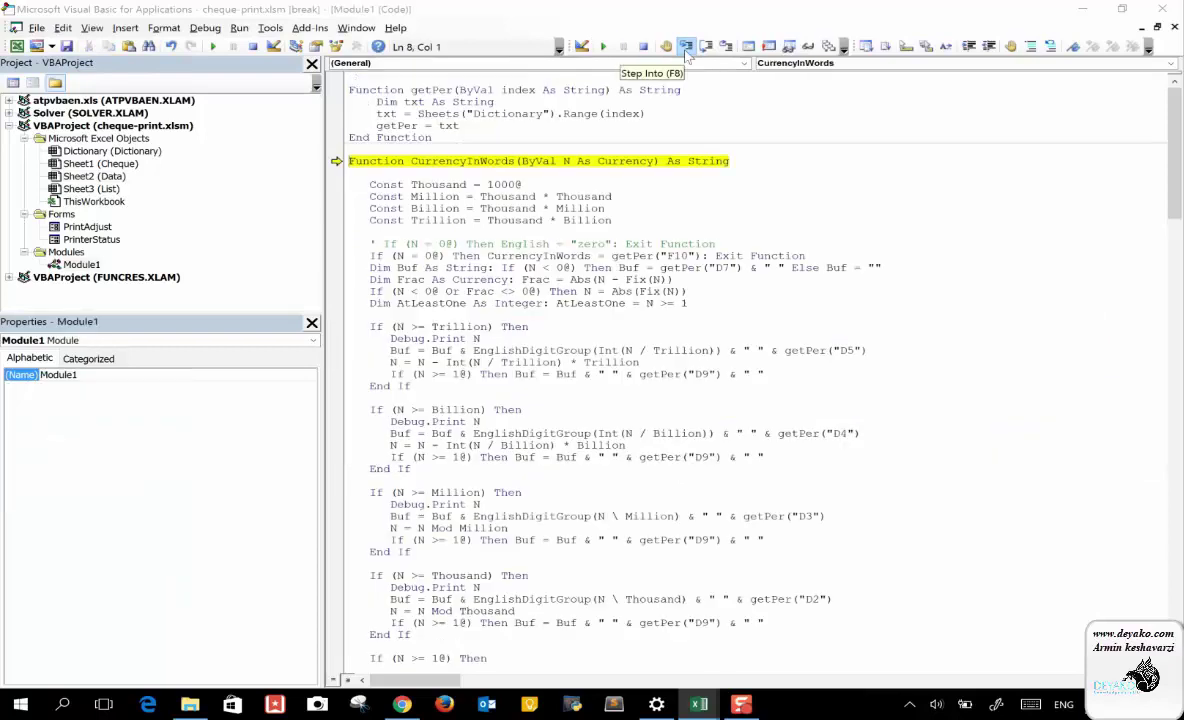
{"action": "left_click", "coordinate": [685, 47]}
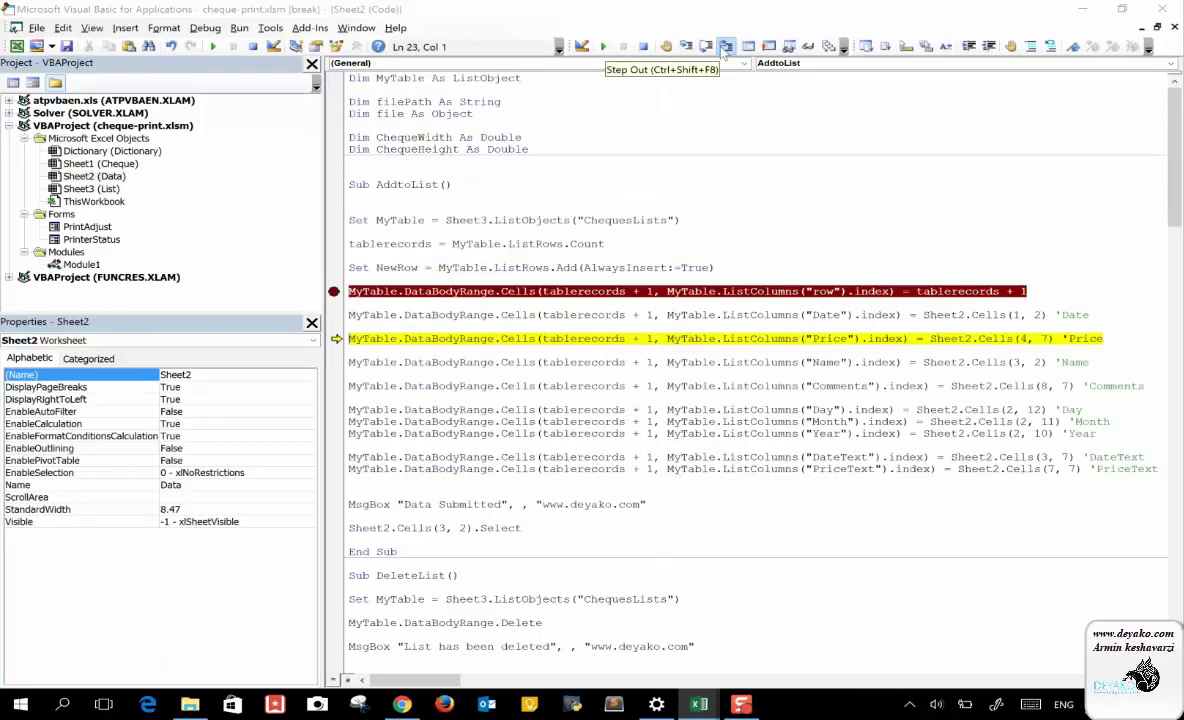
{"action": "mouse_move", "coordinate": [775, 336]}
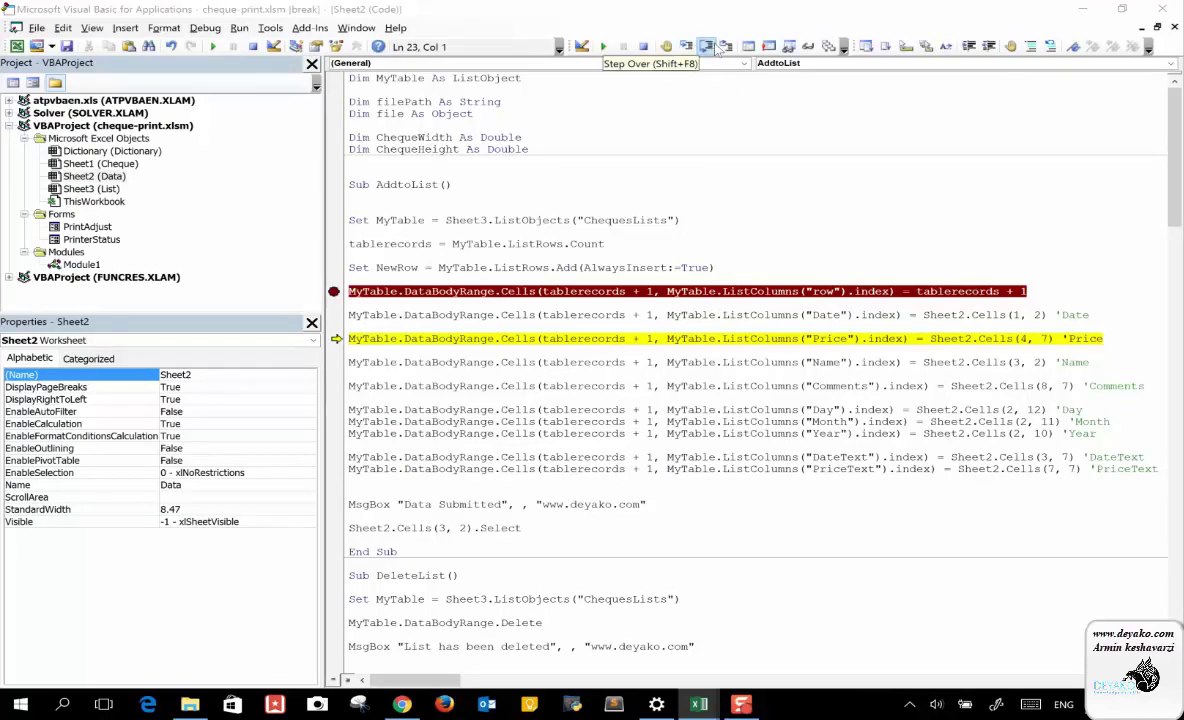
{"action": "left_click", "coordinate": [706, 47]}
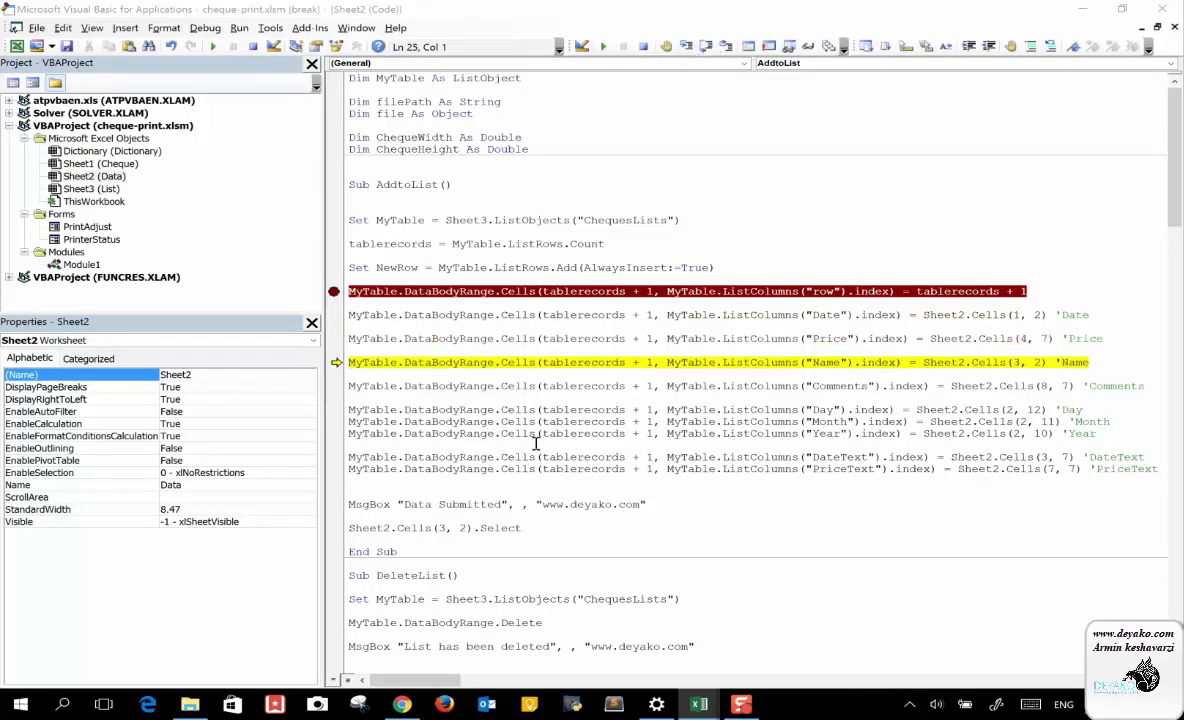
{"action": "mouse_move", "coordinate": [699, 704]}
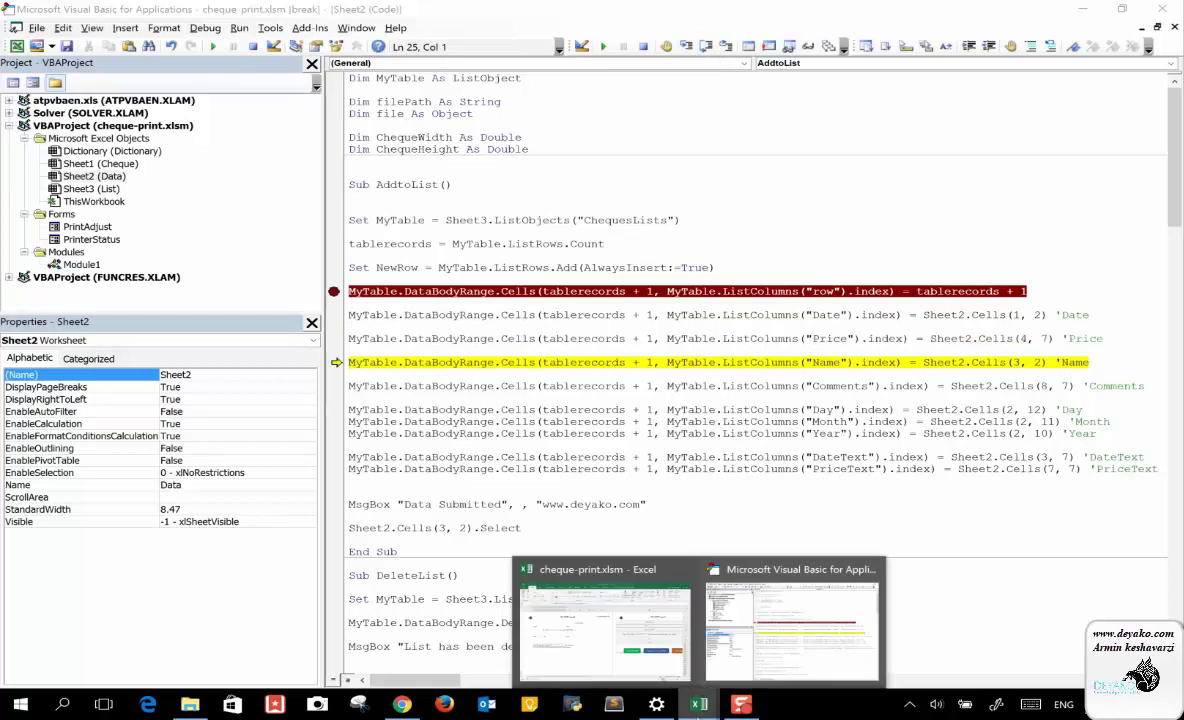
{"action": "left_click", "coordinate": [604, 620]}
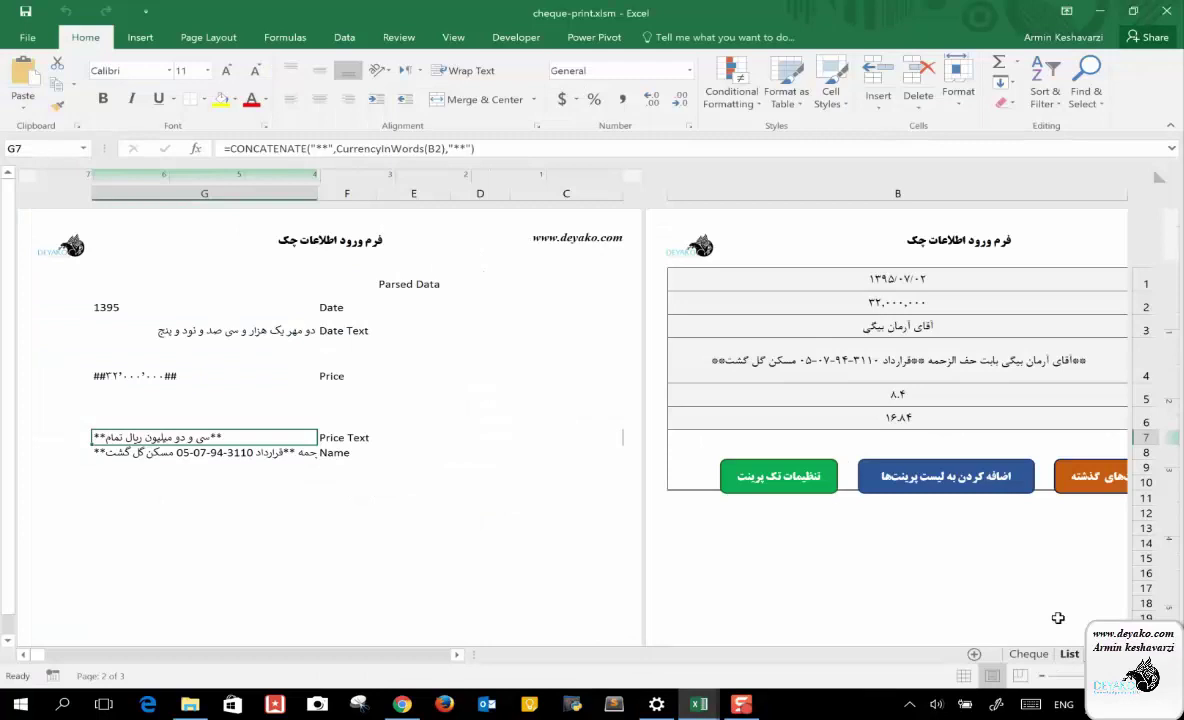
Check the new List row's Date, Price and Name cells B7–D7
{"action": "left_click", "coordinate": [1069, 654]}
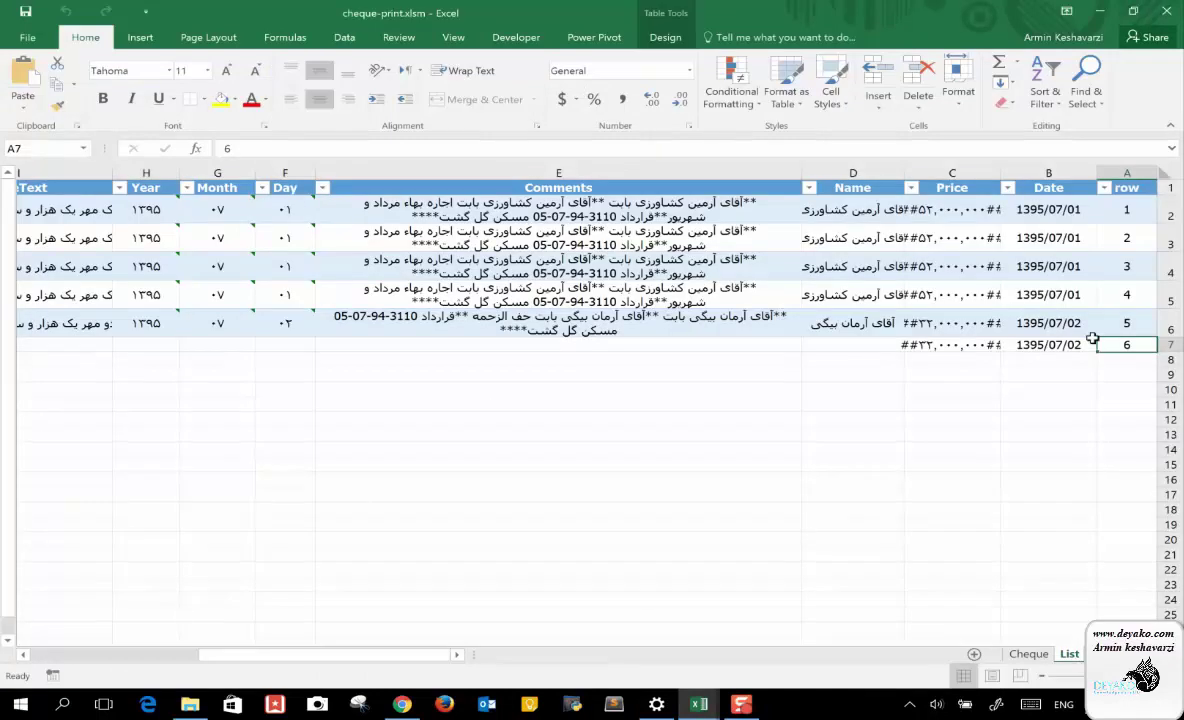
{"action": "left_click", "coordinate": [1059, 344]}
{"action": "left_click", "coordinate": [915, 344]}
{"action": "left_click", "coordinate": [860, 345]}
{"action": "mouse_move", "coordinate": [699, 704]}
{"action": "left_click", "coordinate": [782, 631]}
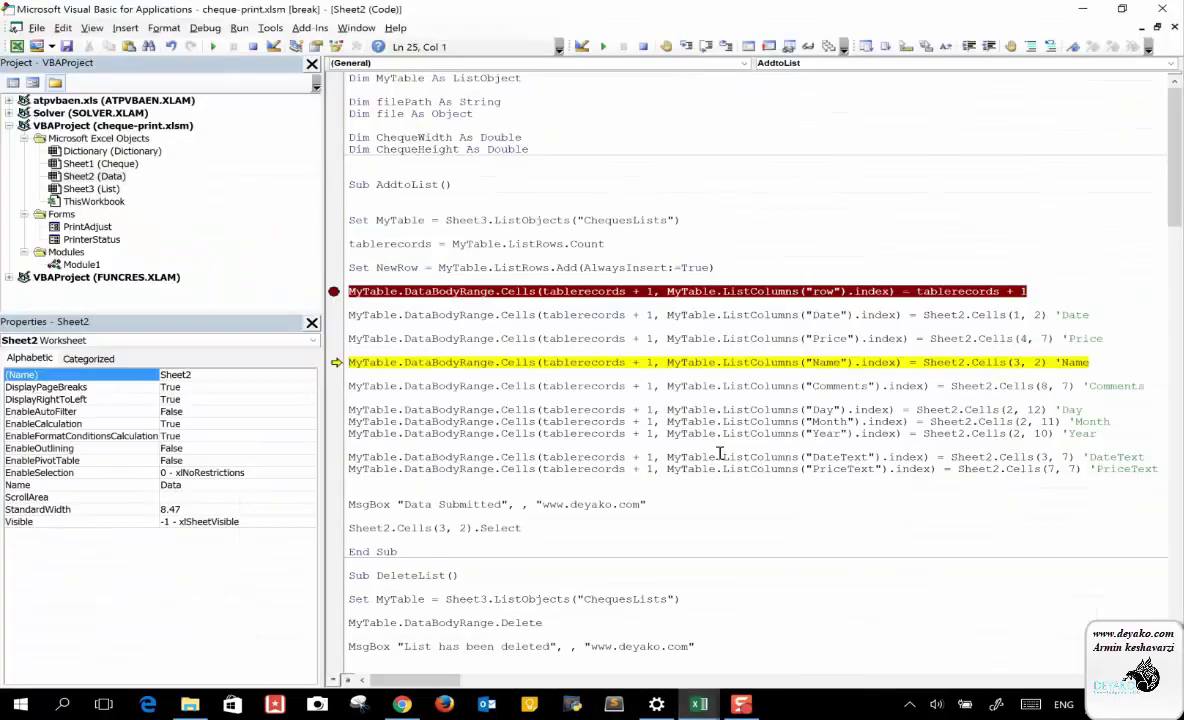
Run the Name line, verify it in Excel, then continue the macro and dismiss Data Submitted
{"action": "key", "text": "F8"}
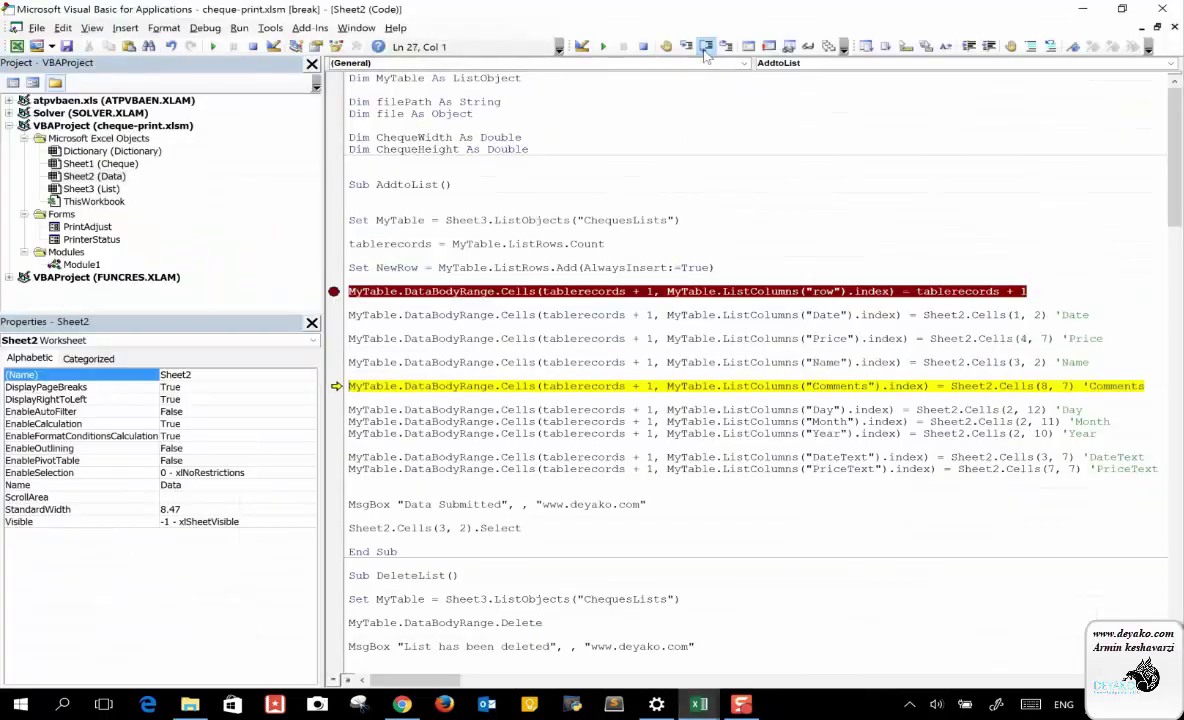
{"action": "mouse_move", "coordinate": [699, 704]}
{"action": "left_click", "coordinate": [618, 634]}
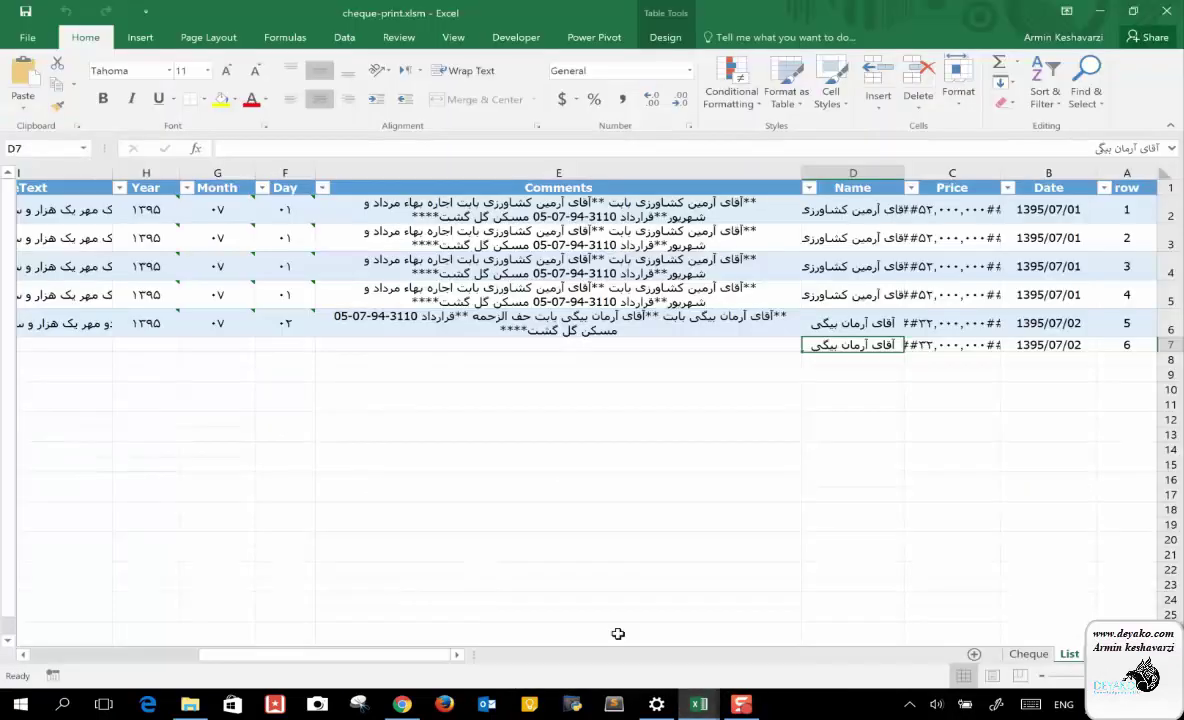
{"action": "mouse_move", "coordinate": [699, 704]}
{"action": "left_click", "coordinate": [737, 598]}
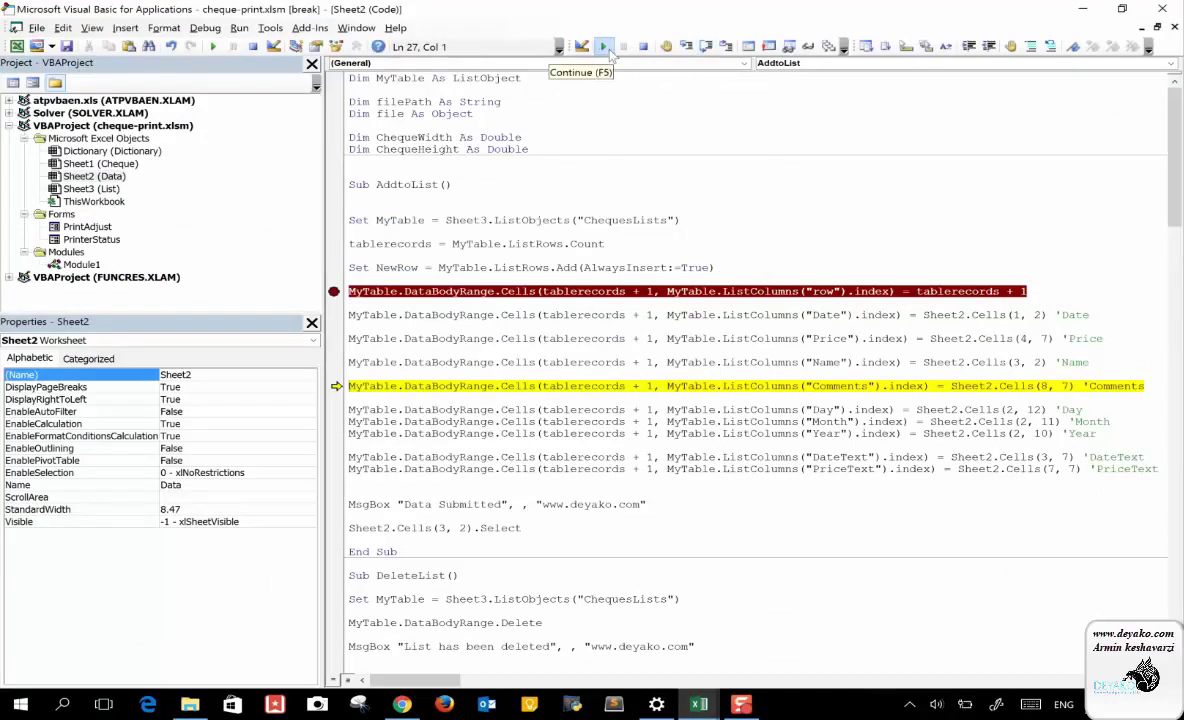
{"action": "left_click", "coordinate": [604, 47]}
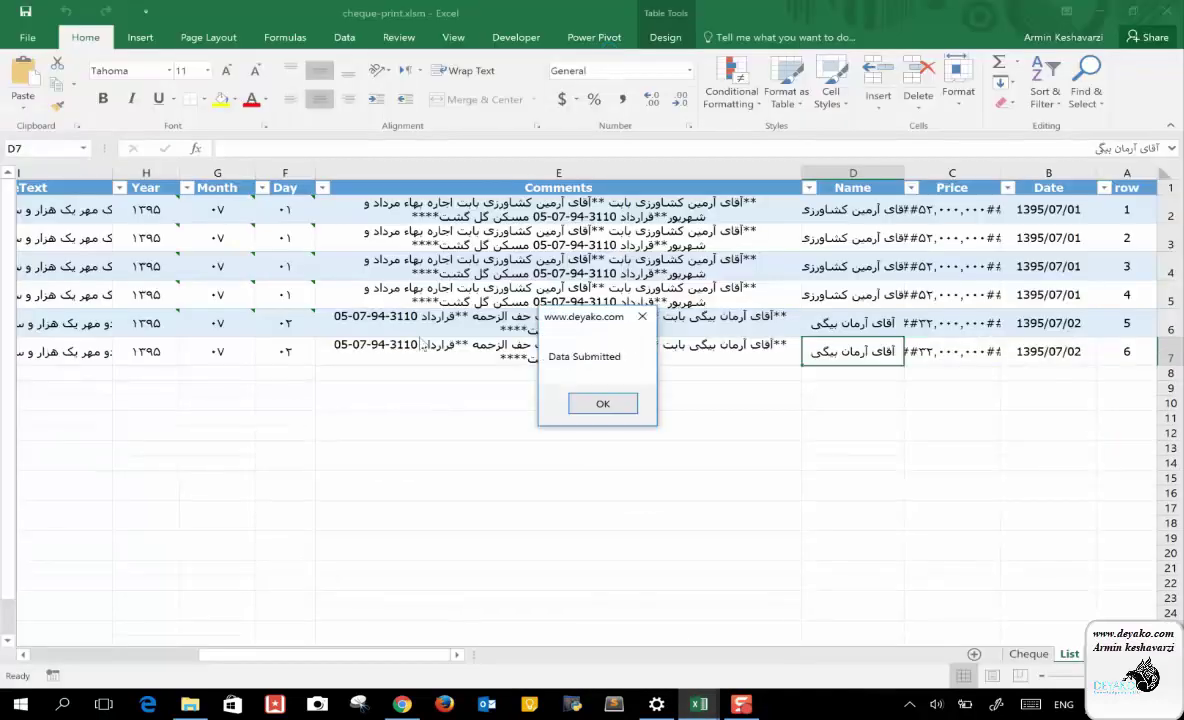
{"action": "left_click", "coordinate": [605, 402]}
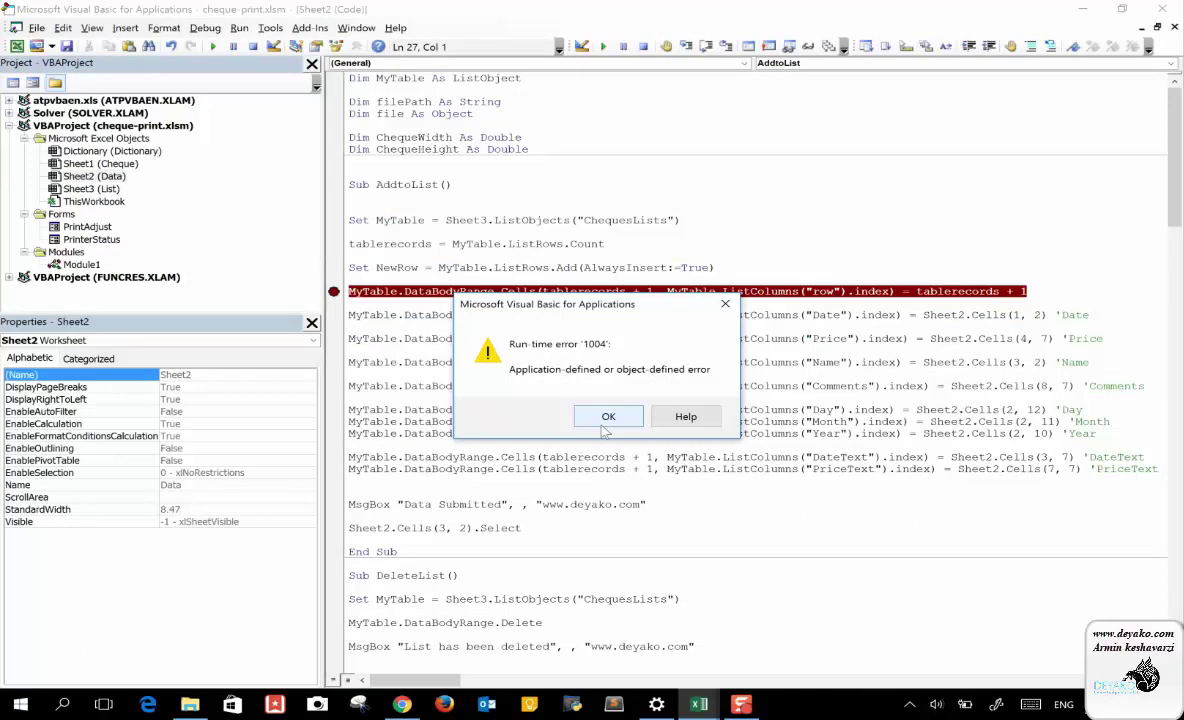
Close the run-time error and widen column J to fit the PriceText in J7
{"action": "left_click", "coordinate": [605, 416]}
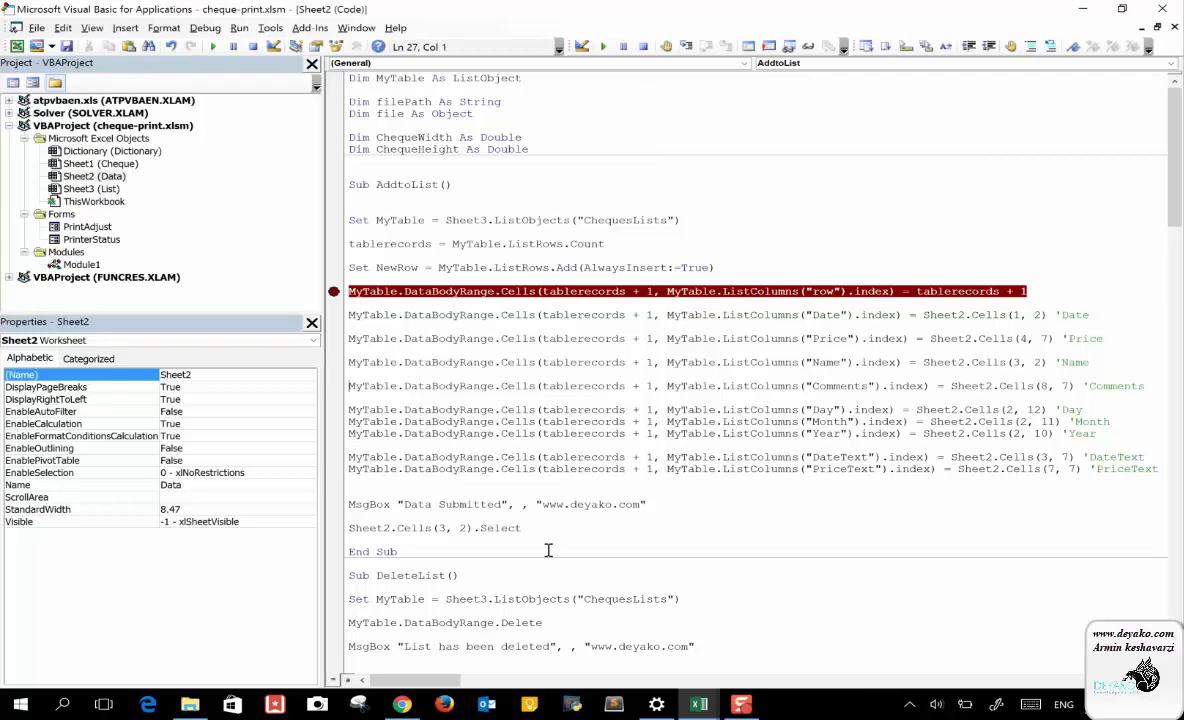
{"action": "mouse_move", "coordinate": [699, 704]}
{"action": "left_click", "coordinate": [642, 640]}
{"action": "scroll", "coordinate": [342, 376], "scroll_direction": "left", "scroll_amount": 5}
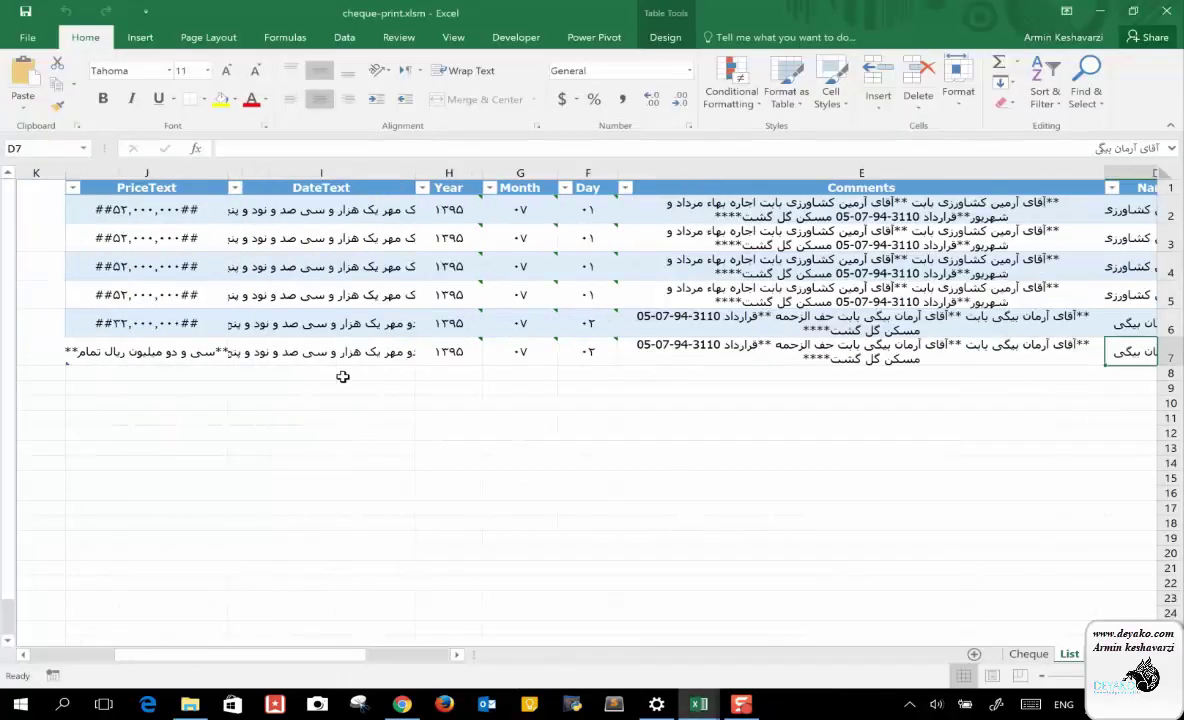
{"action": "left_click", "coordinate": [252, 350]}
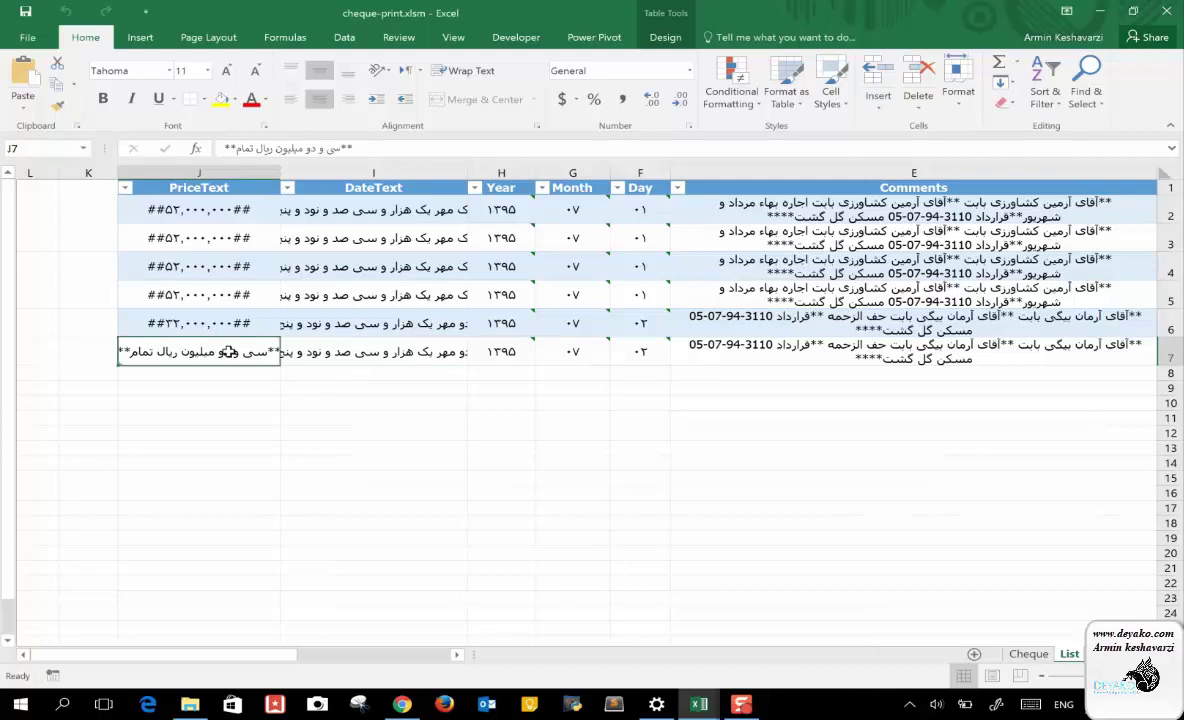
{"action": "left_click_drag", "start_coordinate": [116, 172], "coordinate": [108, 172]}
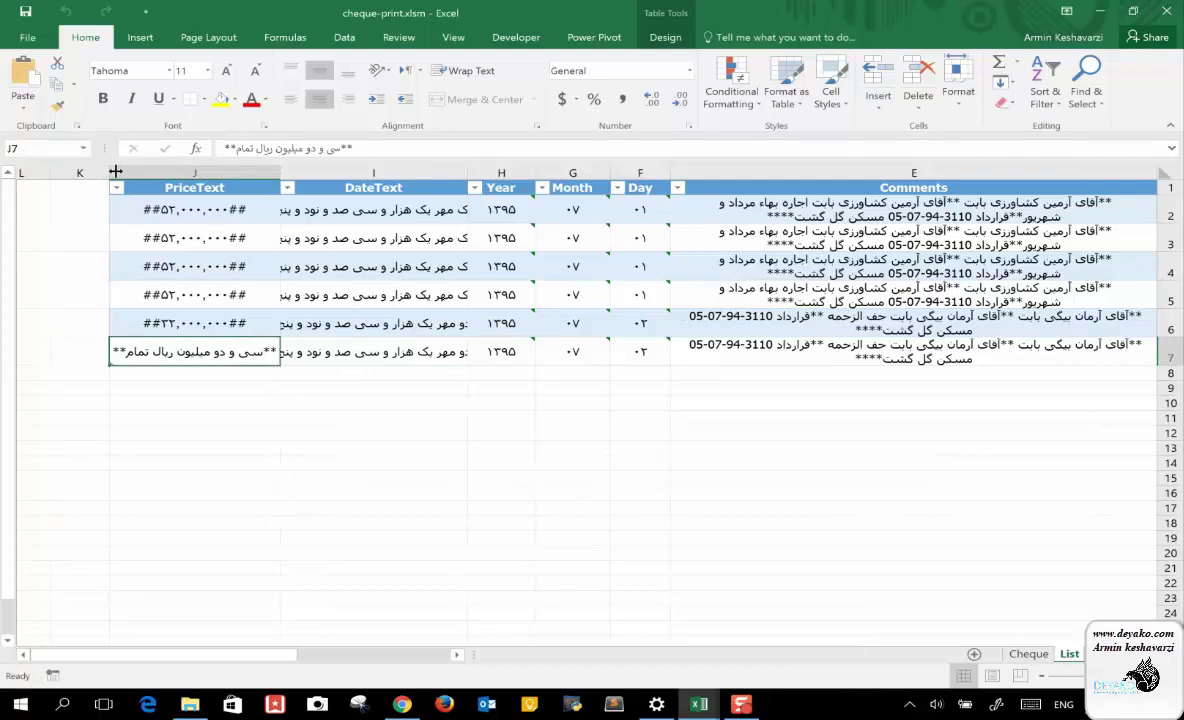
{"action": "mouse_move", "coordinate": [700, 705]}
{"action": "left_click", "coordinate": [760, 600]}
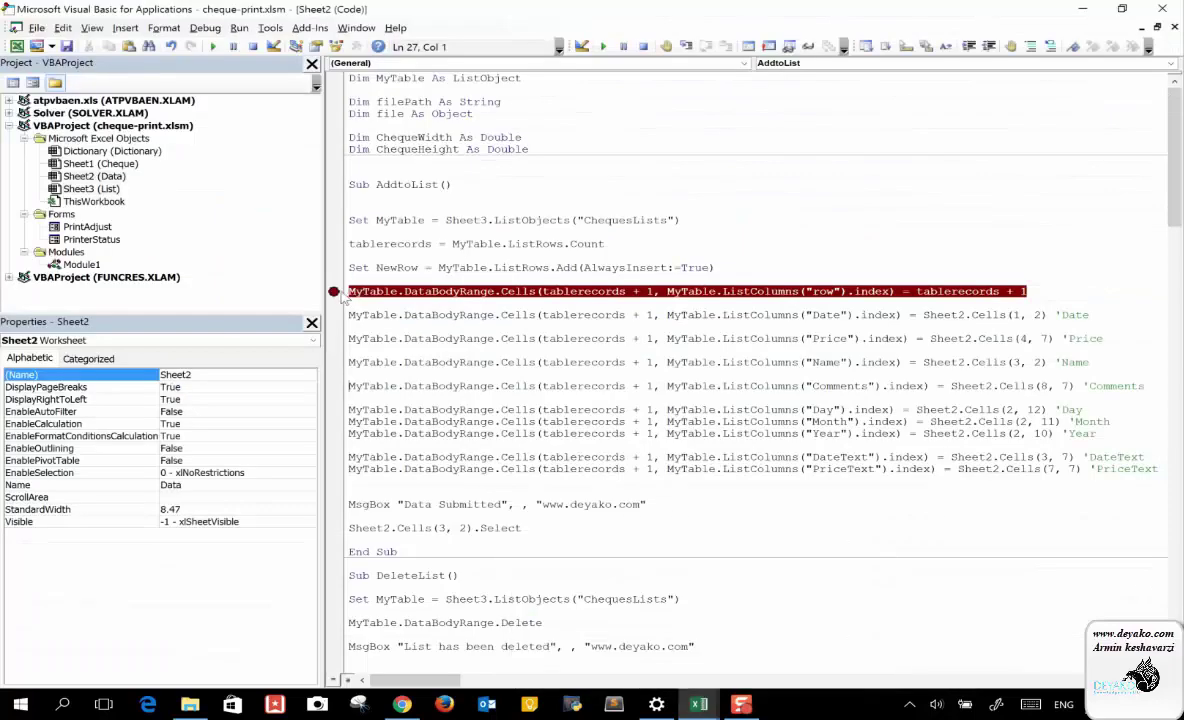
Remove the row-number breakpoint and run AddtoList, dismissing the confirmation and error
{"action": "left_click", "coordinate": [336, 291]}
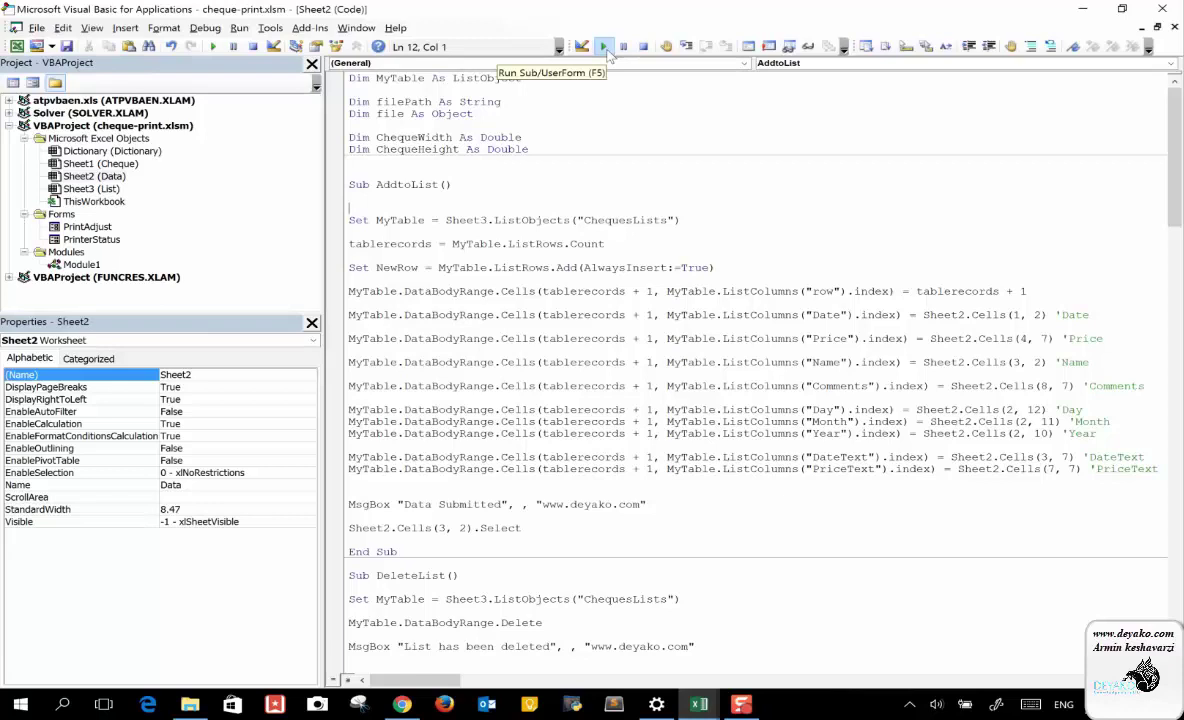
{"action": "left_click", "coordinate": [604, 47]}
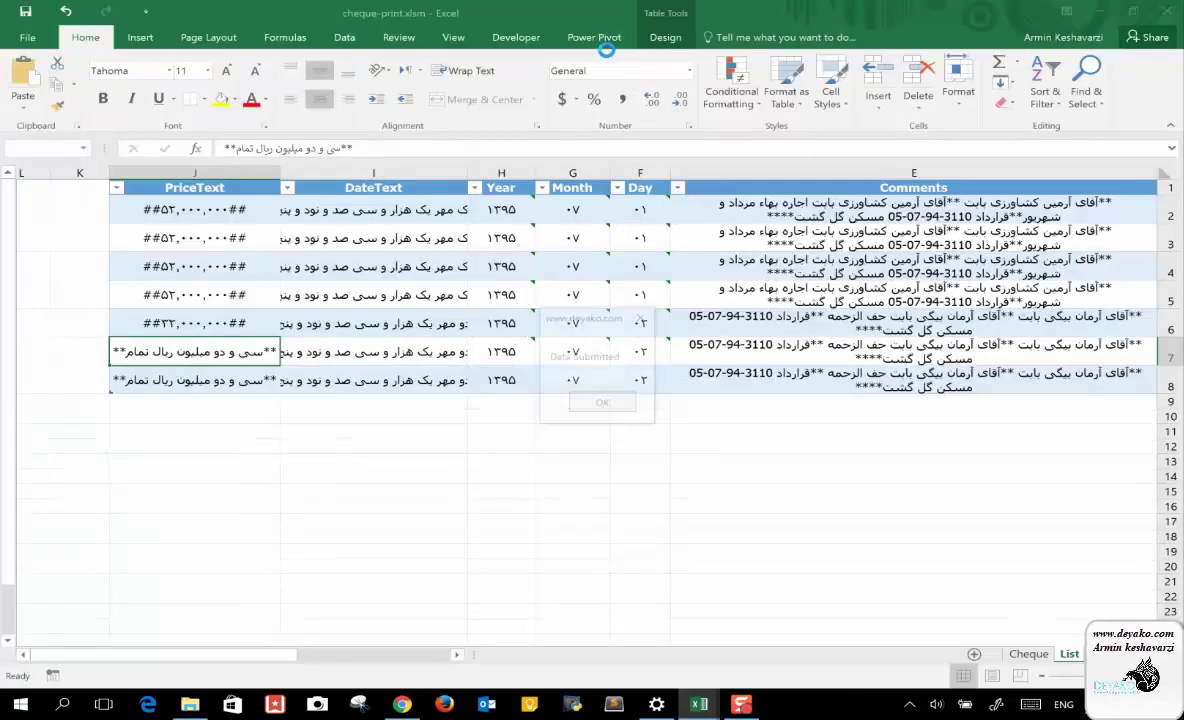
{"action": "left_click", "coordinate": [603, 404]}
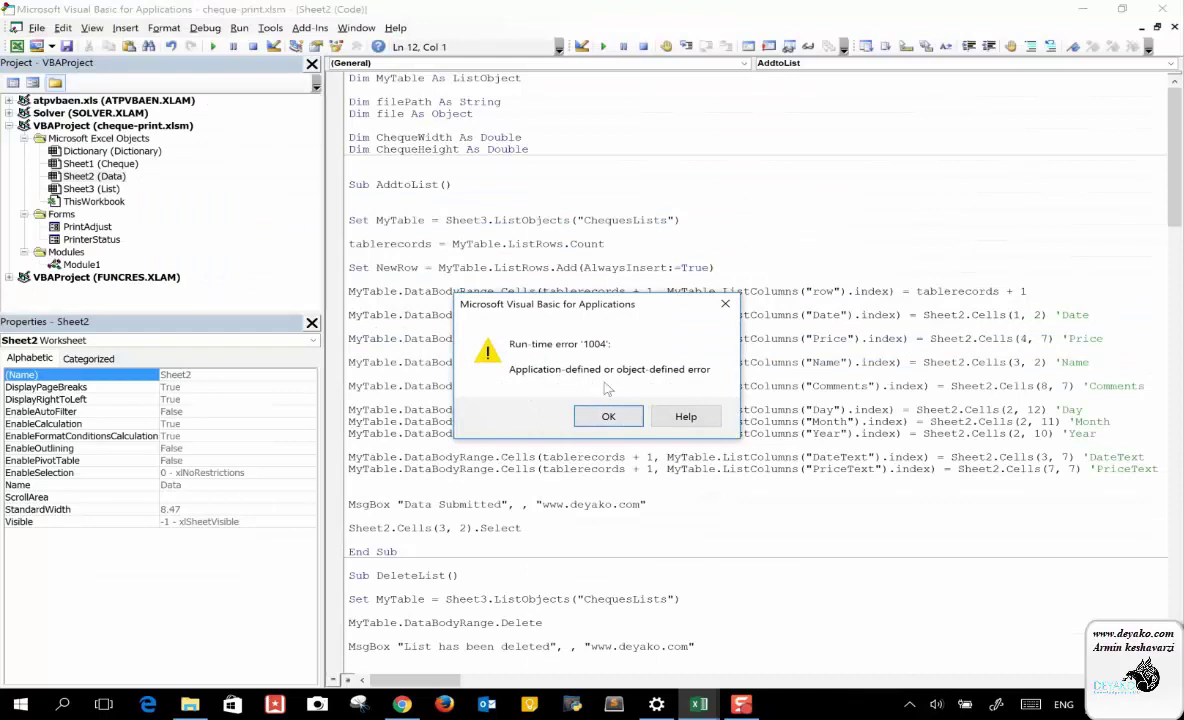
{"action": "left_click", "coordinate": [607, 416]}
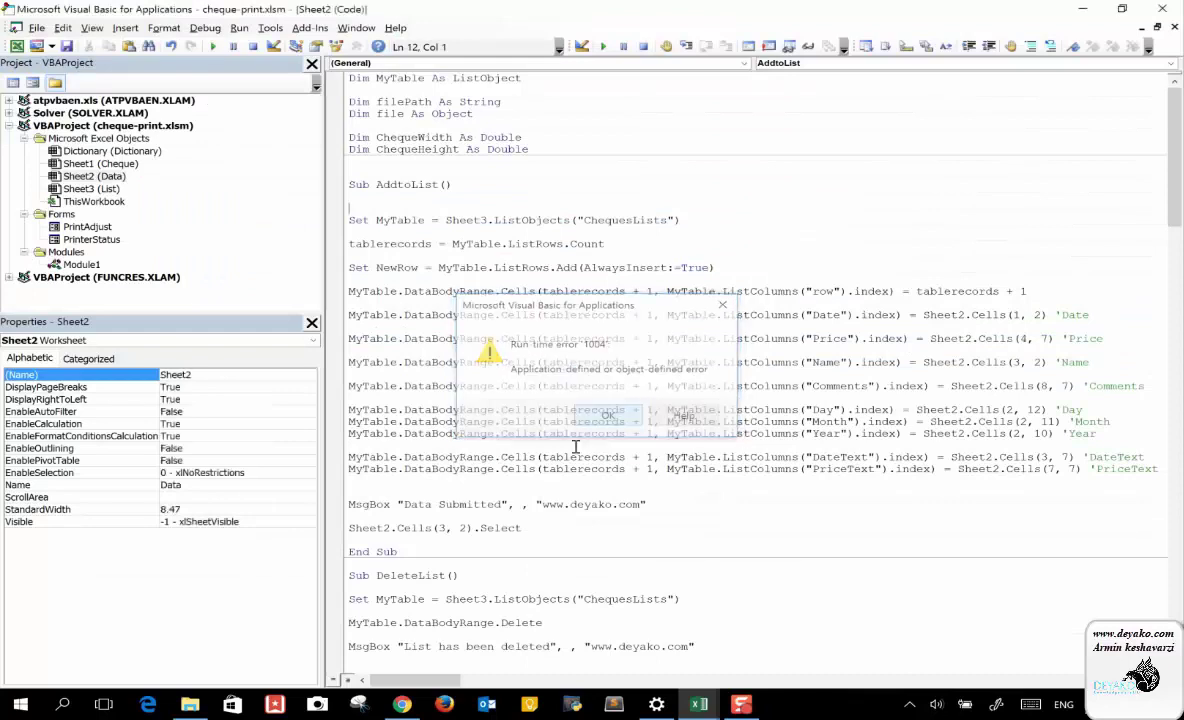
{"action": "left_click", "coordinate": [372, 528]}
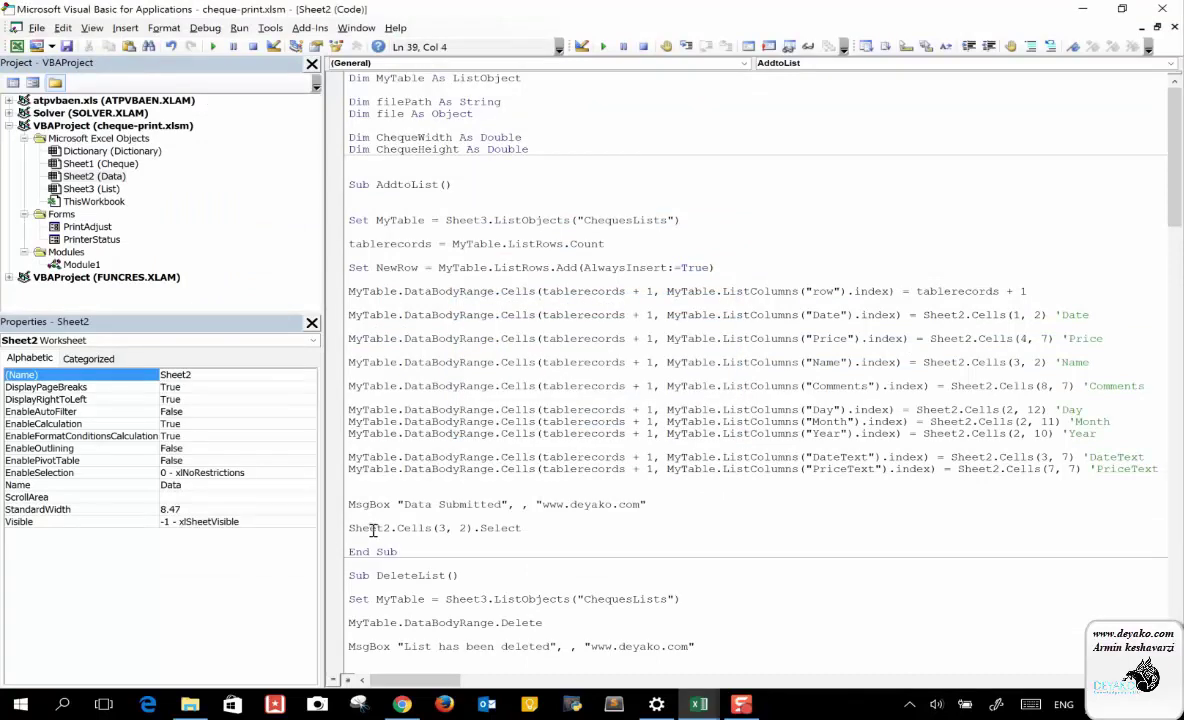
{"action": "mouse_move", "coordinate": [703, 706]}
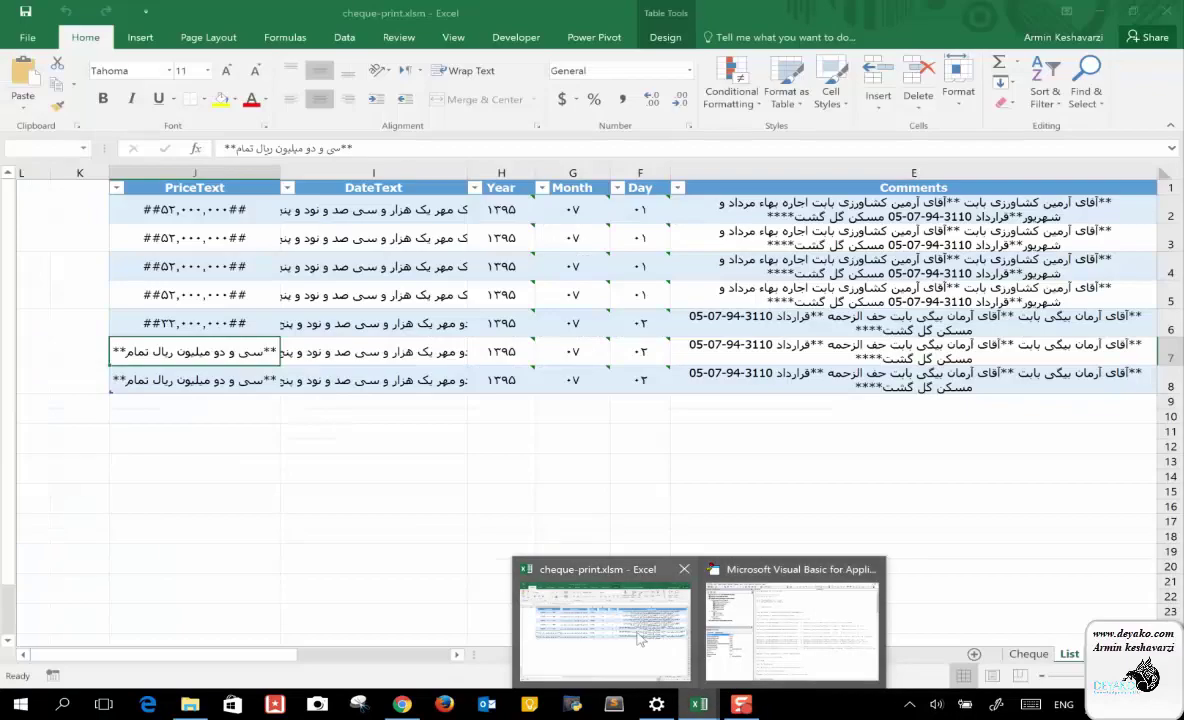
{"action": "left_click", "coordinate": [665, 640]}
Submit the Cheque form to the List table twice, confirming each Data Submitted message
{"action": "key", "text": "ctrl+Page_Up"}
{"action": "left_click", "coordinate": [968, 542]}
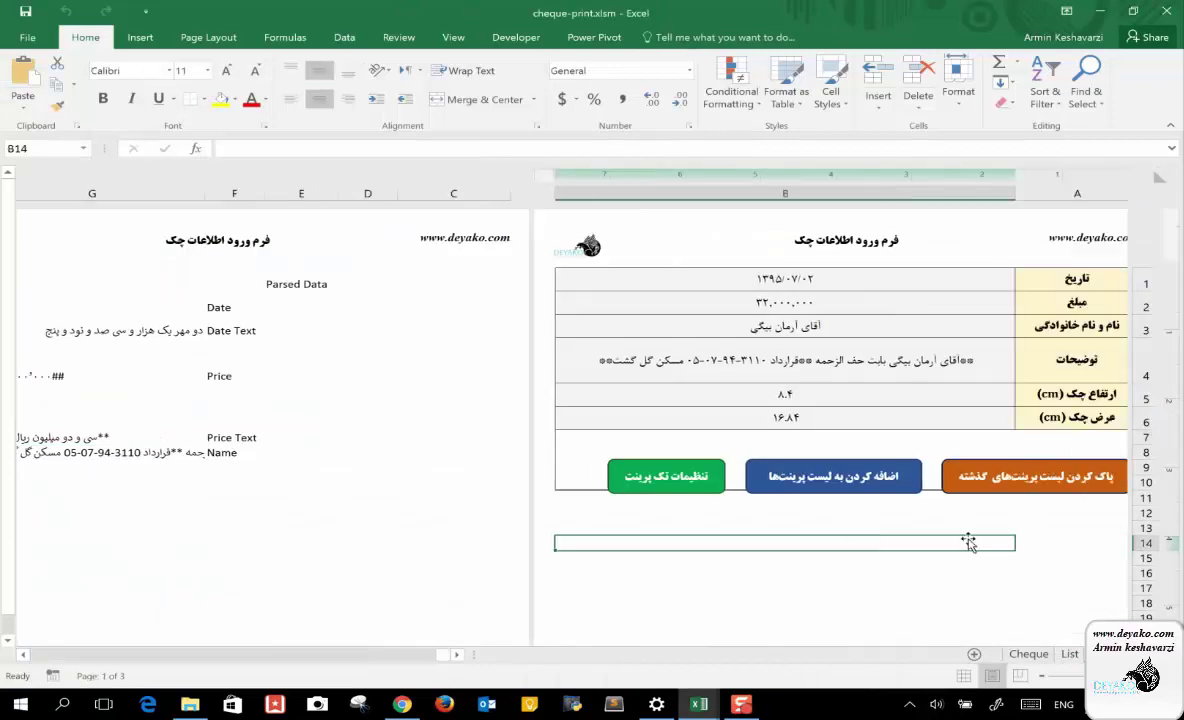
{"action": "left_click", "coordinate": [806, 476]}
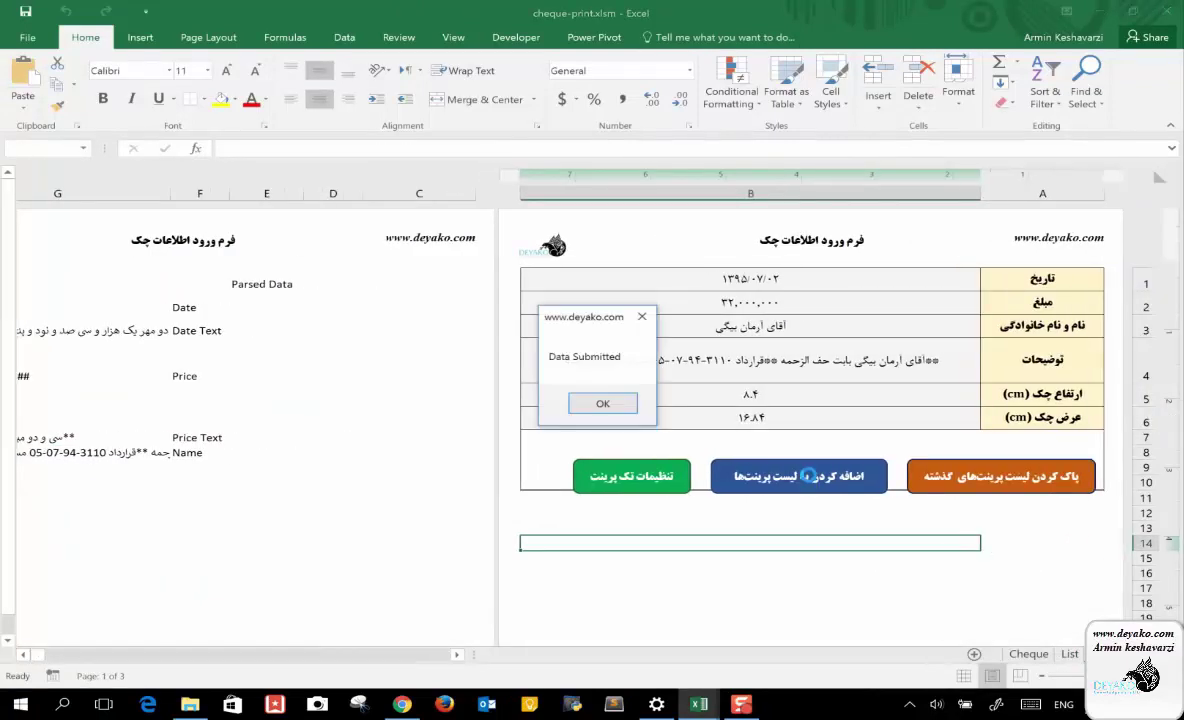
{"action": "left_click", "coordinate": [602, 403]}
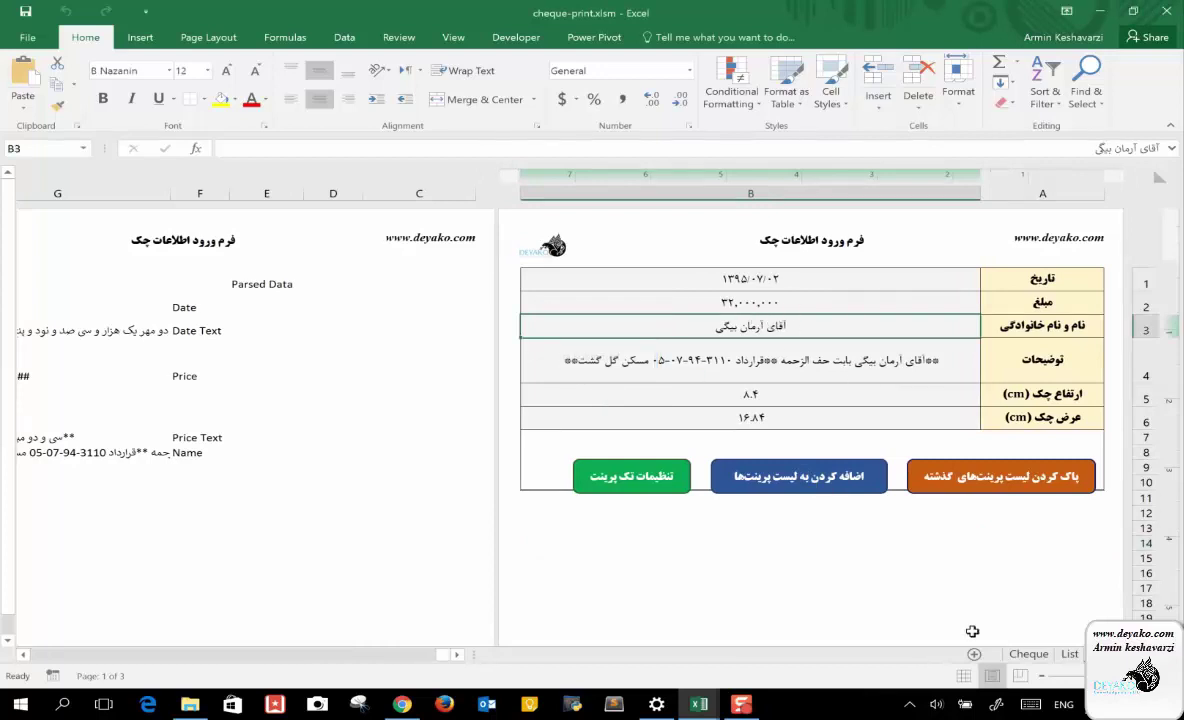
{"action": "left_click", "coordinate": [1068, 655]}
{"action": "left_click", "coordinate": [758, 360]}
{"action": "left_click", "coordinate": [764, 397]}
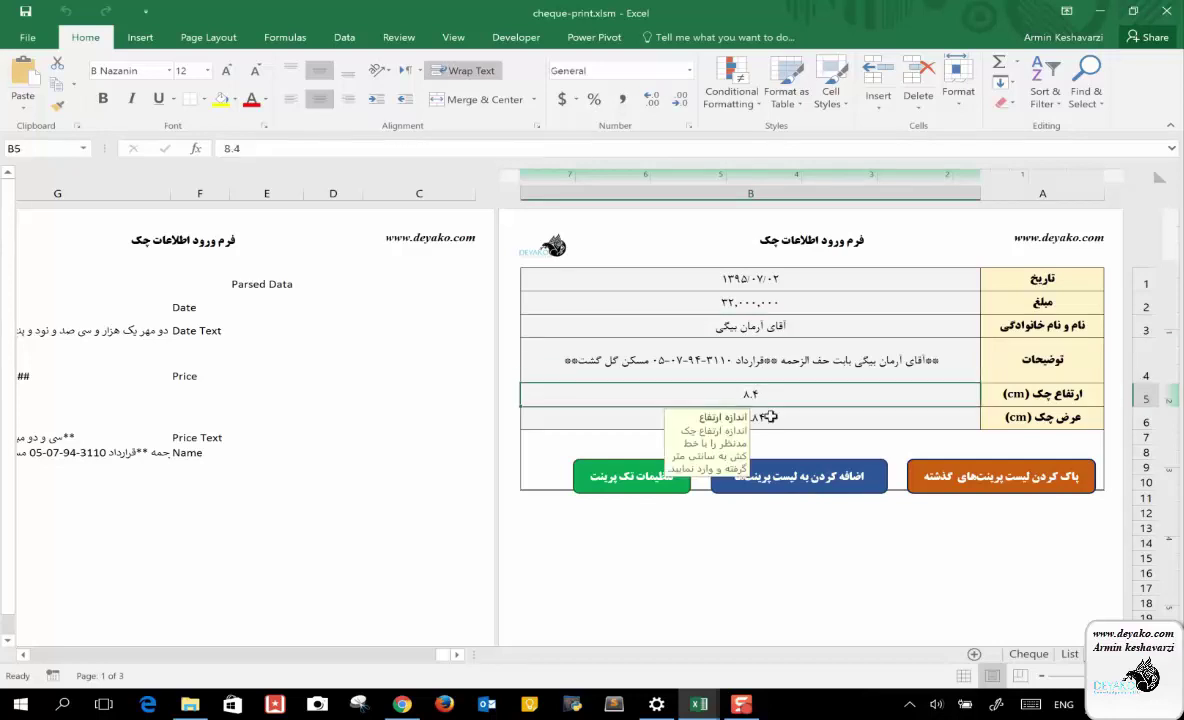
{"action": "left_click", "coordinate": [841, 540]}
{"action": "left_click", "coordinate": [846, 476]}
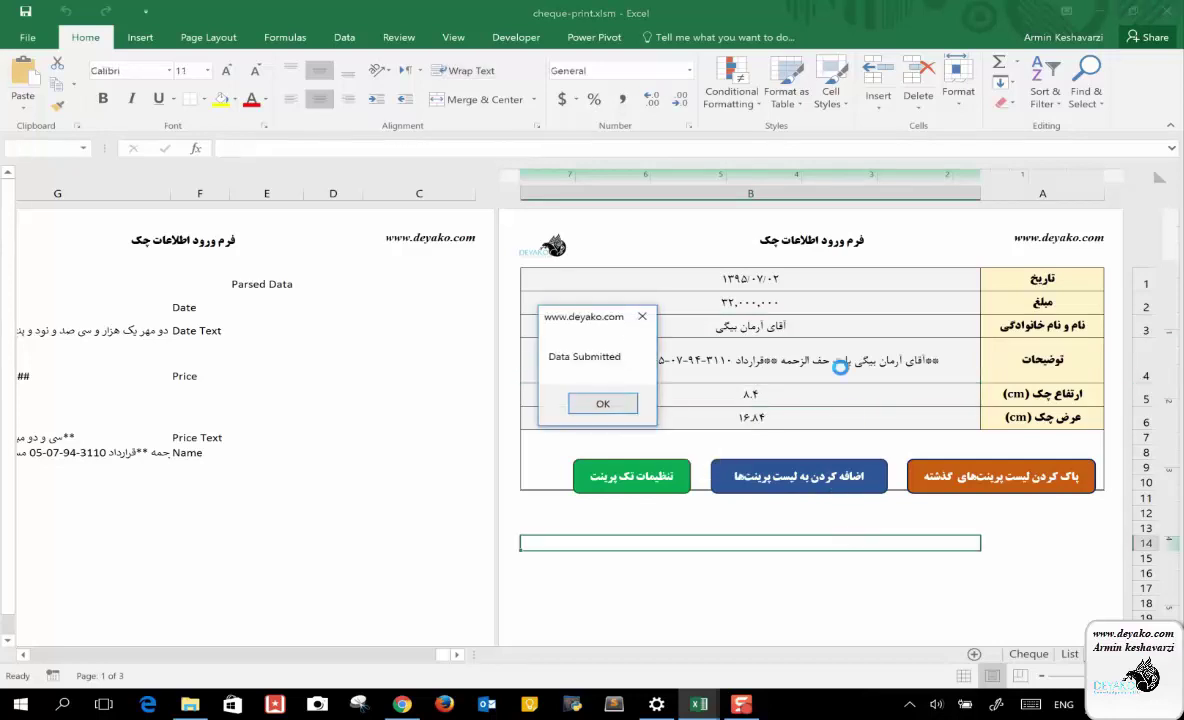
{"action": "left_click", "coordinate": [605, 403]}
Enter a new payee name in B3 and submit the form again
{"action": "type", "text": "Hthd"}
{"action": "key", "text": "BackSpace"}
{"action": "key", "text": "BackSpace"}
{"action": "key", "text": "BackSpace"}
{"action": "key", "text": "BackSpace"}
{"action": "type", "text": "قای کریم بیگی"}
{"action": "key", "text": "Return"}
{"action": "left_click", "coordinate": [735, 462]}
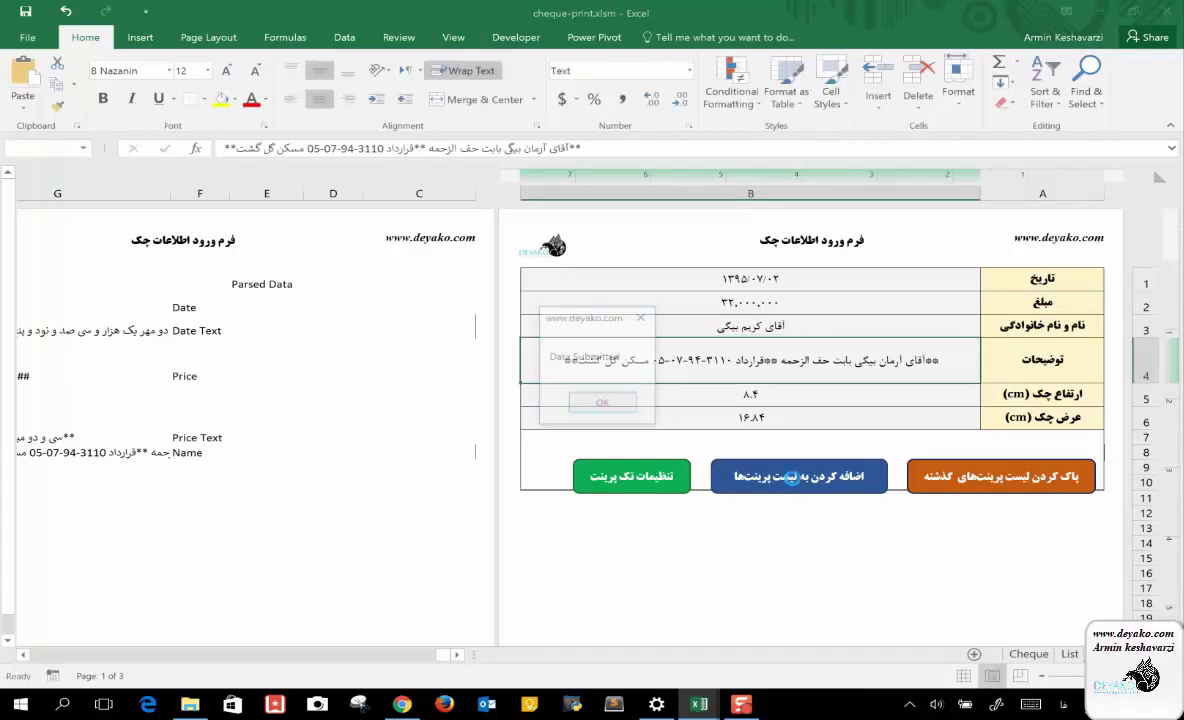
{"action": "left_click", "coordinate": [628, 408]}
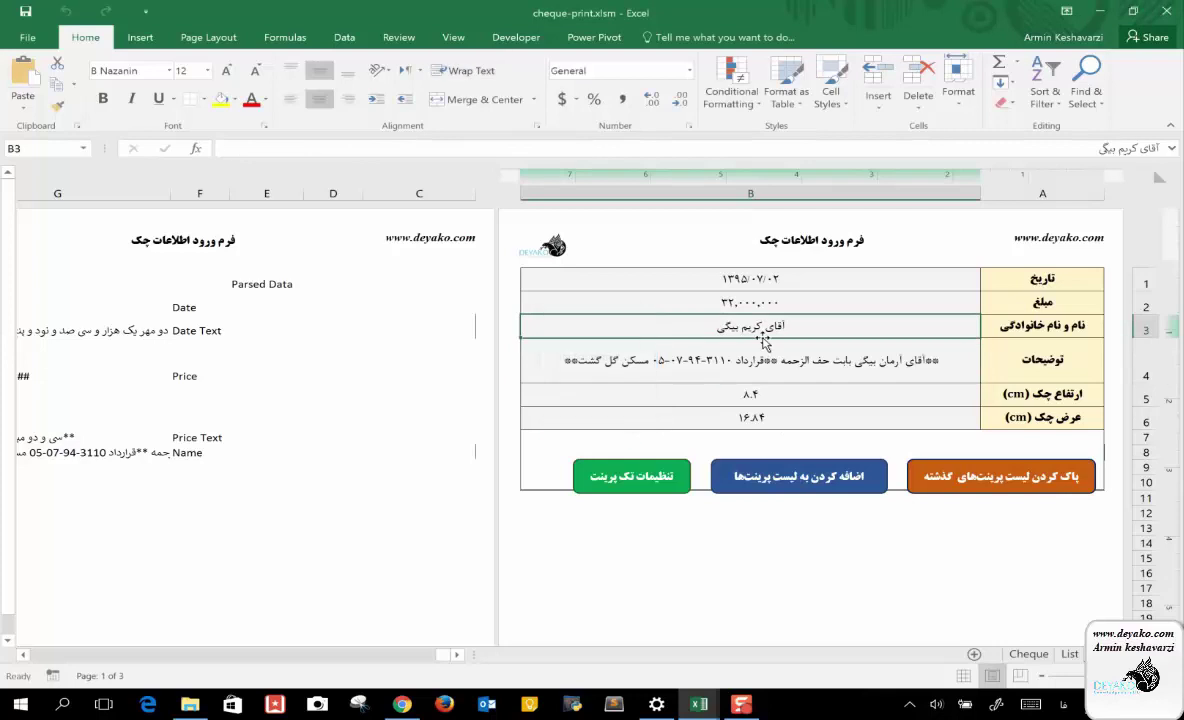
Type and correct another payee name in B3, then submit the form once more
{"action": "type", "text": "آقای"}
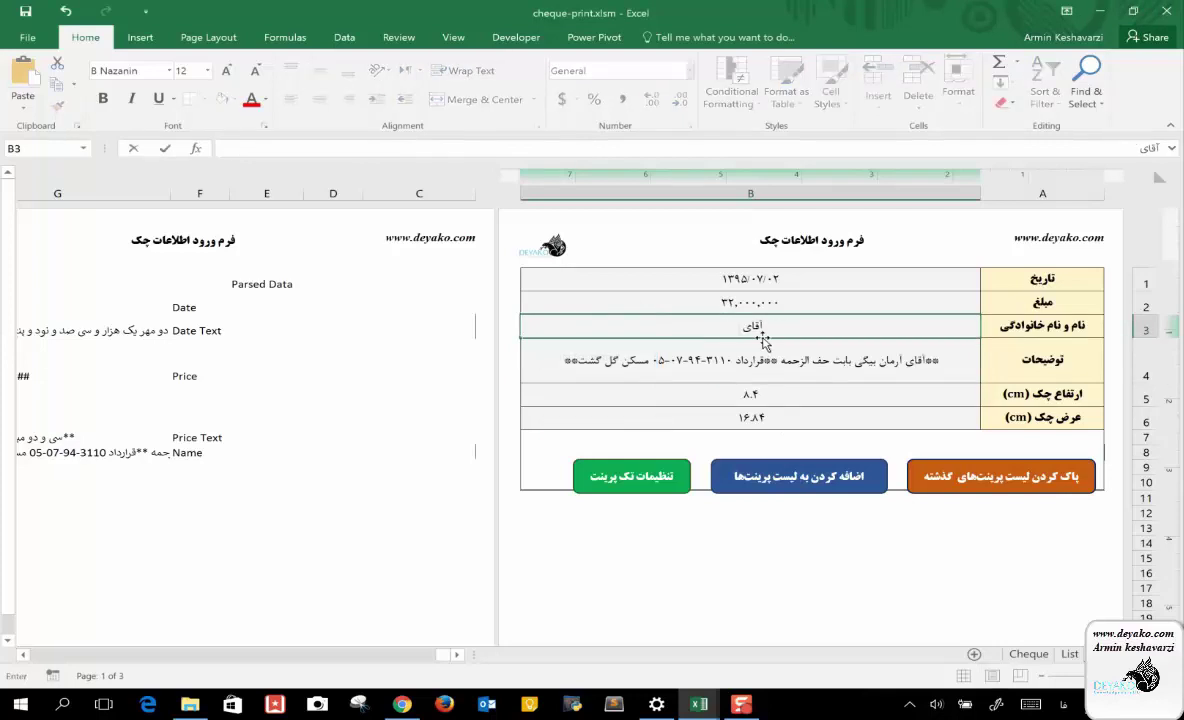
{"action": "type", "text": " کرمیمی"}
{"action": "type", "text": " !"}
{"action": "key", "text": "BackSpace"}
{"action": "key", "text": "BackSpace"}
{"action": "key", "text": "BackSpace"}
{"action": "type", "text": "یمی !"}
{"action": "key", "text": "BackSpace"}
{"action": "type", "text": "اصل"}
{"action": "key", "text": "Return"}
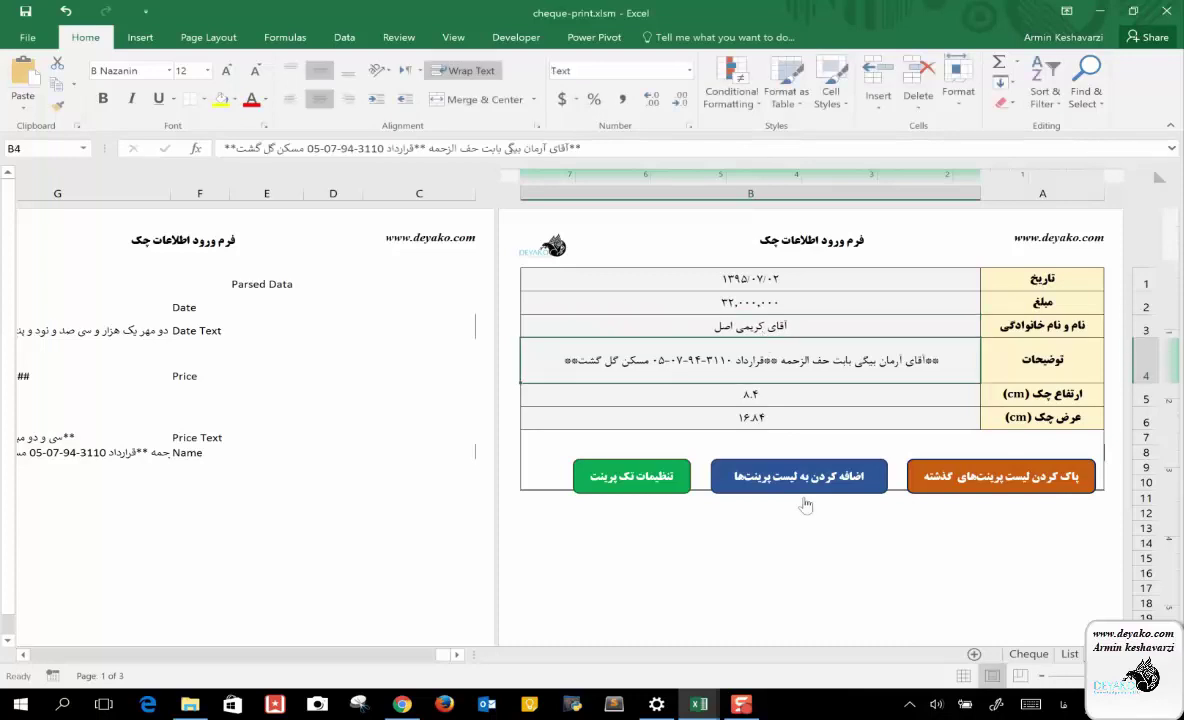
{"action": "left_click", "coordinate": [740, 455]}
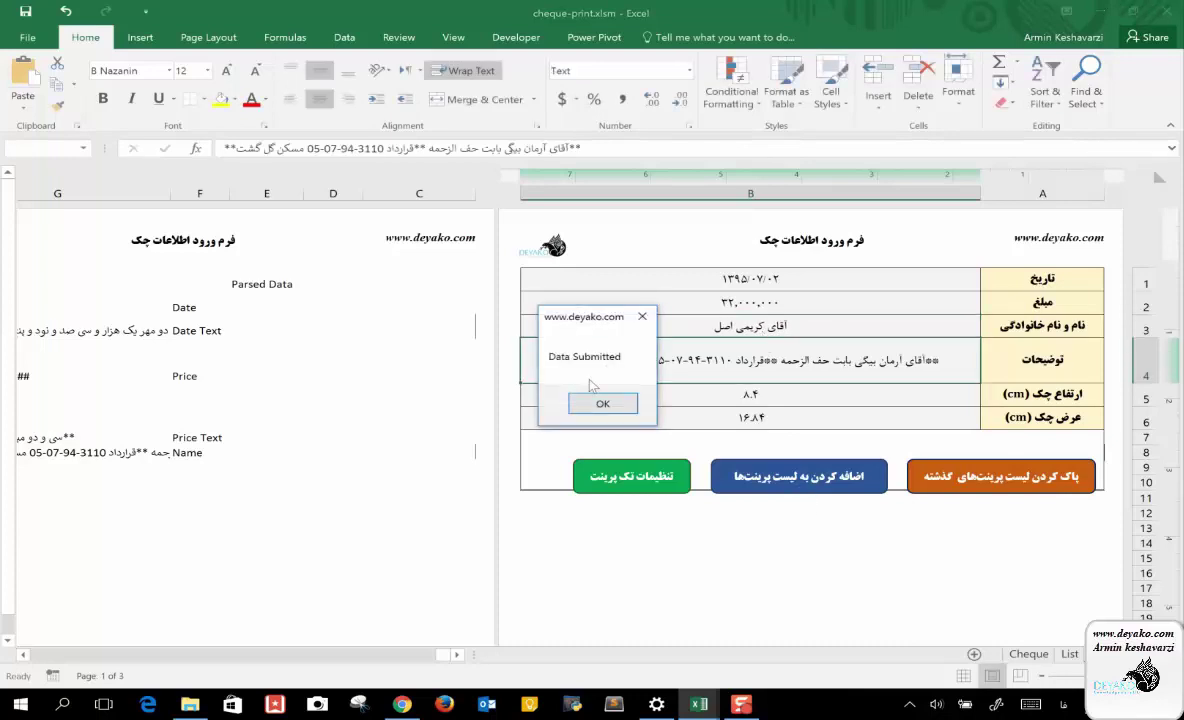
{"action": "left_click", "coordinate": [592, 405]}
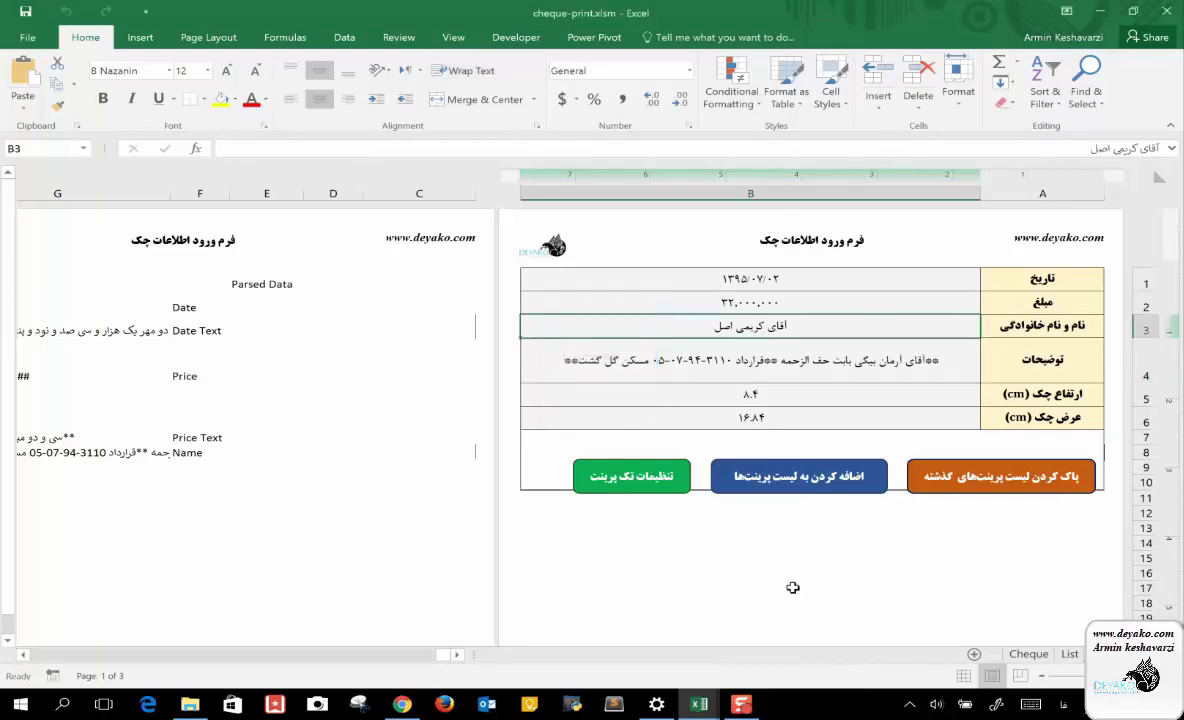
Glance at the macro code in the VBA editor and return to the workbook
{"action": "mouse_move", "coordinate": [700, 707]}
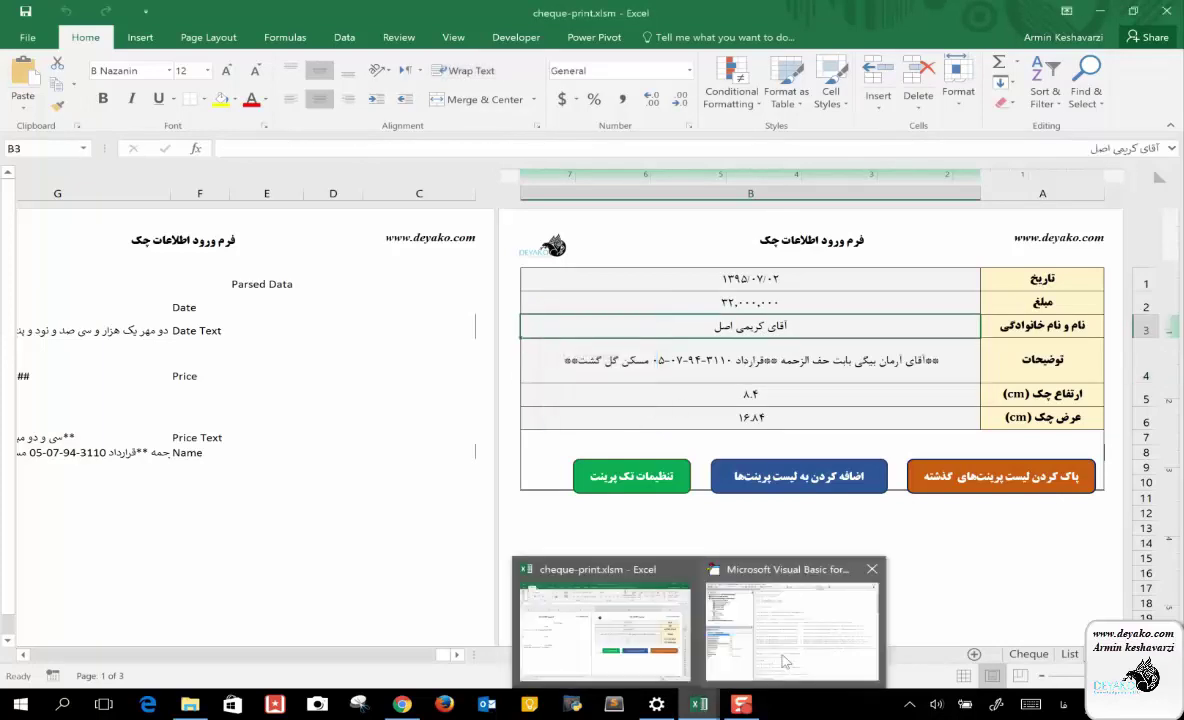
{"action": "left_click", "coordinate": [790, 578]}
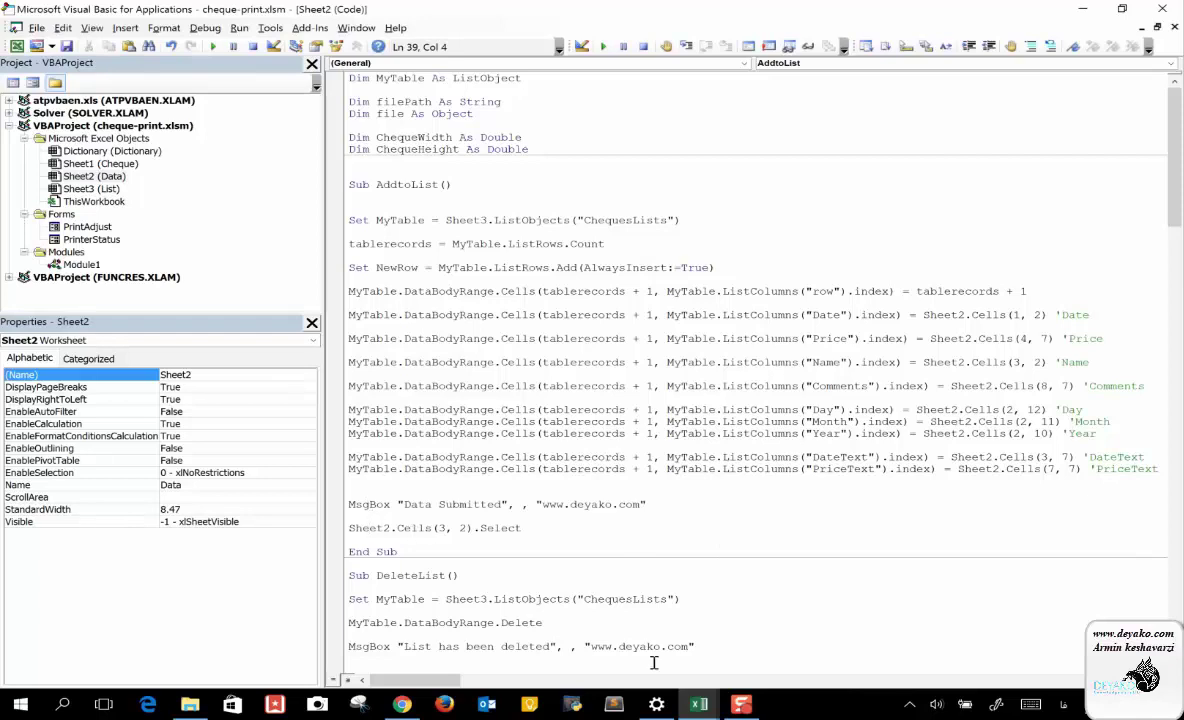
{"action": "mouse_move", "coordinate": [700, 707]}
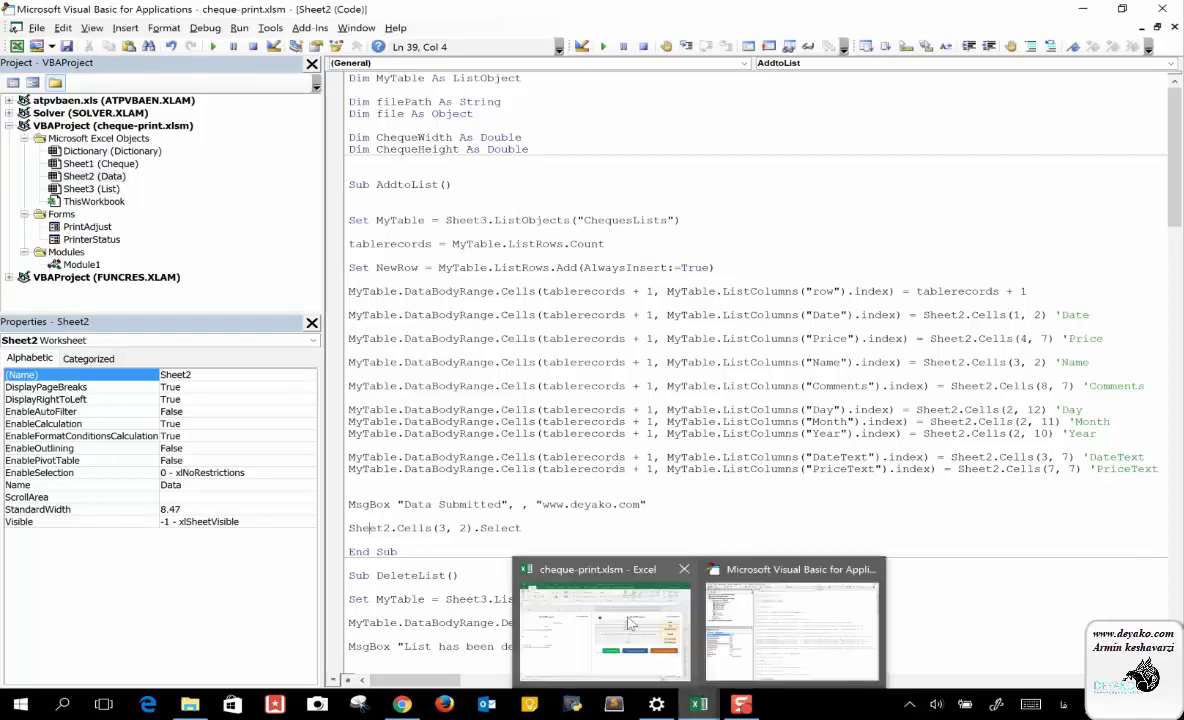
{"action": "left_click", "coordinate": [568, 621]}
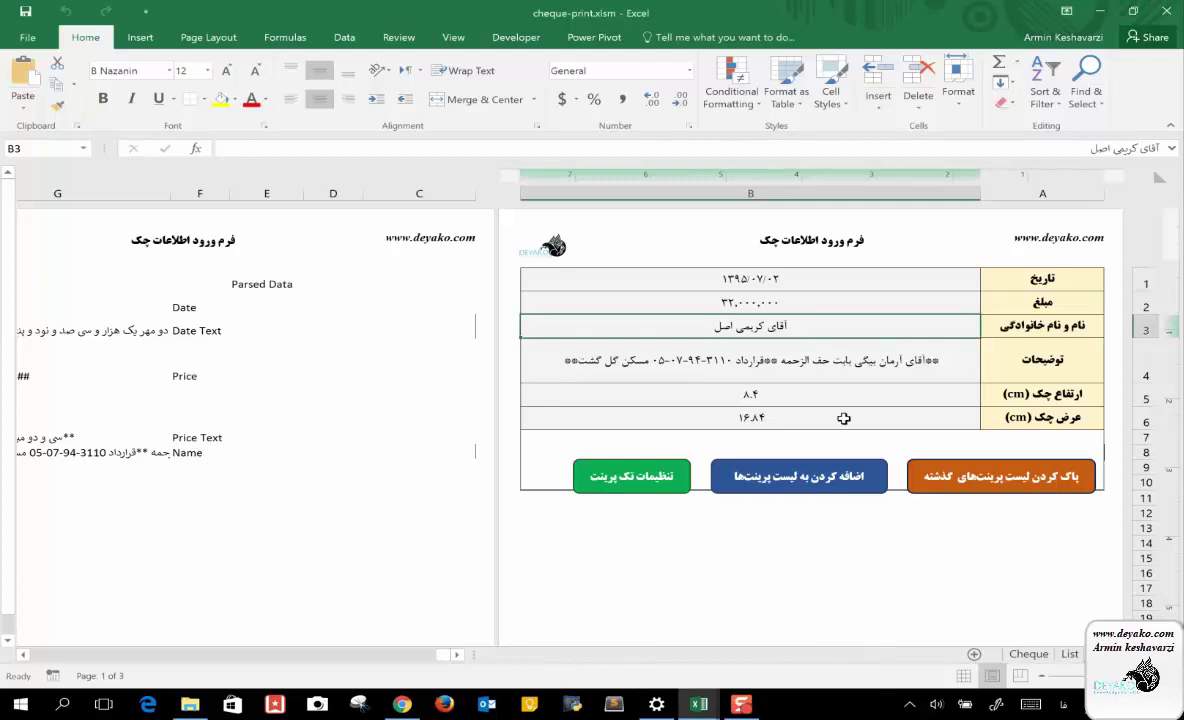
{"action": "key", "text": "ctrl+Page_Down"}
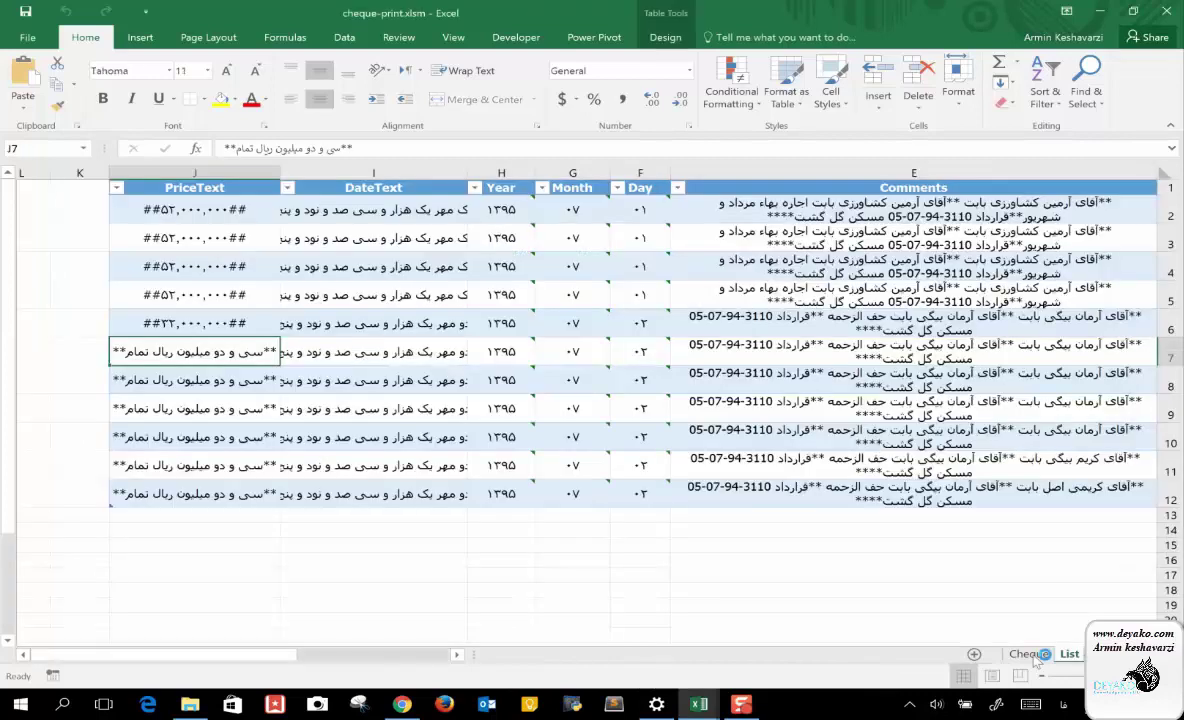
{"action": "scroll", "coordinate": [957, 510], "scroll_direction": "right", "scroll_amount": 3}
{"action": "scroll", "coordinate": [957, 510], "scroll_direction": "right", "scroll_amount": 3}
{"action": "scroll", "coordinate": [956, 517], "scroll_direction": "right", "scroll_amount": 3}
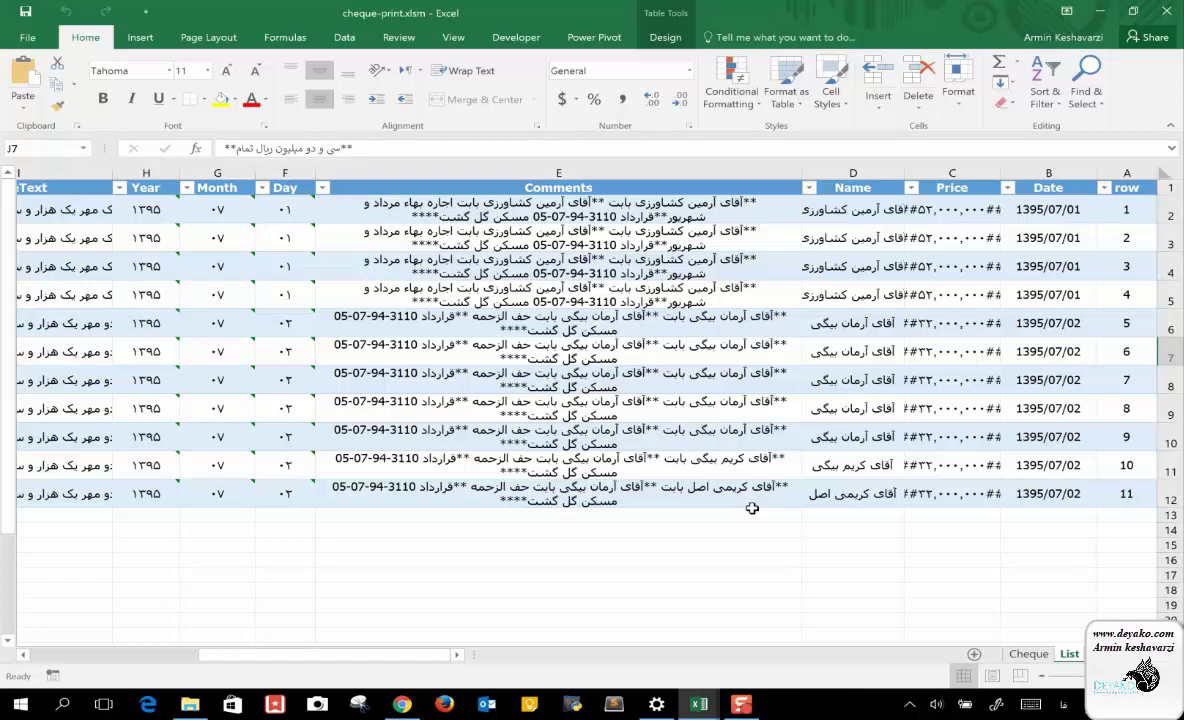
{"action": "double_click", "coordinate": [752, 505]}
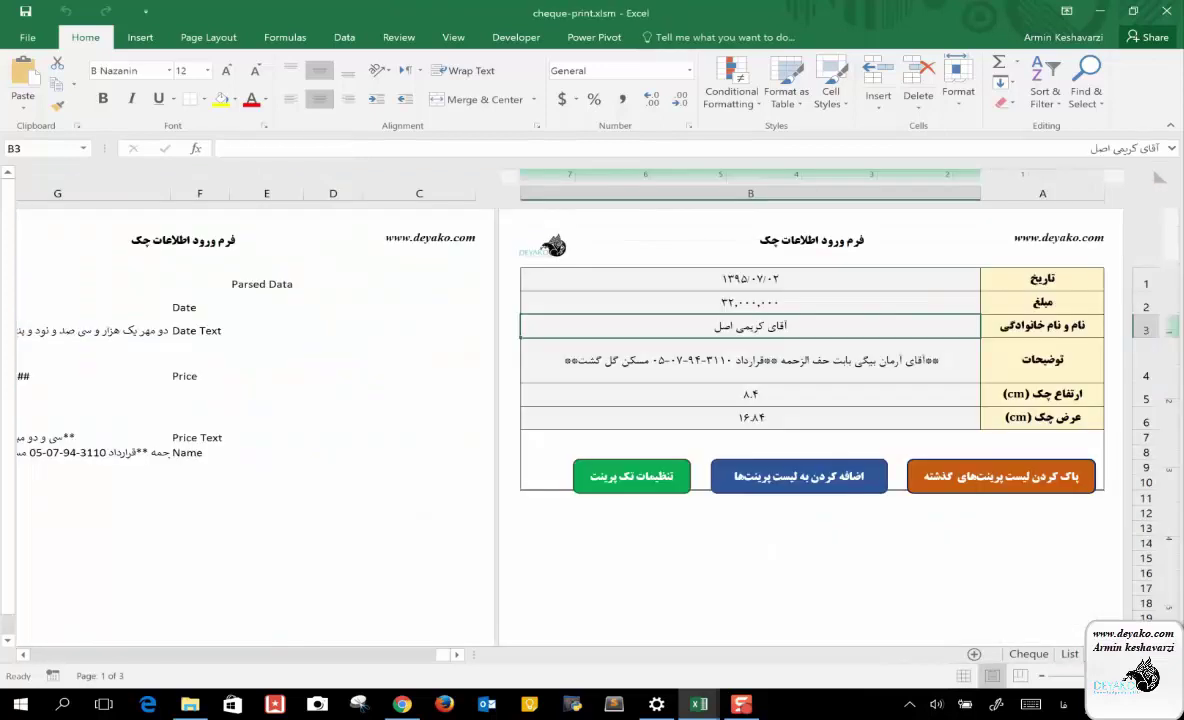